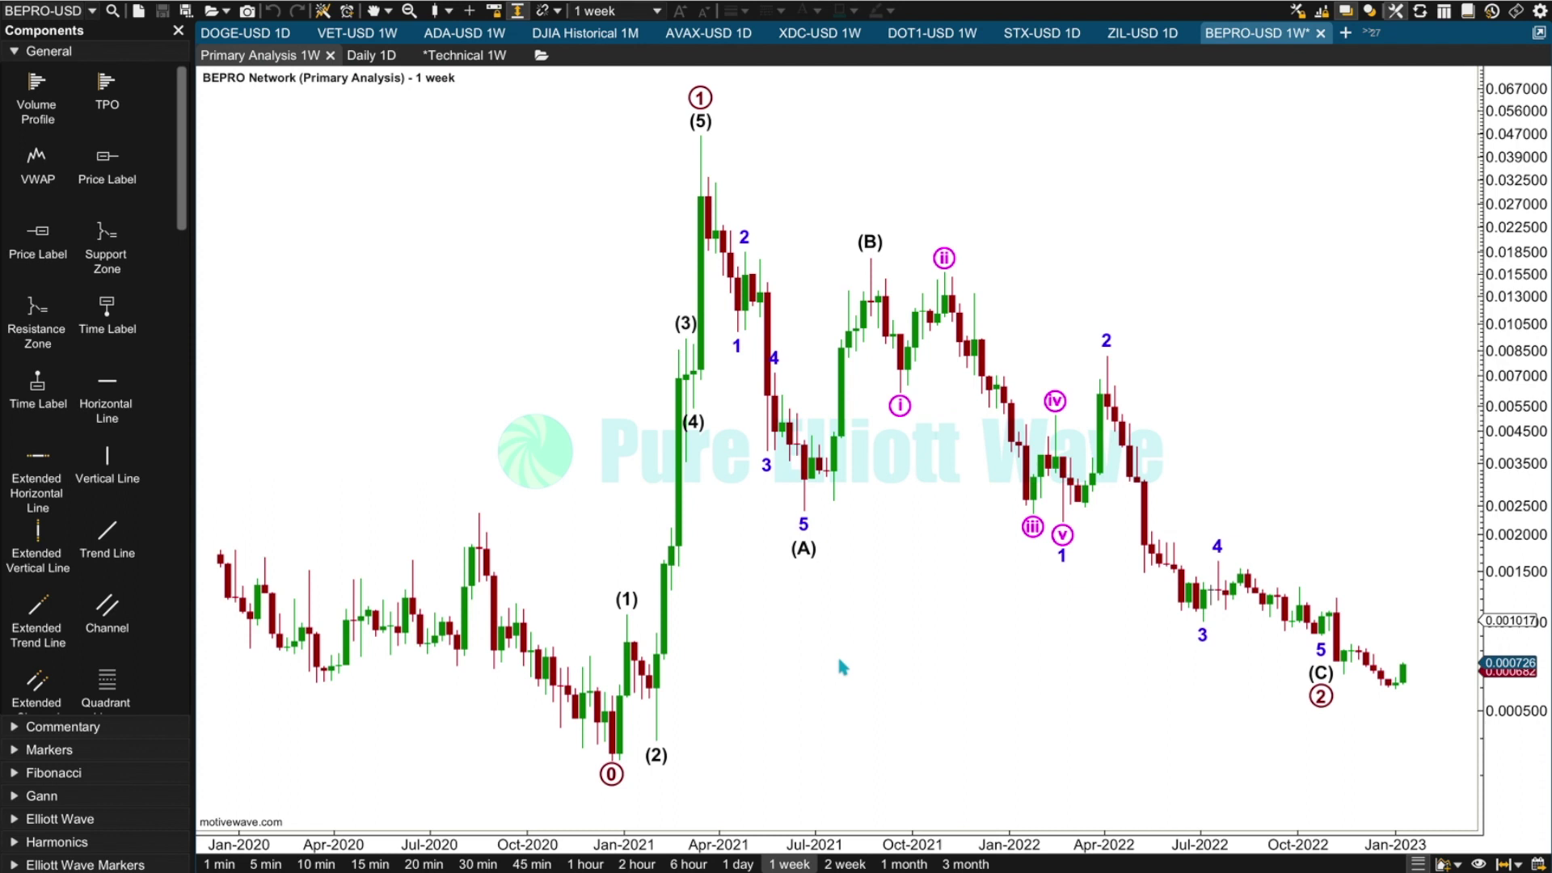
- Move the shared end point of waves 5, (C) and circled 2 to the January 2023 low on the weekly chart
mouse_move(1320, 700)
left_mouse_down()
mouse_move(1383, 714)
mouse_move(1394, 691)
left_mouse_up()
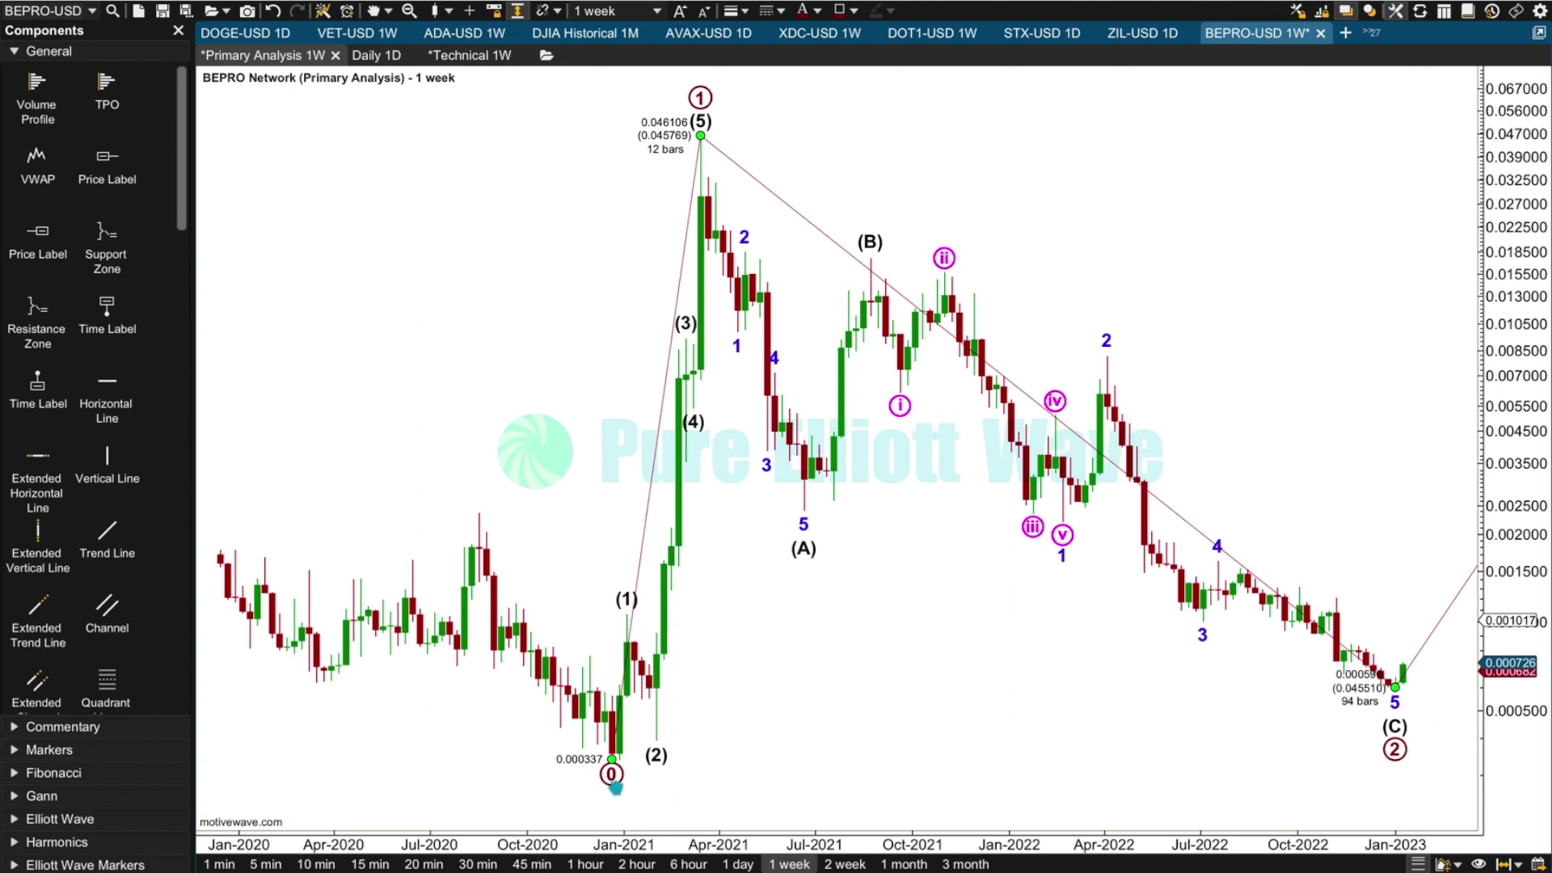
left_click(612, 775)
left_click(611, 758)
mouse_move(921, 728)
left_mouse_down()
mouse_move(819, 725)
mouse_move(921, 720)
left_mouse_up()
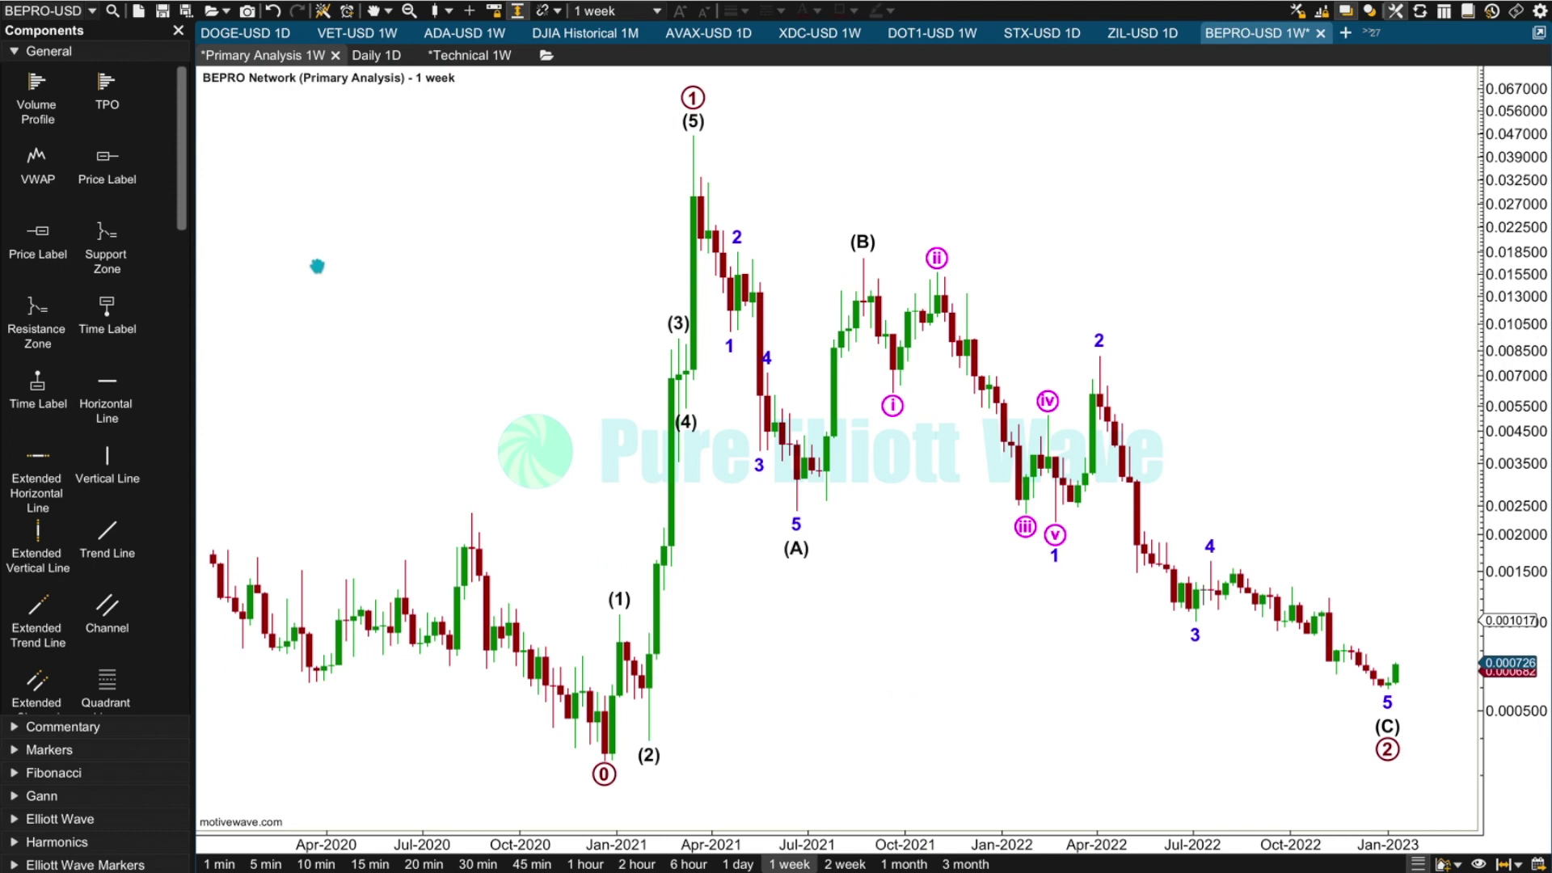
- Review the weekly wave count from circled 0 through circled 1 to circled 2, glancing at the daily chart
left_click(372, 57)
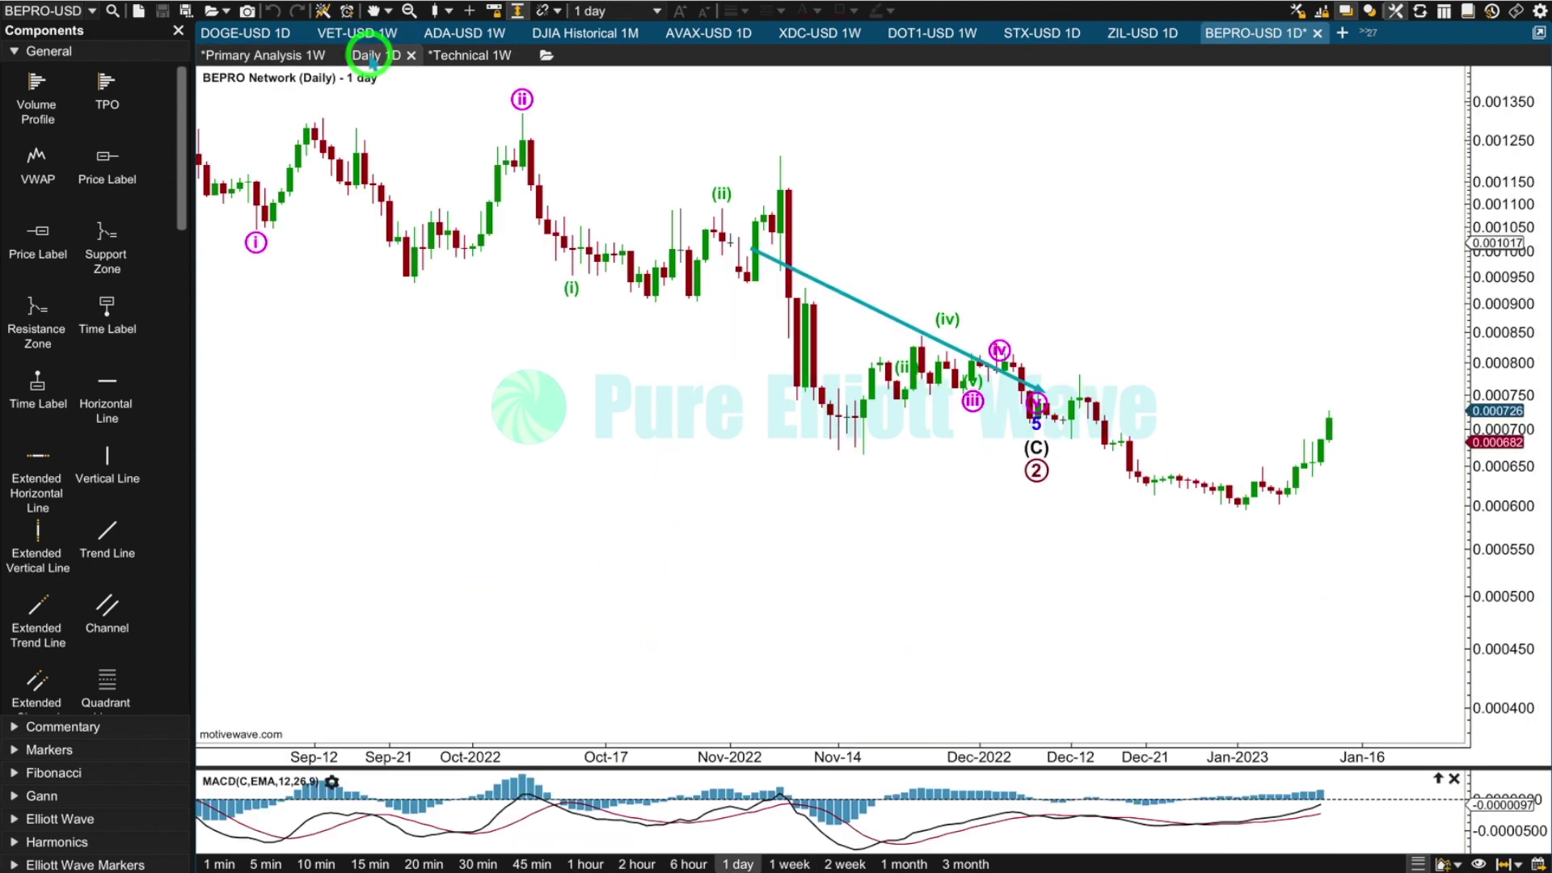
left_click(297, 55)
left_click(570, 777)
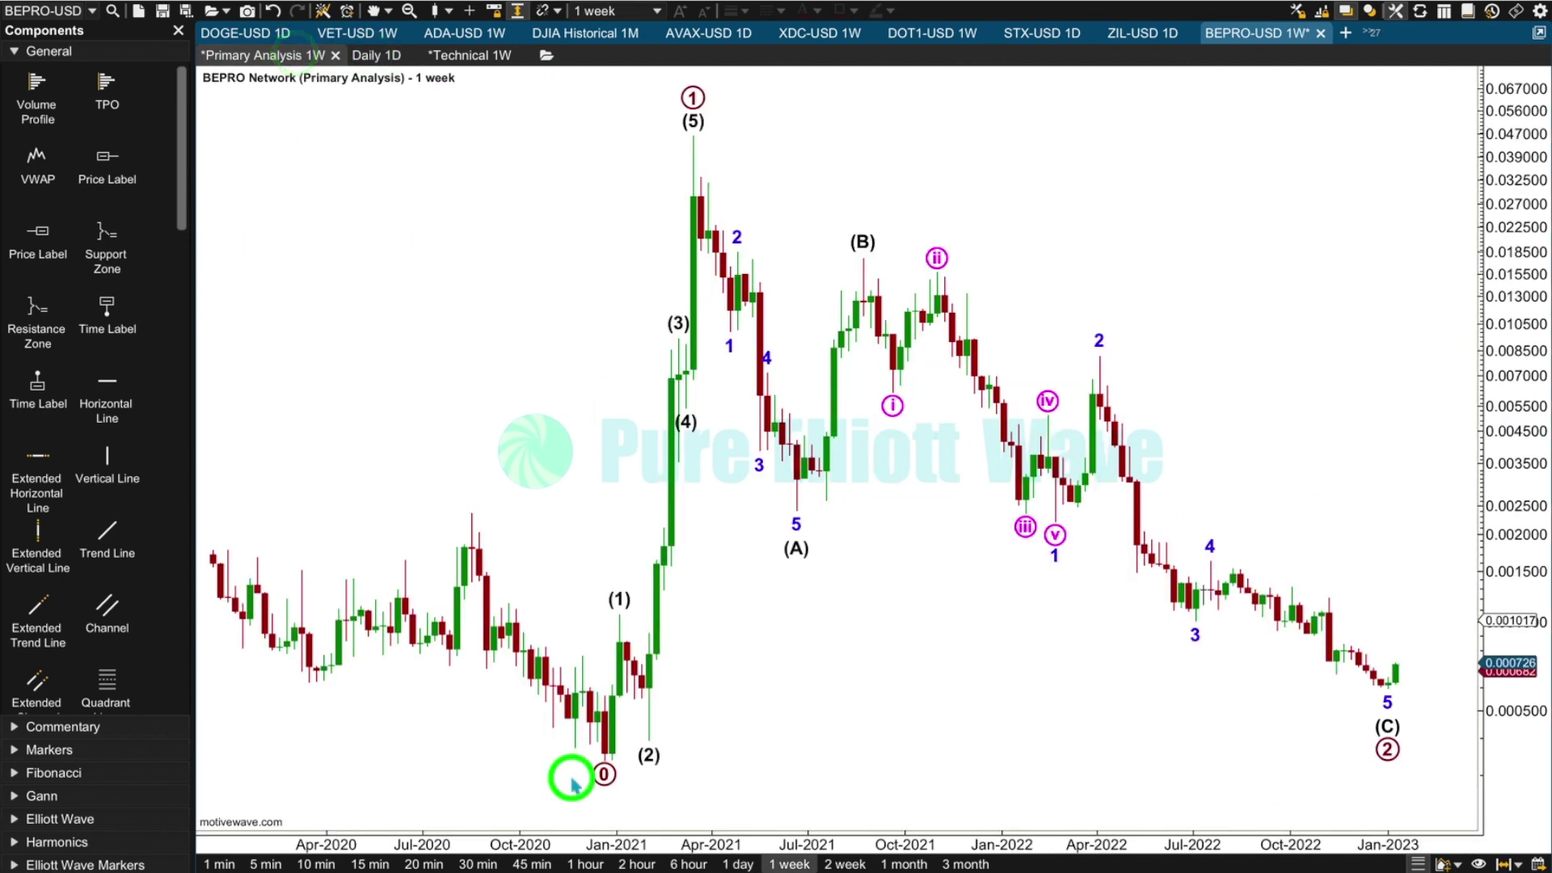
left_click(672, 107)
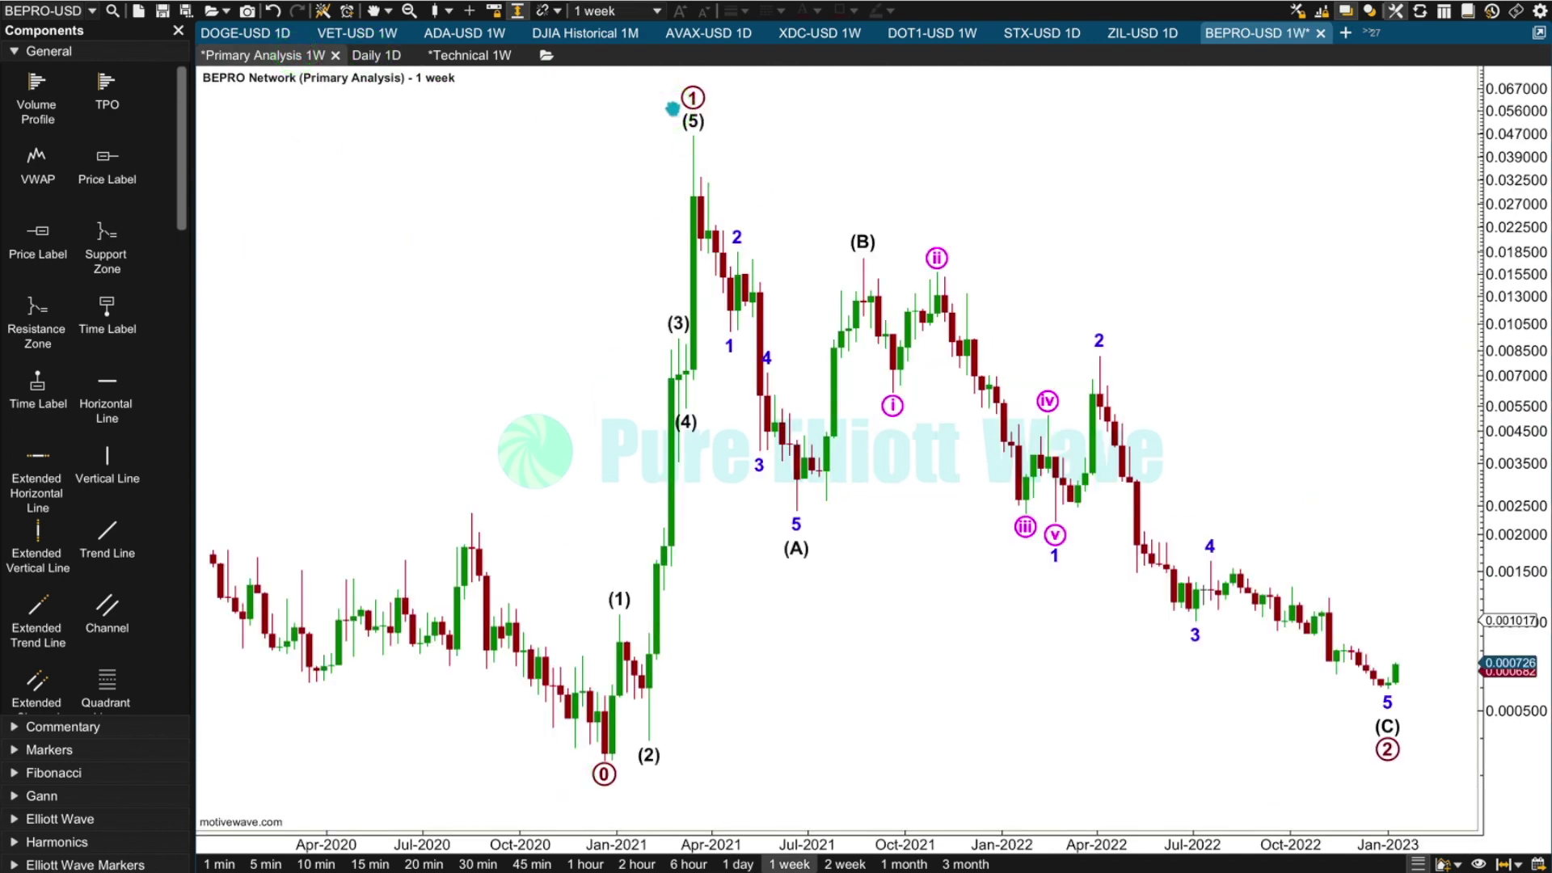
left_click(720, 145)
left_click(1337, 709)
- On the daily chart, move the end of circled wave 2 to the early January 2023 low and green (ii) to the early November high
left_click(374, 63)
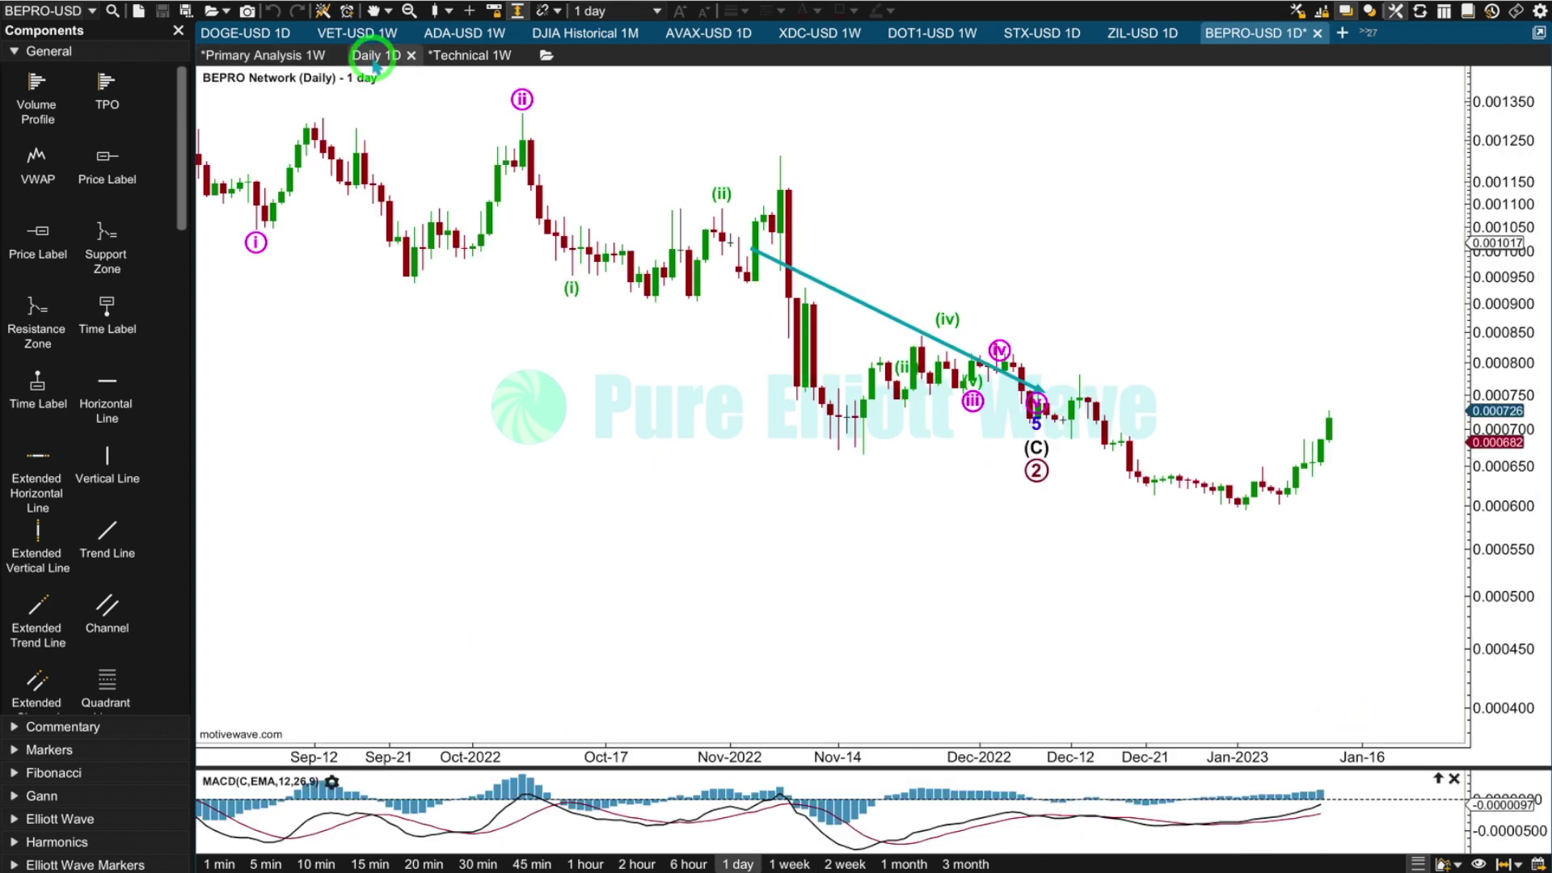
mouse_move(505, 456)
left_mouse_down()
mouse_move(839, 532)
mouse_move(575, 527)
left_mouse_up()
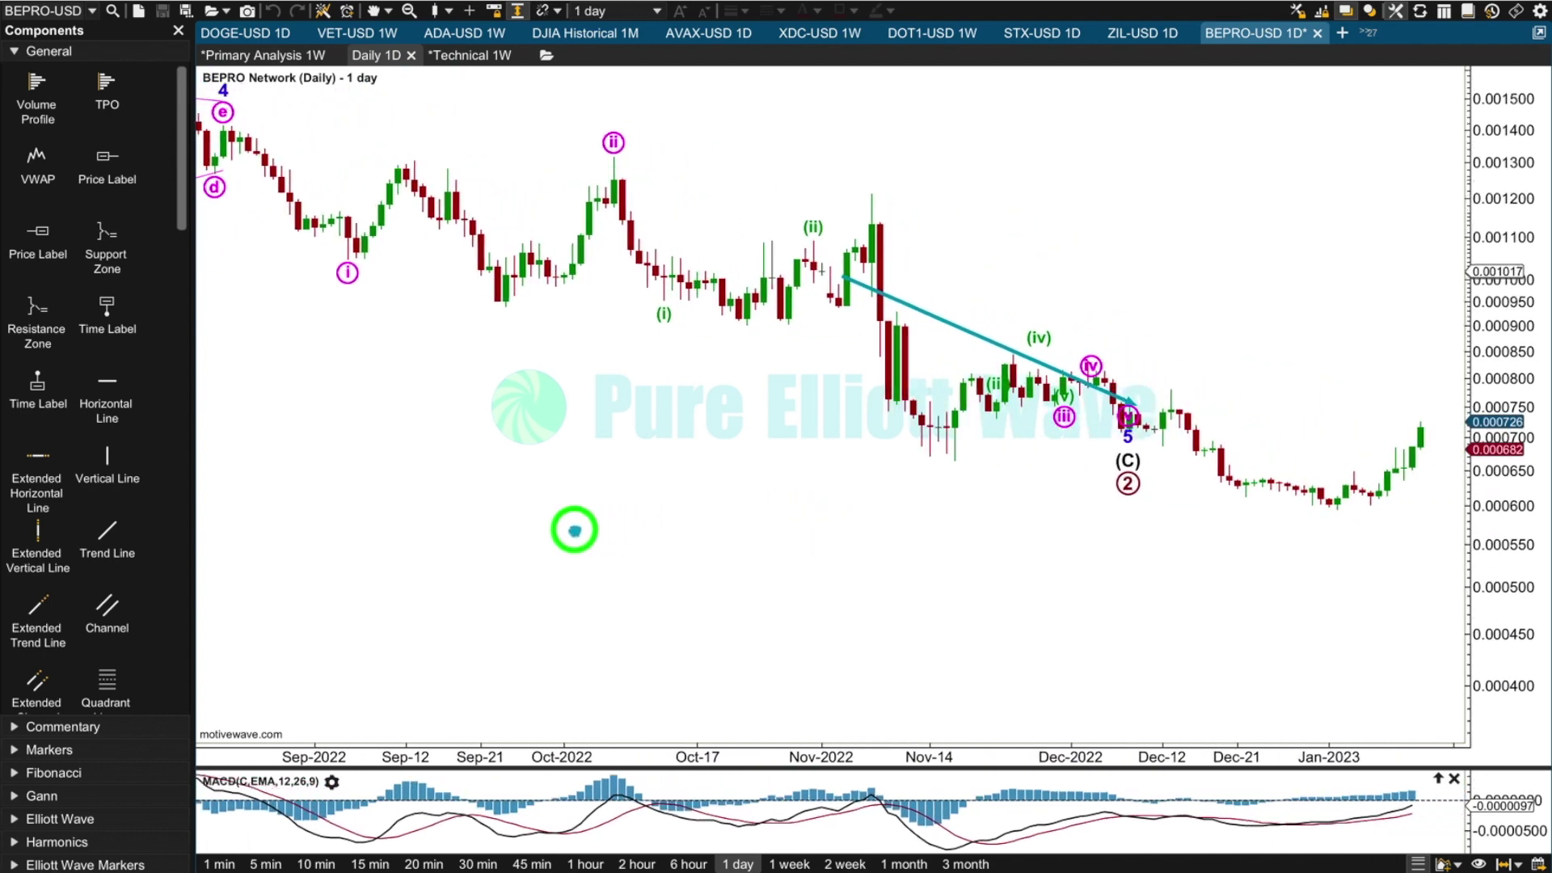
left_click(1104, 484)
mouse_move(1105, 484)
left_mouse_down()
mouse_move(1341, 520)
mouse_move(1314, 514)
left_mouse_up()
left_click(1149, 564)
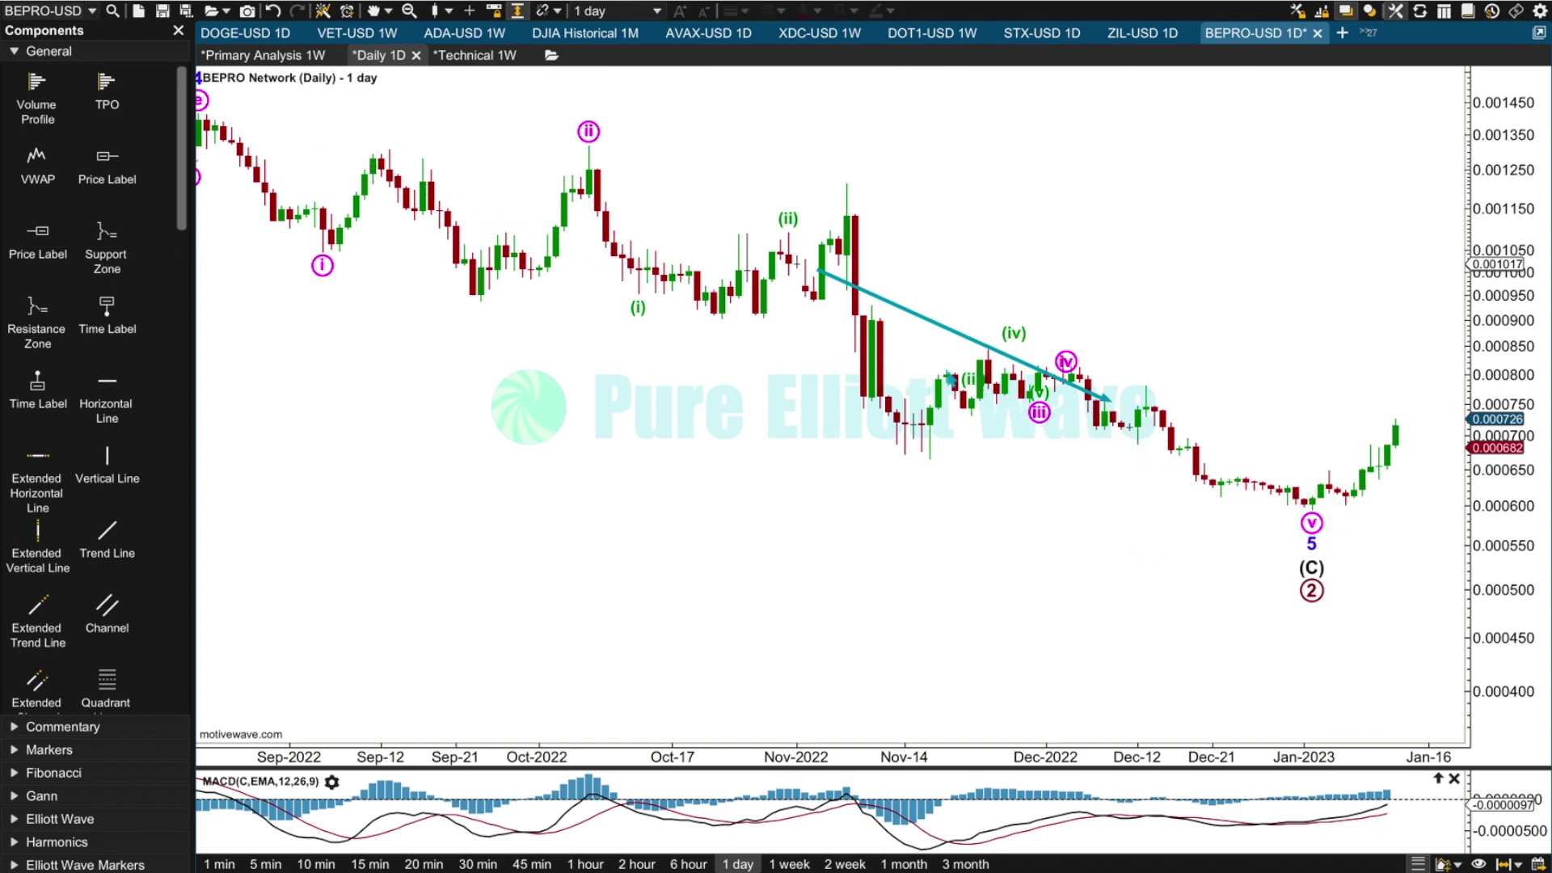
mouse_move(787, 216)
left_mouse_down()
mouse_move(812, 174)
mouse_move(846, 184)
left_mouse_up()
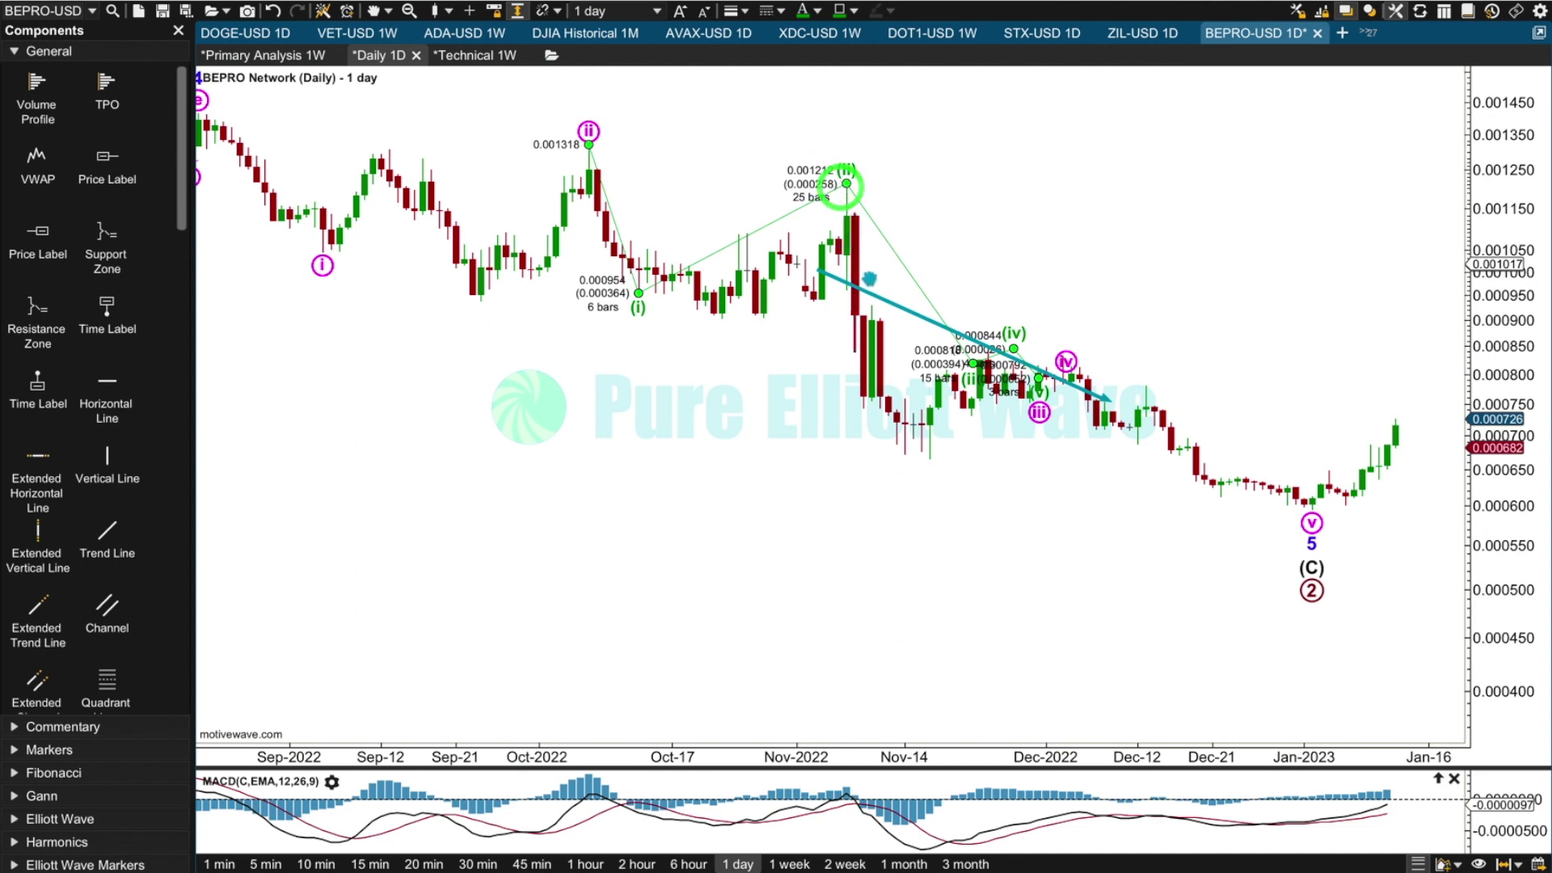
- Decompose circled wave ii into a correction with subwaves (a), (b) and (c)
left_click(588, 142)
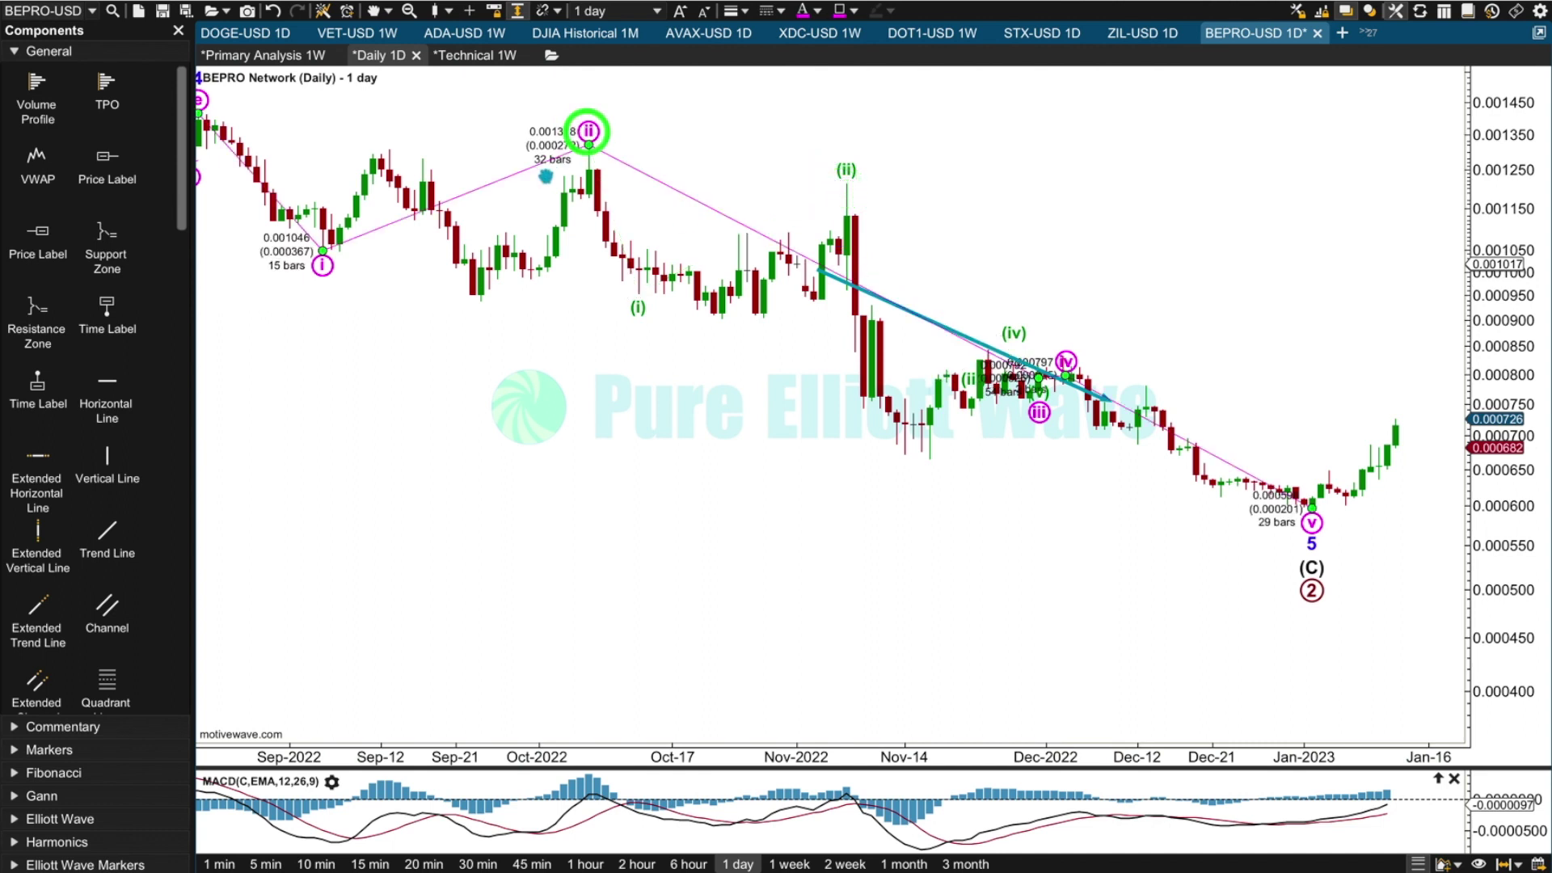
right_click(540, 166)
mouse_move(623, 243)
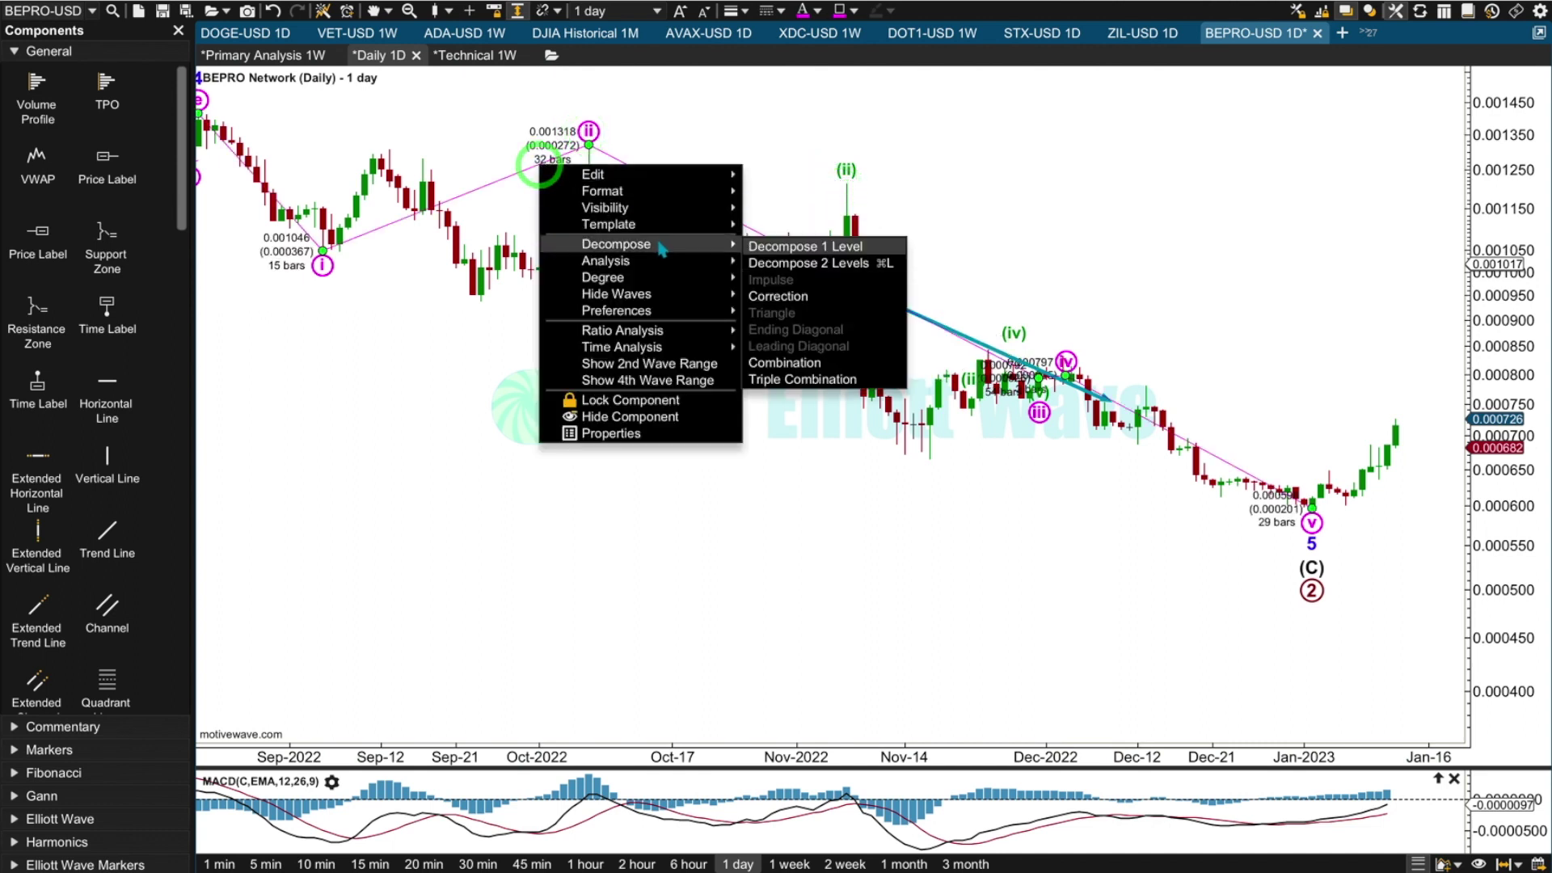
left_click(781, 300)
left_click(597, 134)
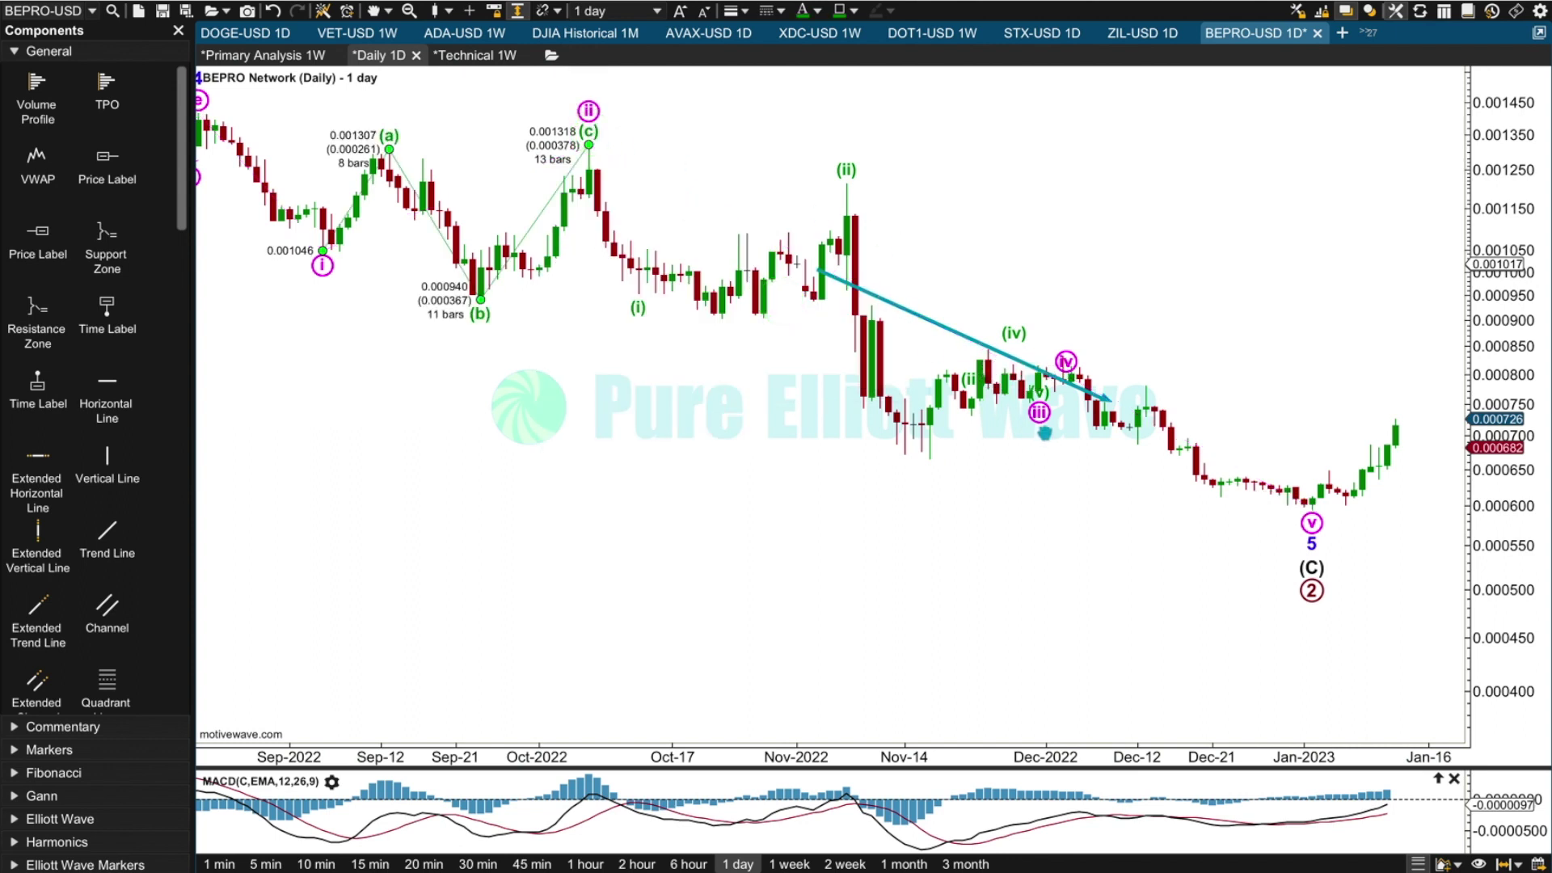
- Move circled iii and iv to the late December low and high, and green (iii) and (iv) to the mid-November low and late November high
left_click_drag(1042, 416, 1221, 495)
left_click_drag(1222, 361, 1245, 480)
left_click_drag(970, 380, 930, 458)
left_click_drag(1014, 348, 988, 348)
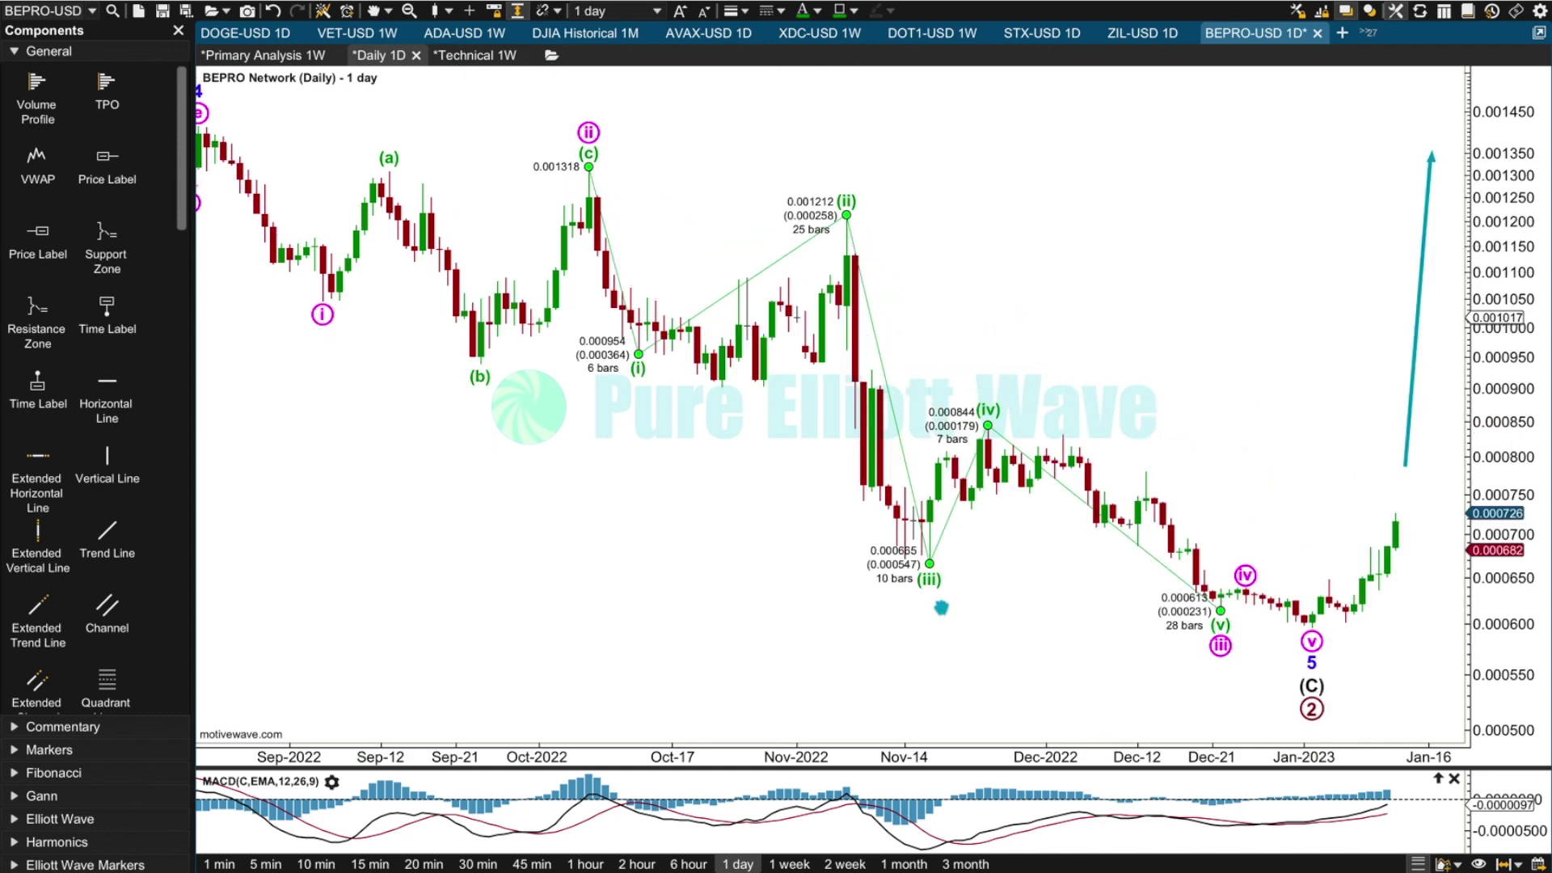
- Decompose green wave (iii) into an impulse with subwaves i to v
left_click(906, 835)
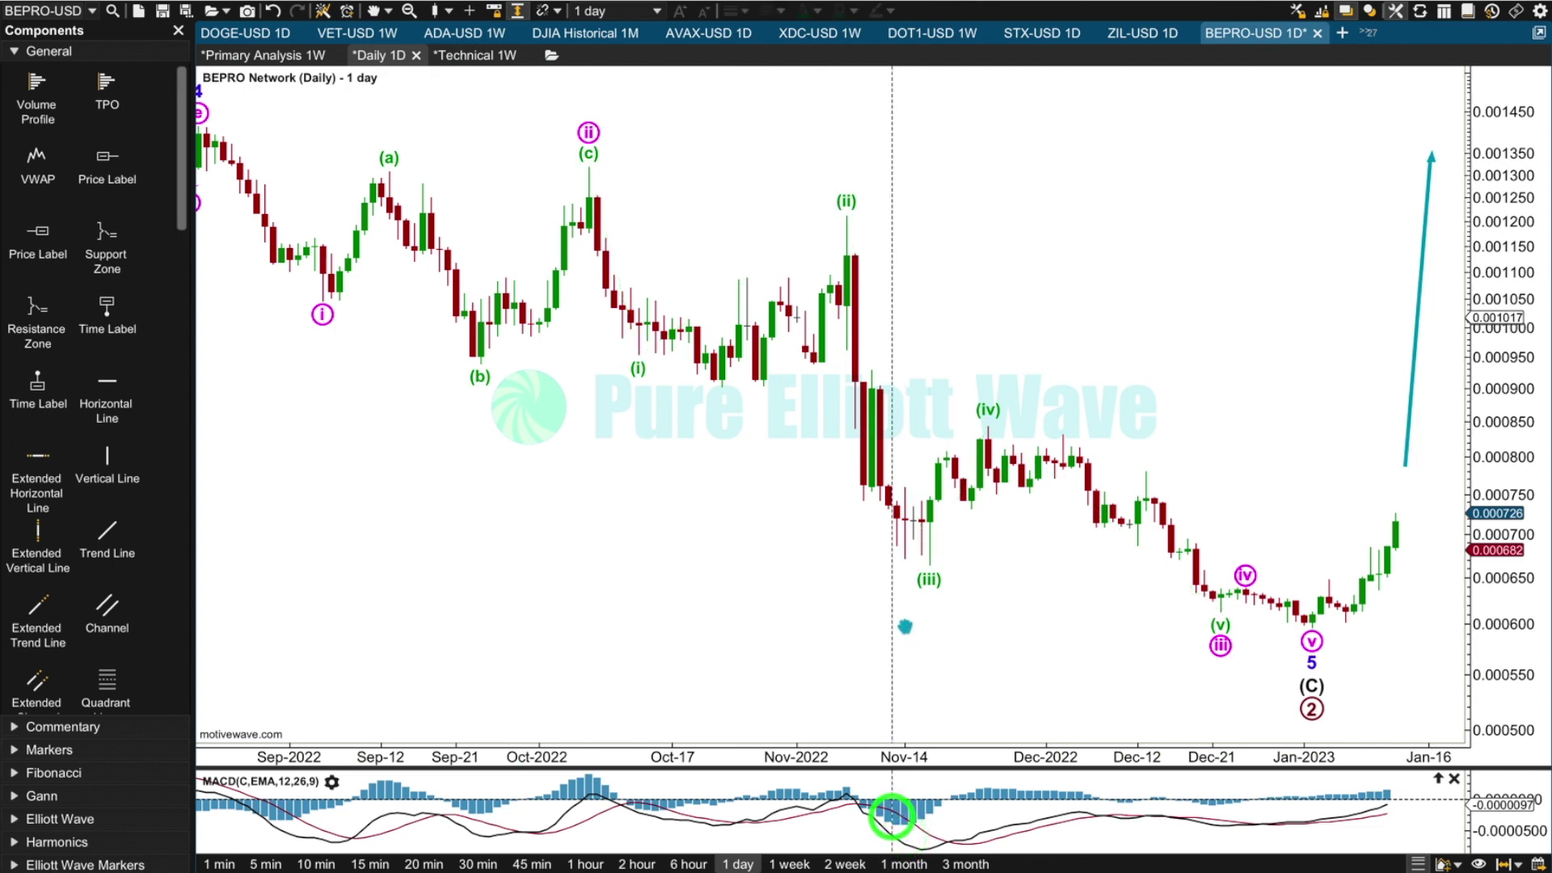
left_click(925, 574)
right_click(907, 477)
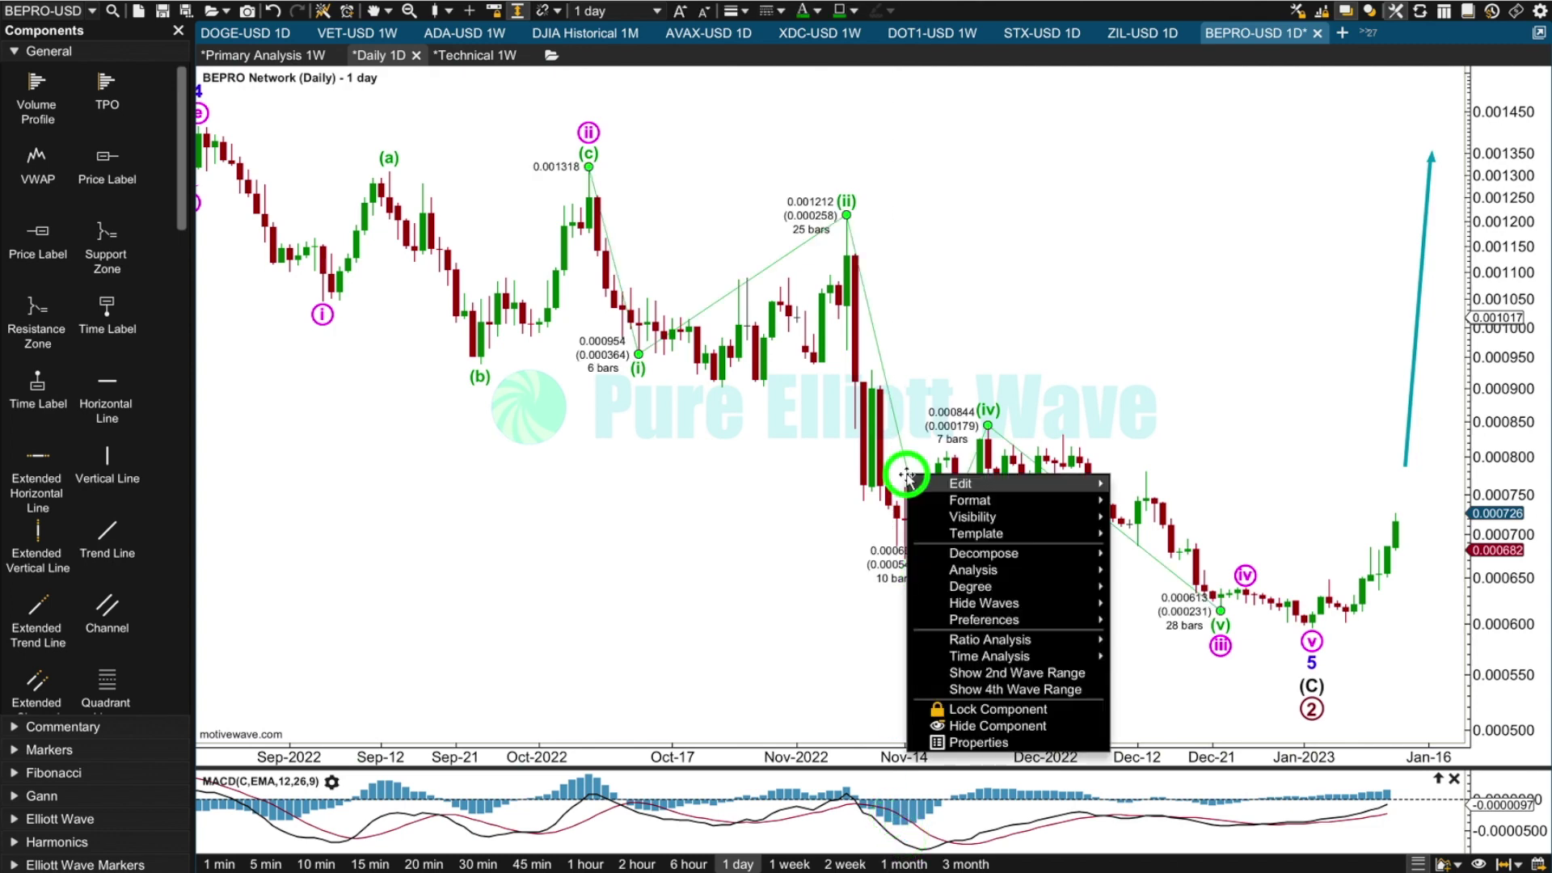
mouse_move(984, 553)
left_click(1141, 581)
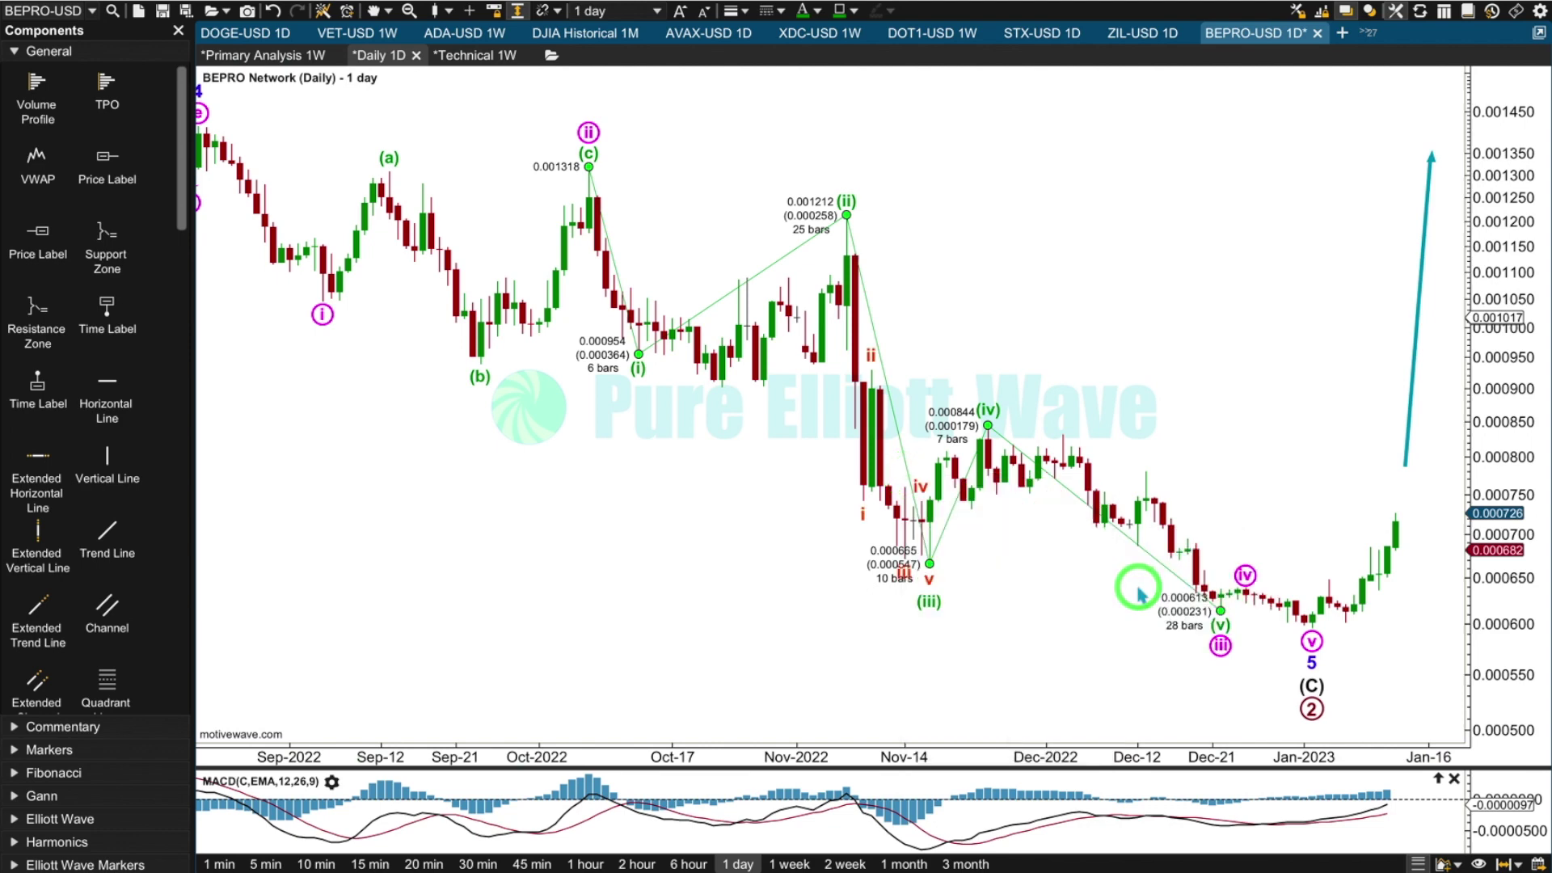
- Examine the placement of red subwaves iii and iv against the mid-November candles inside wave (iii)
left_click(903, 556)
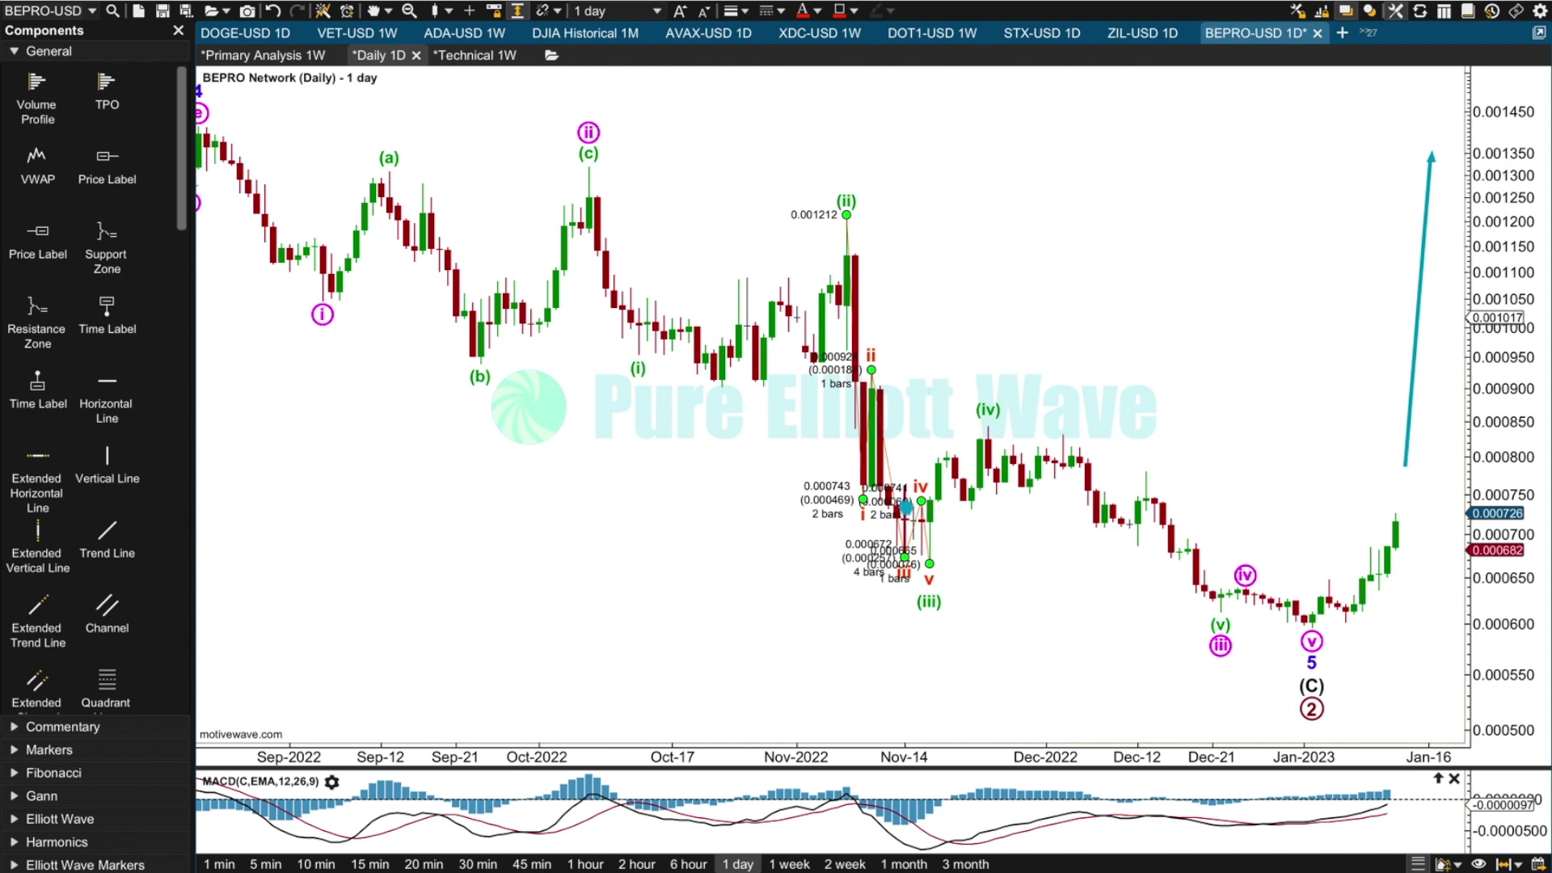
left_click(905, 507)
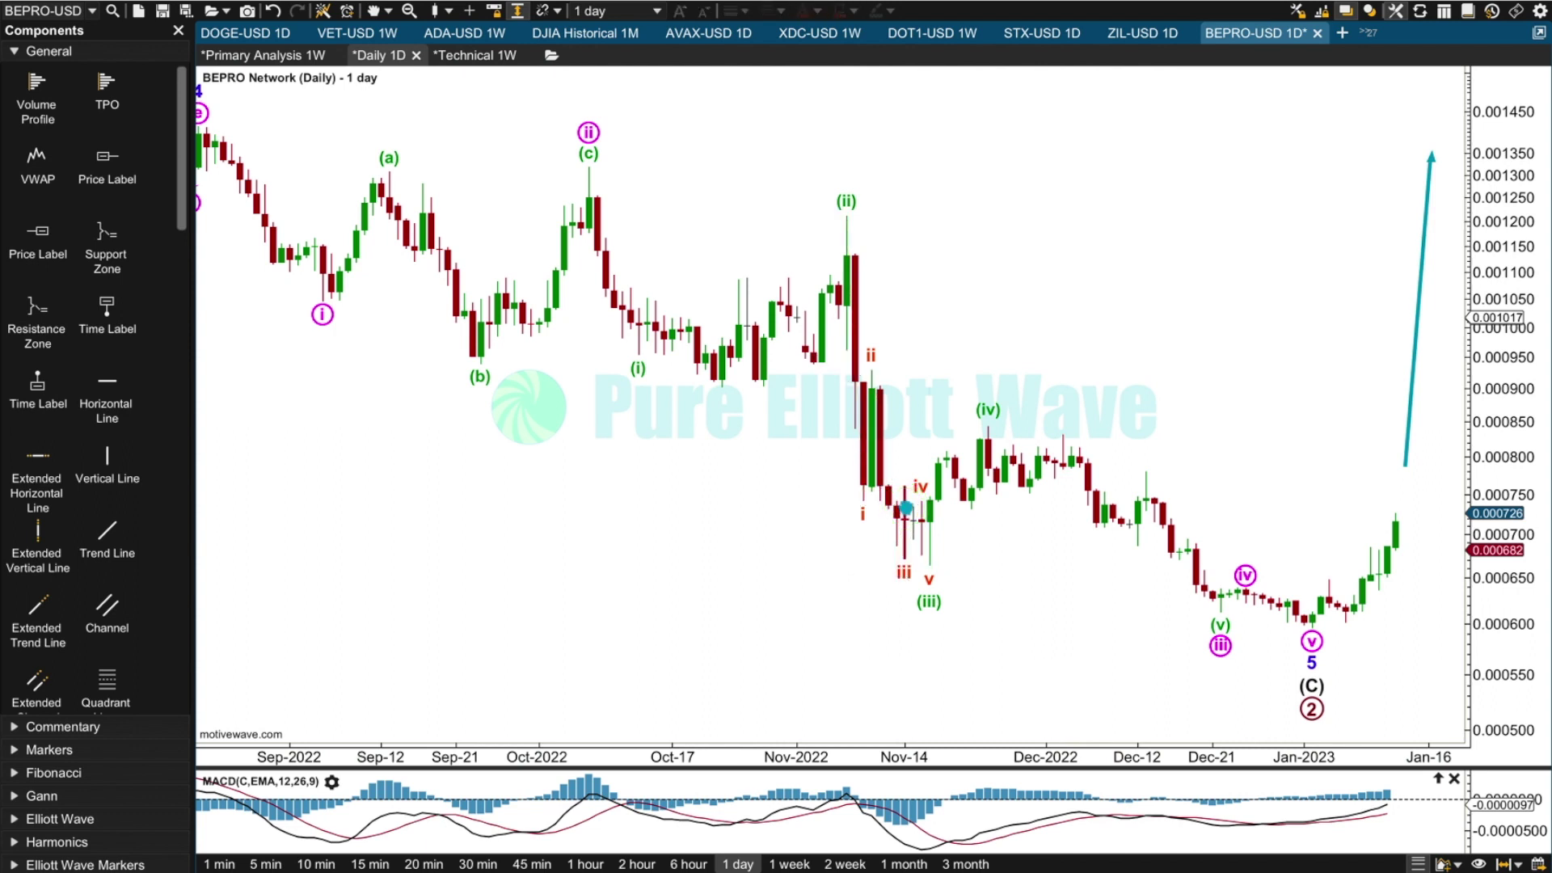
left_click(906, 540)
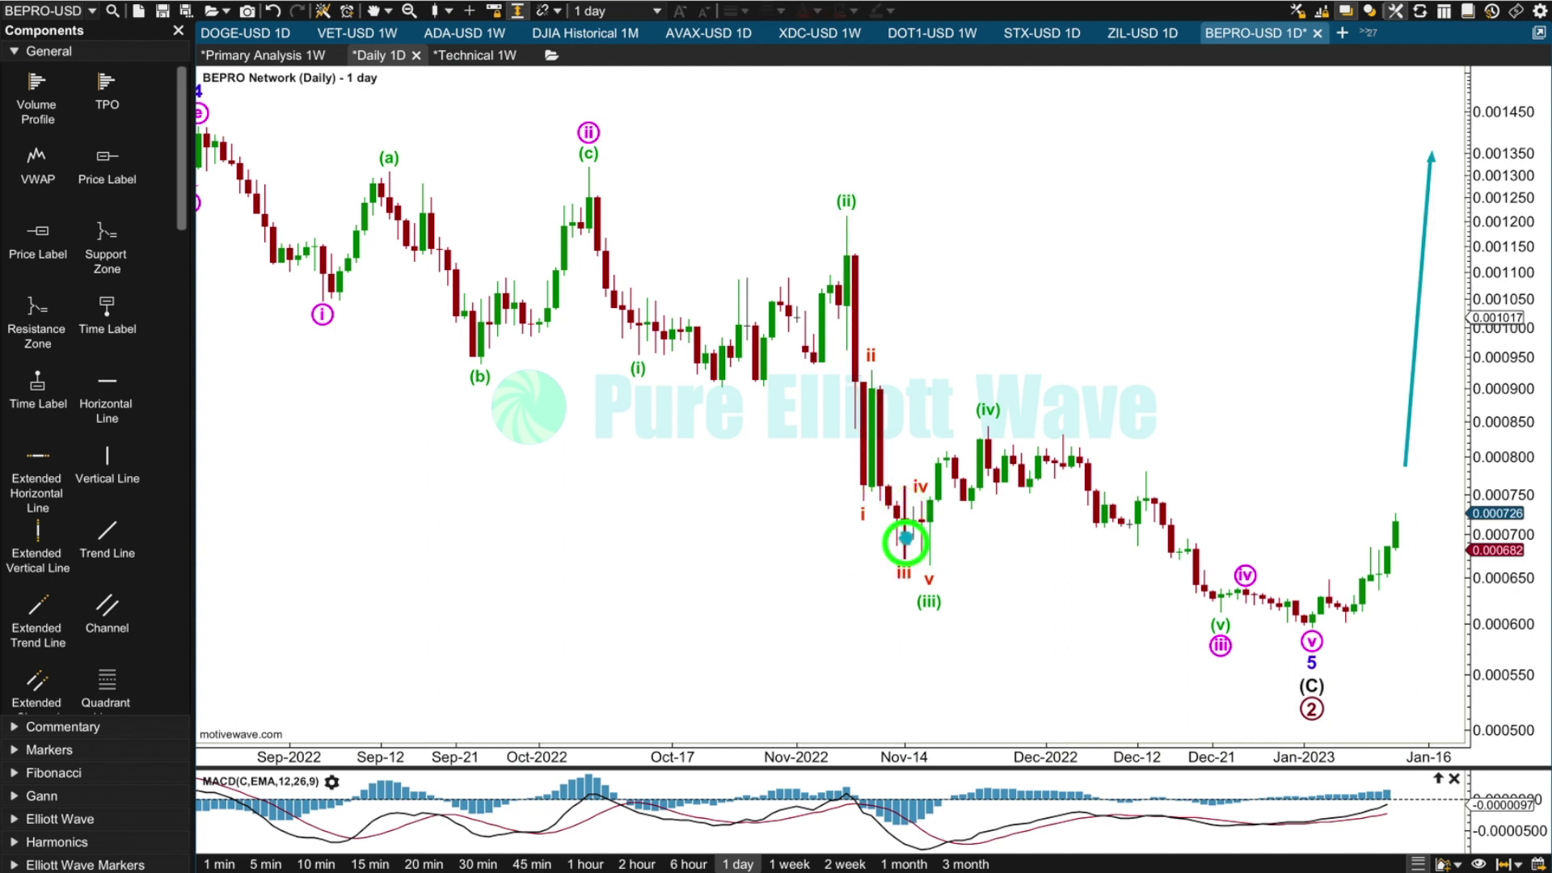
left_click(906, 504)
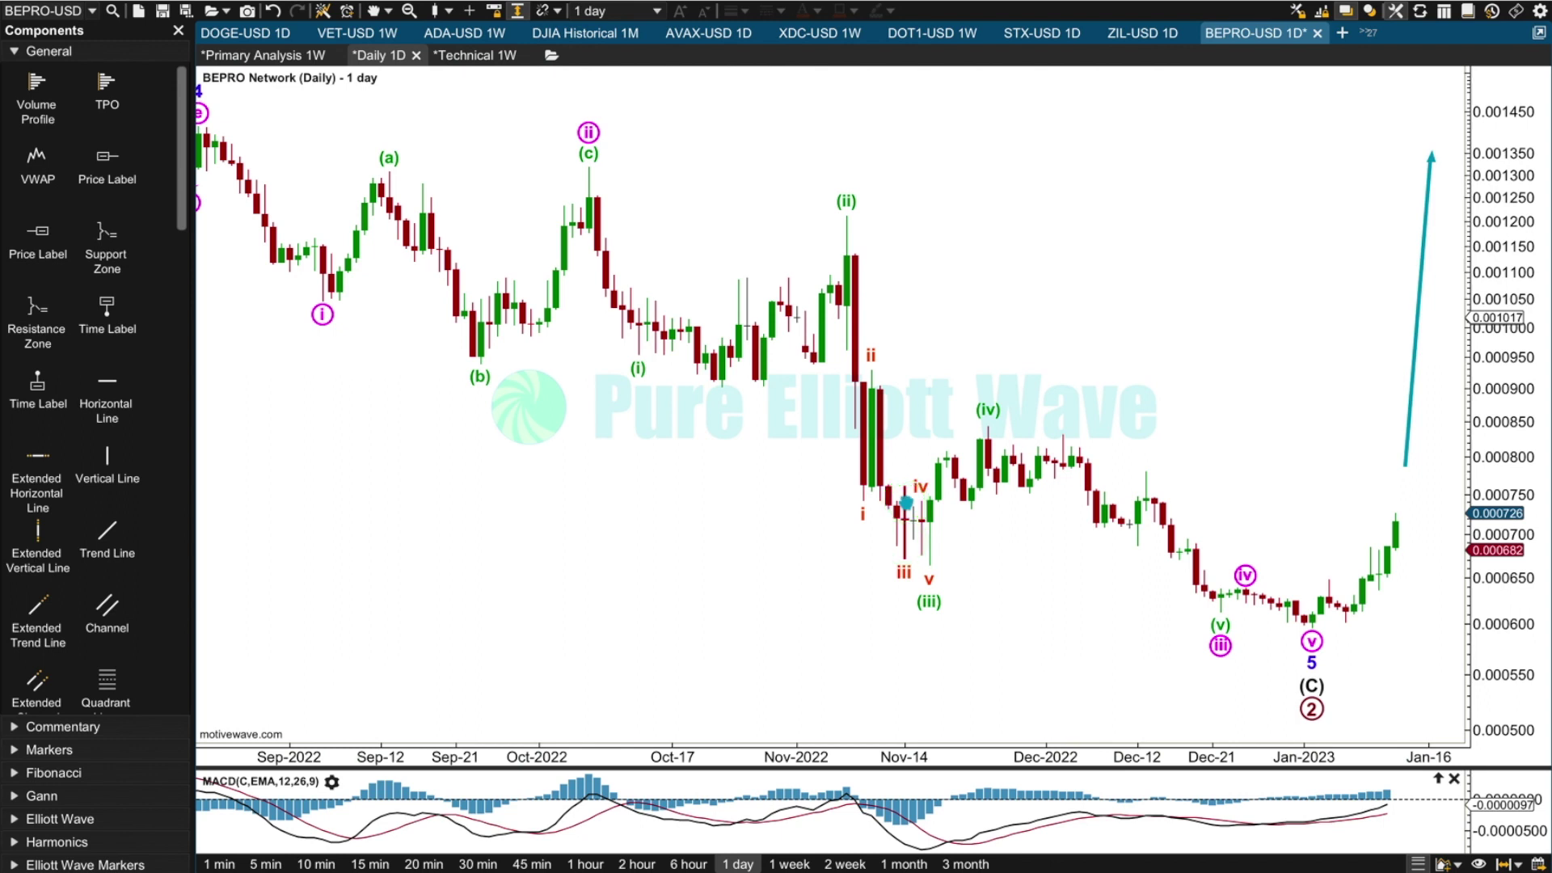
left_click(903, 570)
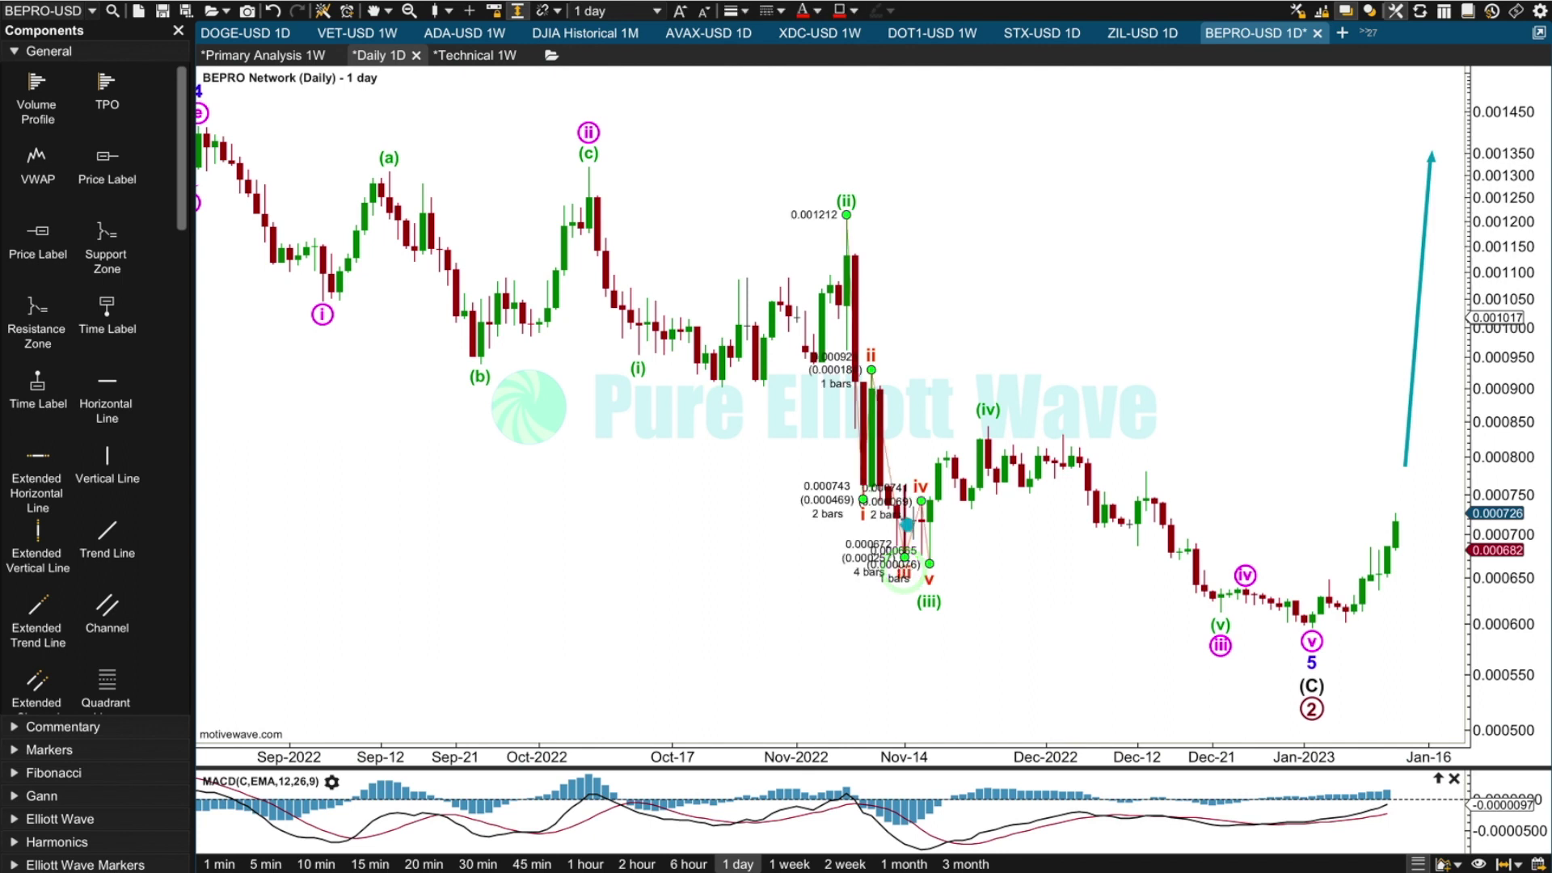
left_click(907, 521)
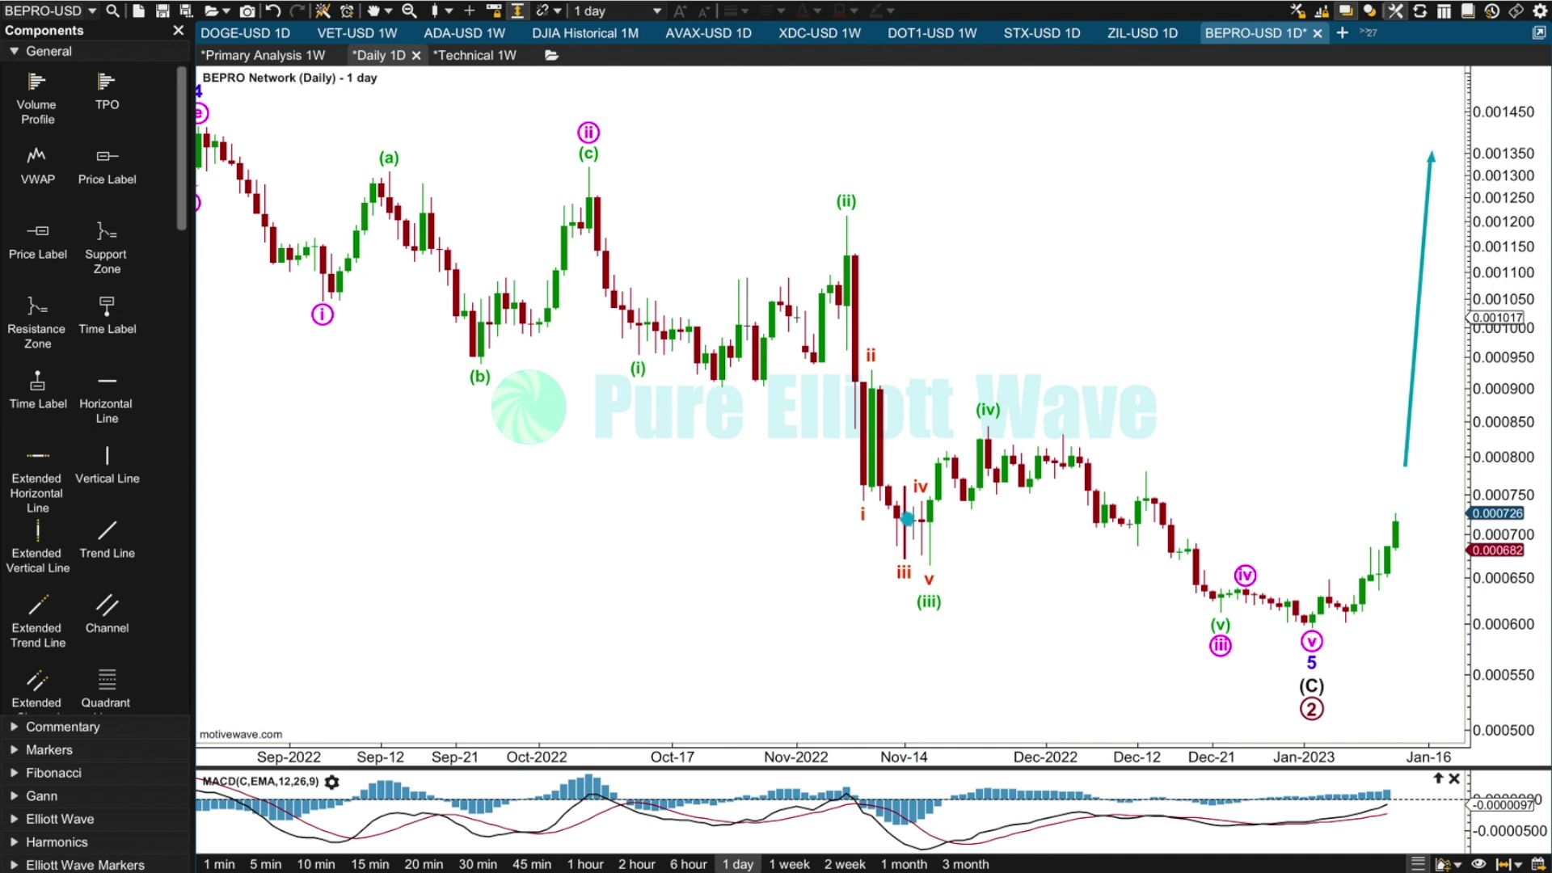
left_click(904, 487)
left_click_drag(905, 488, 921, 503)
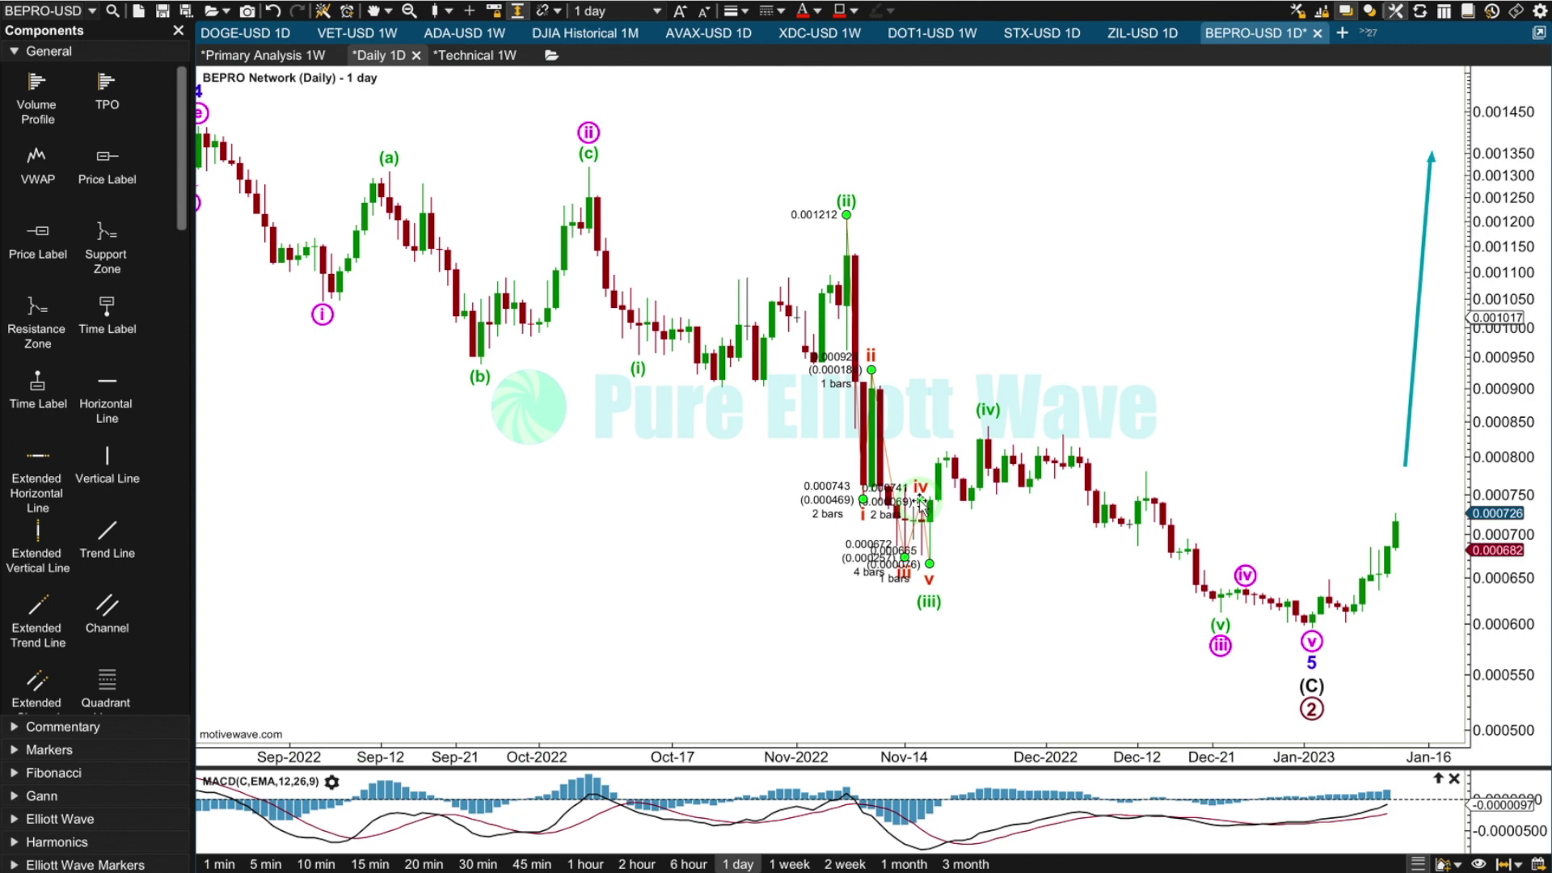
left_click(797, 582)
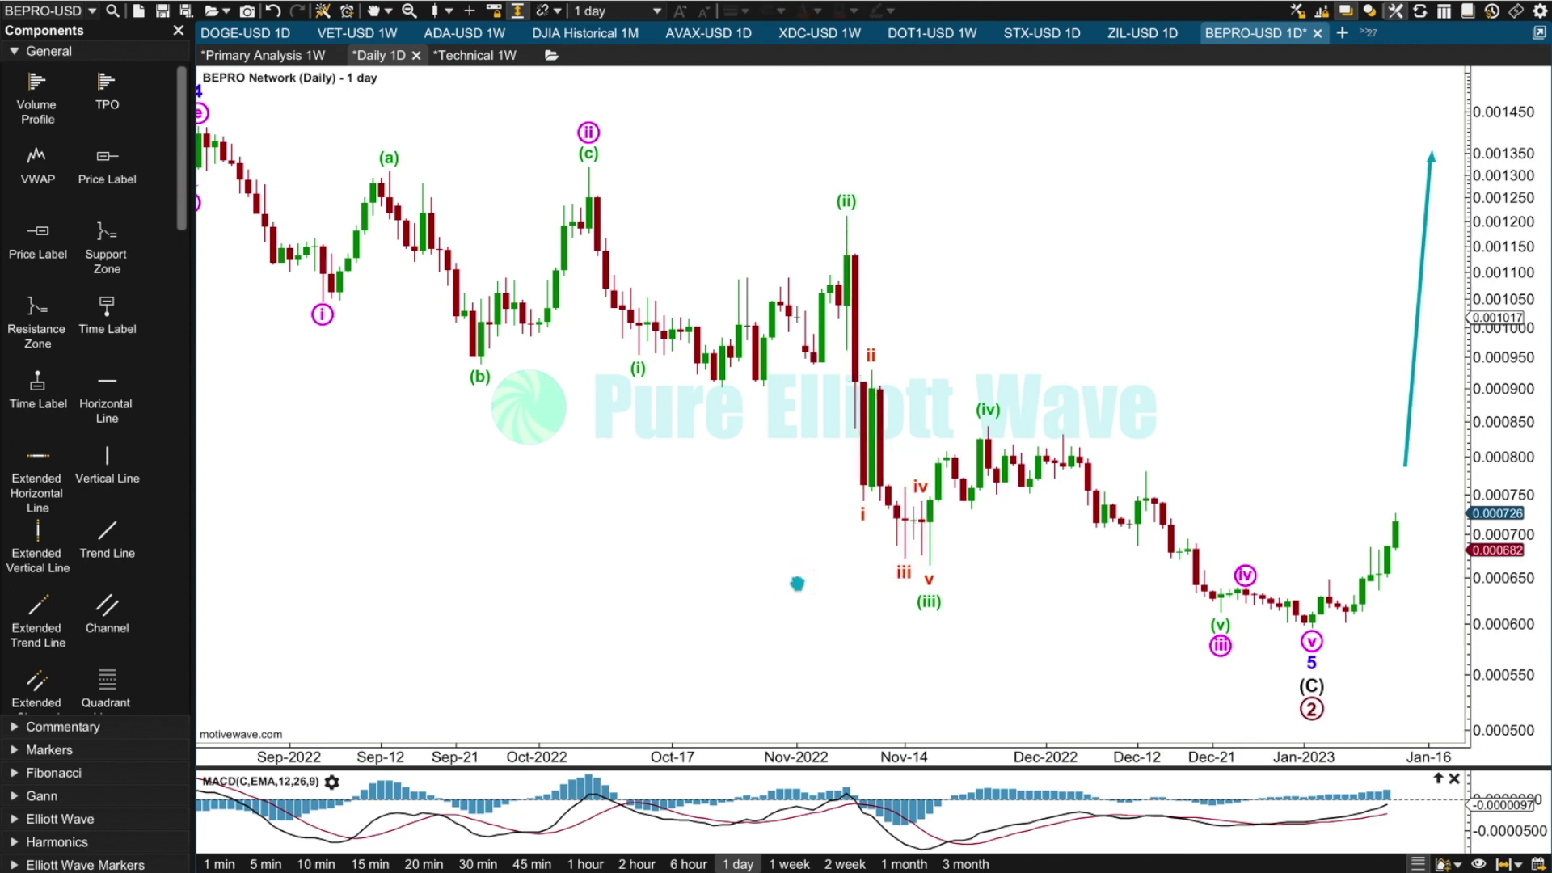
- Decompose green wave (iv) into a correction with subwaves a, b and c
left_click(987, 409)
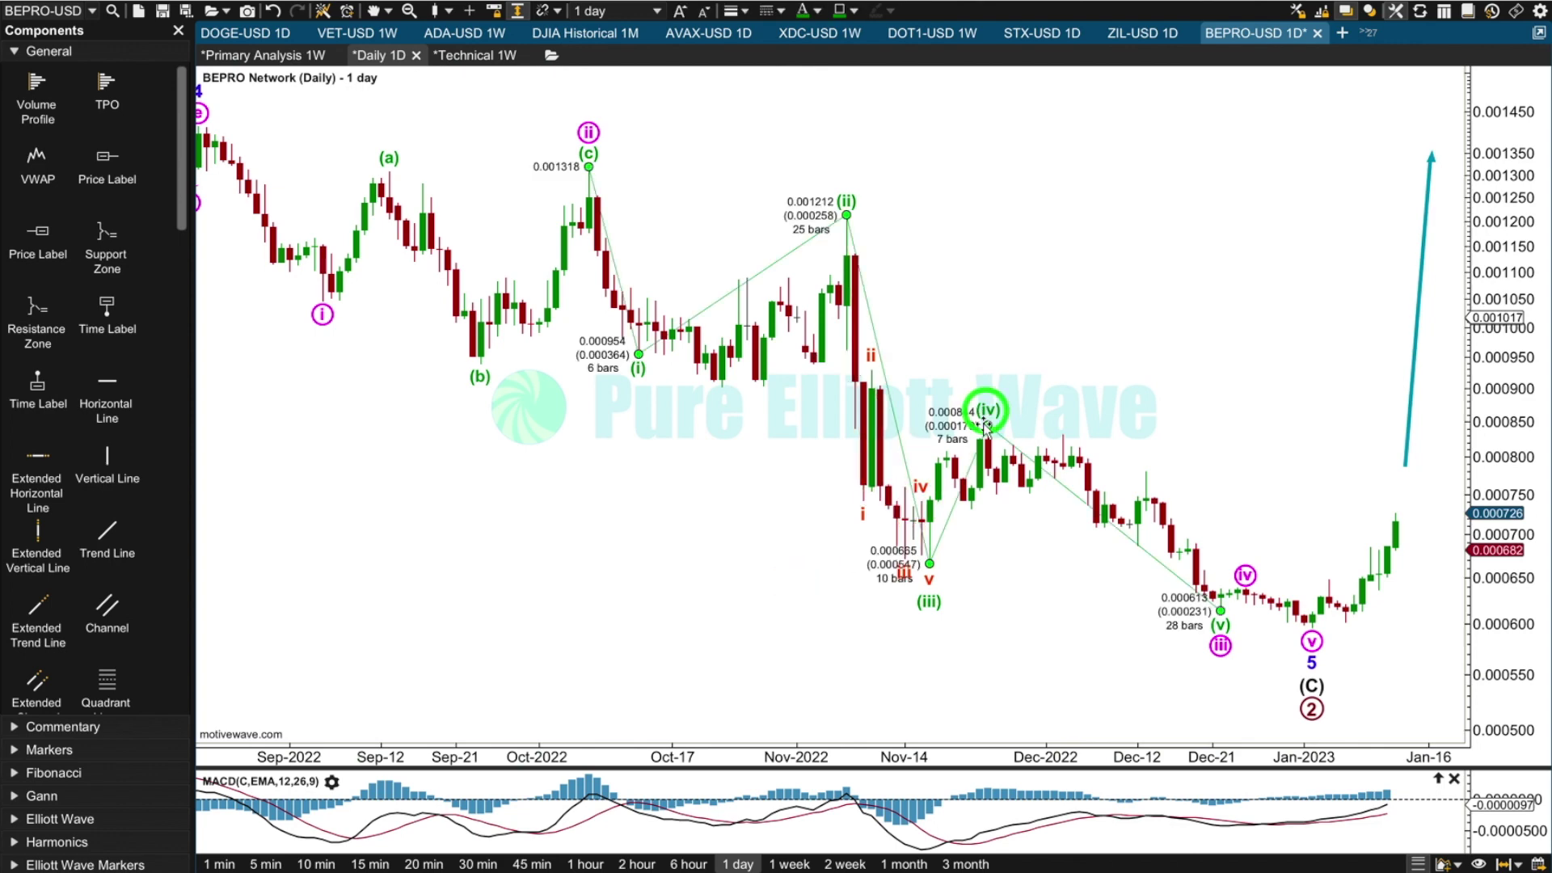
right_click(968, 471)
mouse_move(1051, 548)
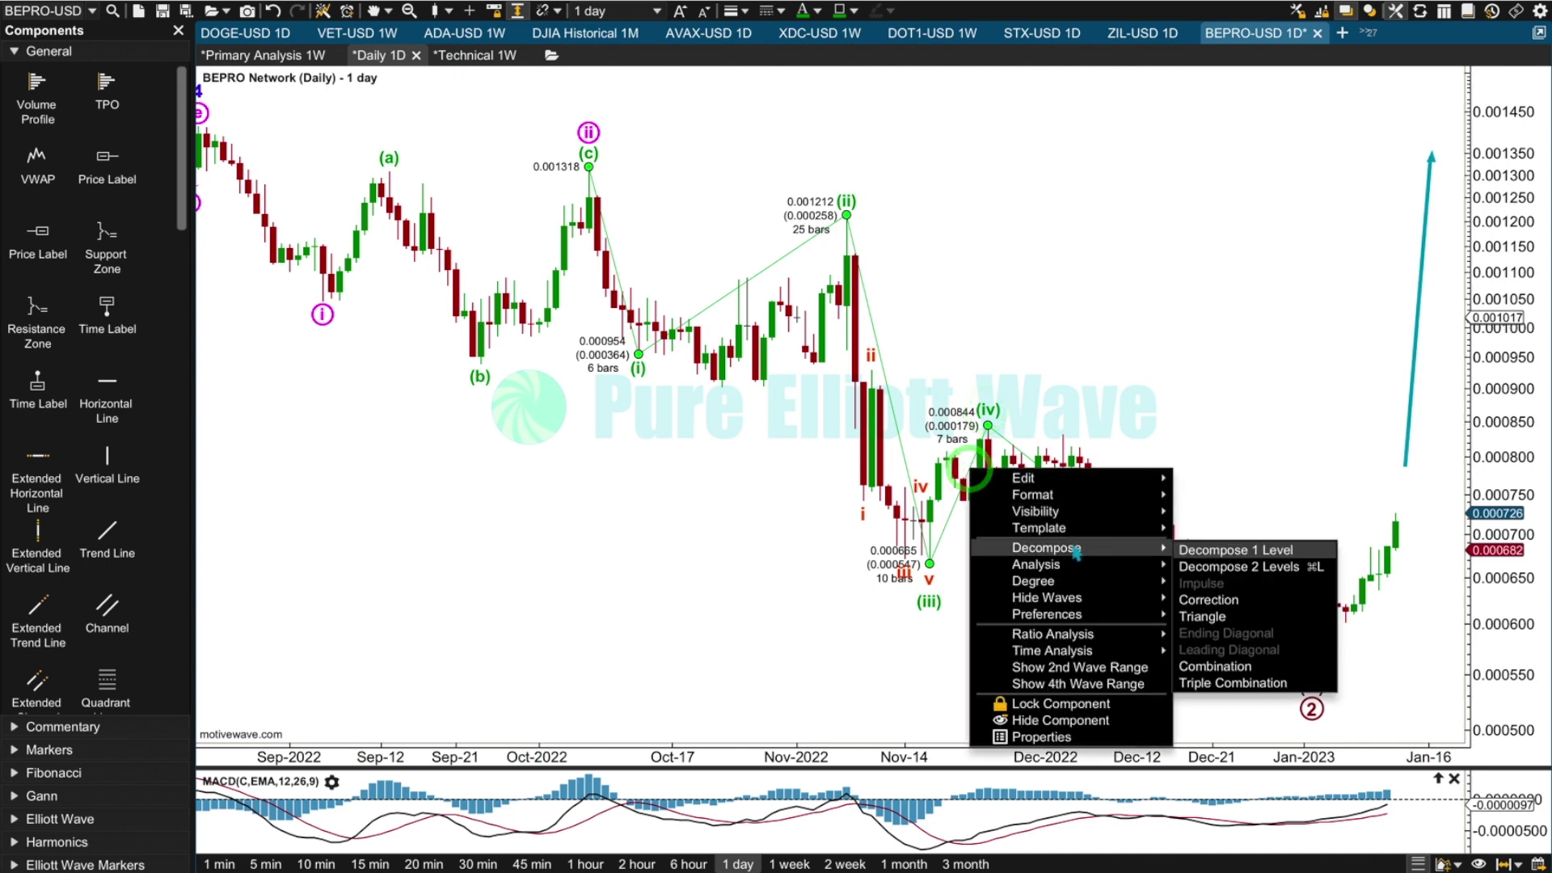
left_click(1193, 599)
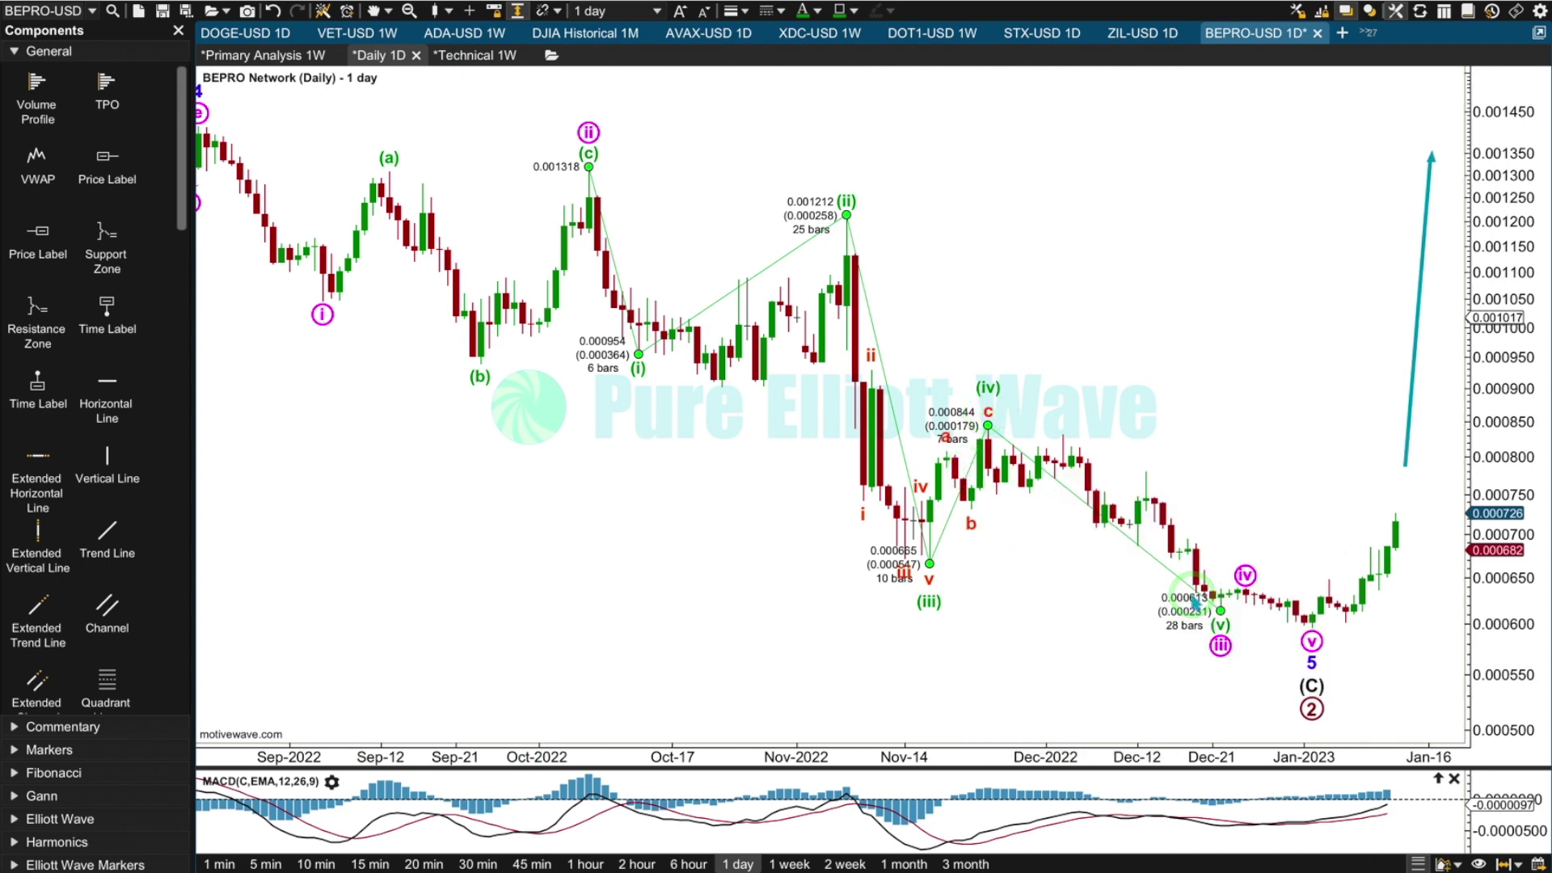
- Decompose green wave (ii) into a correction with subwaves a, b and c
right_click(795, 253)
mouse_move(841, 332)
left_click(1026, 384)
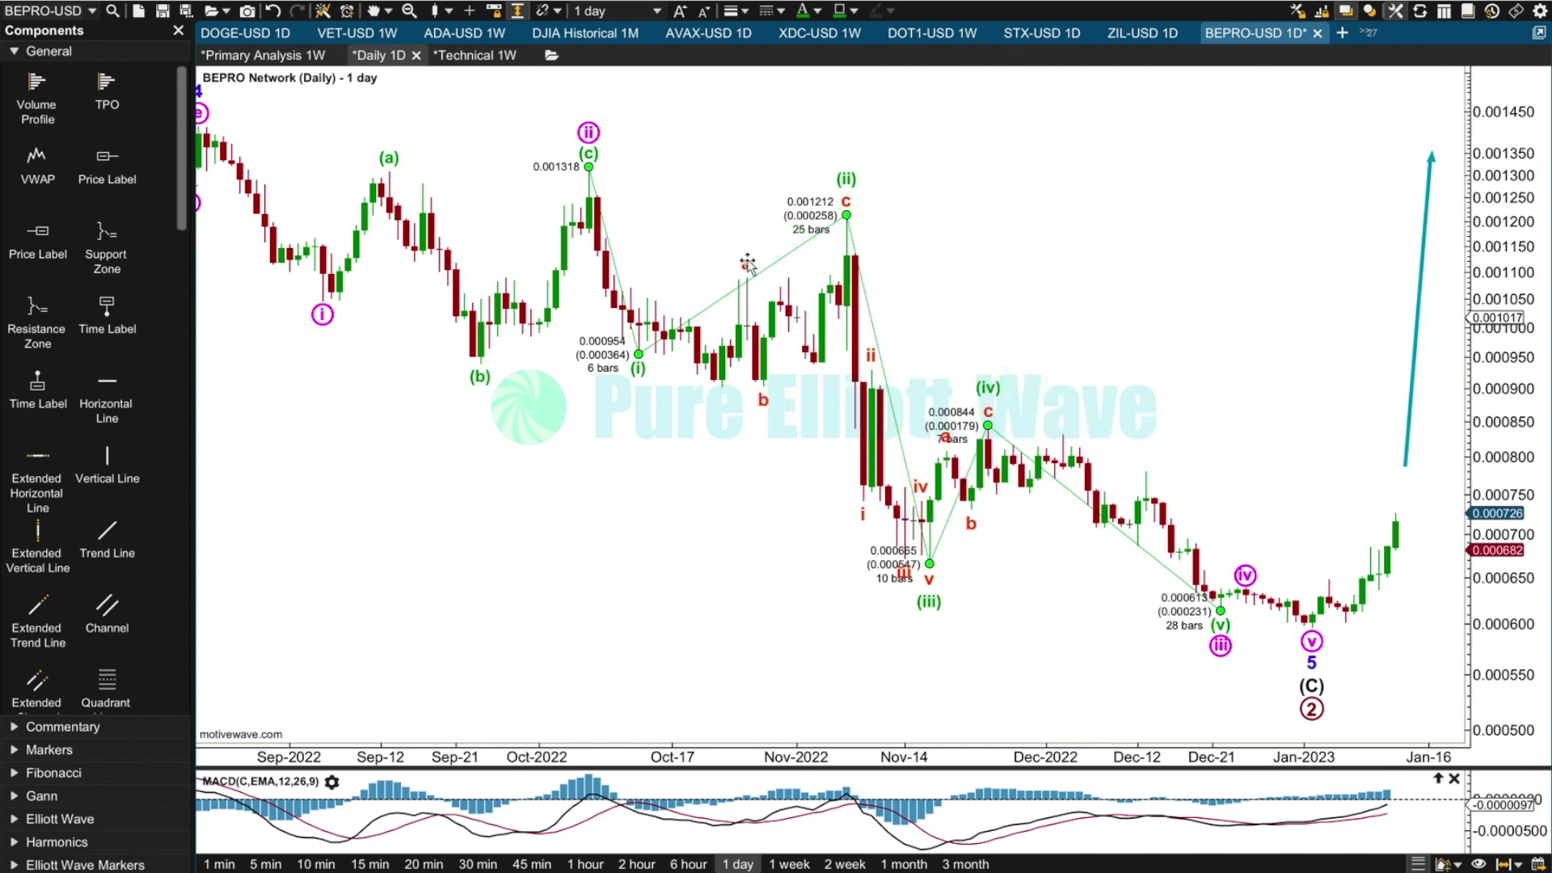
- Place subwave a of wave (ii) at the high just after wave (i) and subwave b at the late October low
left_click_drag(747, 264, 647, 297)
left_click_drag(763, 399, 840, 339)
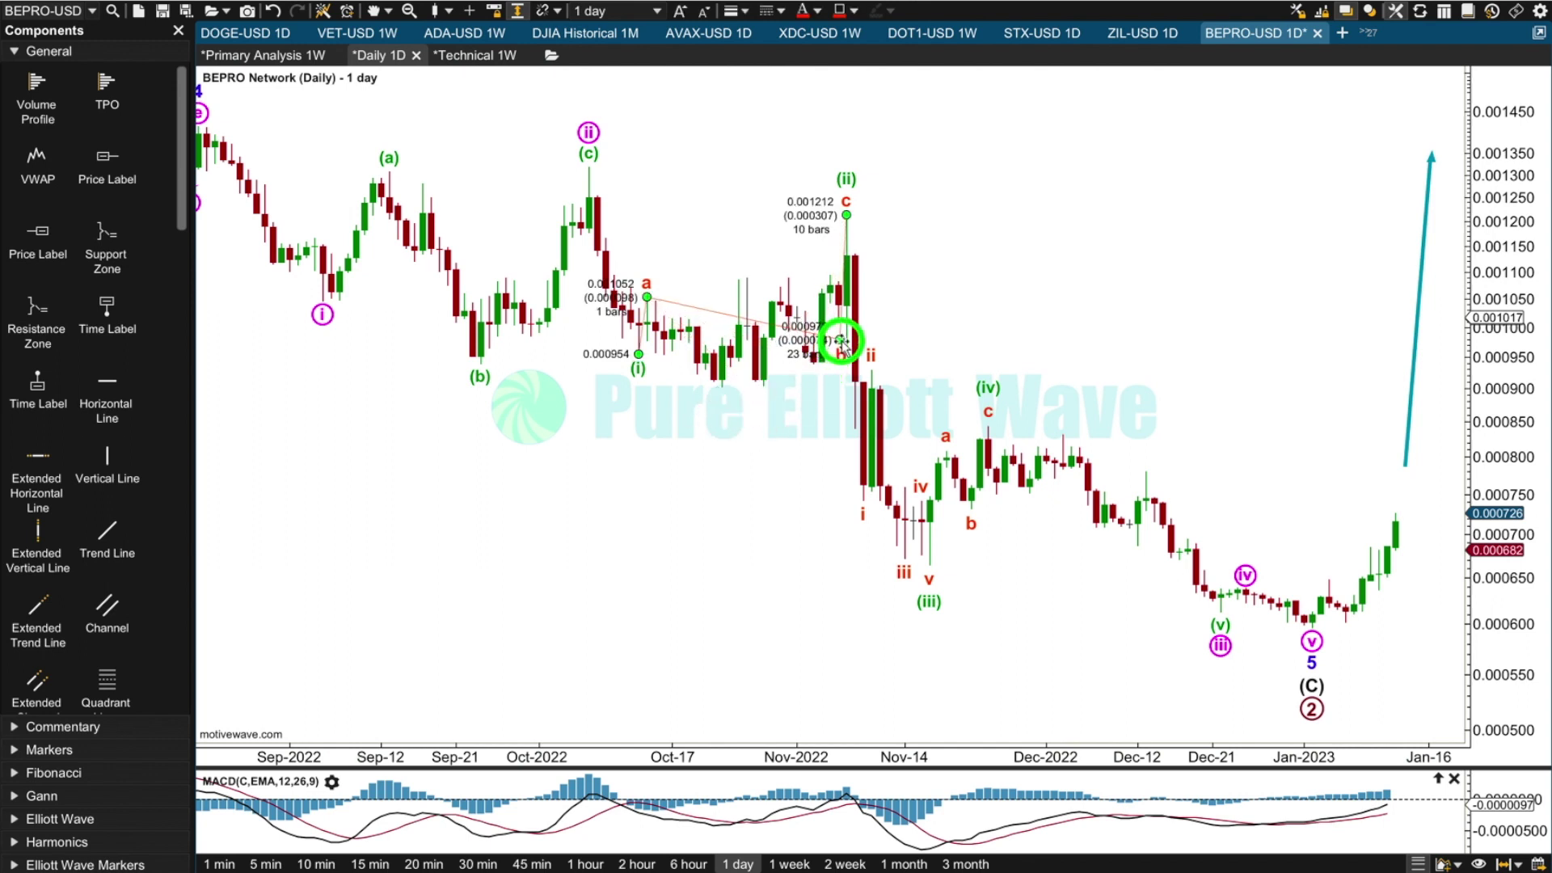
left_click_drag(841, 339, 841, 340)
left_click(629, 526)
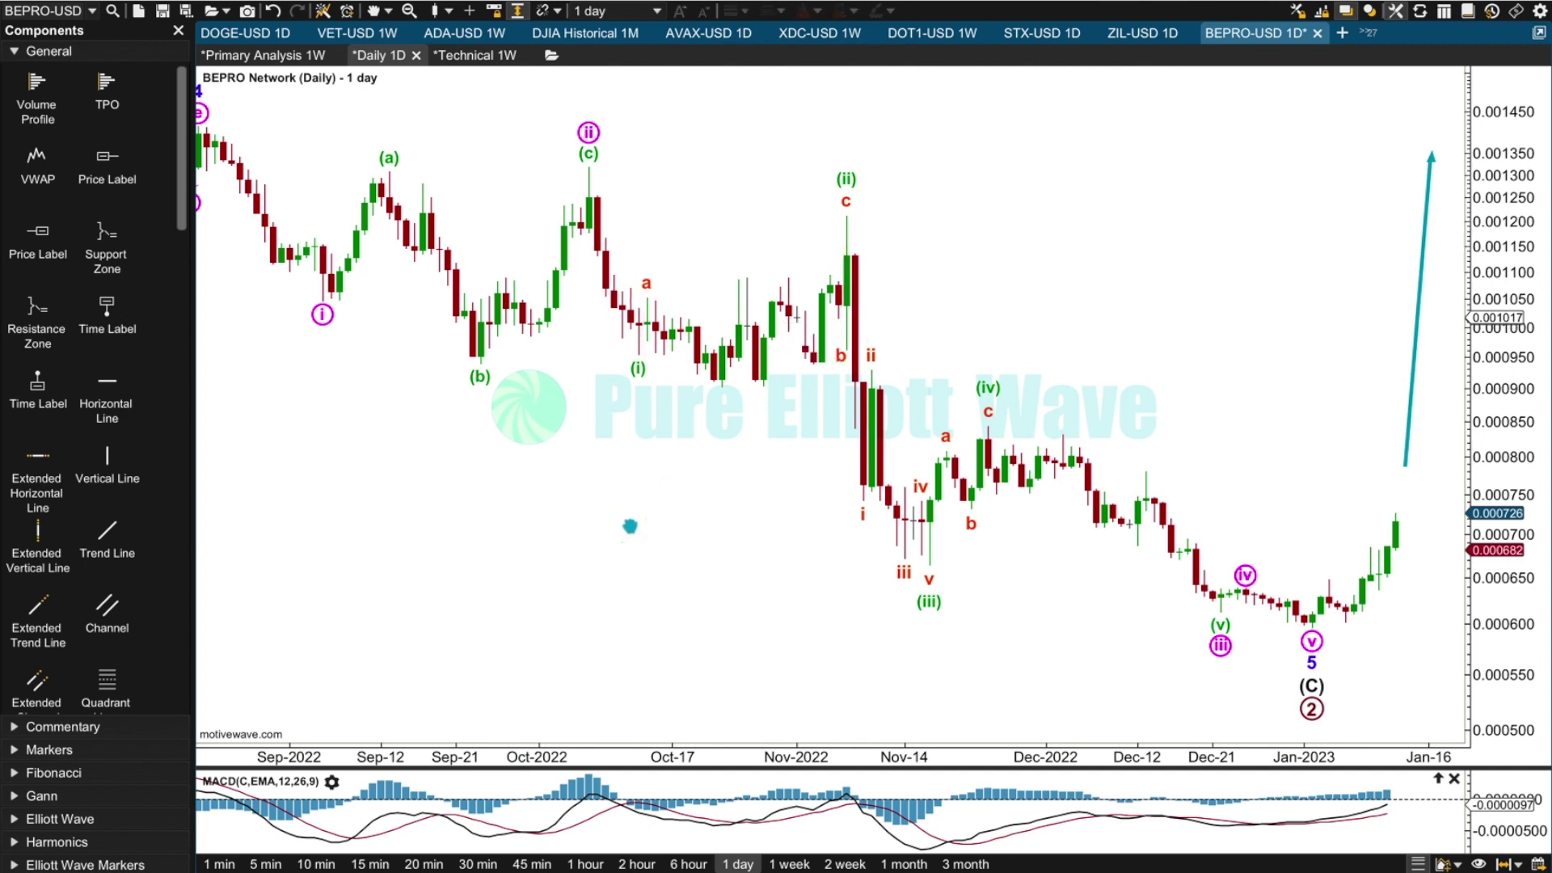
mouse_move(840, 357)
left_mouse_down()
mouse_move(684, 491)
mouse_move(679, 376)
mouse_move(764, 388)
left_mouse_up()
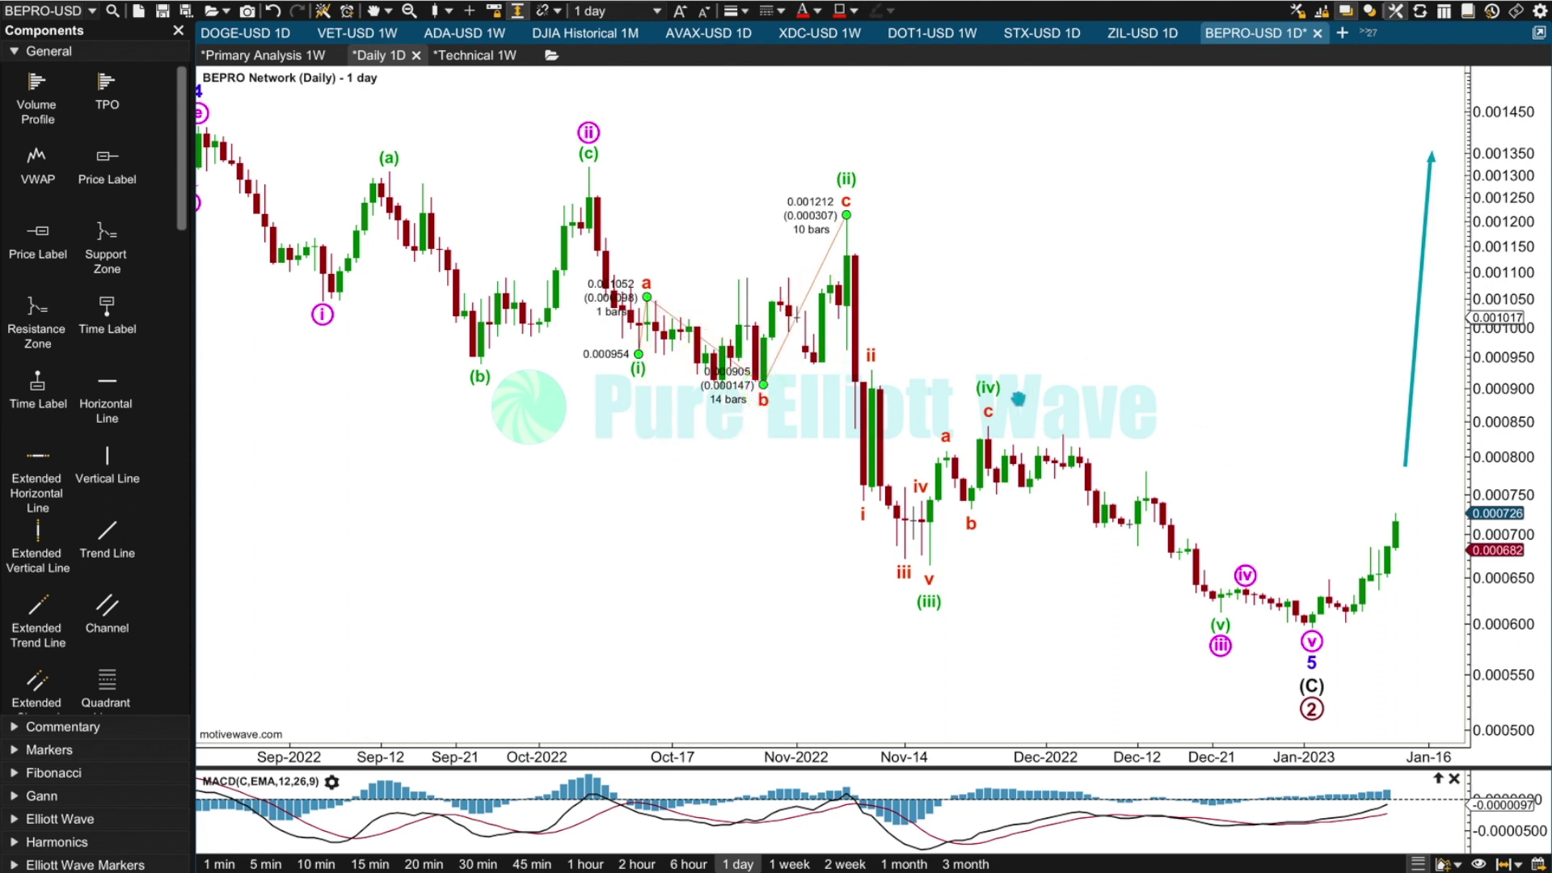
- Decompose green wave (v) into an impulse with subwaves i to v
left_click(987, 387)
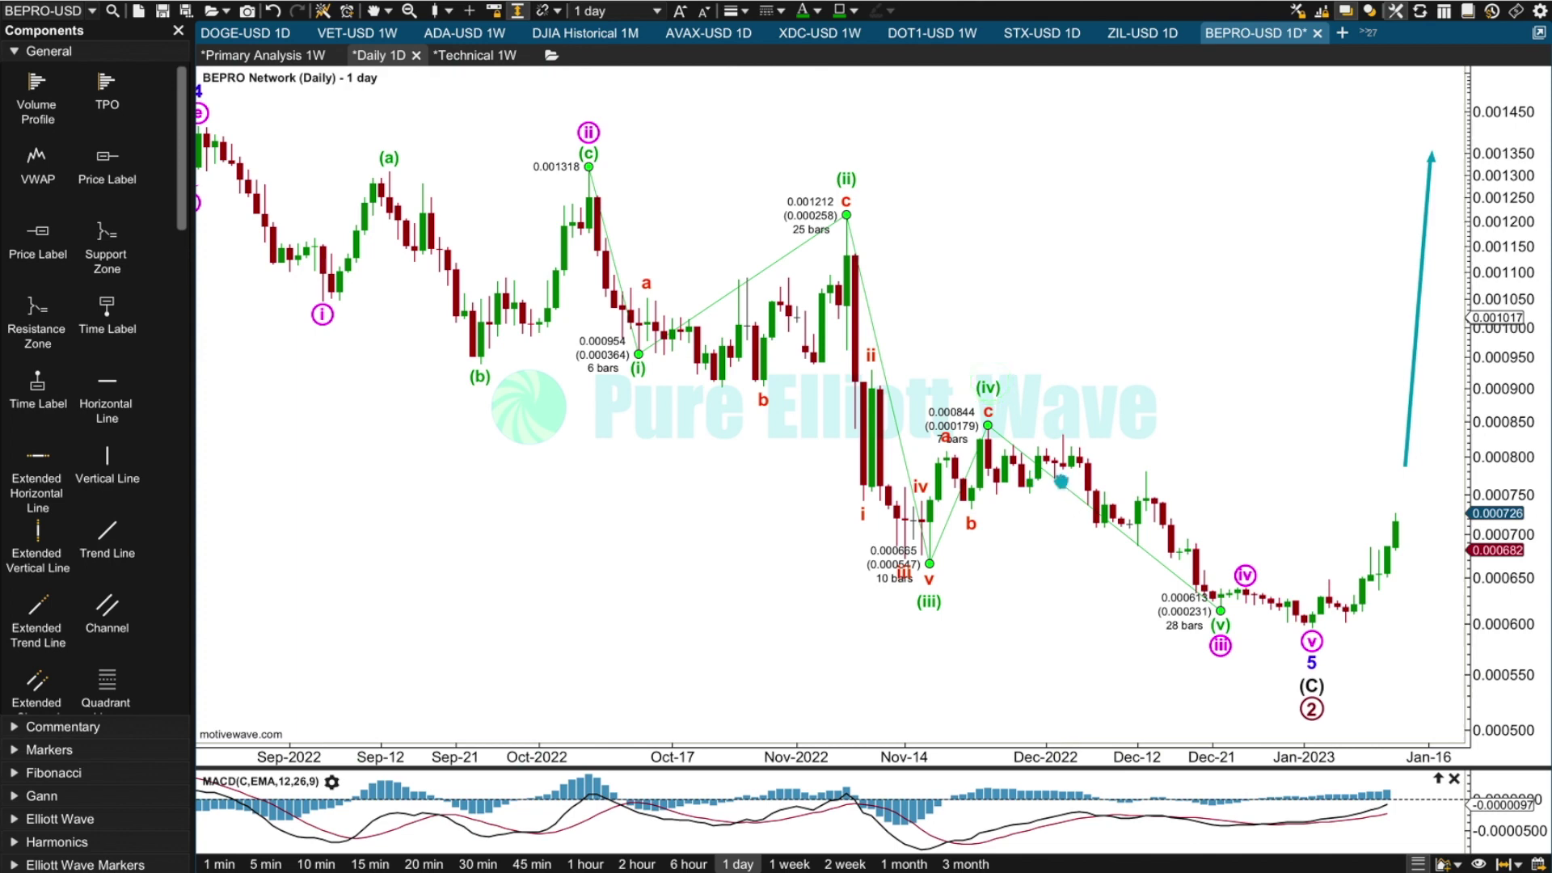
right_click(1061, 483)
mouse_move(1172, 560)
left_click(1284, 597)
- Move red subwave i to the low just after green (iv) and shift subwaves iii and iv to the second half of December
left_click(1245, 576)
left_click(1188, 526)
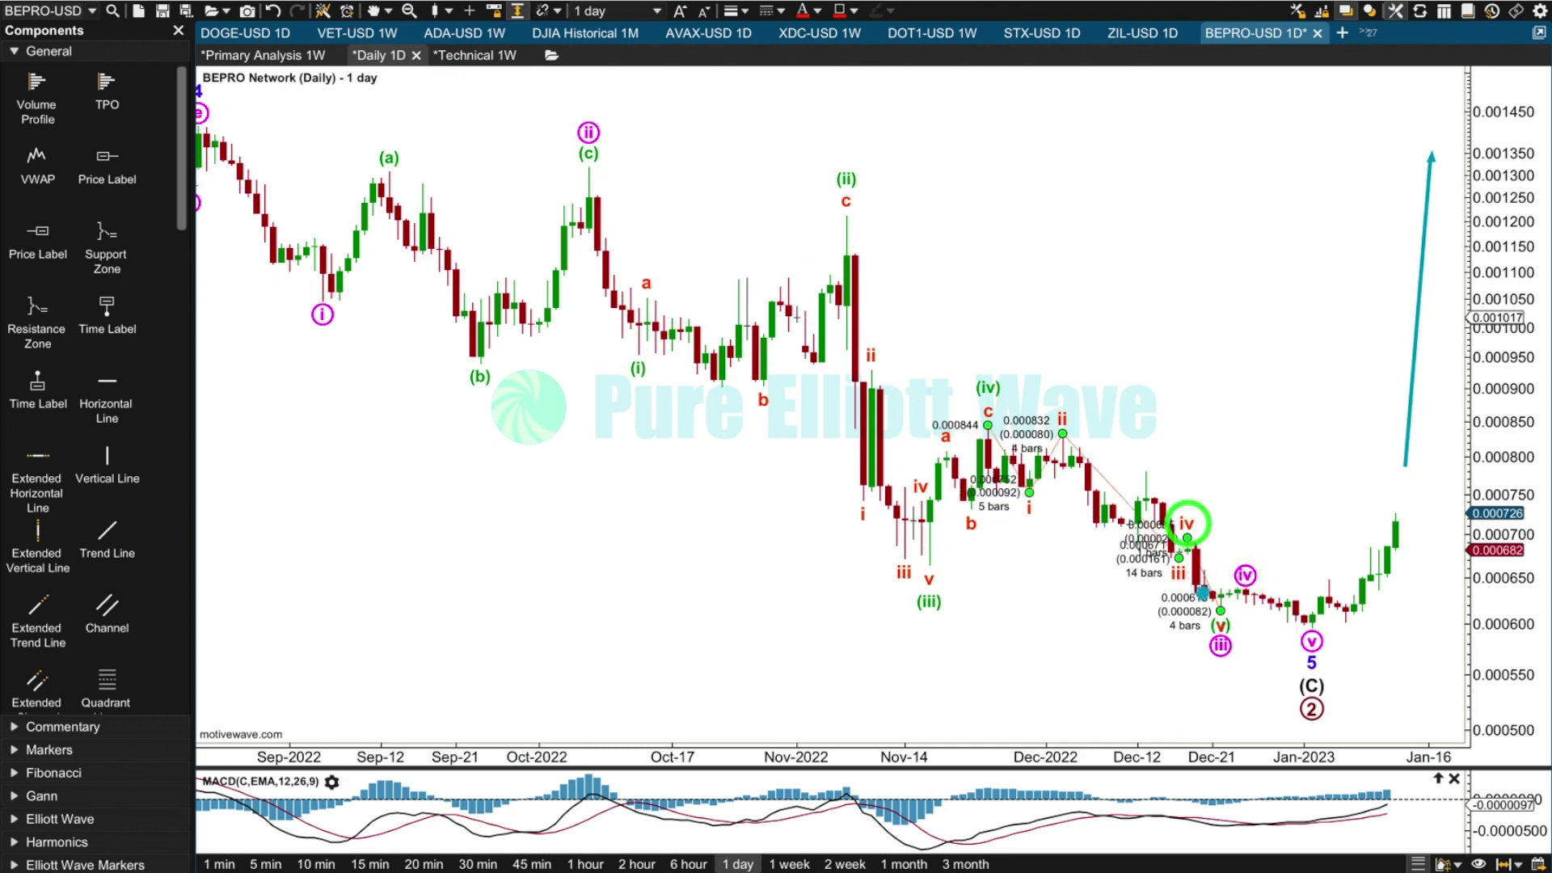
left_click(1220, 610)
left_click_drag(1187, 538, 1148, 473)
left_click_drag(1145, 557, 1196, 595)
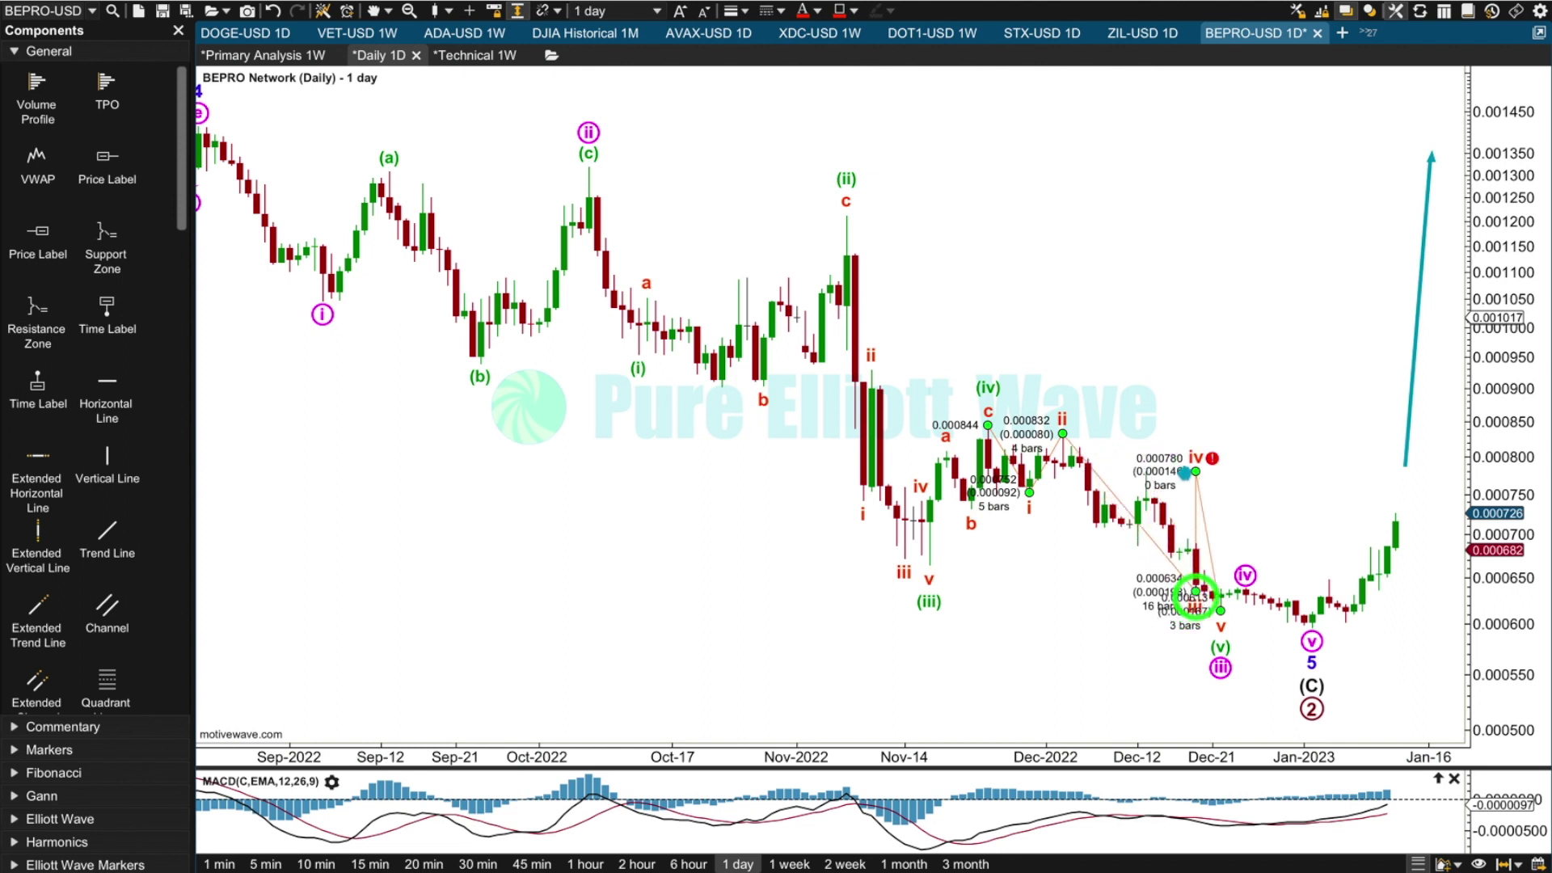
left_click_drag(1146, 470, 1207, 581)
left_click(1277, 377)
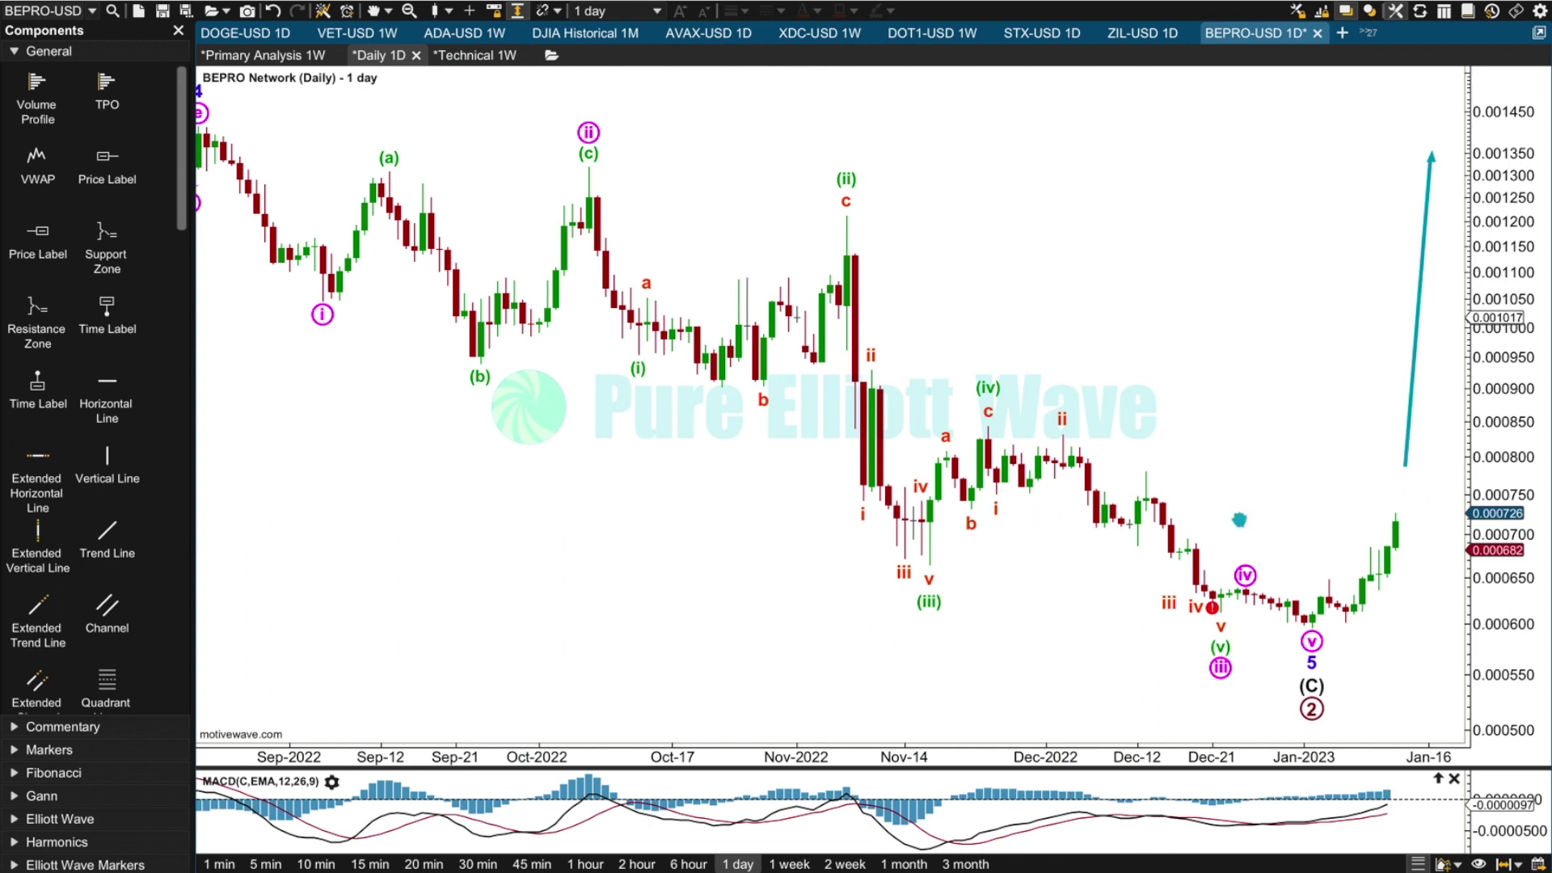
- Move circled waves iii and iv to the end of December, and place red iii and iv at the December 21 low and following high
left_click_drag(1275, 627, 1296, 598)
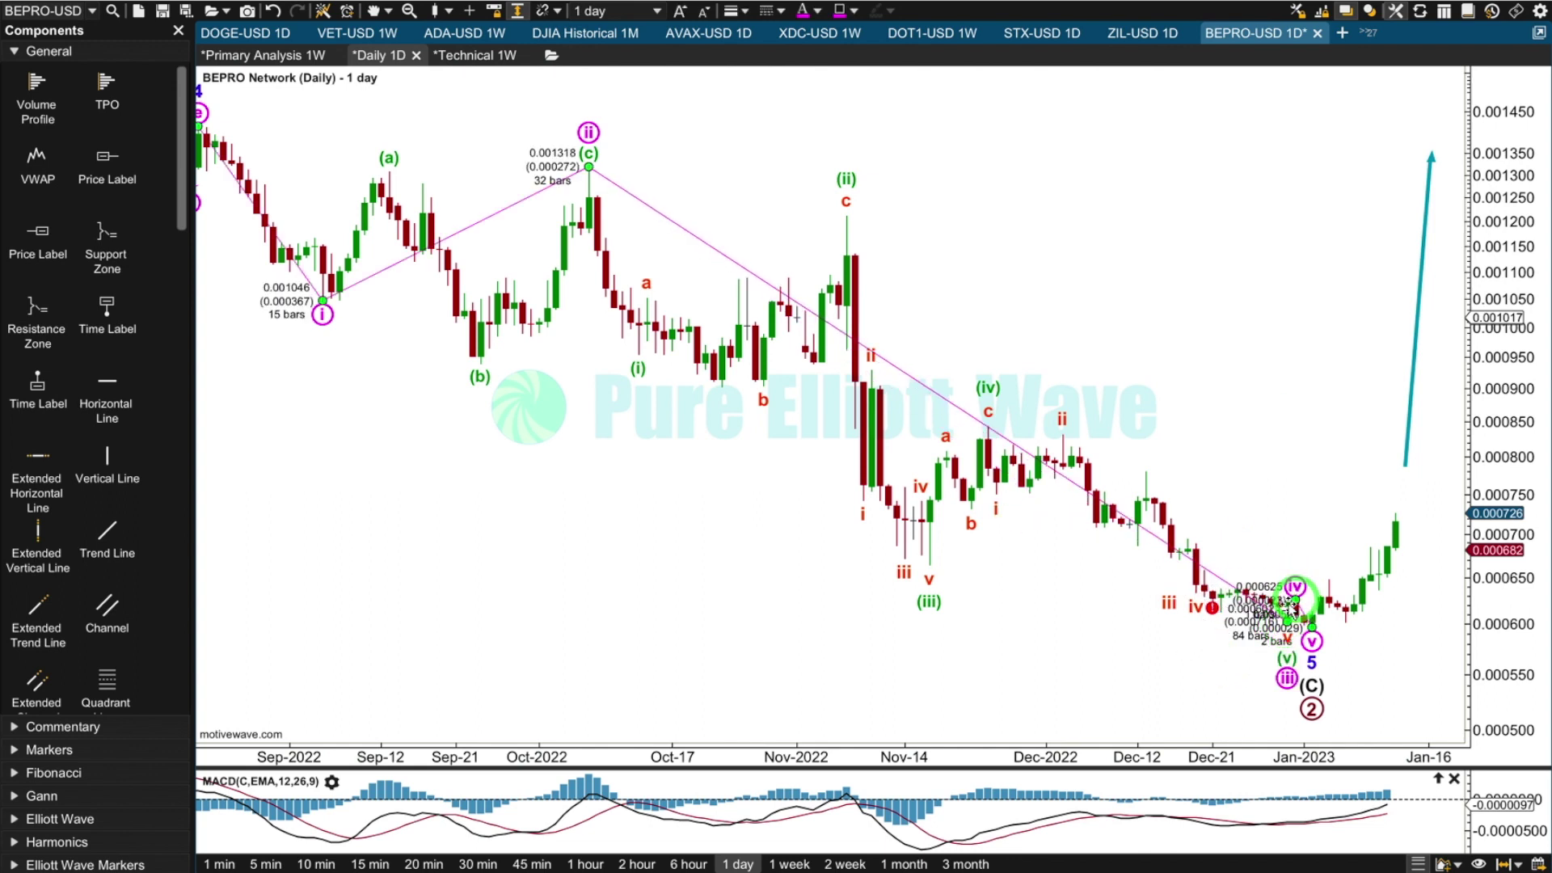
left_click_drag(1197, 613, 1242, 584)
left_click(1255, 441)
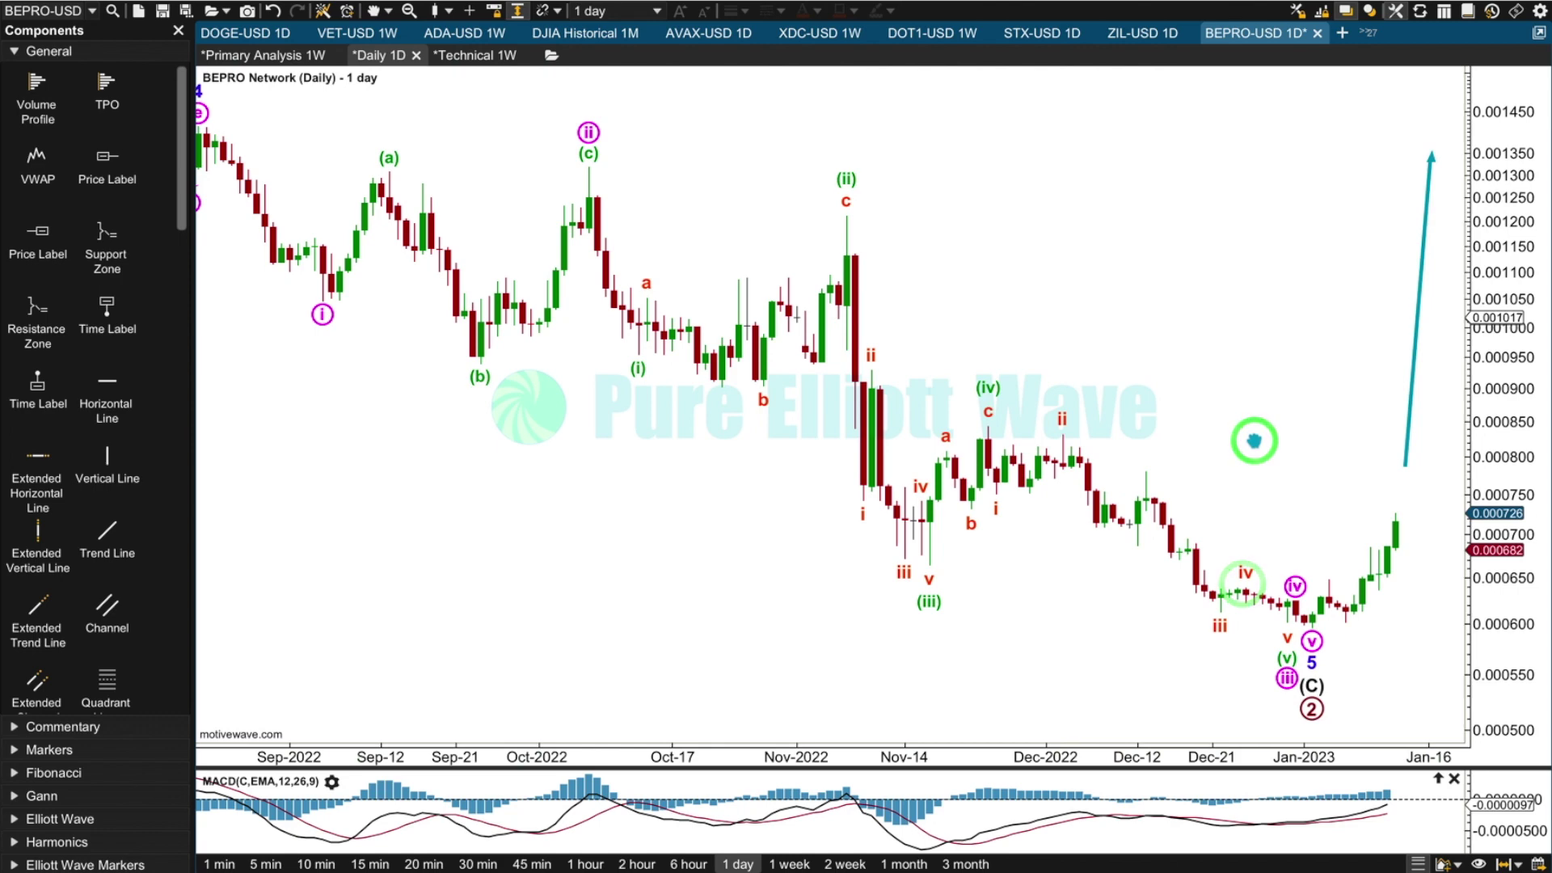
- Decompose red wave iii into an impulse with circled subwaves 1 to 5
left_click(1218, 626)
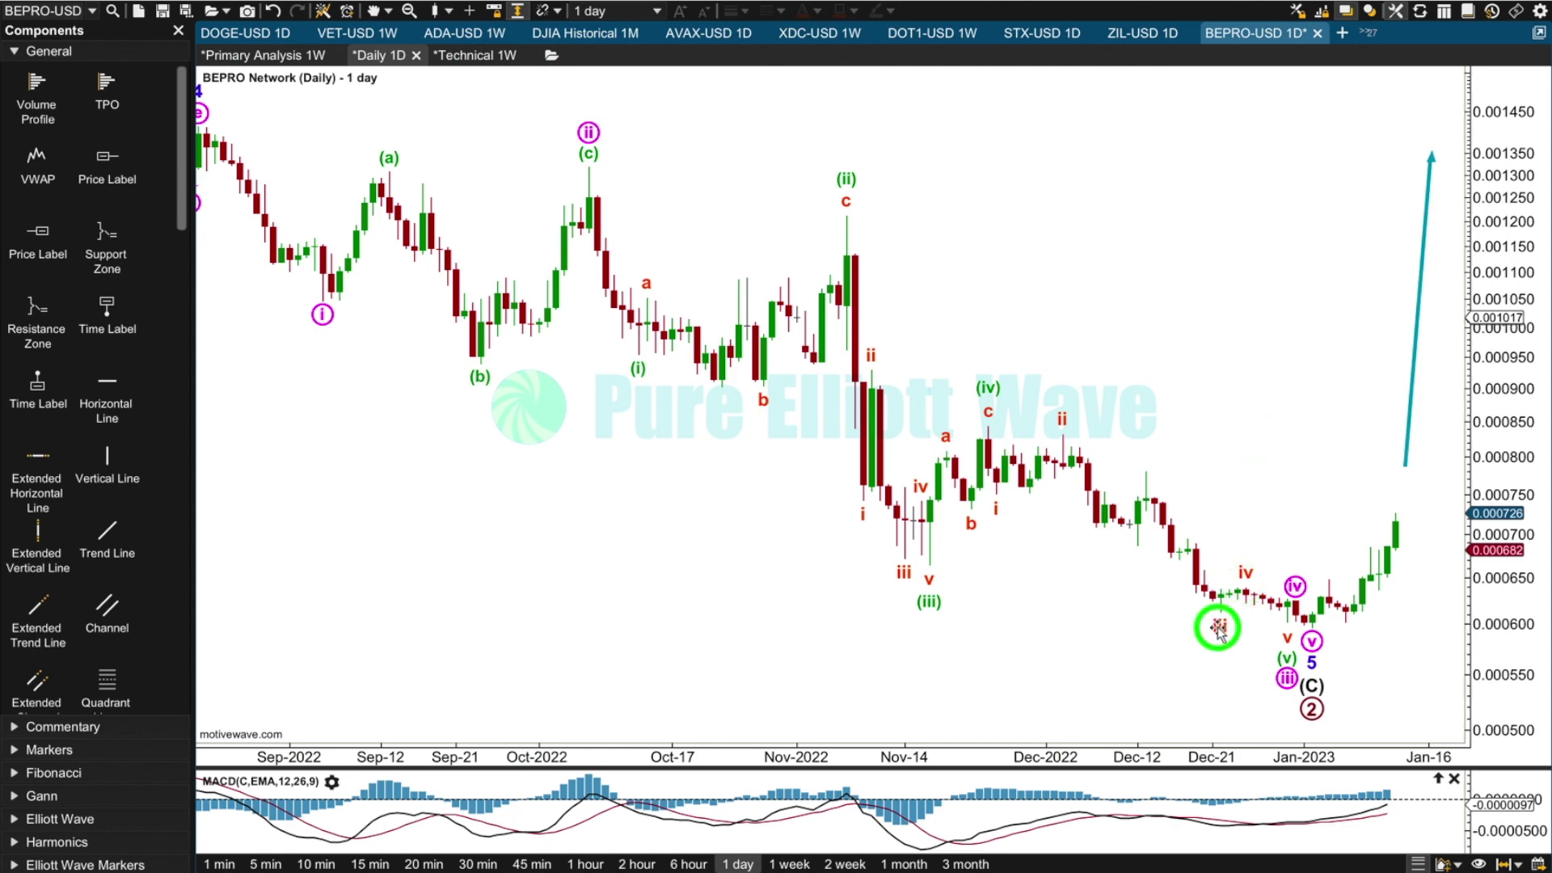
right_click(1148, 524)
mouse_move(1245, 604)
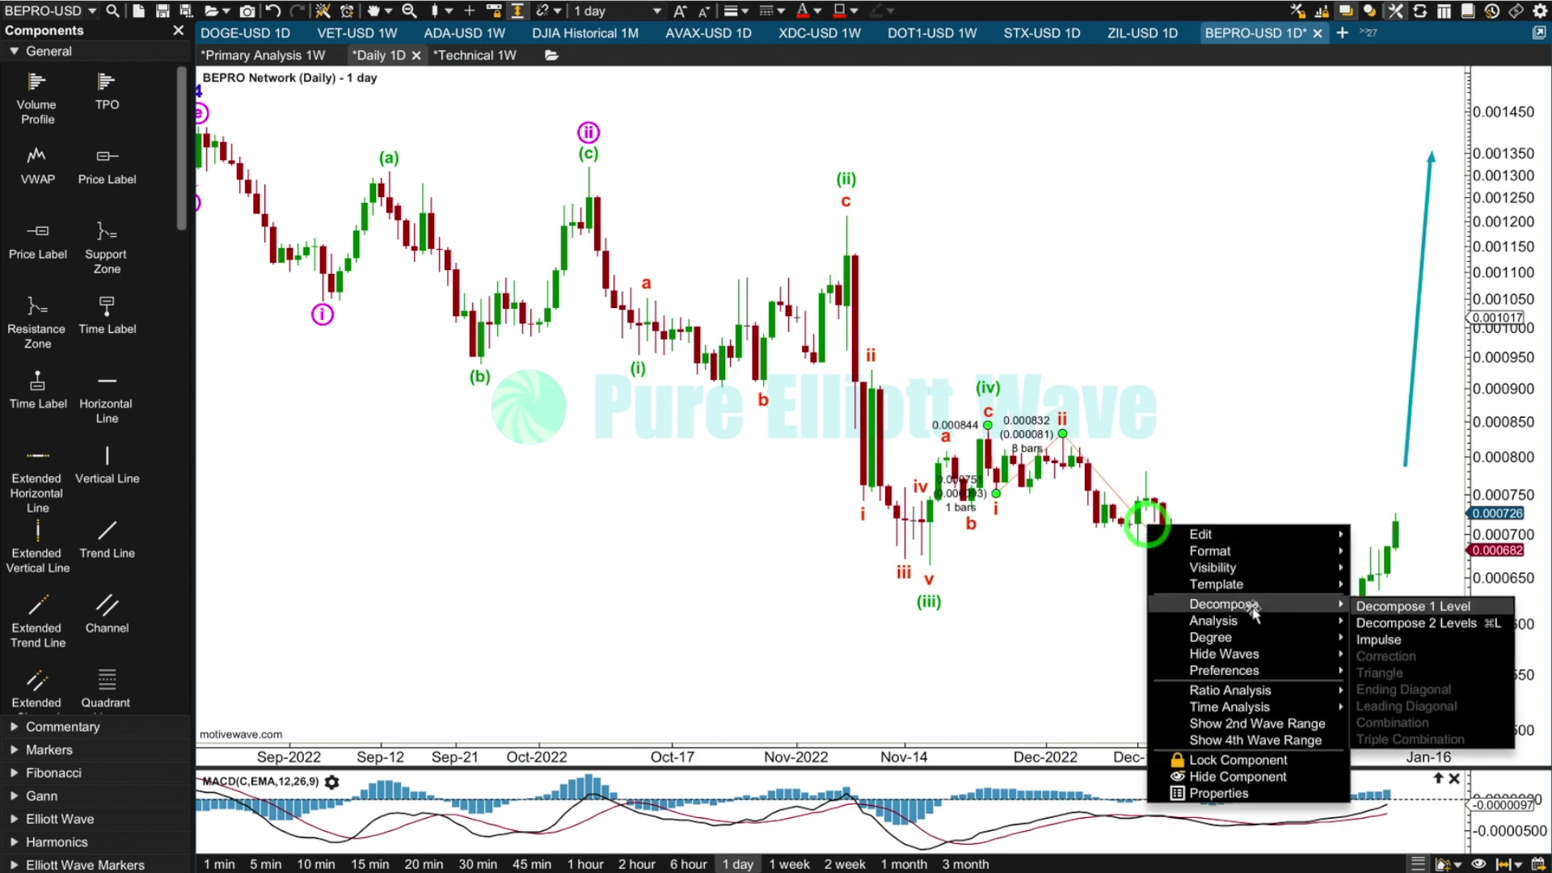
left_click(1368, 639)
- Place circled subwave 3 after the sharp mid-December drop and circled subwave 4 on the candle just before circled 5
scroll(1005, 748, "up", 4)
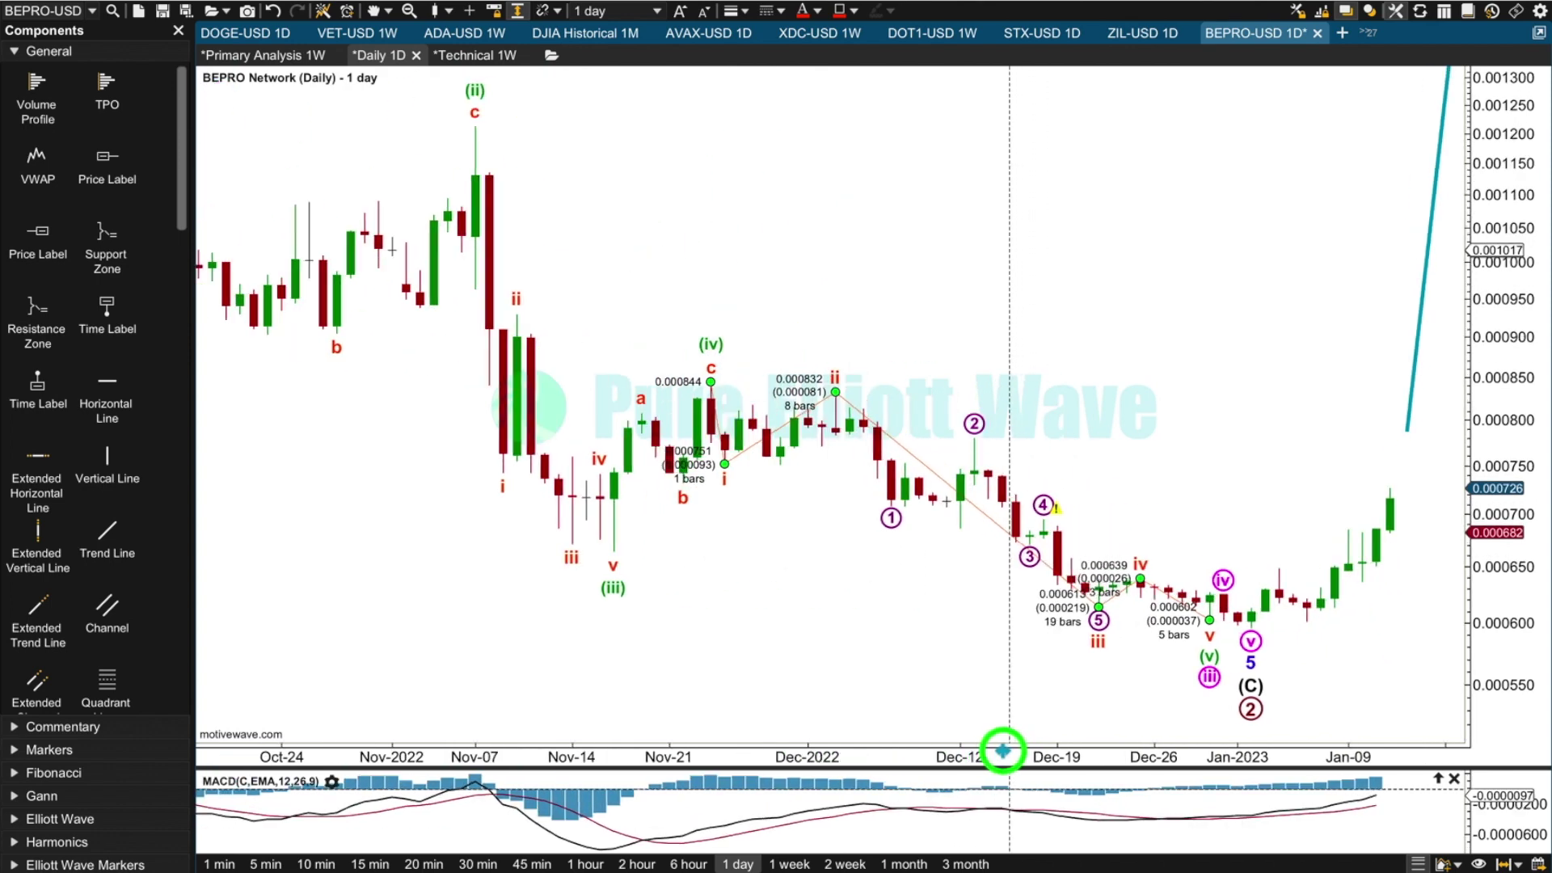
left_click_drag(991, 556, 1038, 592)
left_click_drag(1039, 521, 1056, 580)
left_click(895, 580)
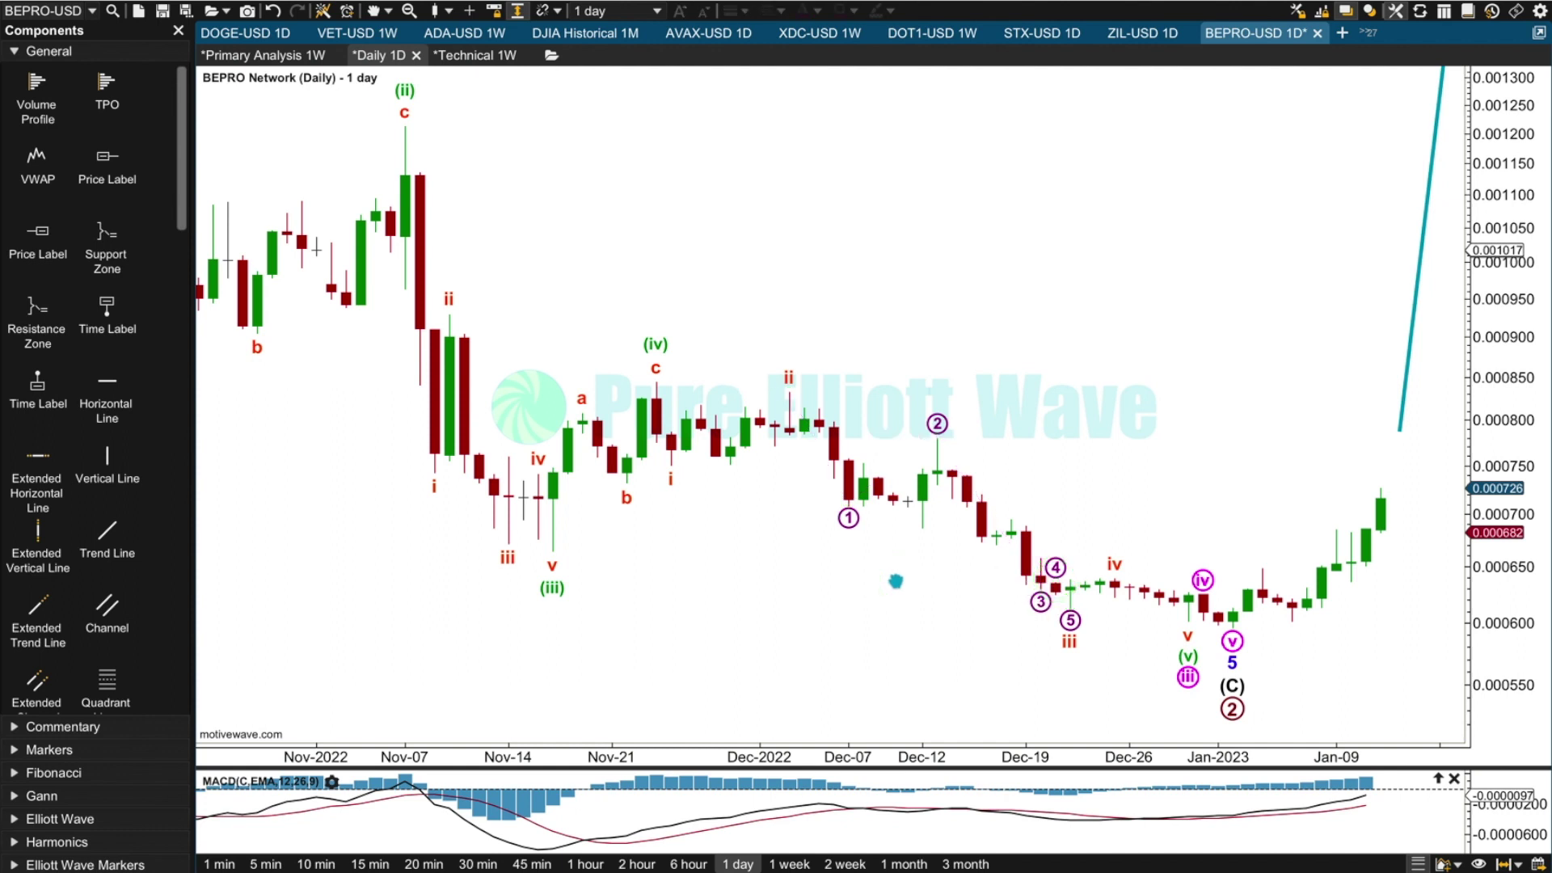
- Decompose circled wave 3 into an impulse with blue subwaves (1) to (5) and check their turning points
left_click(938, 423)
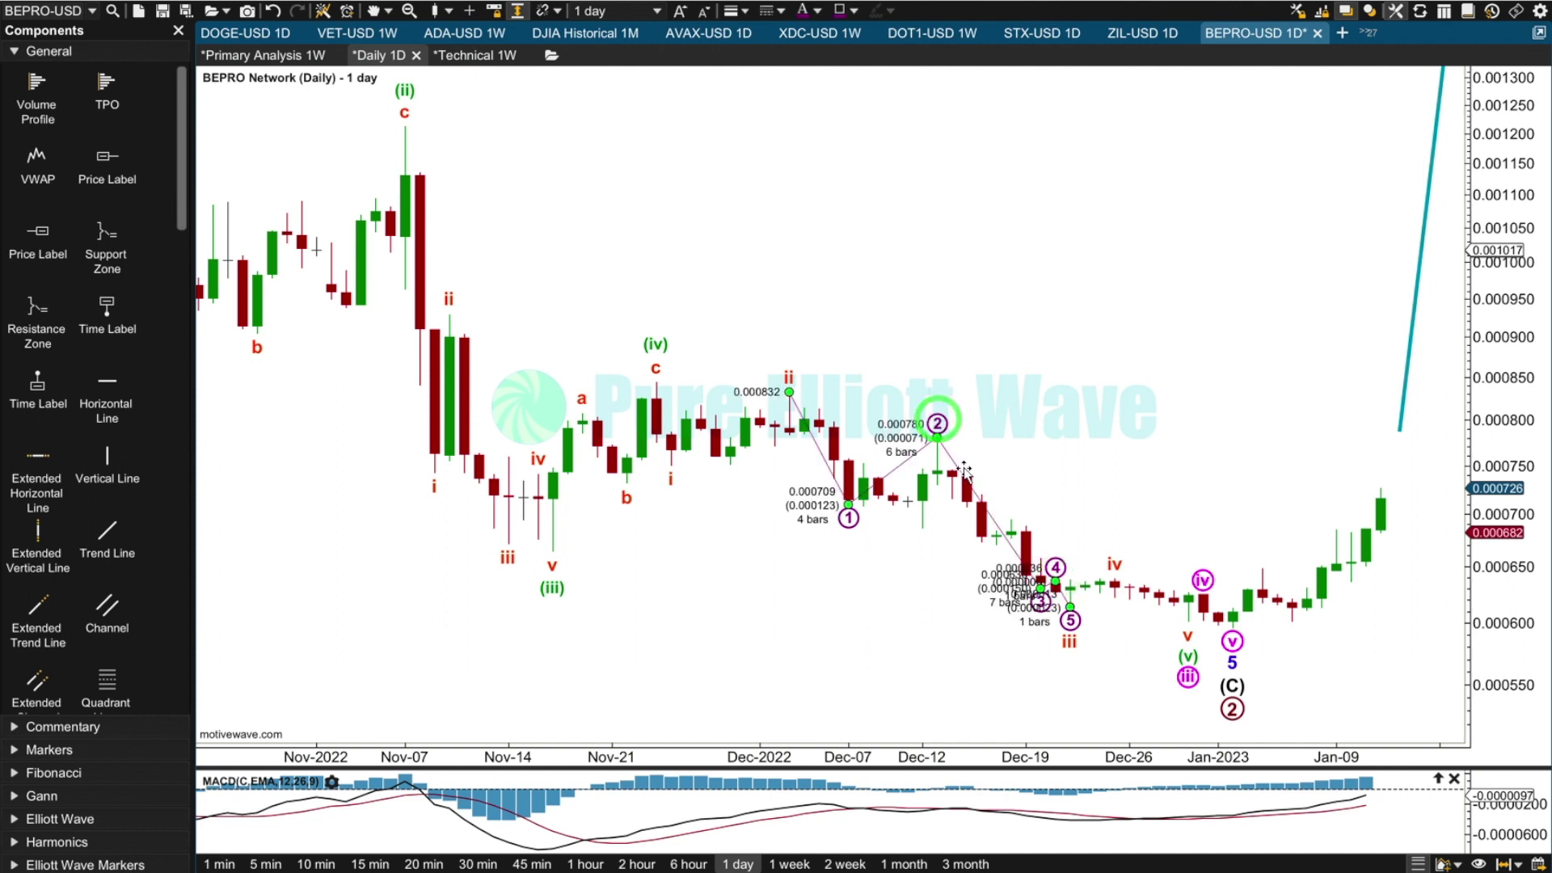
right_click(964, 473)
mouse_move(1043, 550)
left_click(1186, 584)
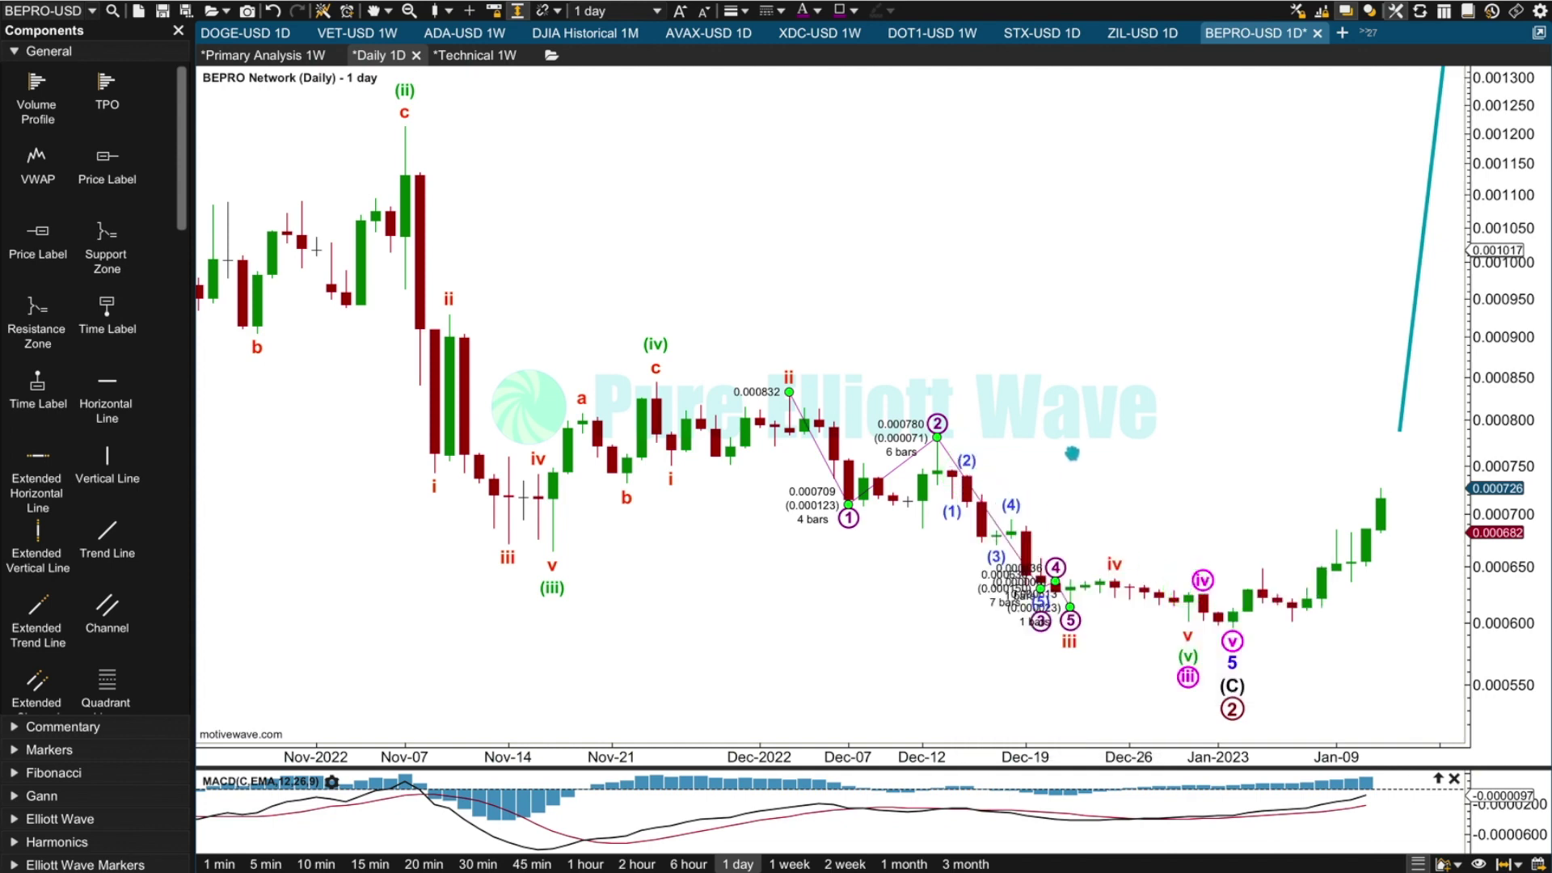
left_click(954, 512)
left_click_drag(965, 460, 1040, 416)
left_click(1016, 519)
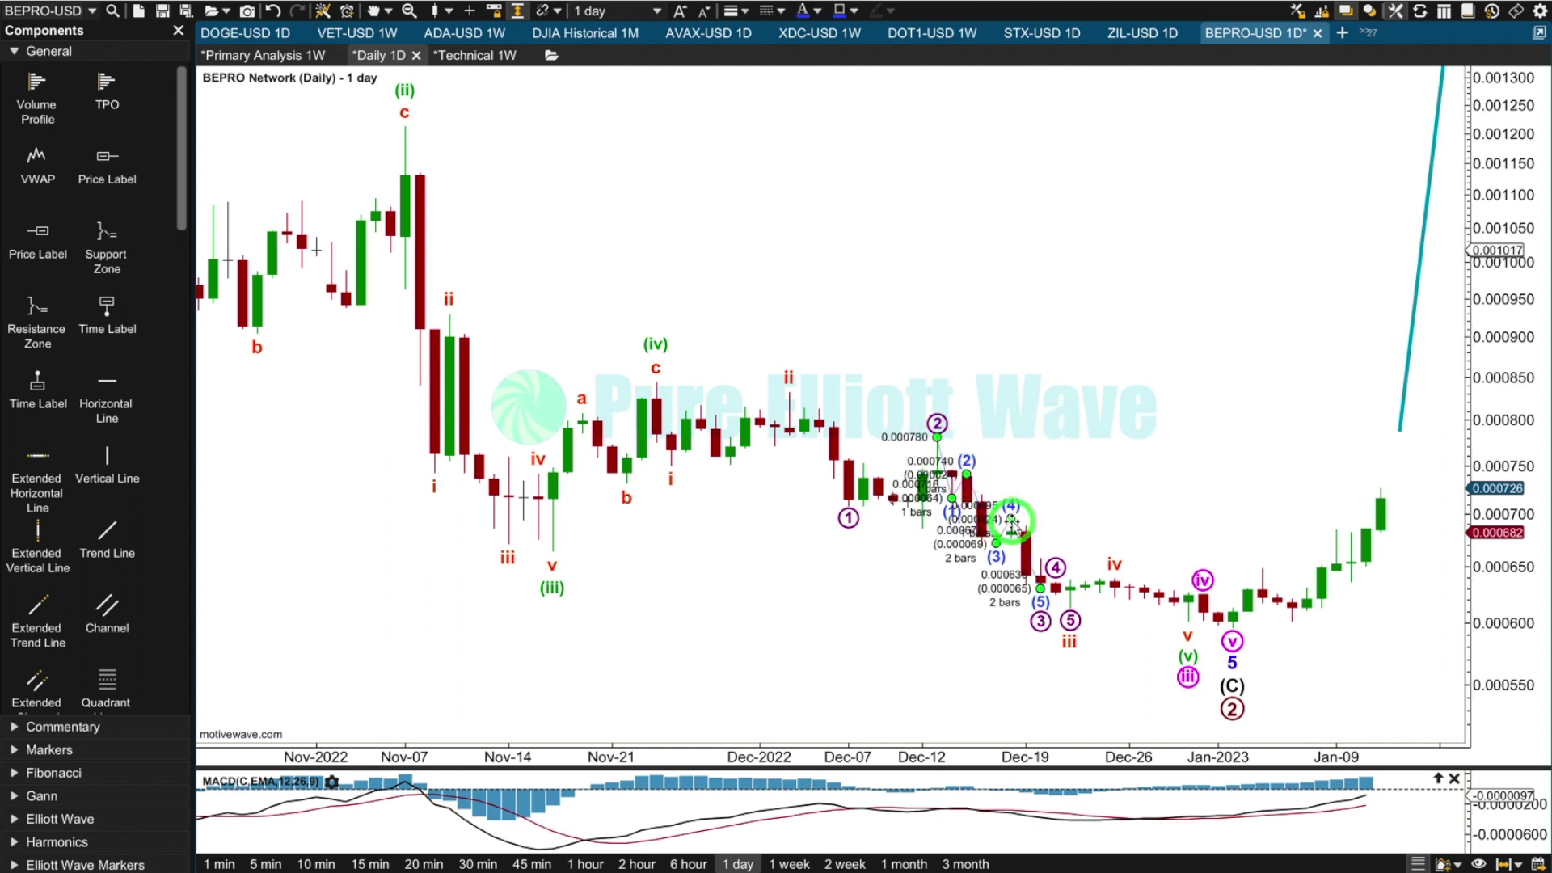
left_click(934, 677)
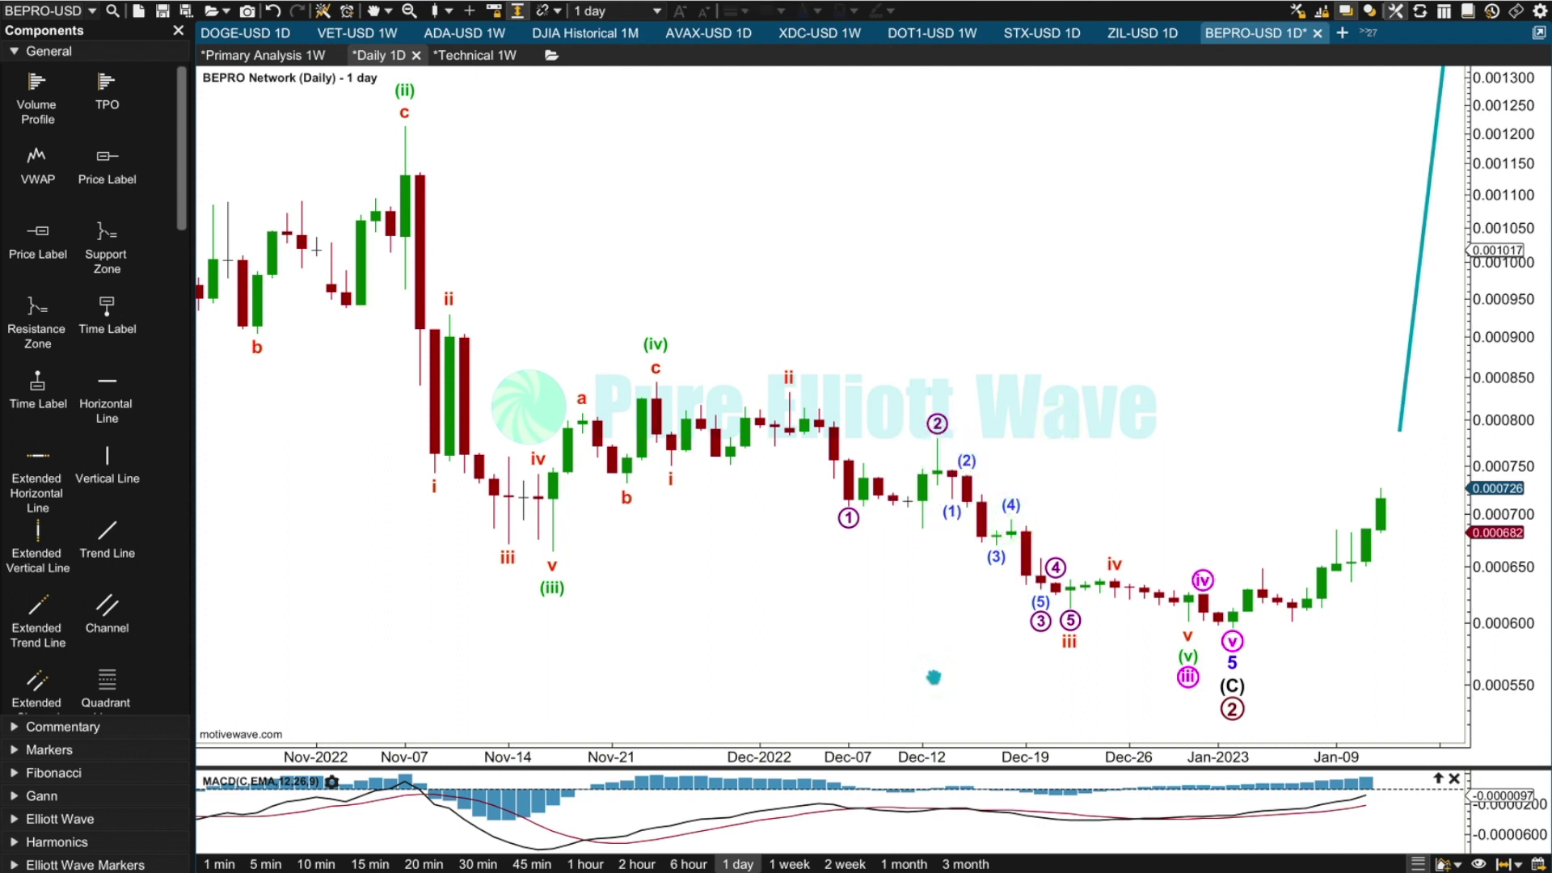
- Save the Daily analysis and create an additional analysis named Daily Alternate
mouse_move(908, 756)
left_mouse_down()
mouse_move(946, 752)
mouse_move(932, 752)
left_mouse_up()
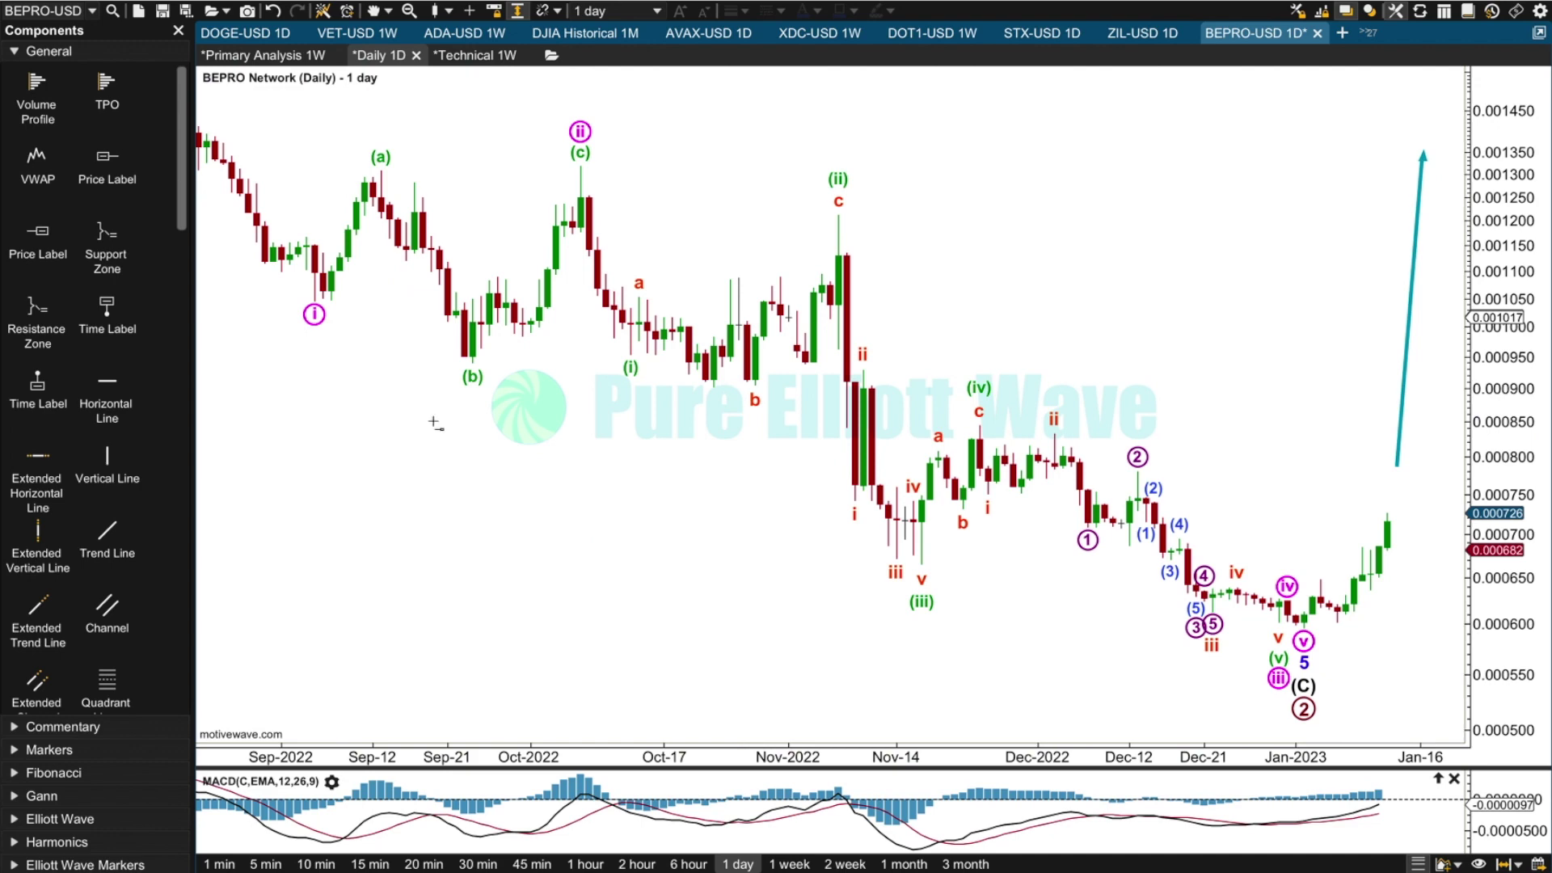
key("ctrl+s")
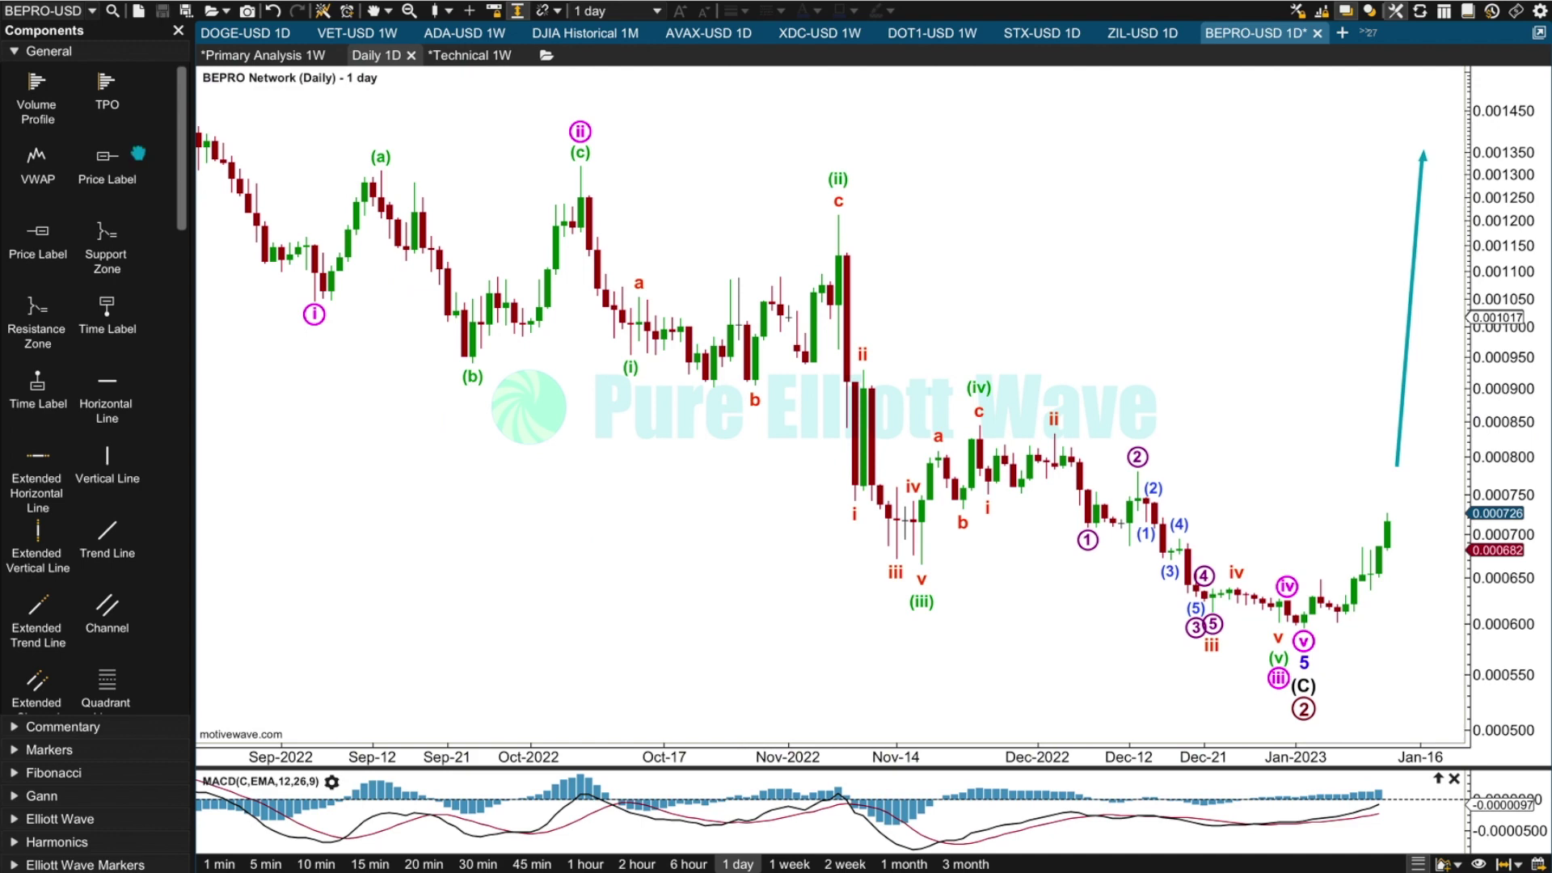
left_click(139, 10)
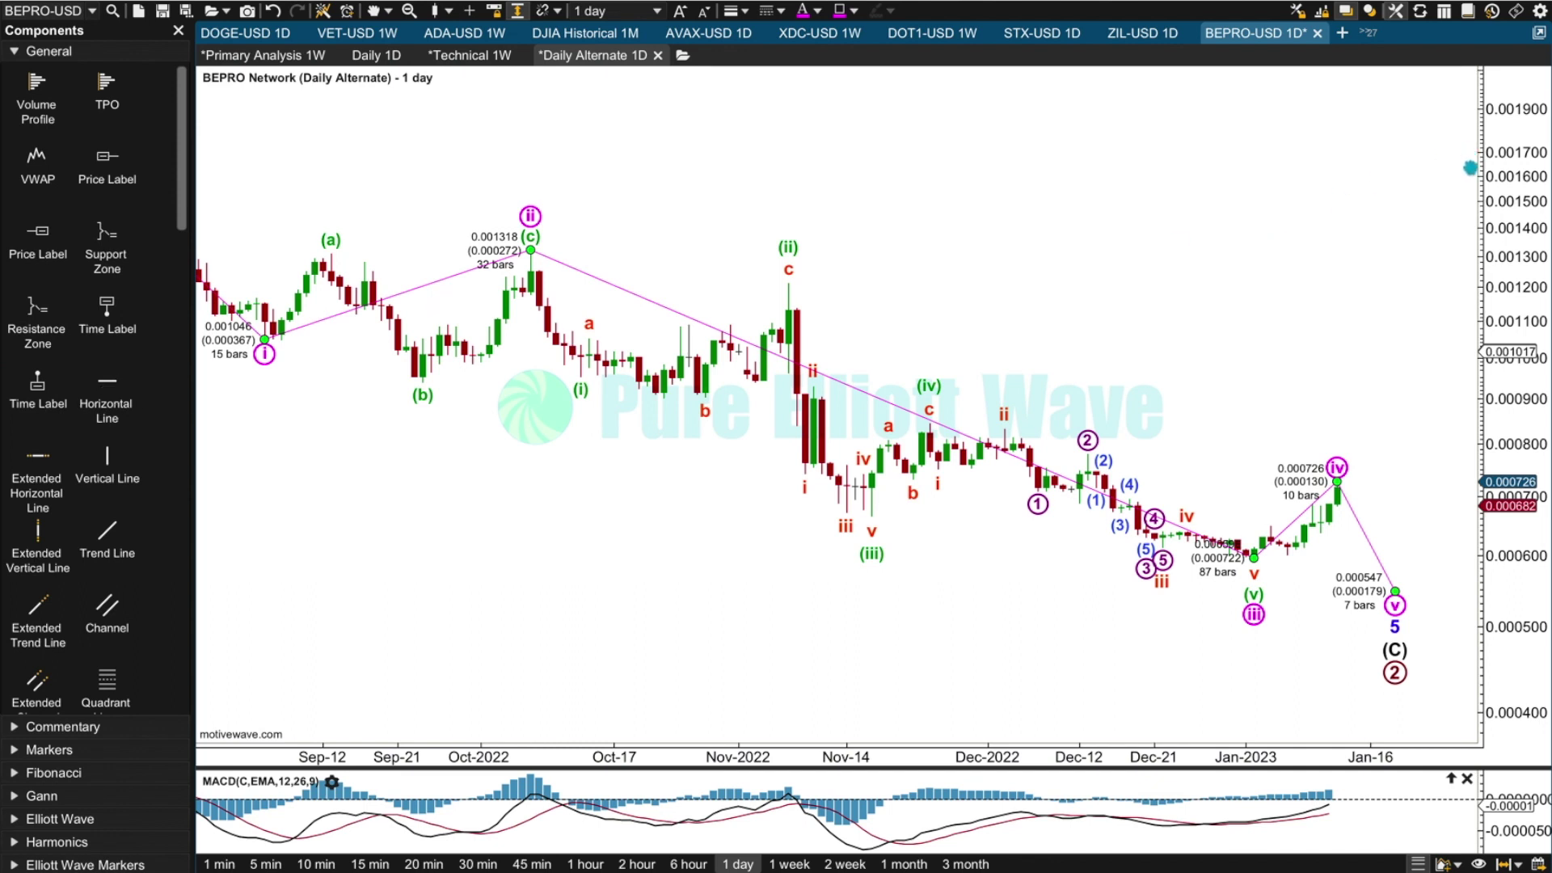
- Rescale the price axis and move the projected end of waves v, 5, (C) and 2 further out, beyond January 16
left_click_drag(1469, 155, 1468, 527)
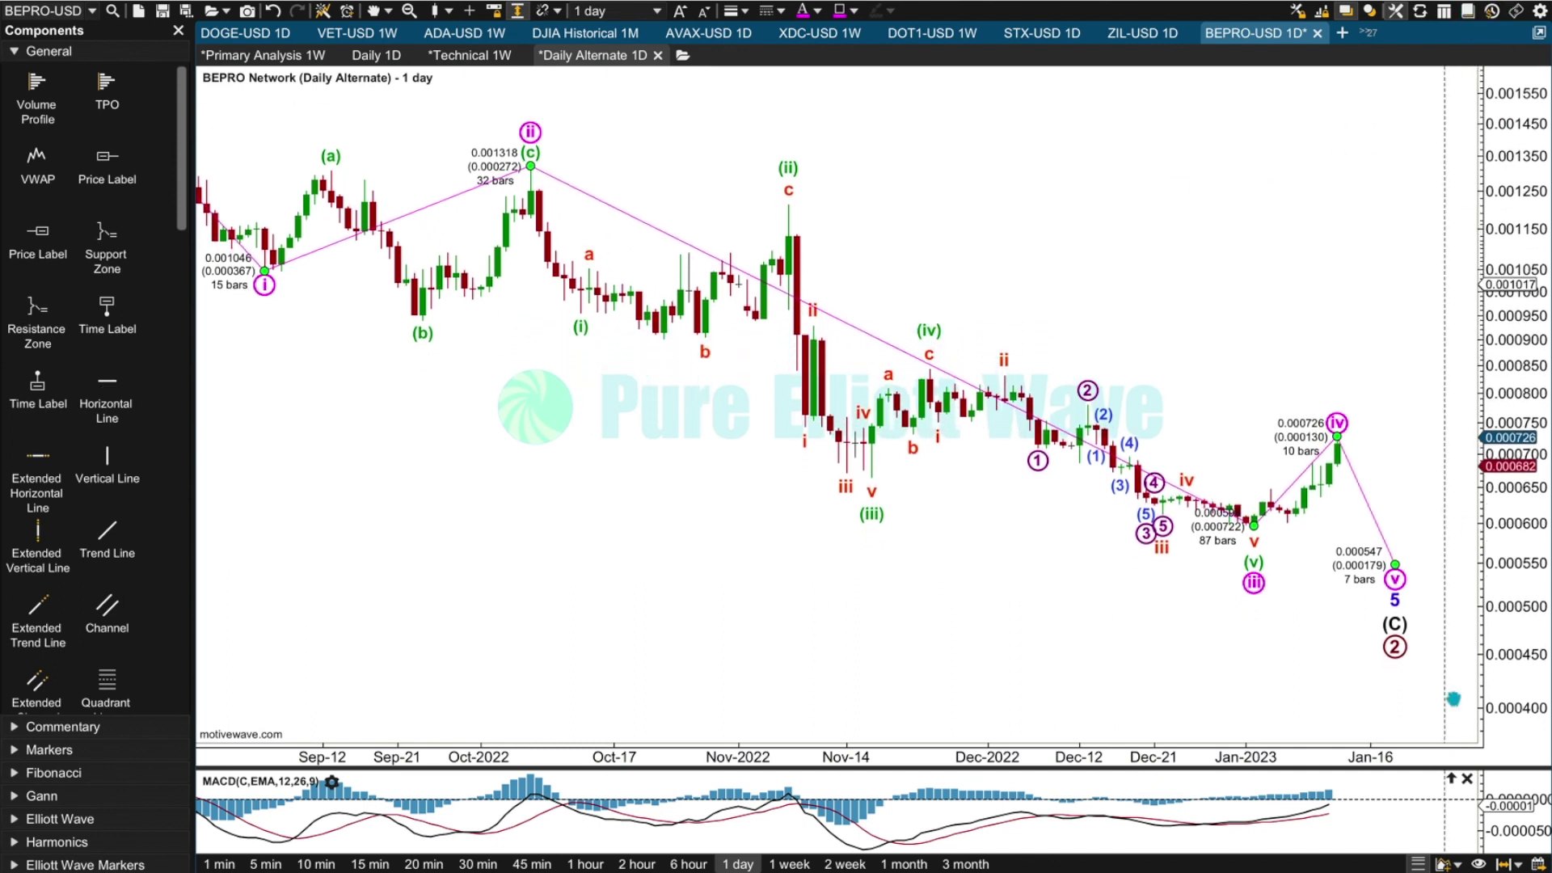
left_click_drag(1482, 784, 1479, 857)
left_click_drag(1484, 171, 1486, 47)
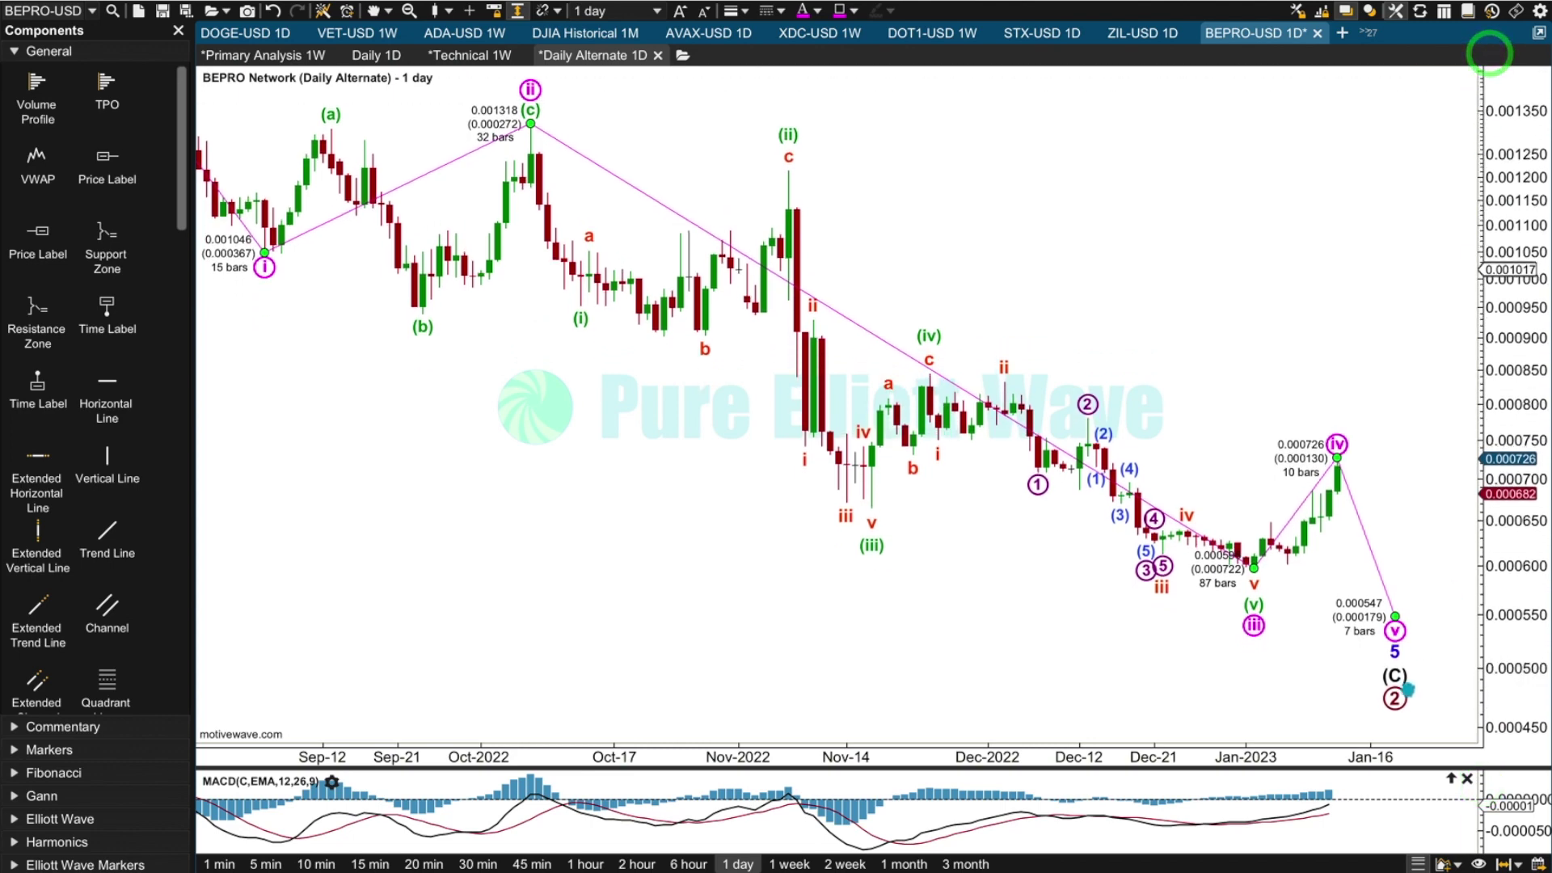
left_click_drag(1399, 695, 1443, 619)
left_click_drag(1481, 711, 1479, 738)
- Draw a horizontal line at 0.001046 from the circled wave i low to beyond the latest candles
left_click(103, 394)
left_click(1012, 323)
left_click(1059, 323)
left_click_drag(1059, 323, 1467, 229)
left_click_drag(967, 230, 257, 263)
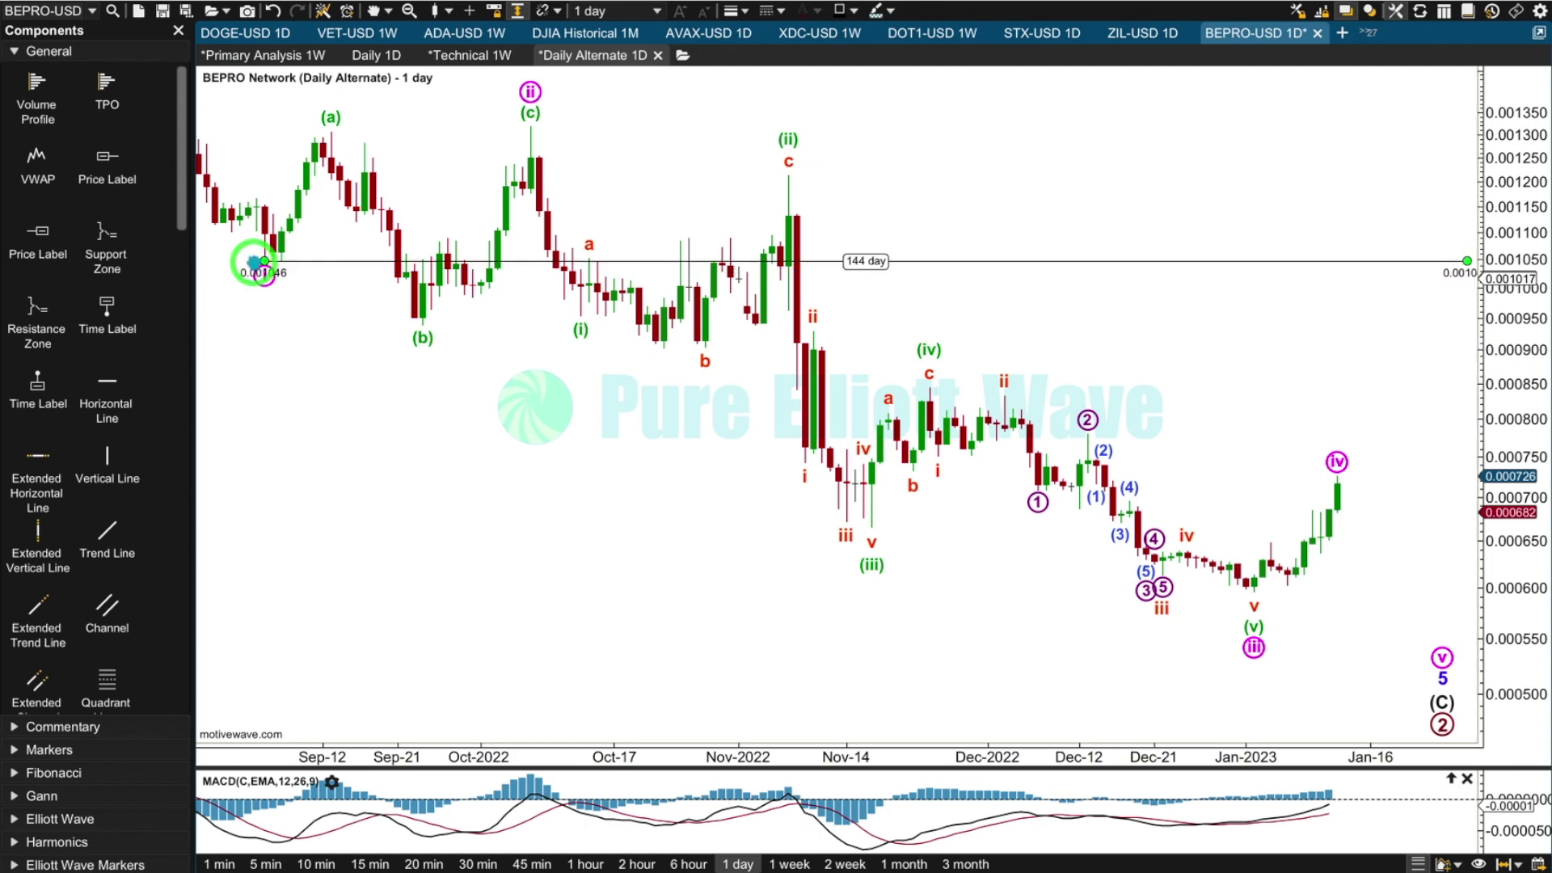
- Format the horizontal line in teal with a thickness of 0.75
left_click(839, 9)
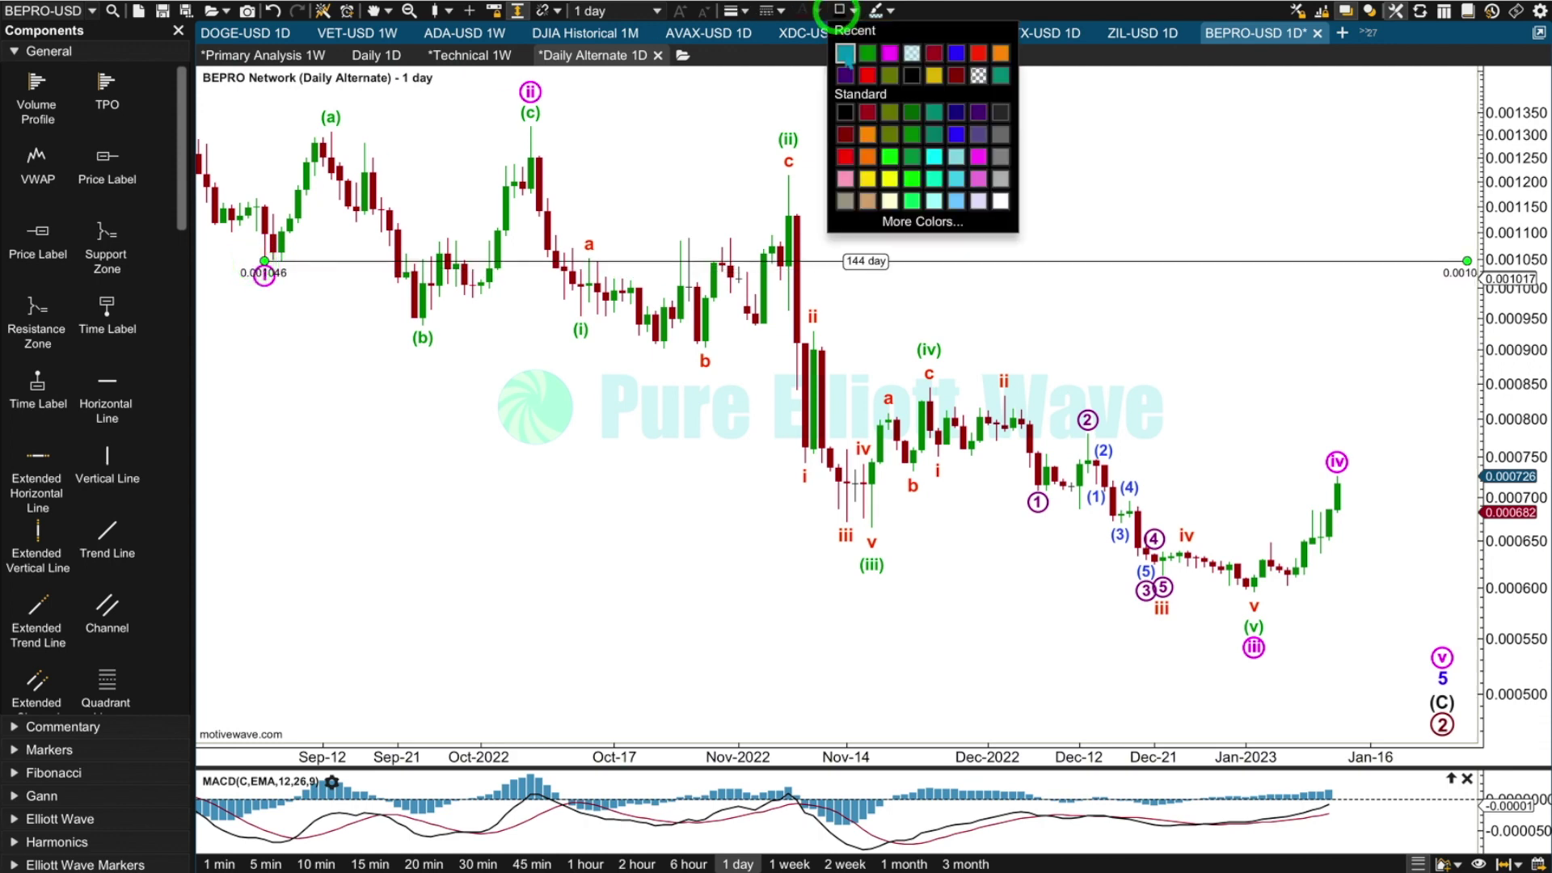
left_click(845, 54)
left_click(735, 10)
left_click(745, 69)
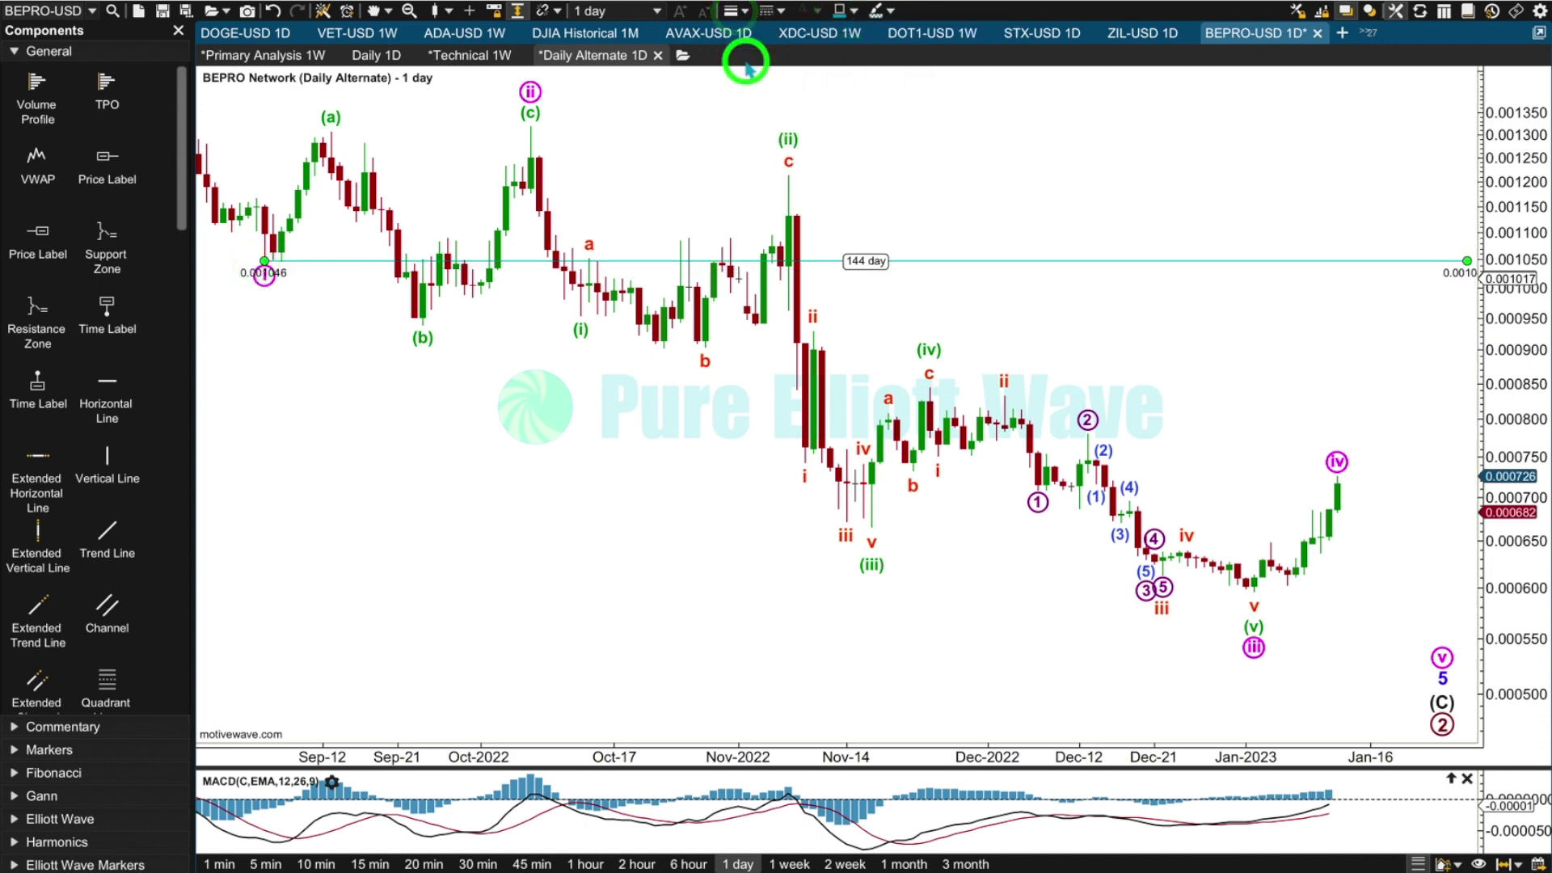
- Add a yellow note reading "invalidation 0.001046" just above the far end of the teal line
left_click(107, 725)
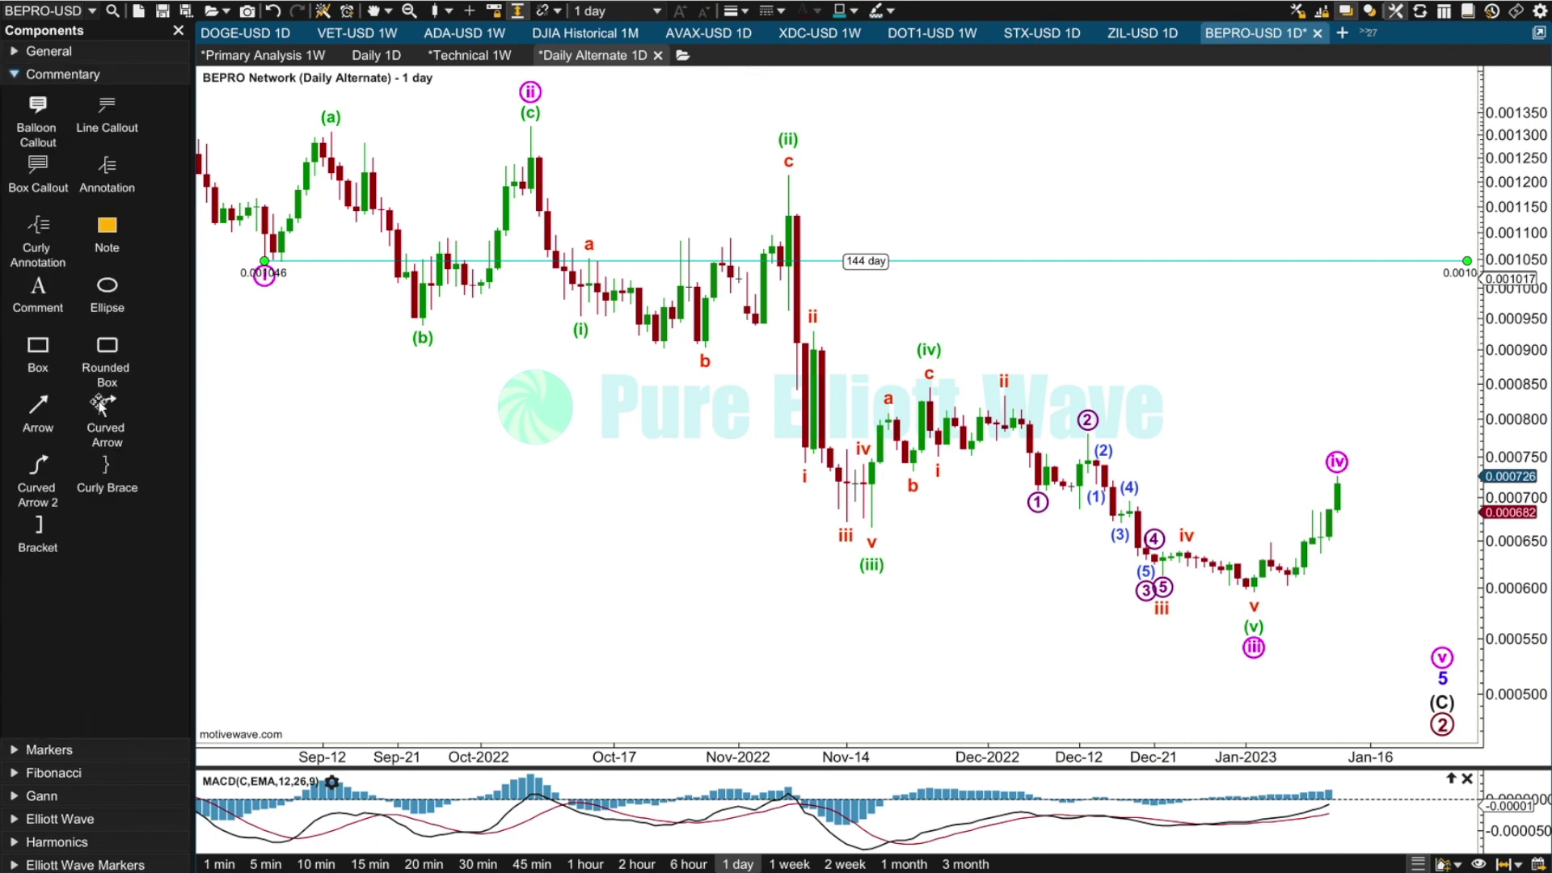
left_click(852, 234)
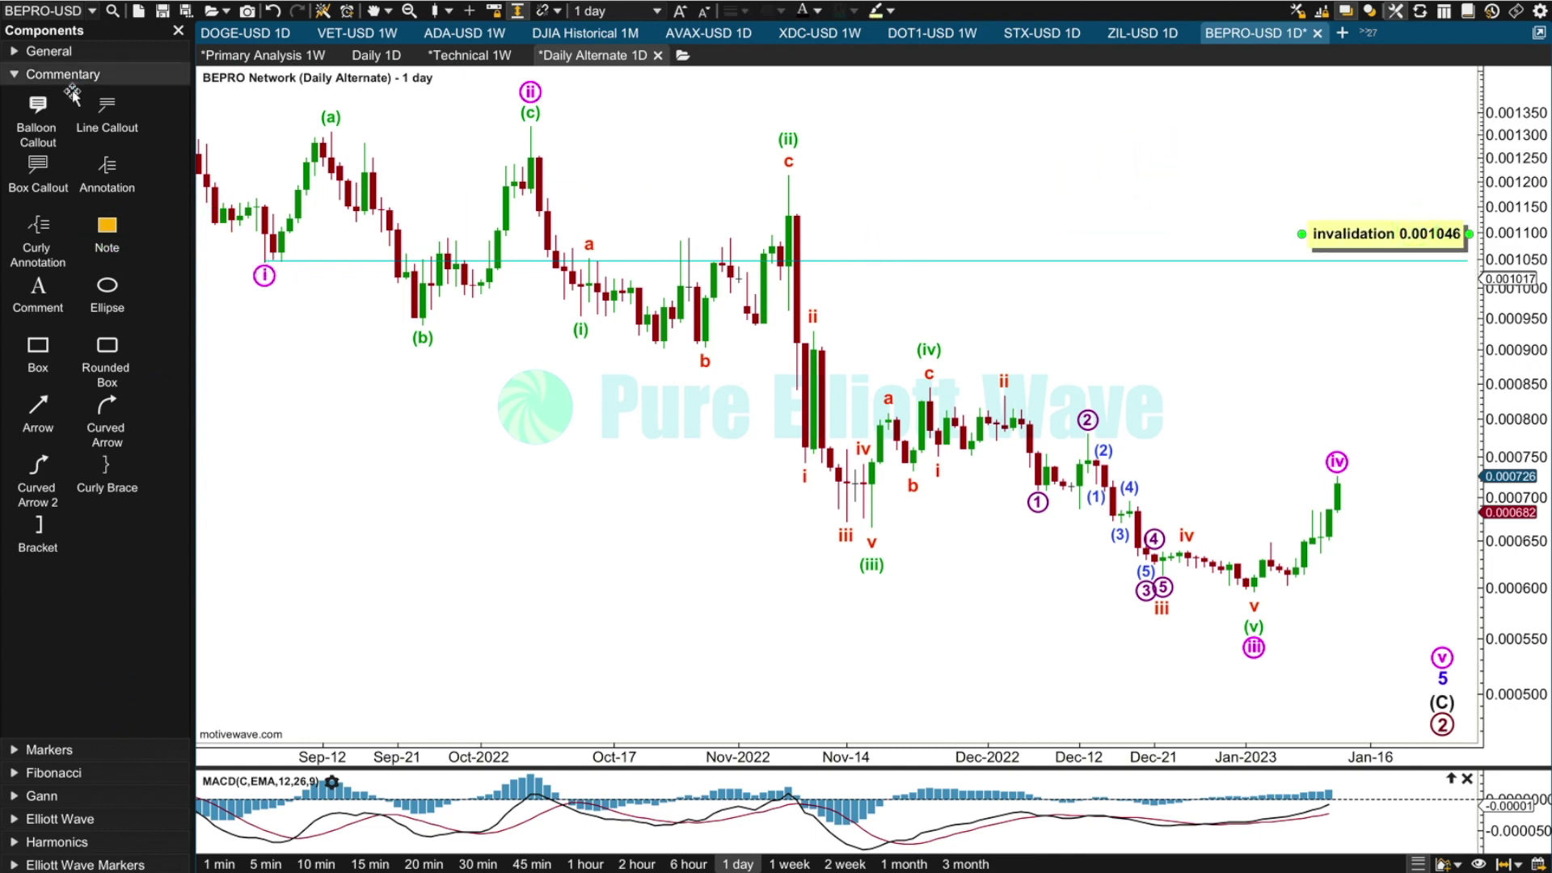
- Draw a channel from the circled wave i low to the circled wave iii low, with its parallel line on the circled ii high
left_click(49, 51)
left_click(44, 673)
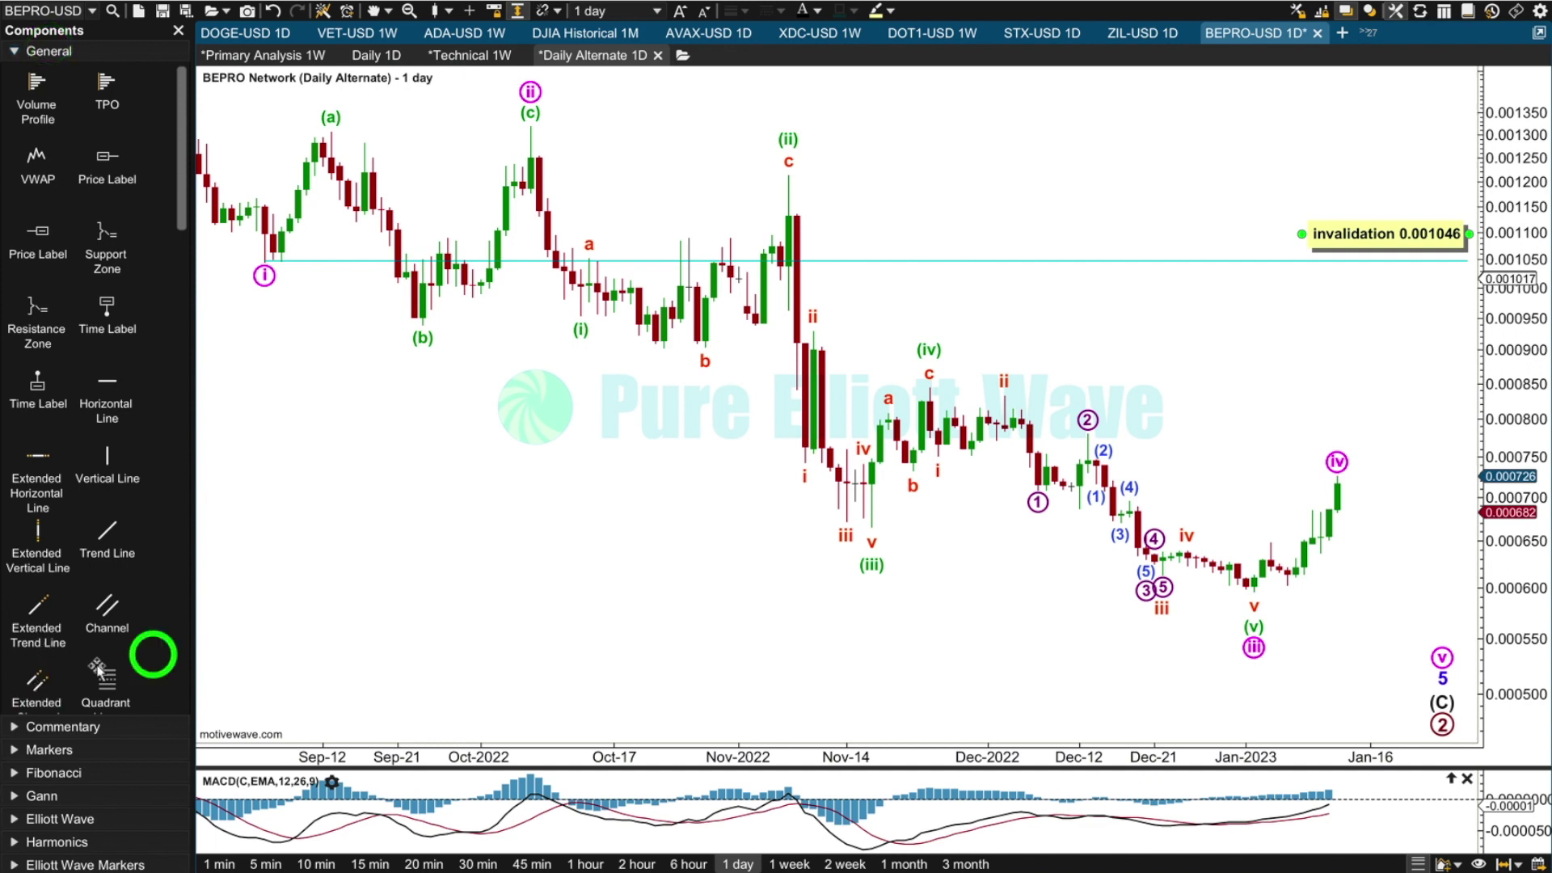
mouse_move(468, 485)
left_mouse_down()
mouse_move(711, 409)
mouse_move(277, 330)
mouse_move(263, 265)
left_mouse_up()
left_click_drag(837, 441, 1253, 590)
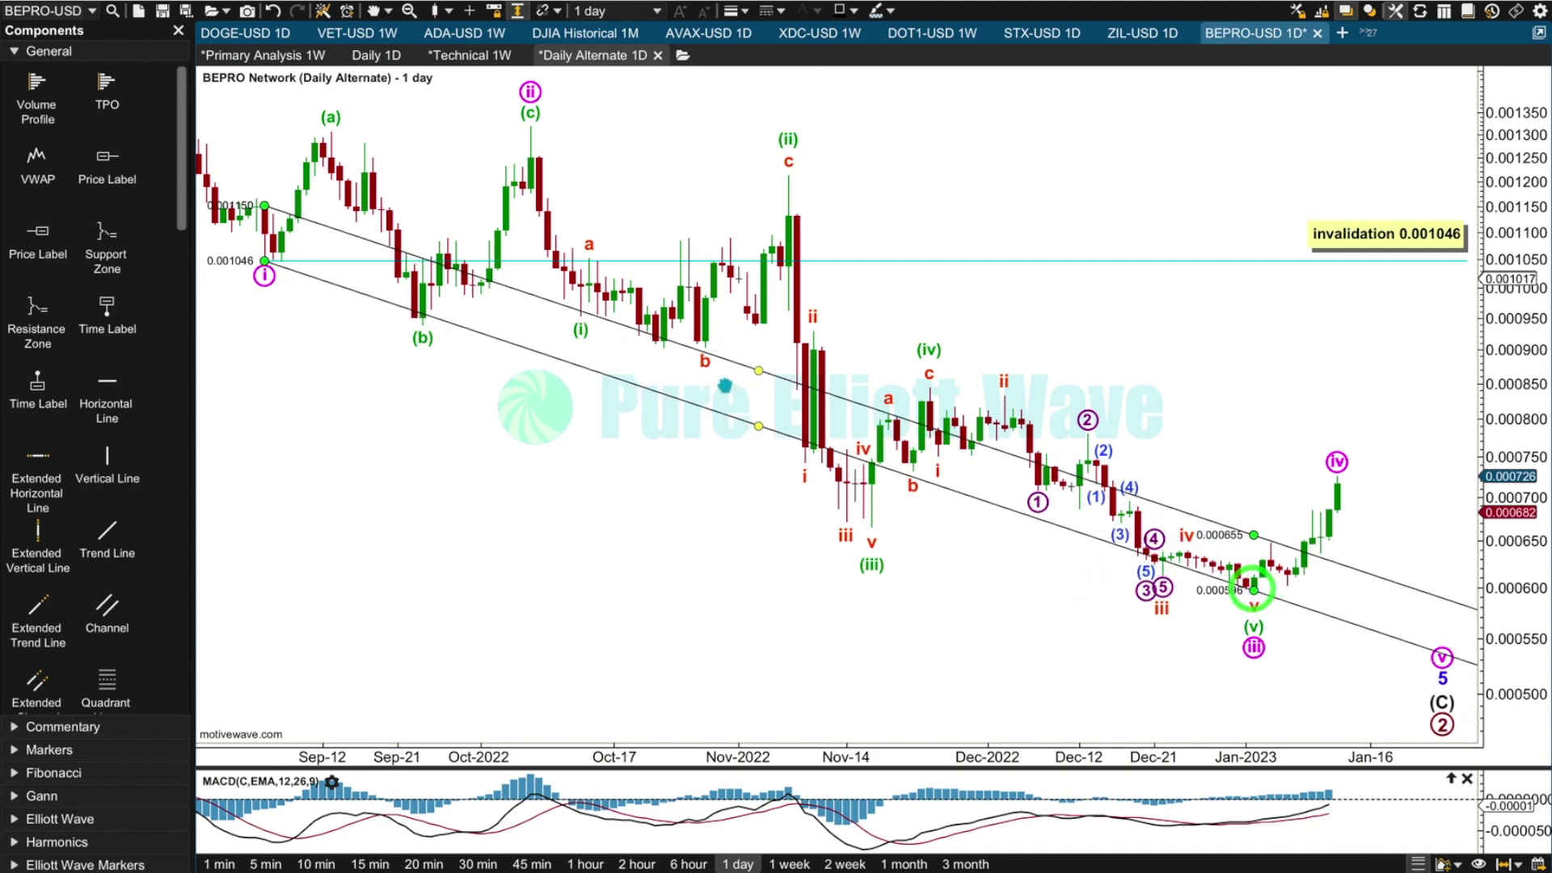
left_click(760, 301)
left_click_drag(759, 301, 776, 202)
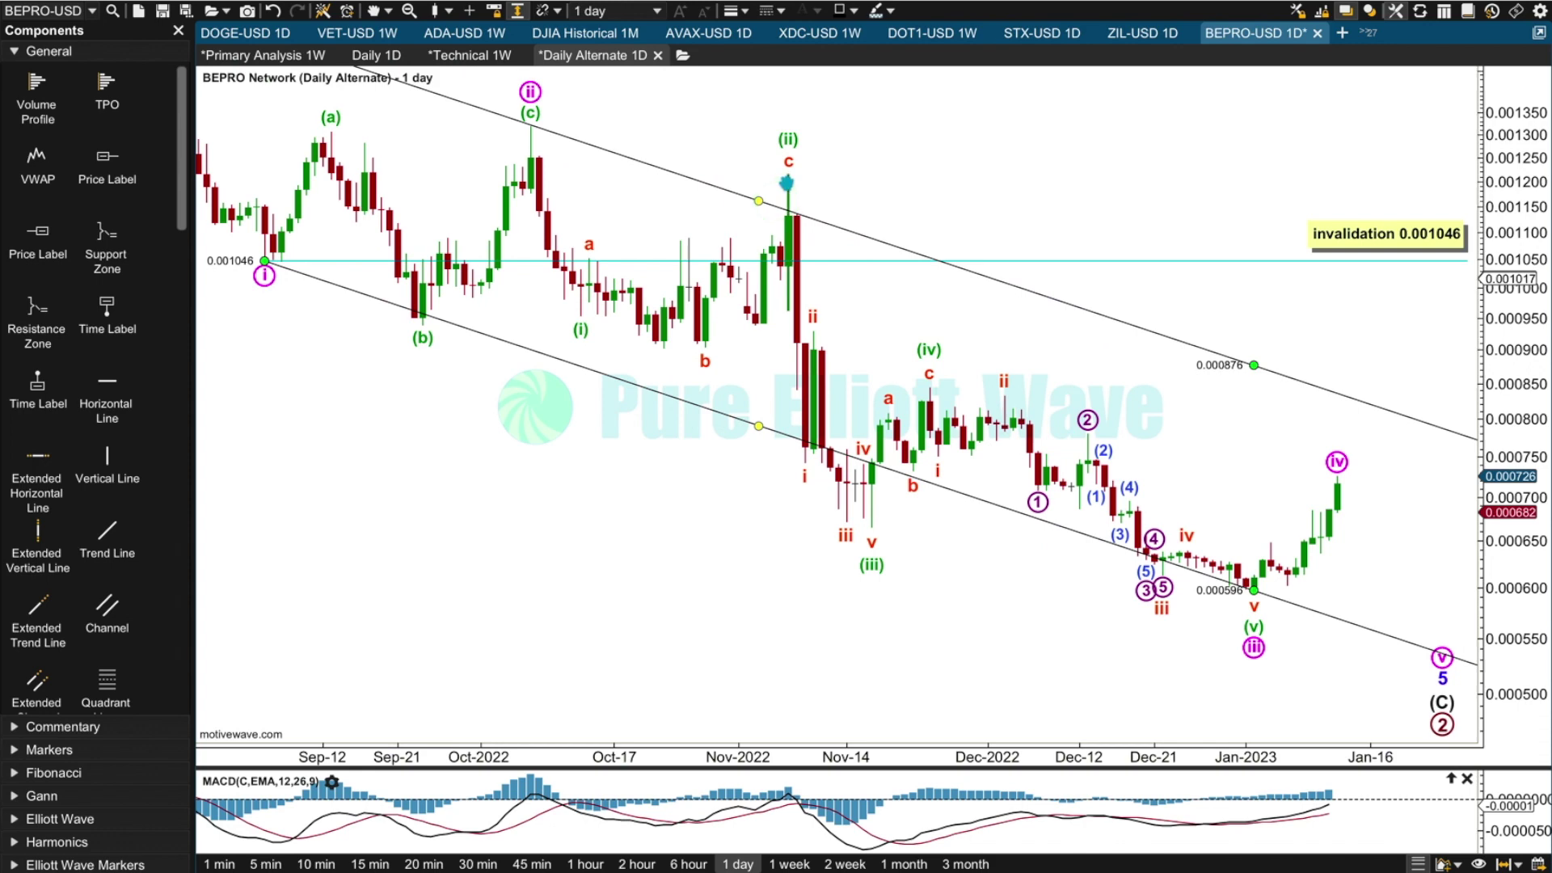
- Format the channel lines in magenta with a thickness of 0.75
left_click(837, 10)
left_click(889, 53)
left_click(732, 11)
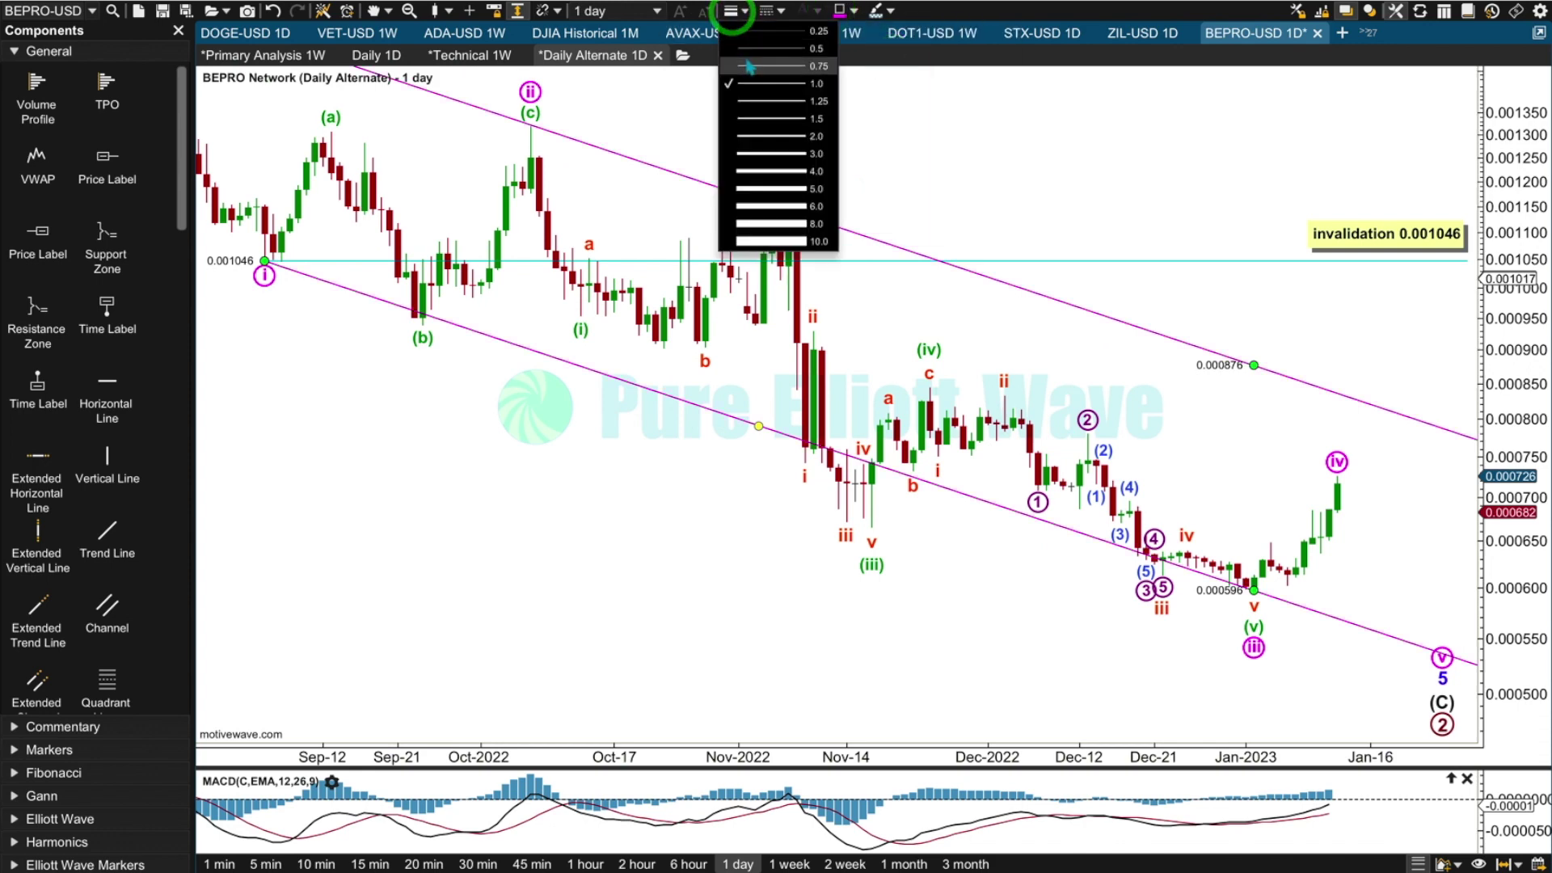
left_click(747, 69)
left_click(455, 202)
left_click(544, 598)
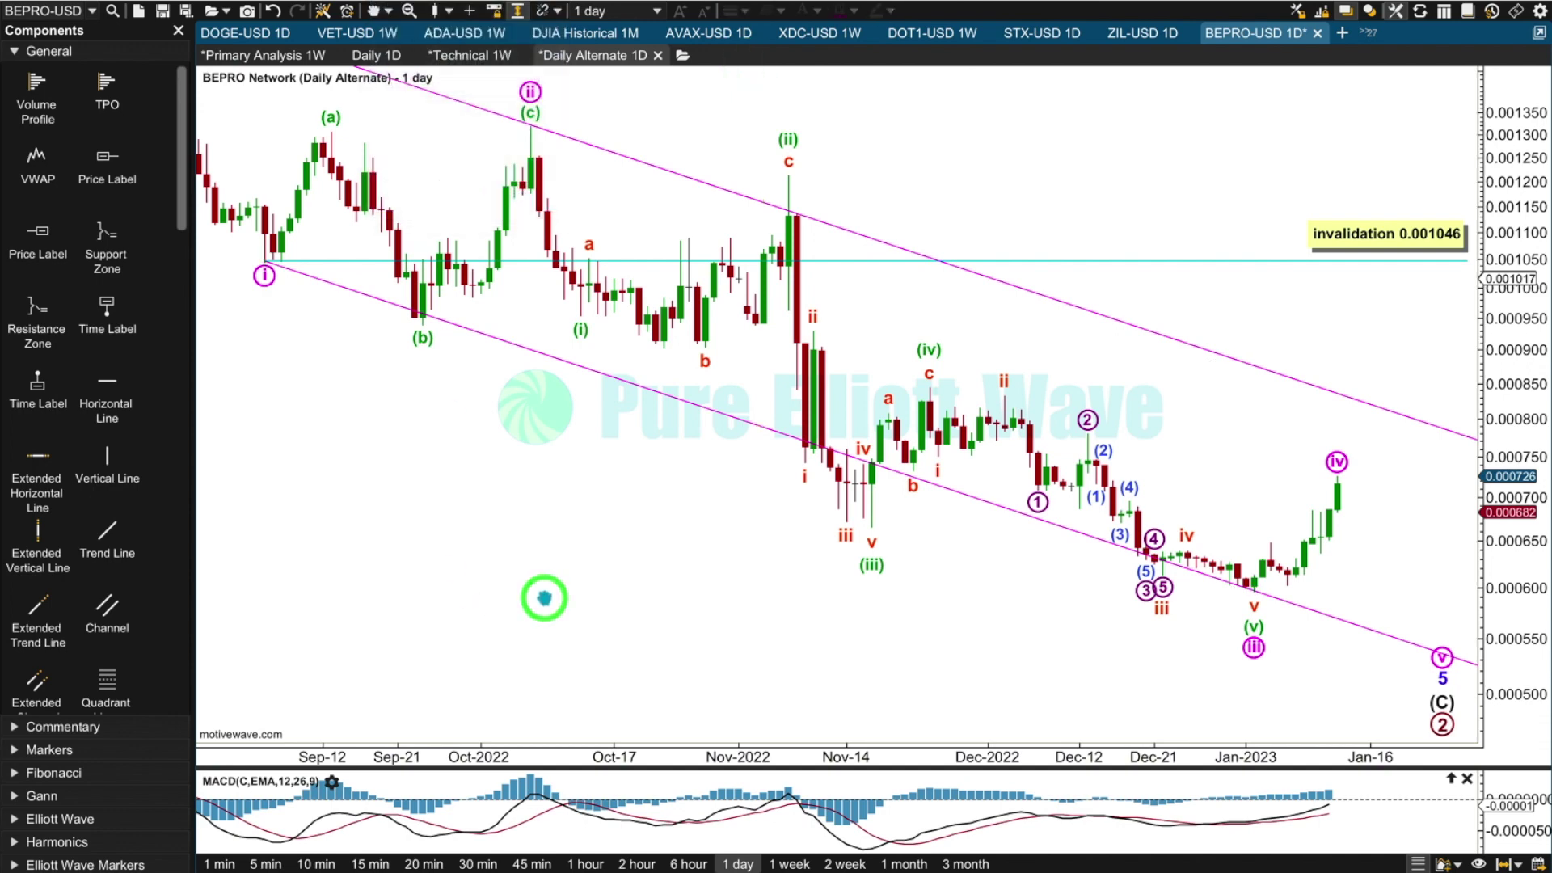
- Check the green wave (i) to (v) count and save the Daily Alternate analysis
left_click(871, 565)
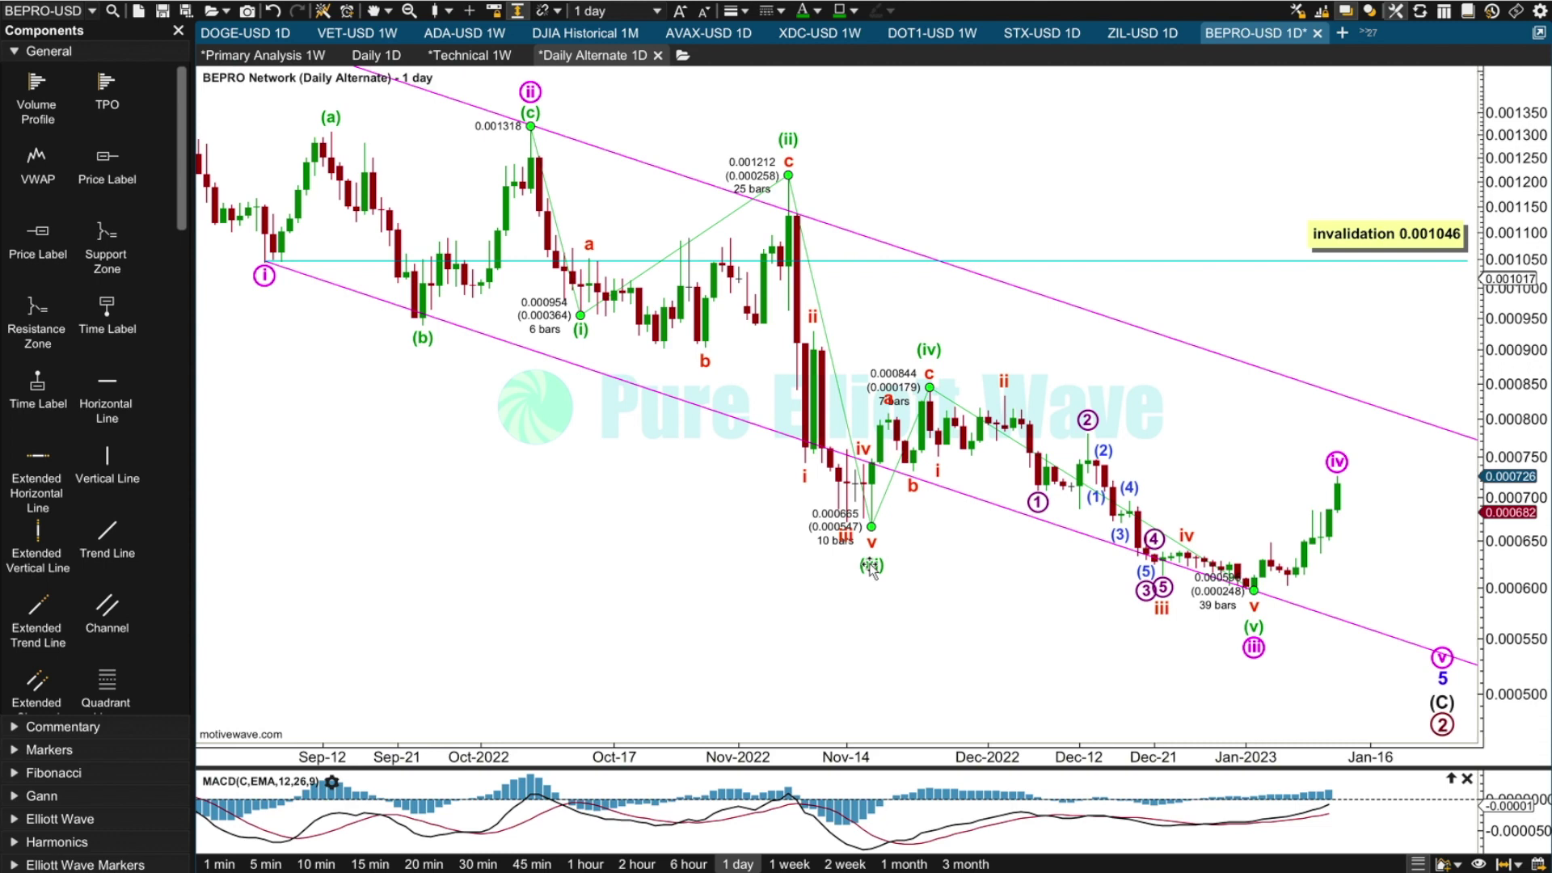
left_click(786, 145)
key("ctrl+s")
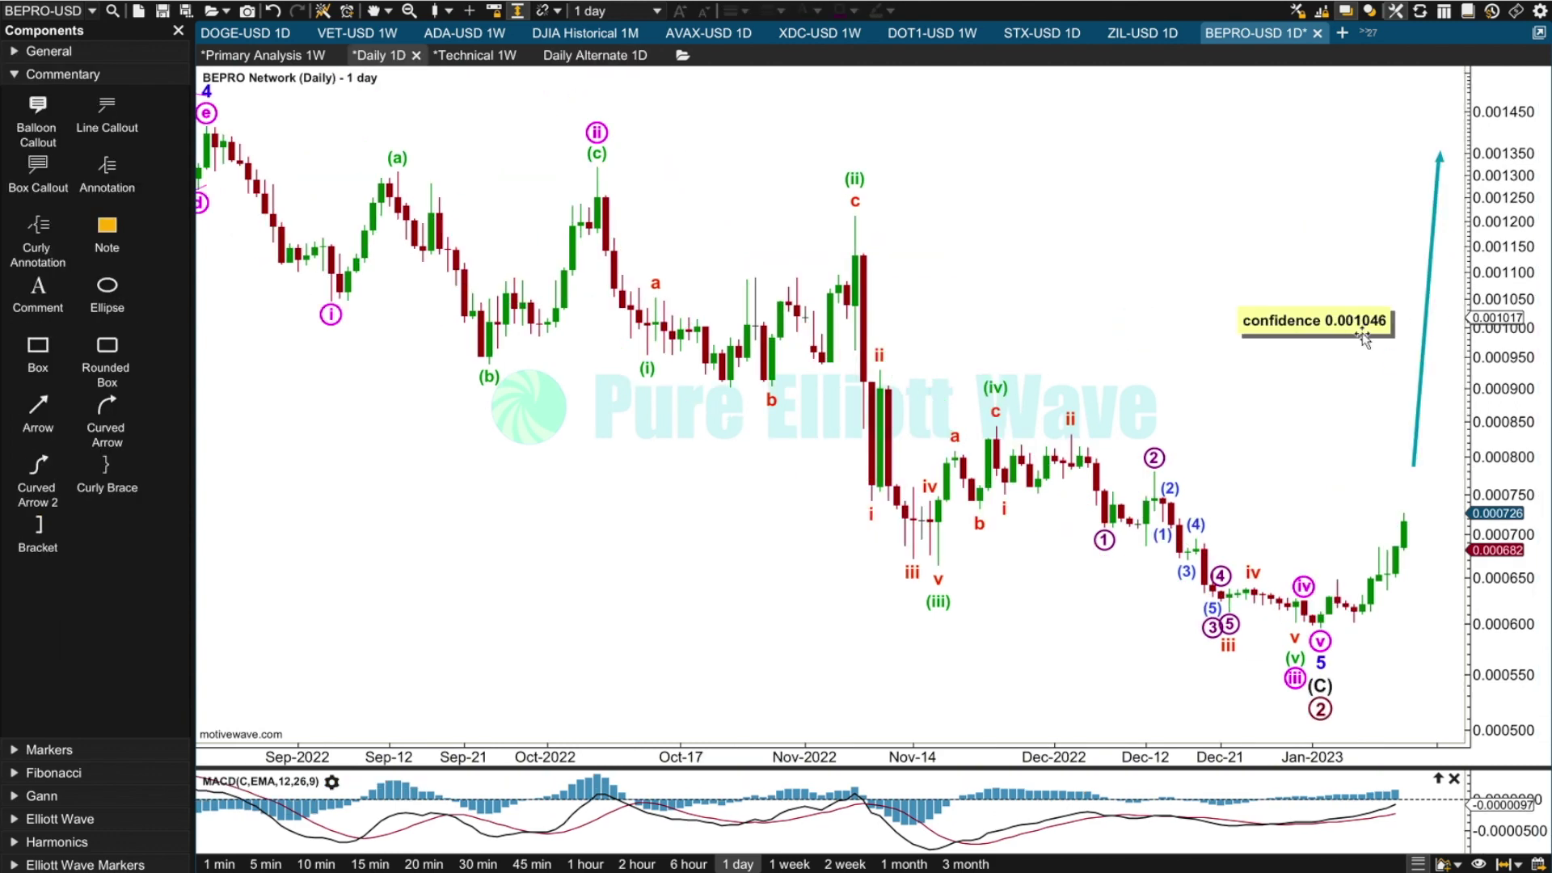
- Draw a channel on the Daily chart from the circled i low to the circled iii low, with its parallel on the circled ii high
left_click(1359, 326)
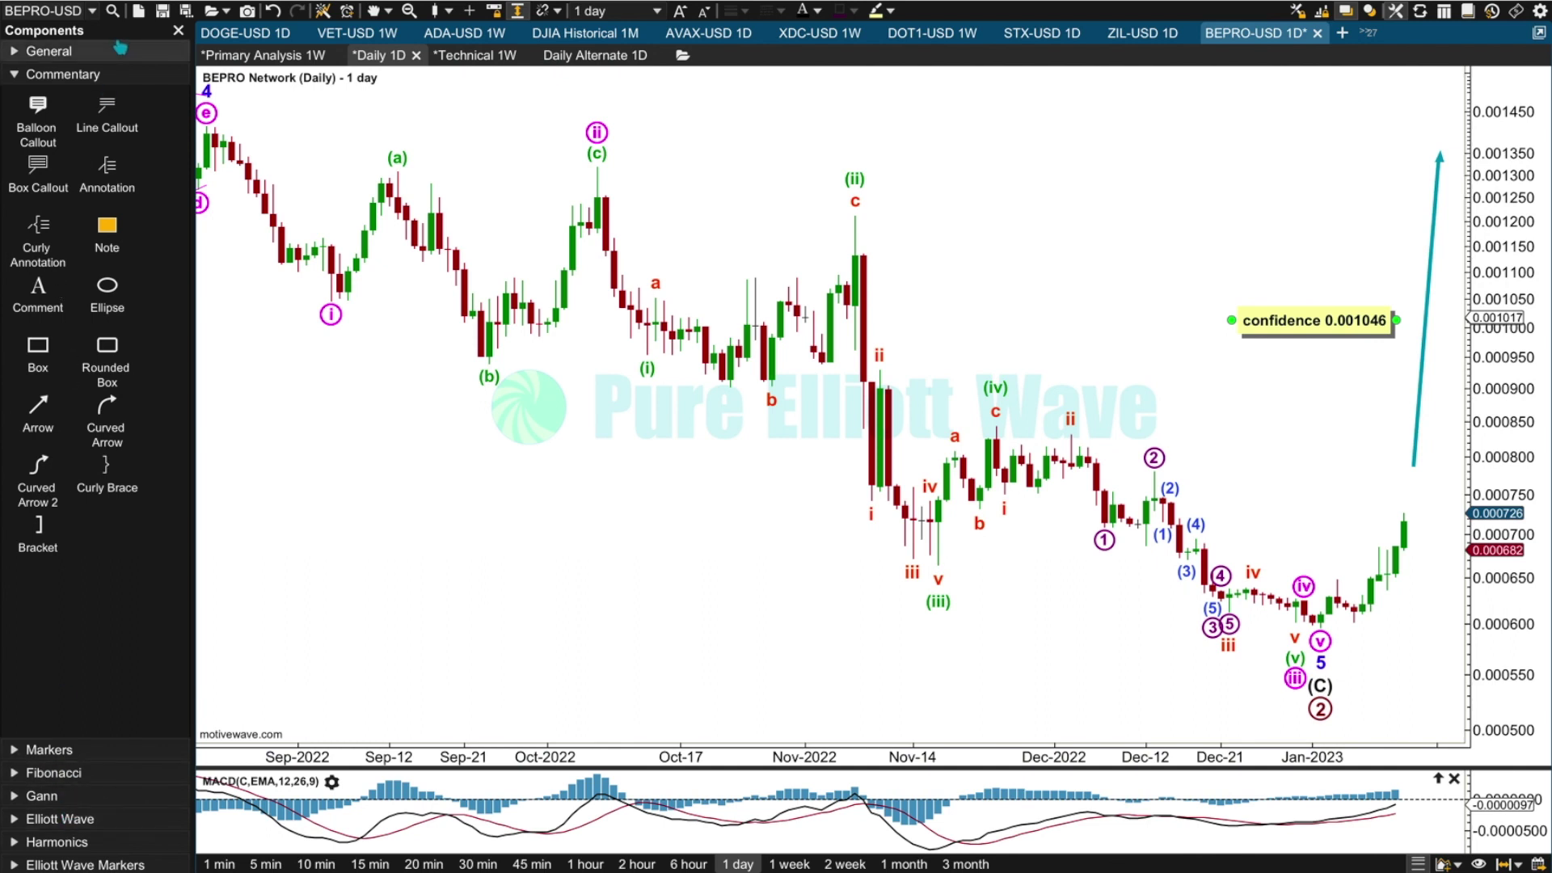
left_click(70, 54)
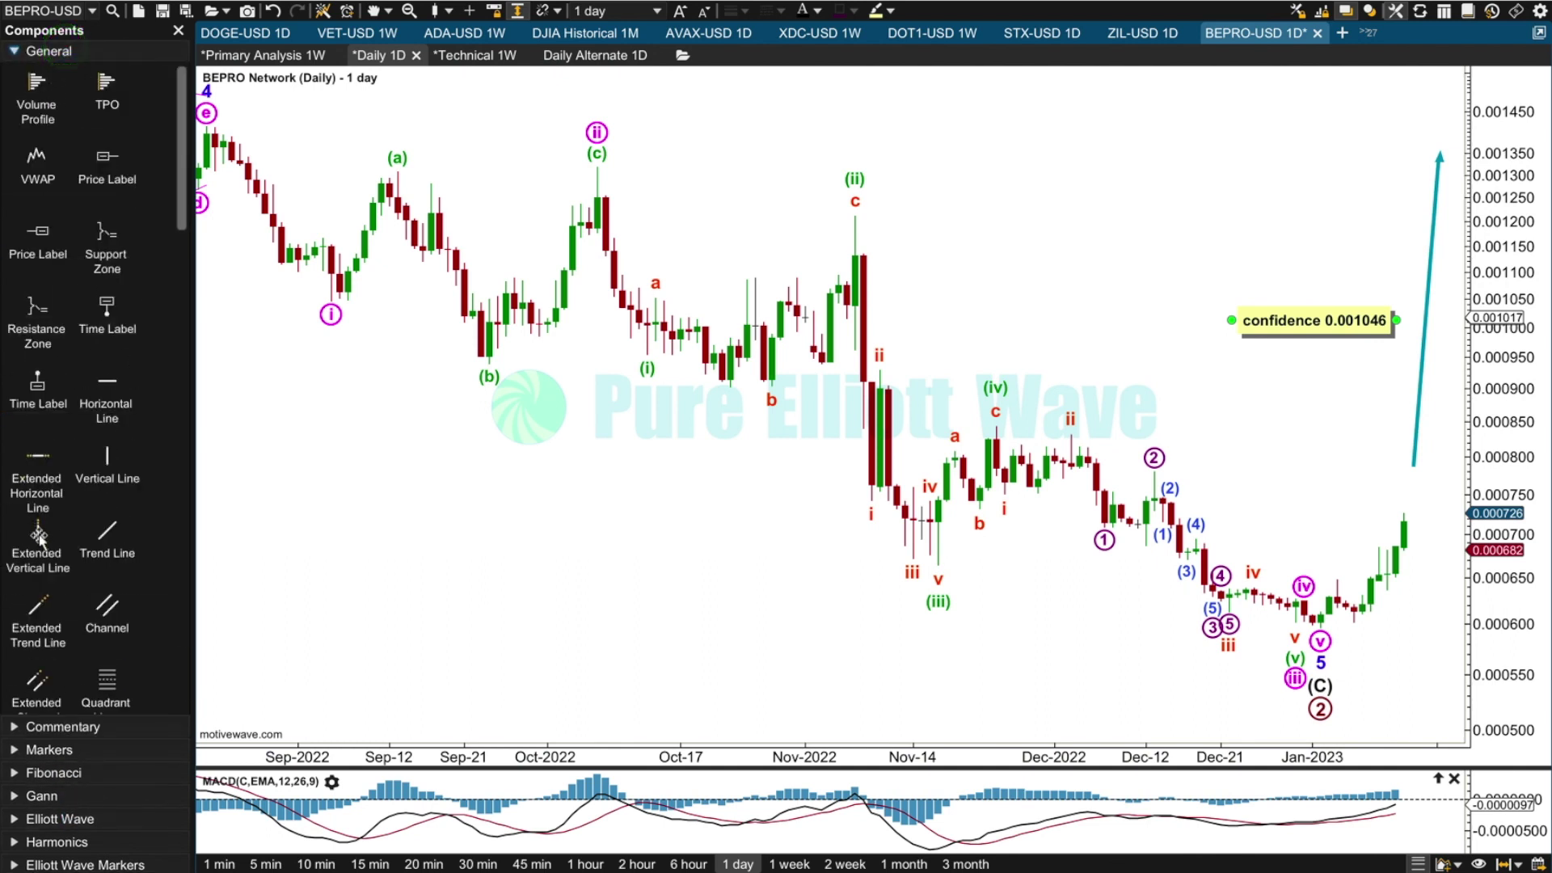
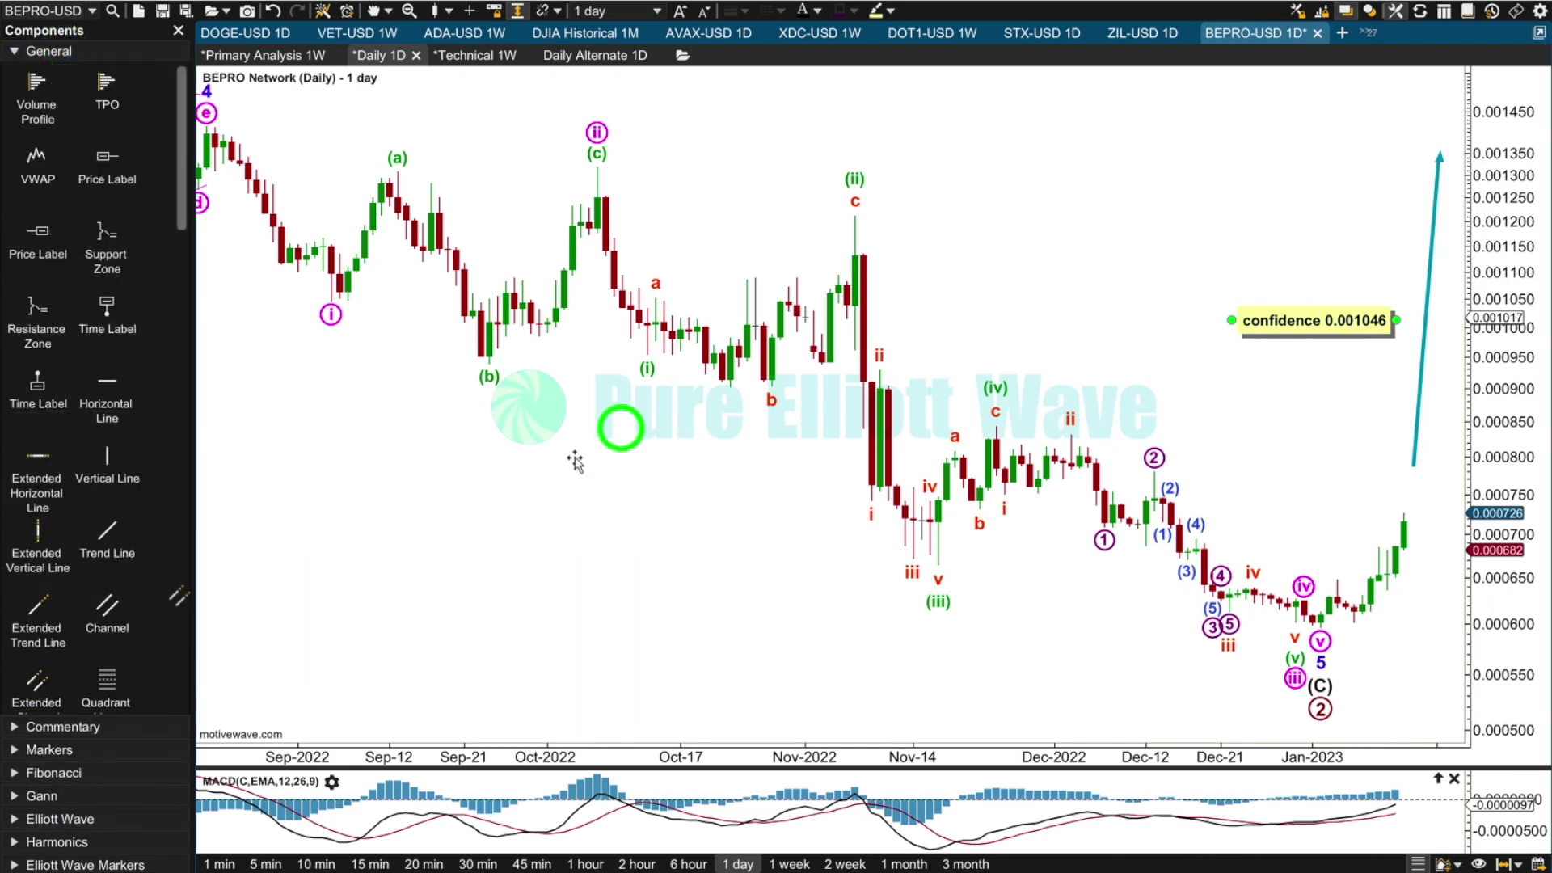
left_click(907, 299)
left_click(770, 375)
left_click_drag(770, 374, 331, 301)
left_click_drag(908, 356, 1296, 622)
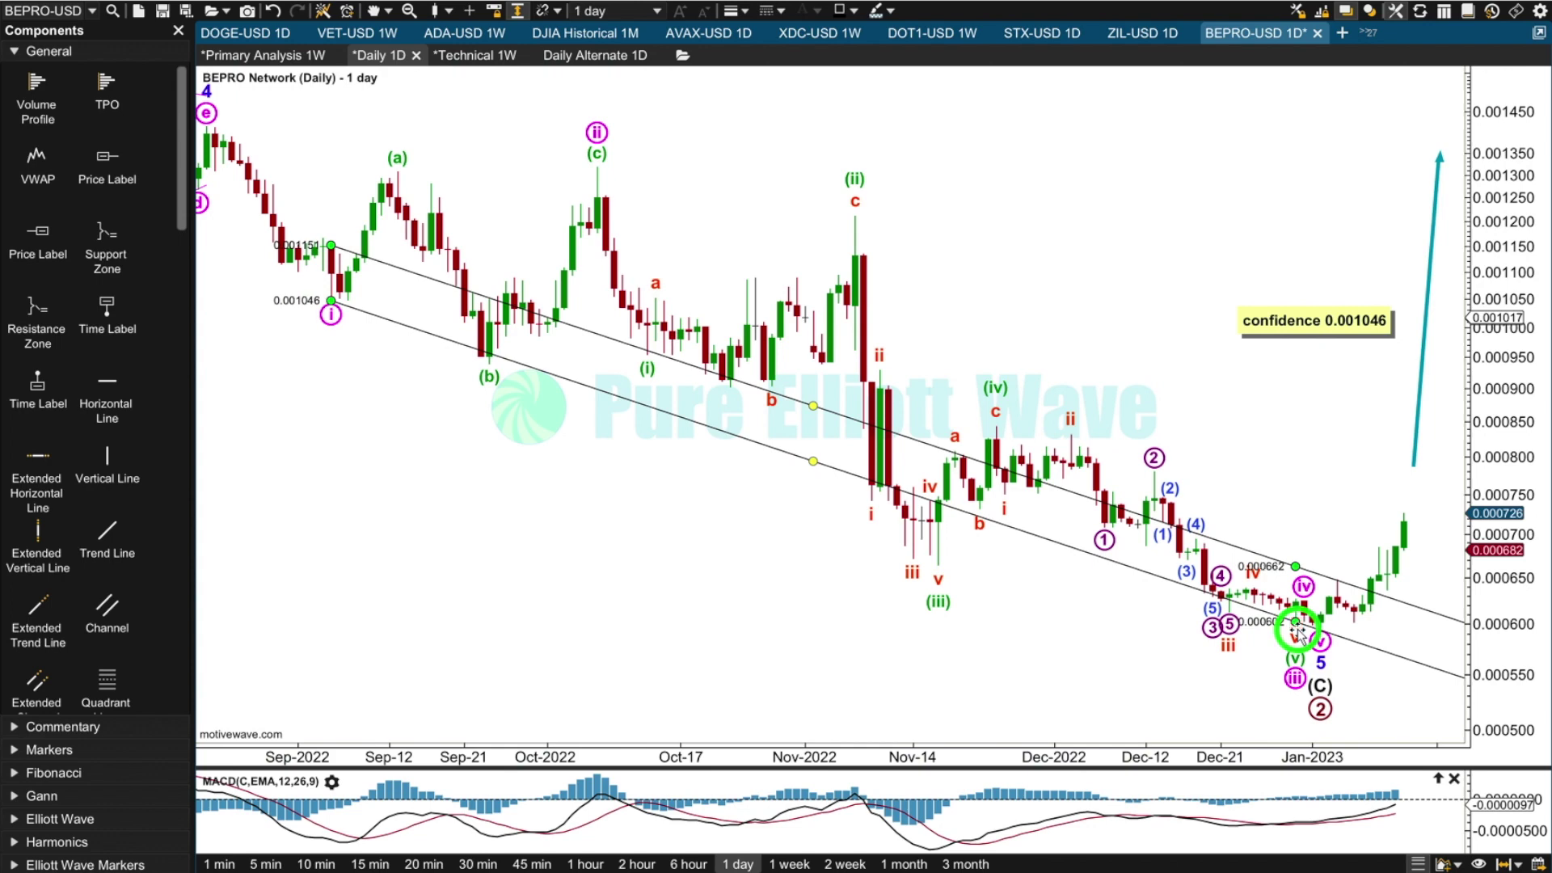
left_click_drag(812, 405, 813, 239)
- Format the Daily chart's channel with magenta, thinner lines and send it to the back
left_click(839, 11)
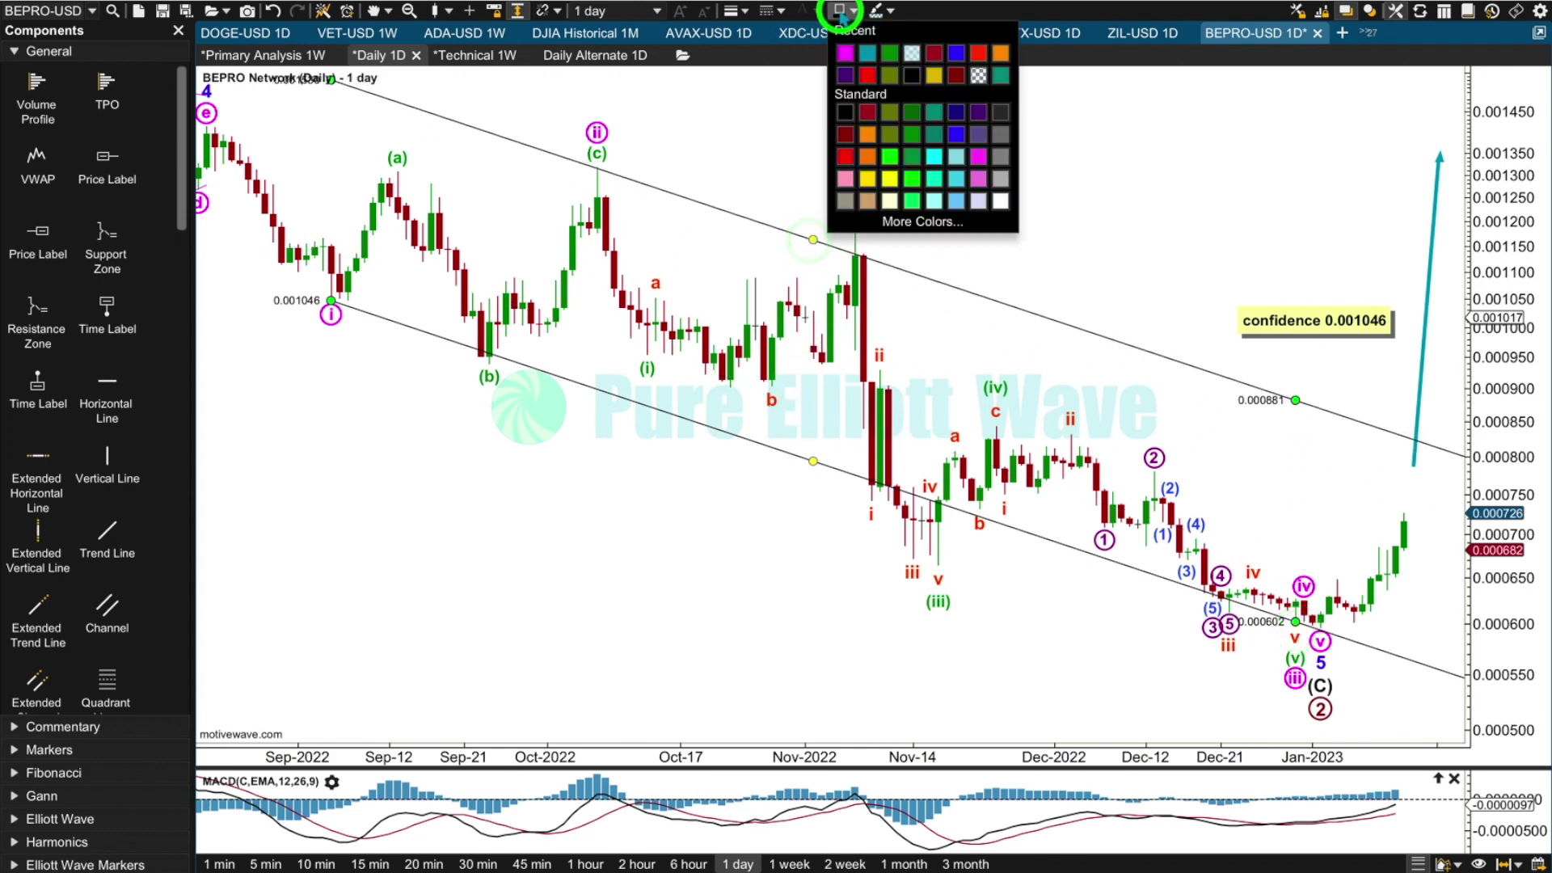
left_click(845, 54)
left_click(731, 10)
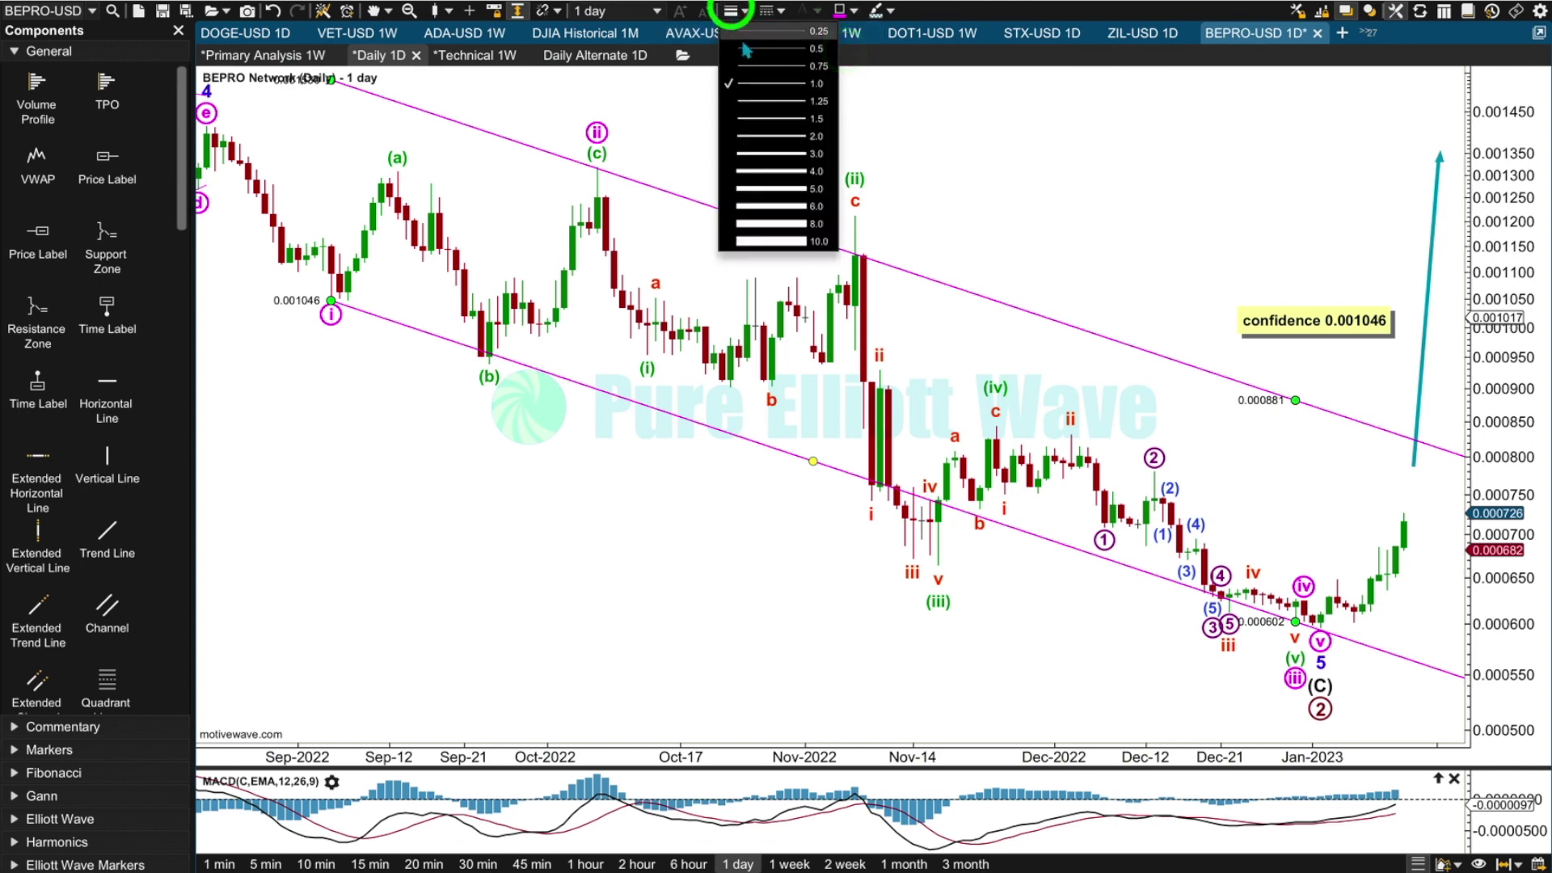
left_click(738, 55)
right_click(373, 93)
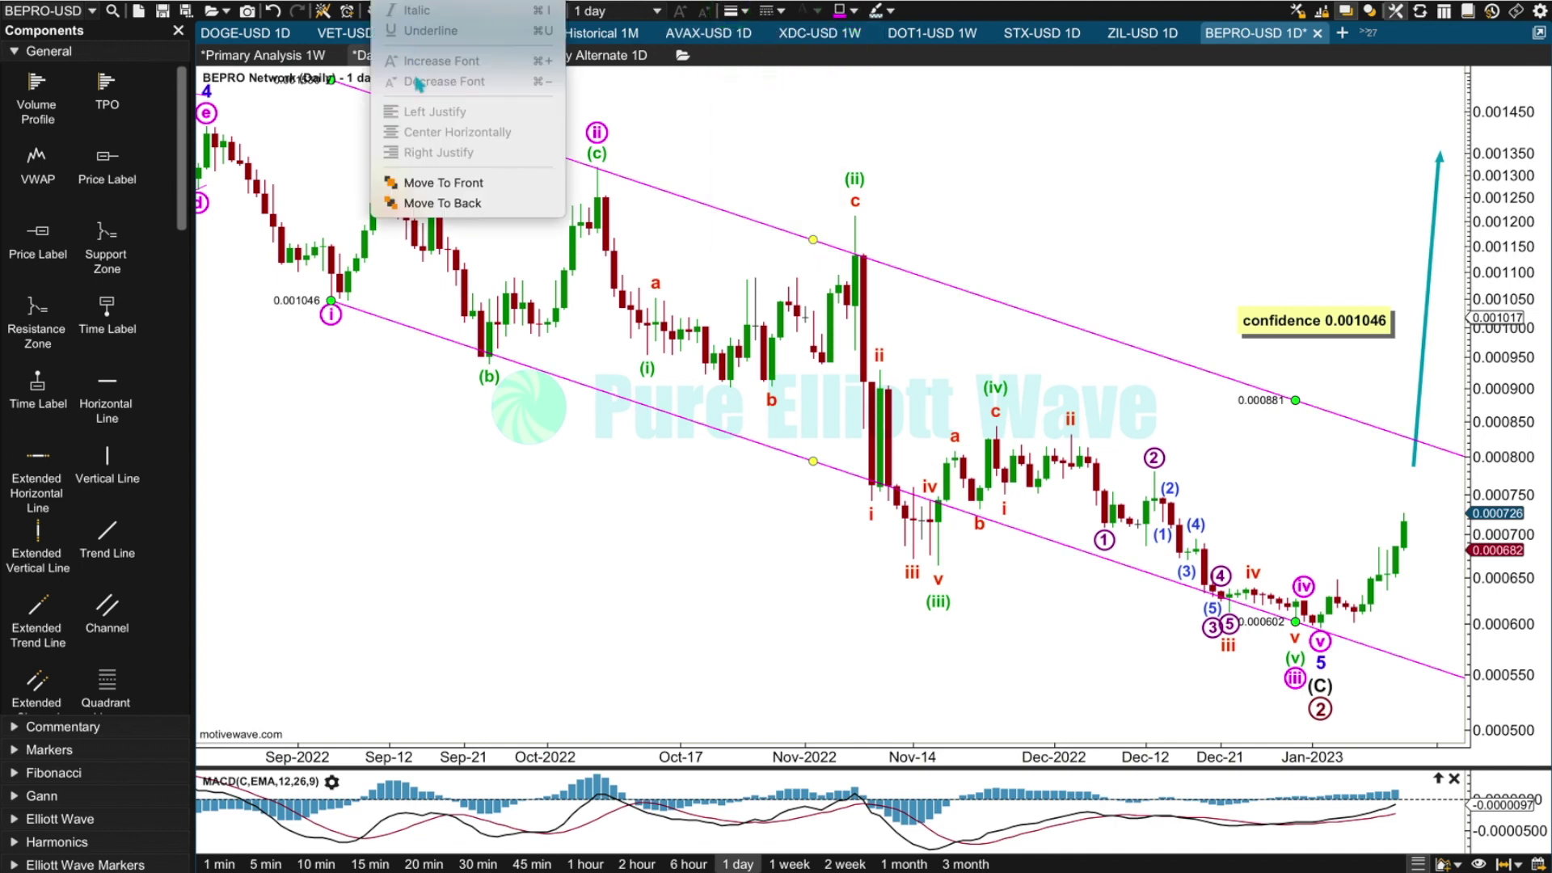
left_click(428, 202)
- Examine the decline inside the magenta channel on the Daily chart and select the green (i) to (v) count
left_click(483, 542)
left_click(318, 338)
left_click(462, 399)
left_click(853, 548)
left_click(641, 159)
left_click(806, 196)
left_click(886, 216)
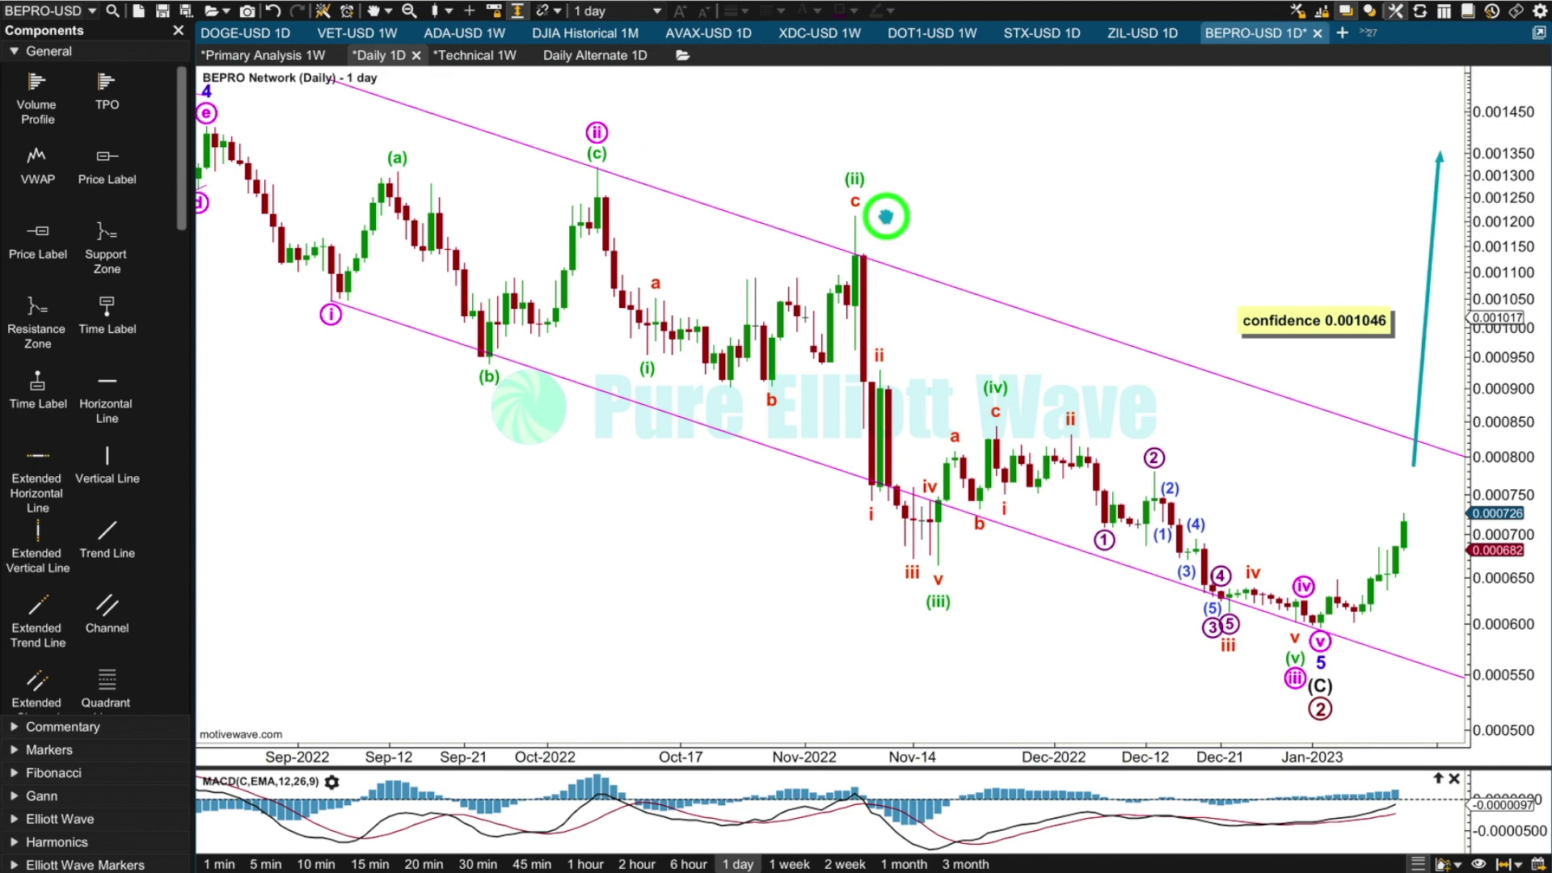
left_click(859, 185)
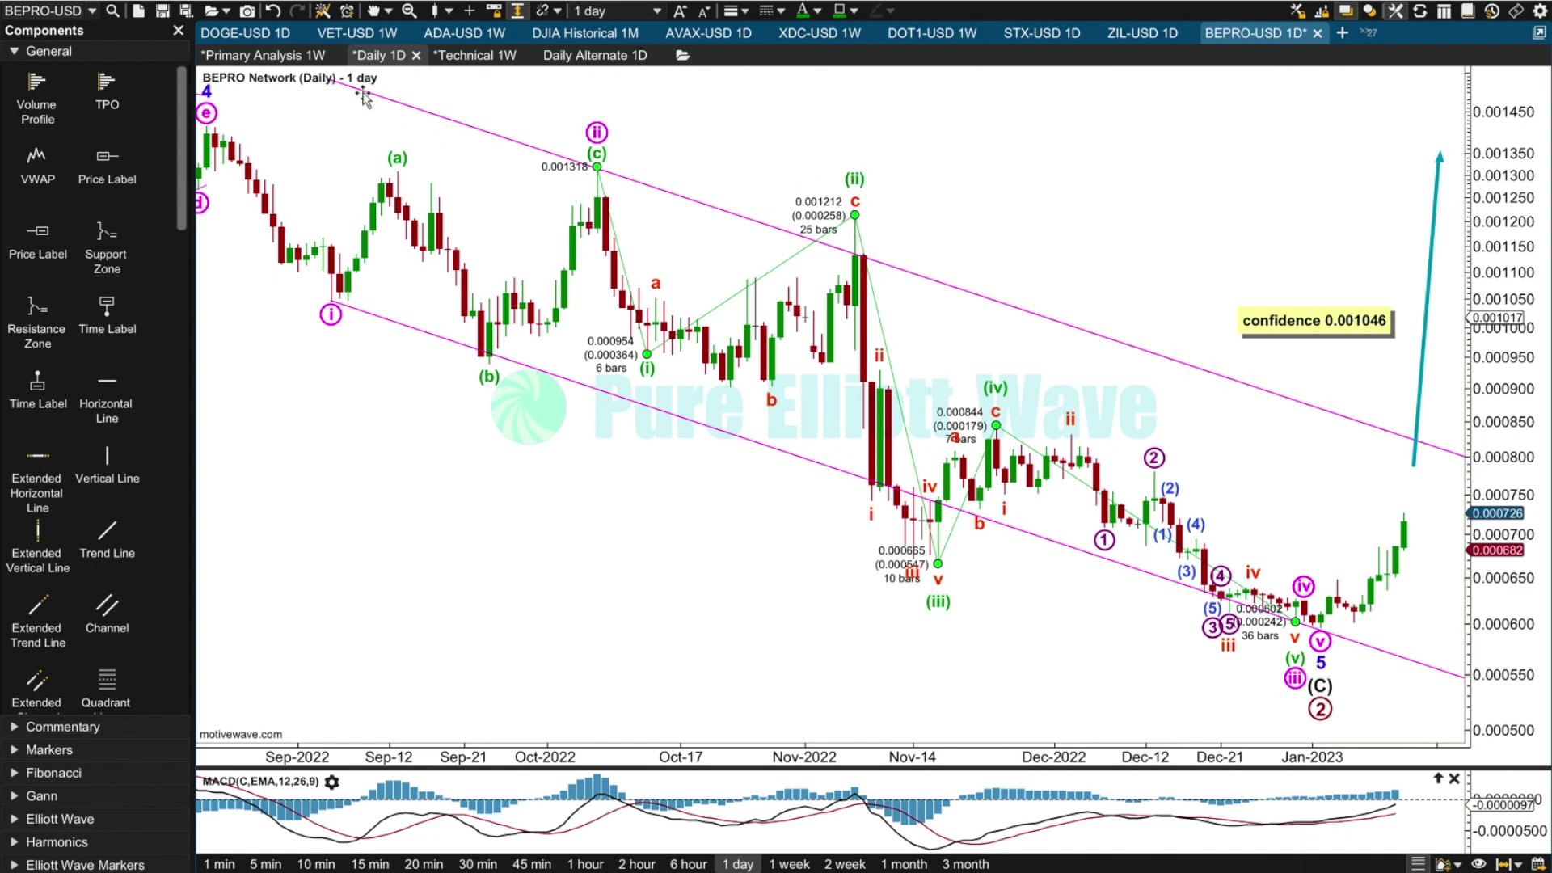
- Review the blue 1 to 5 count of wave (C) on the weekly Primary Analysis chart and the room for the next advance
left_click(260, 55)
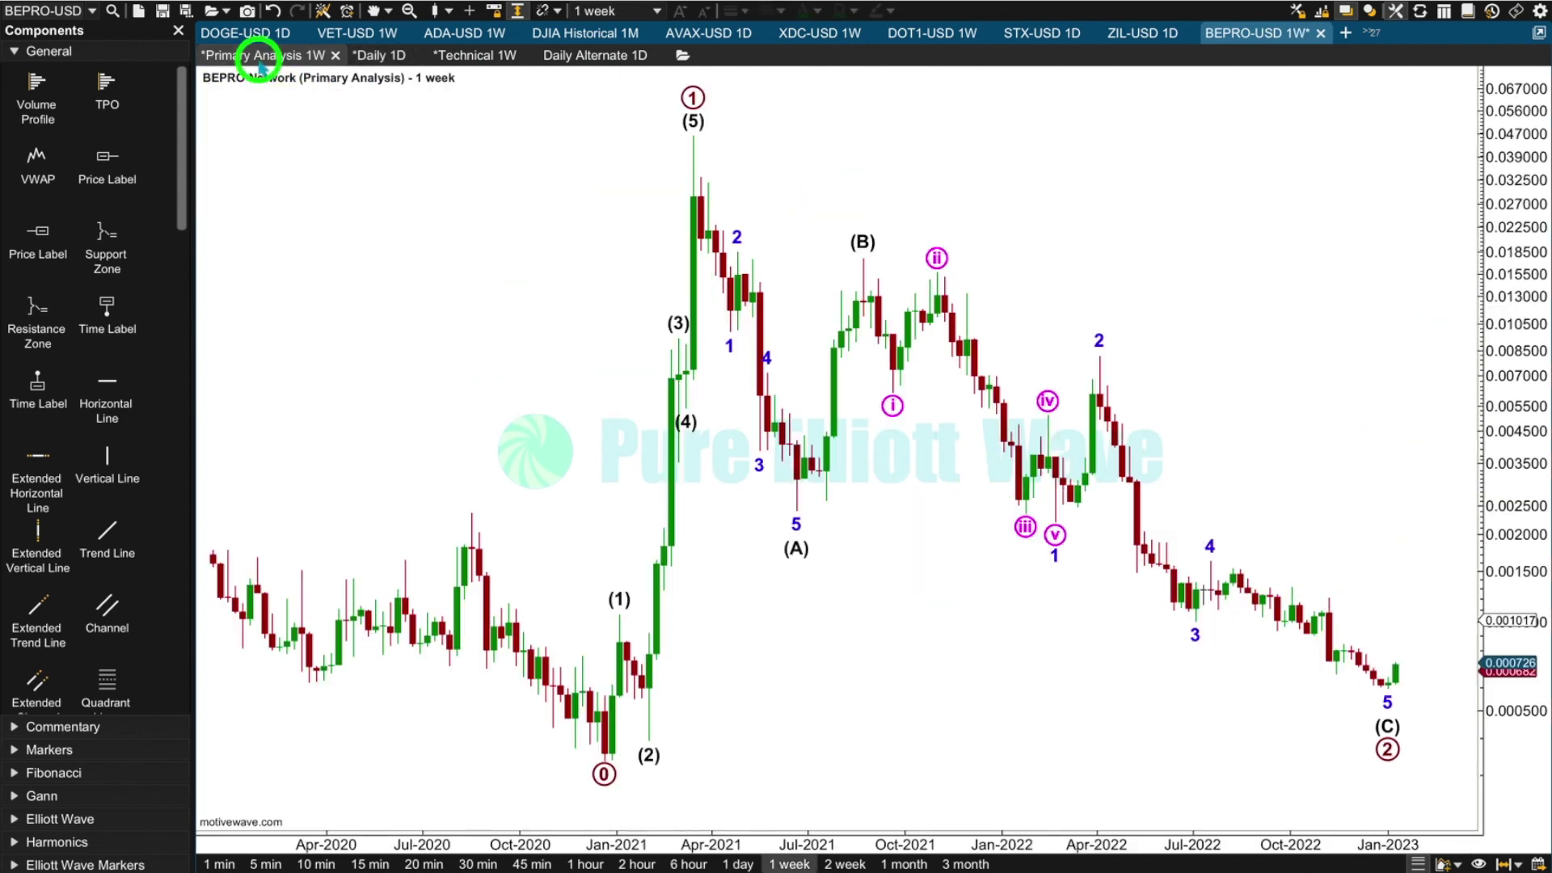
left_click(1211, 546)
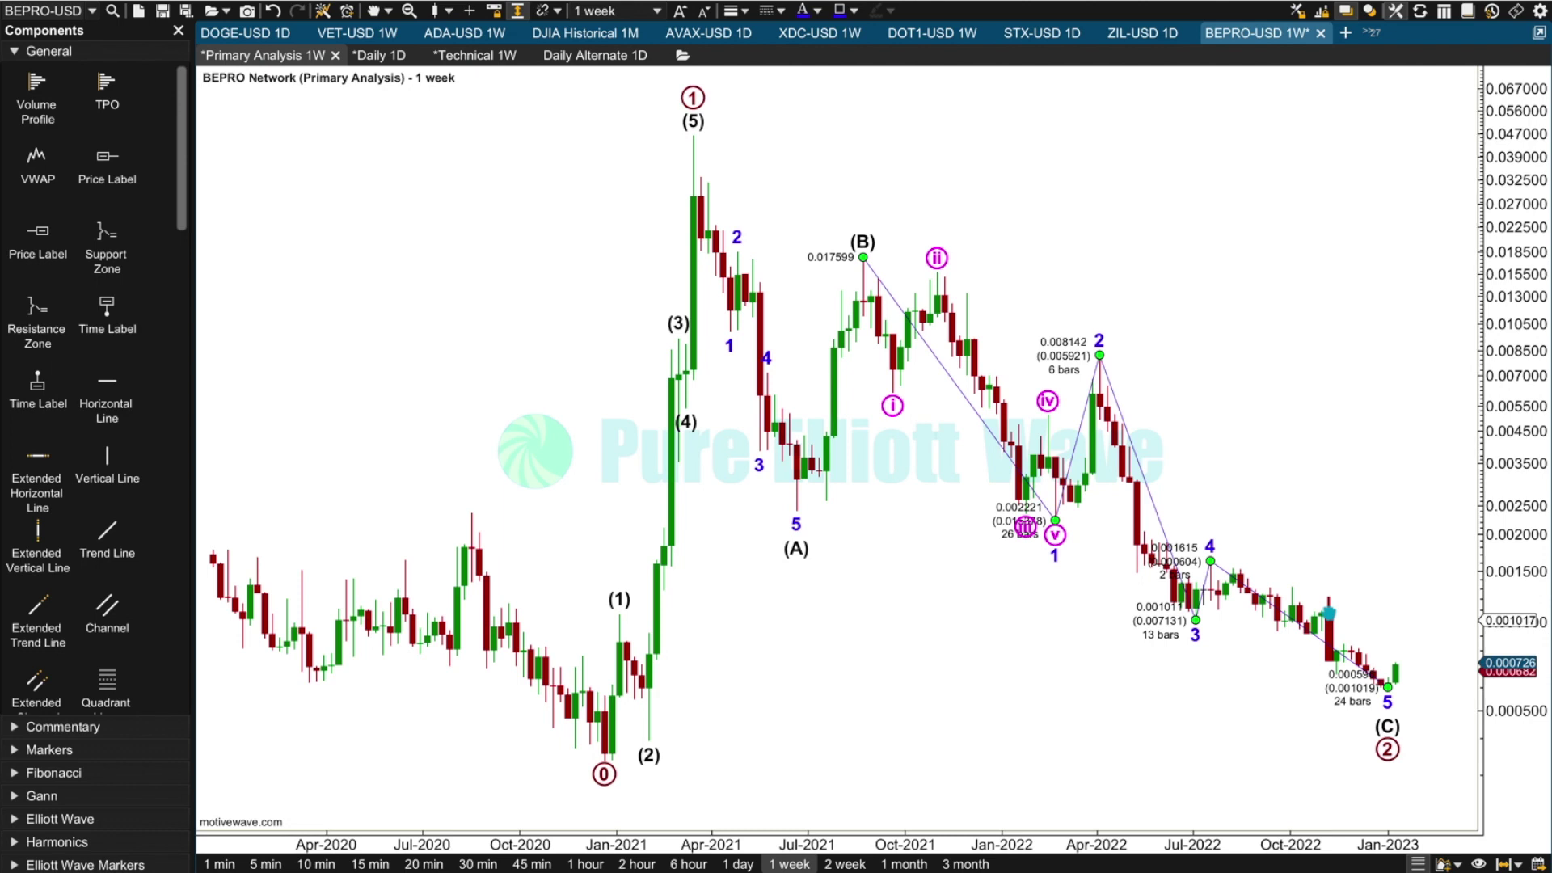
left_click(1328, 611)
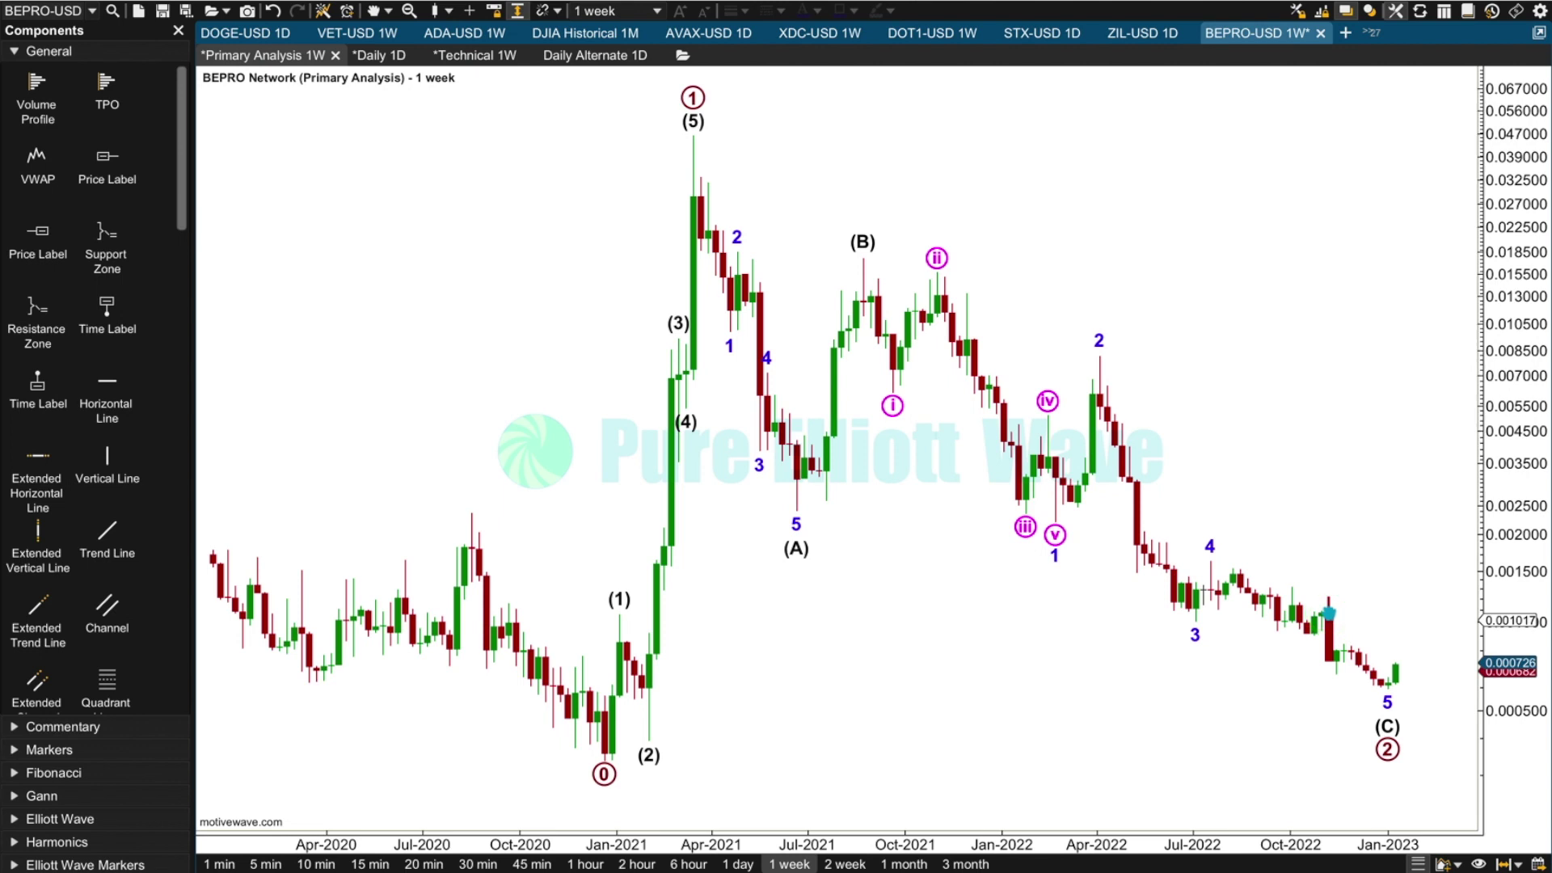
left_click(775, 292)
left_click(1269, 554)
left_click(1401, 618)
left_click(1418, 216)
left_click(1329, 607)
left_click(1448, 94)
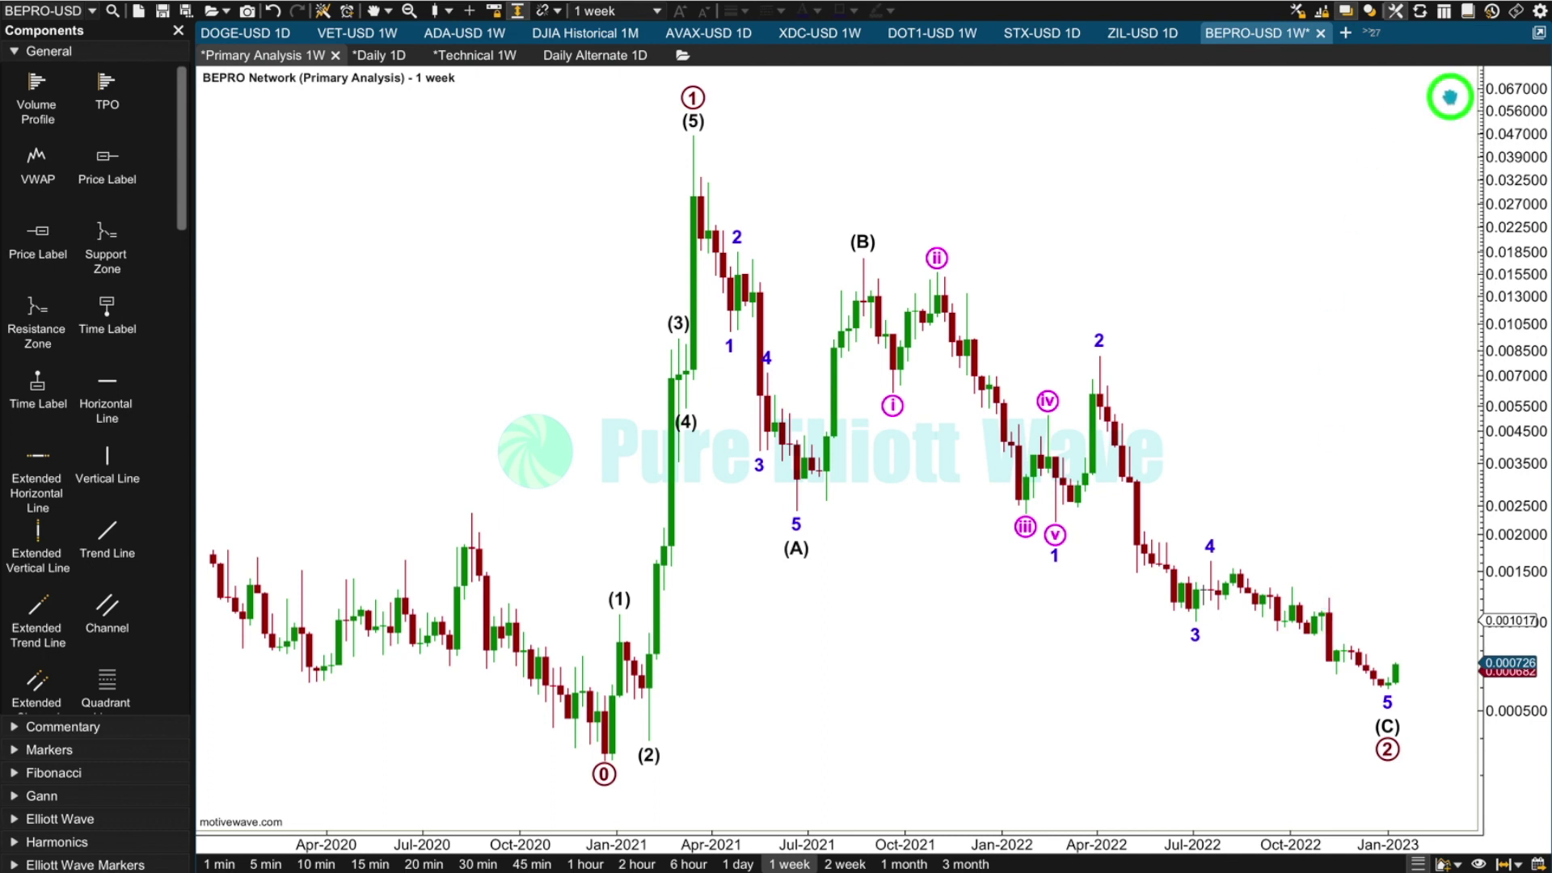
- Add a circled wave 3 label at about 0.0546, roughly 37 weekly bars after the circled wave 2 low
left_click_drag(1062, 716, 844, 711)
left_click(1176, 750)
left_click(1447, 113)
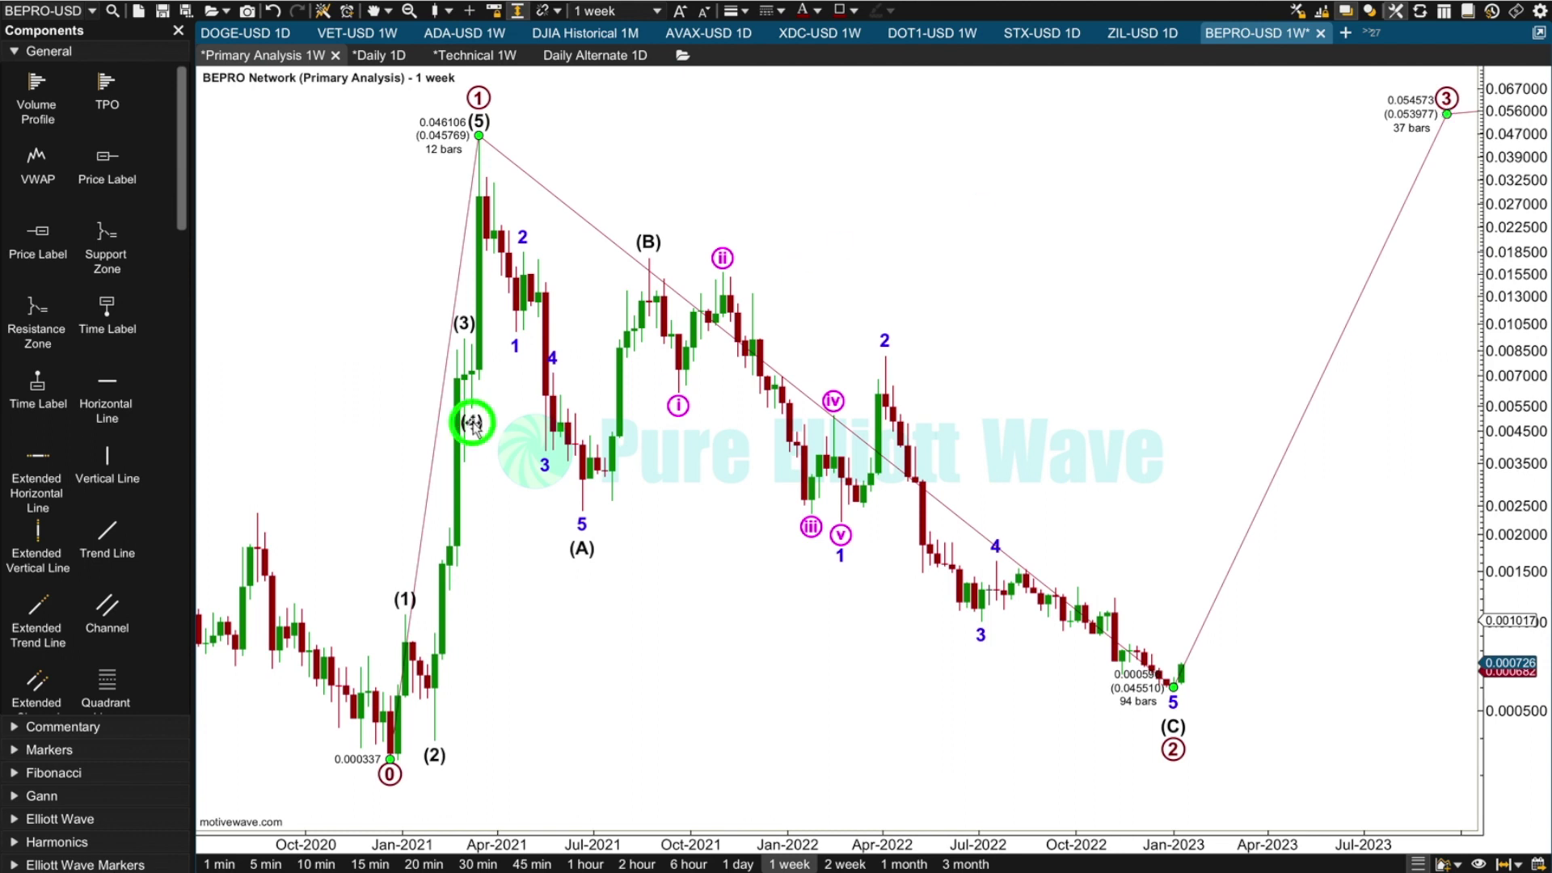
left_click(469, 423)
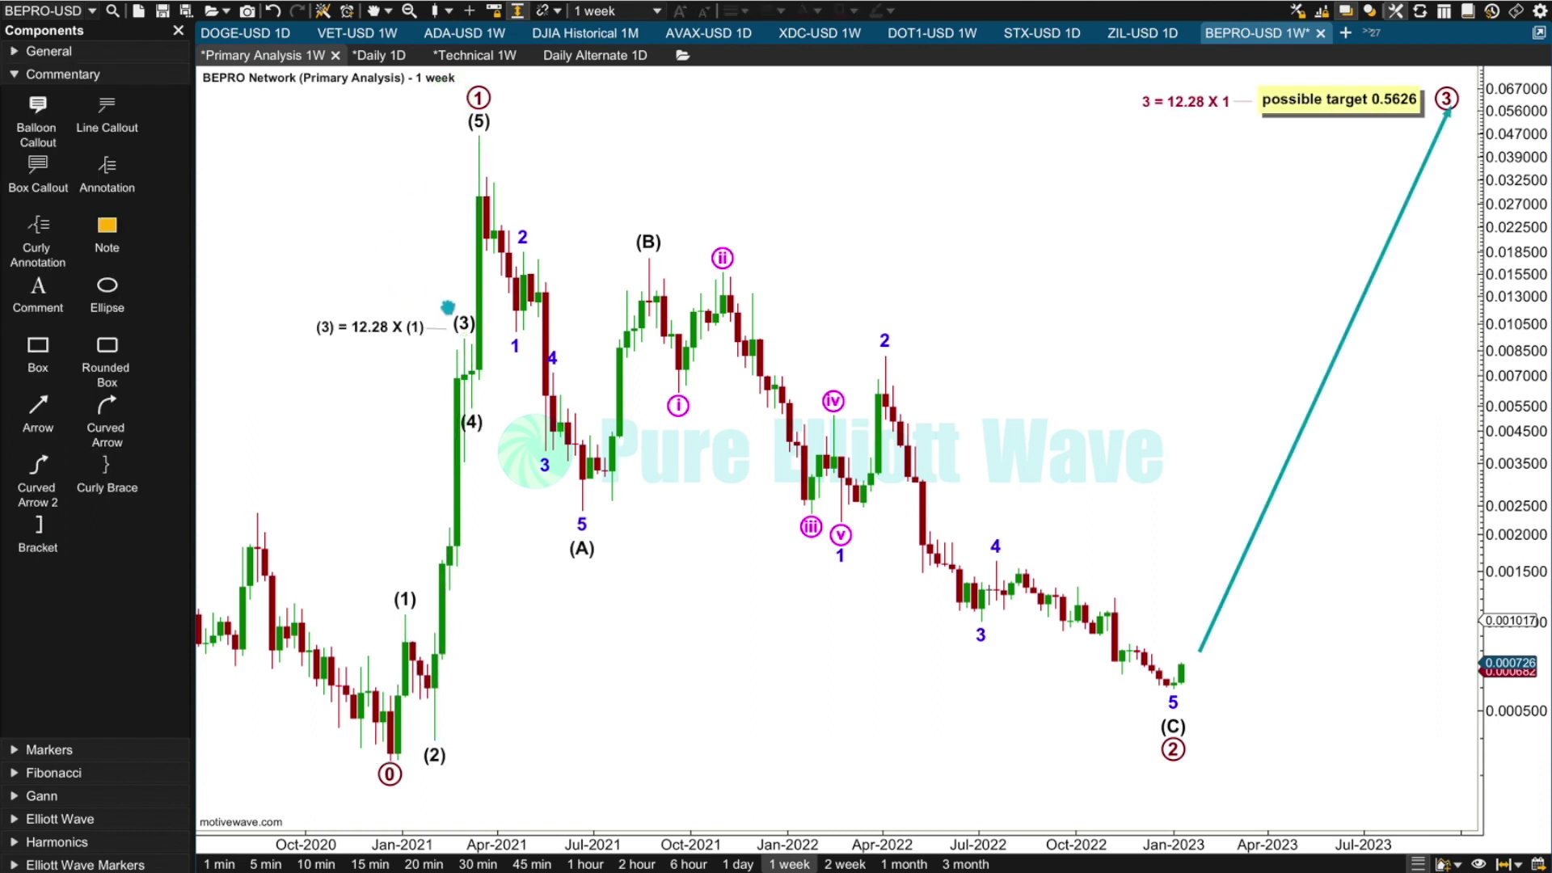
- Compare the (3) = 12.28 X (1) ratio with the 3 = 12.28 X 1 projection and its possible target of 0.5626
left_click(448, 308)
left_click(367, 345)
left_click(389, 634)
left_click(1423, 118)
left_click(452, 100)
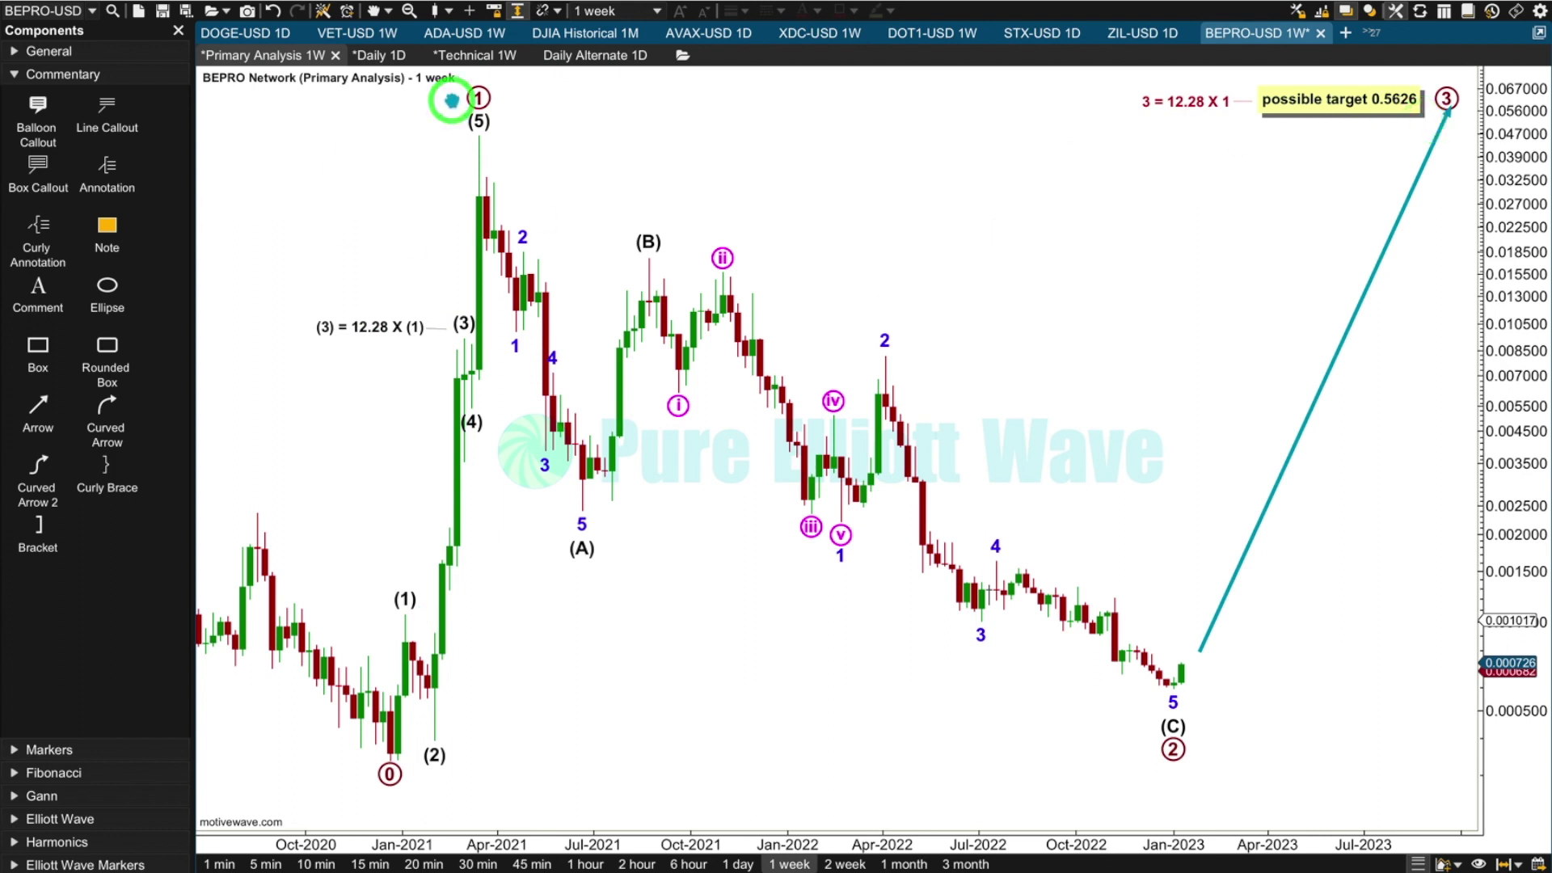
left_click(450, 338)
left_click(376, 615)
left_click(1388, 139)
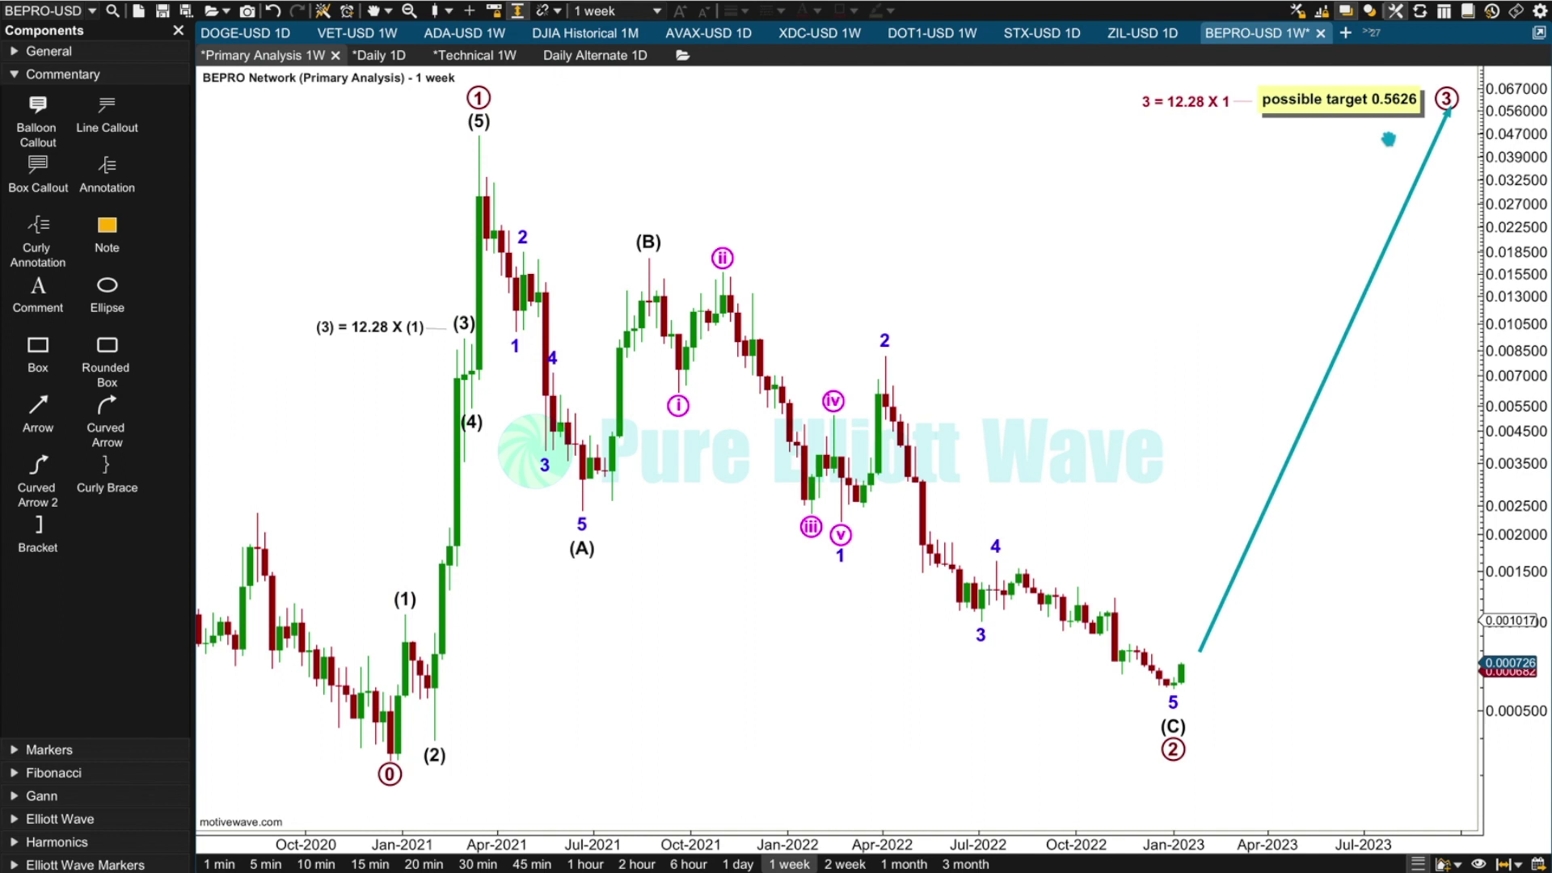
left_click(1144, 124)
left_click(1183, 122)
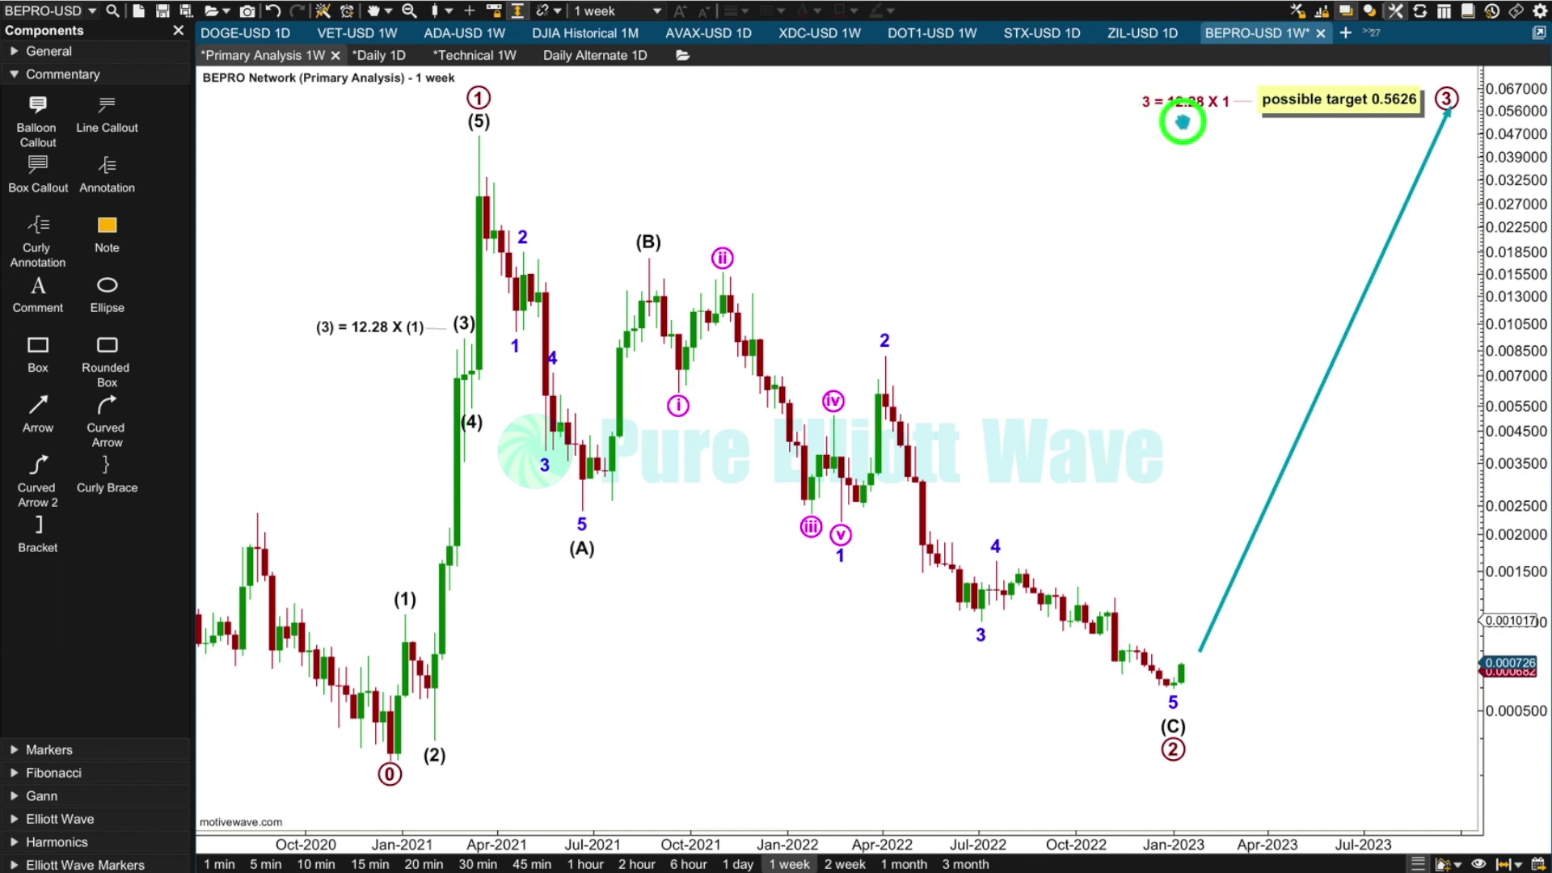
left_click(1228, 117)
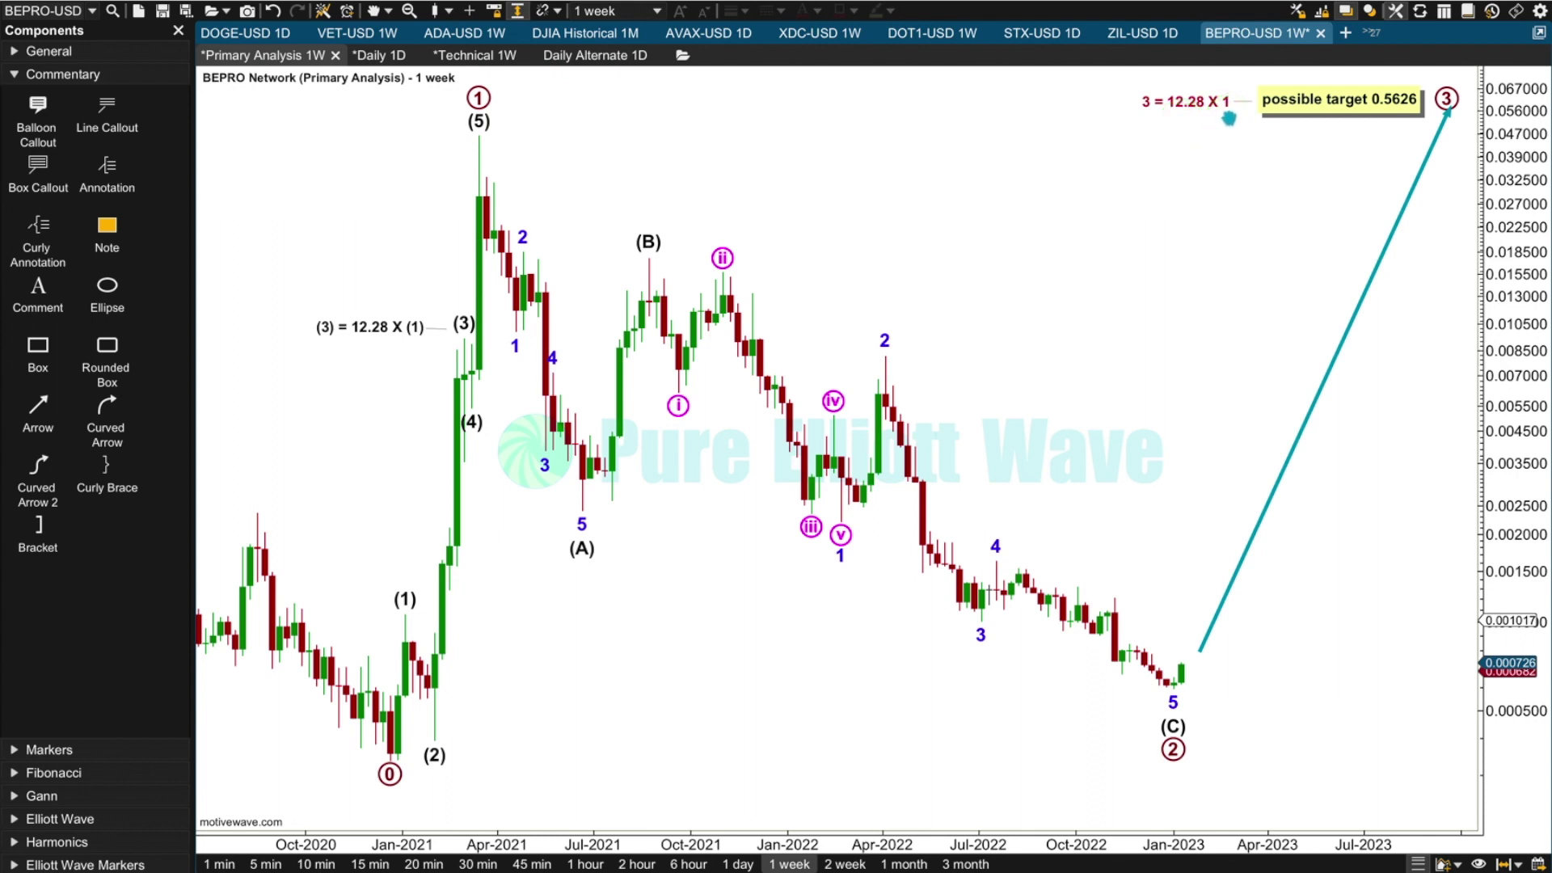
left_click(1174, 756)
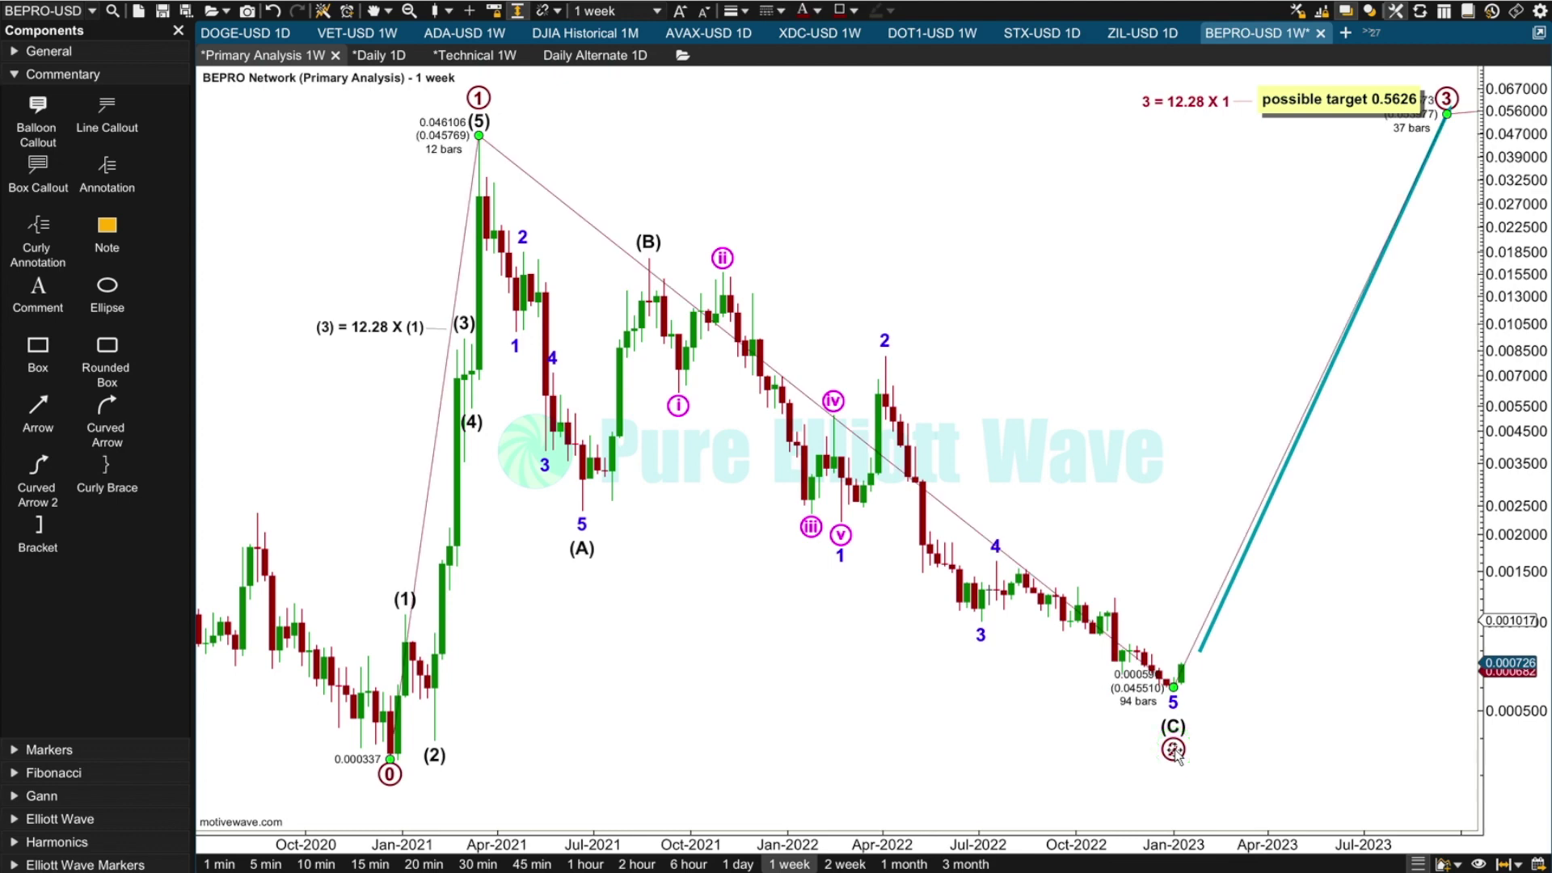
- Review the invalidation note at 0.001046 on the Daily Alternate chart and the wave 3 target on the Primary Analysis chart
left_click(565, 58)
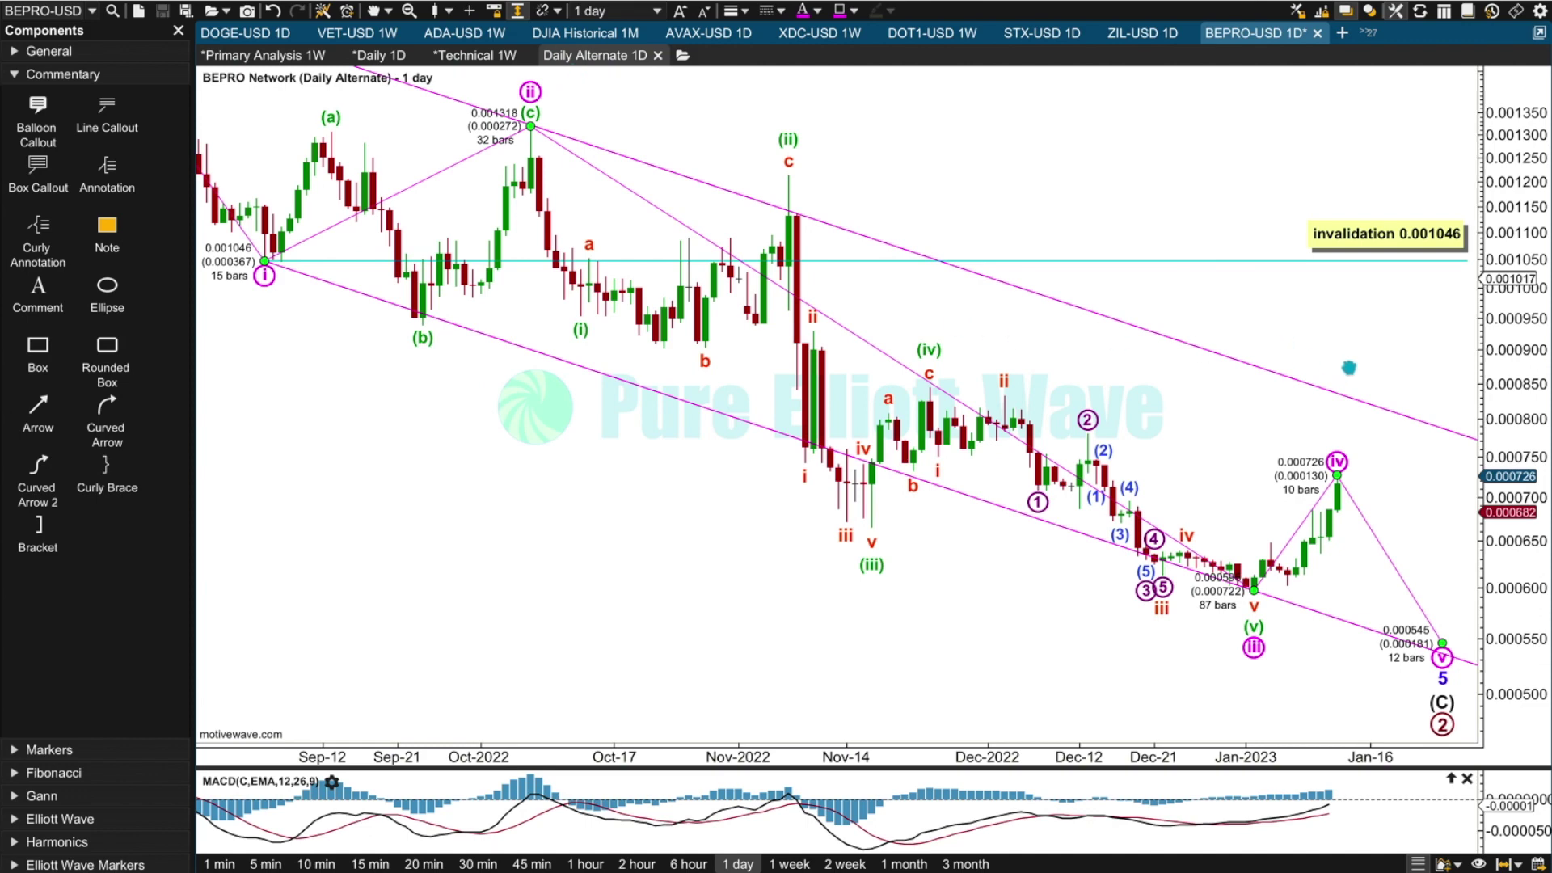
left_click(1368, 379)
left_click(1278, 236)
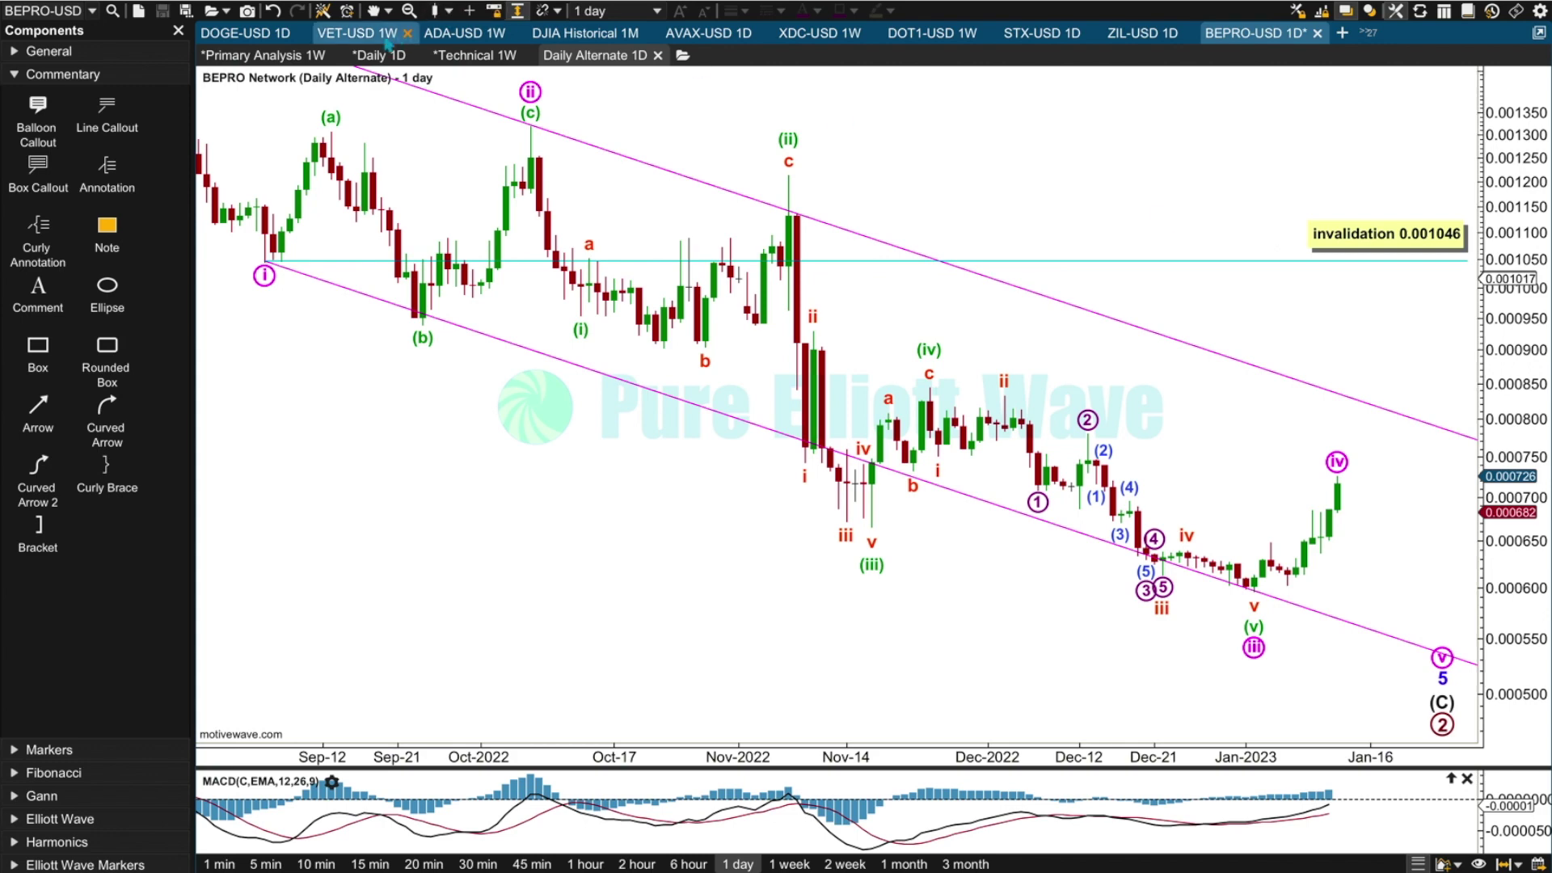
left_click(279, 57)
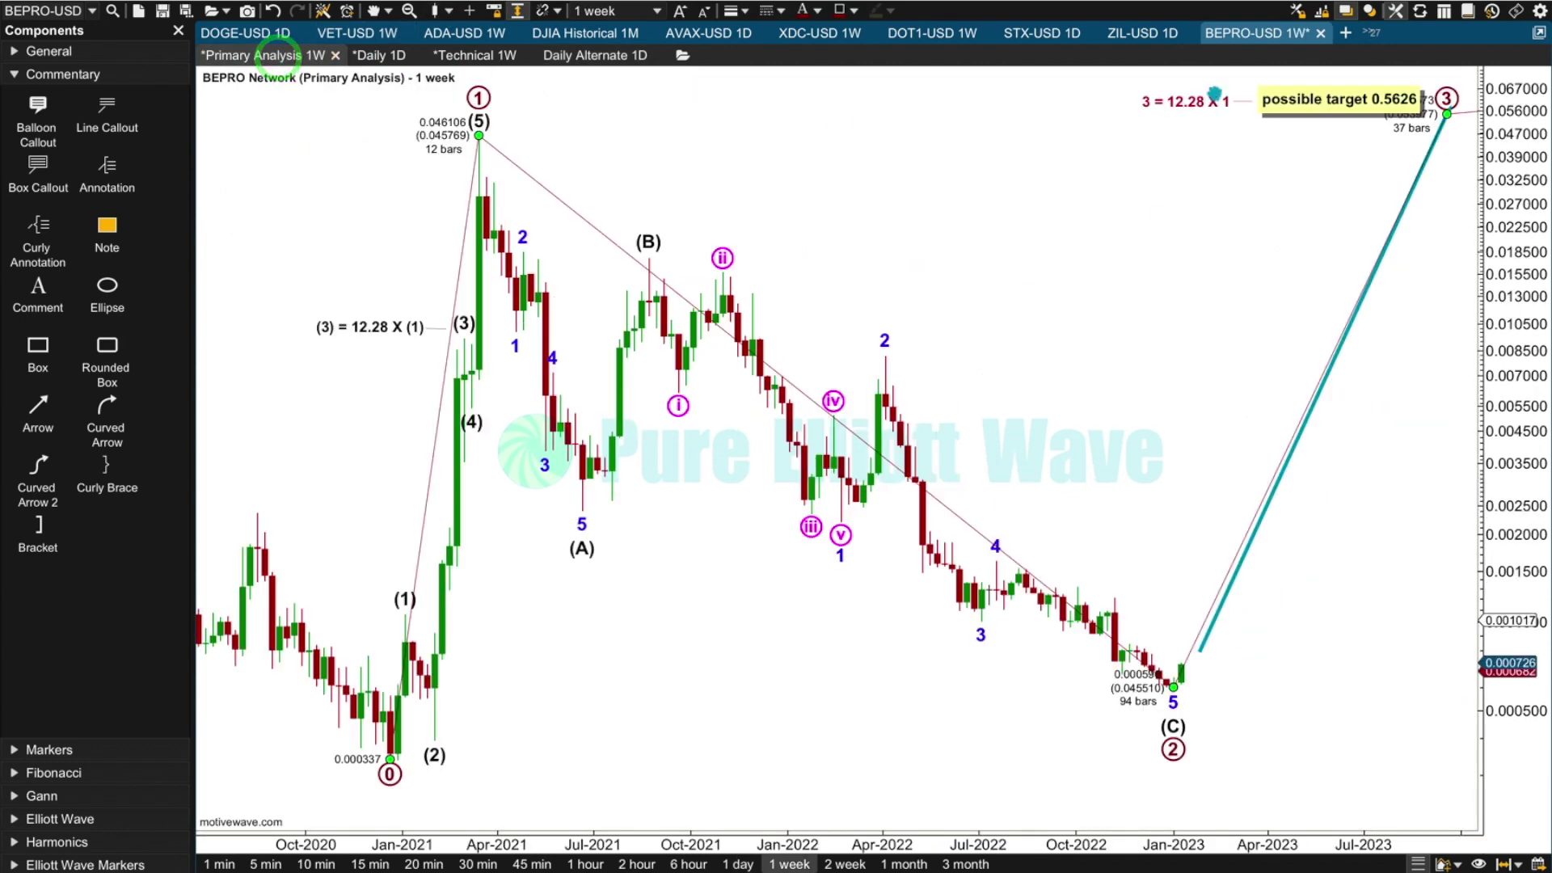
left_click(1365, 142)
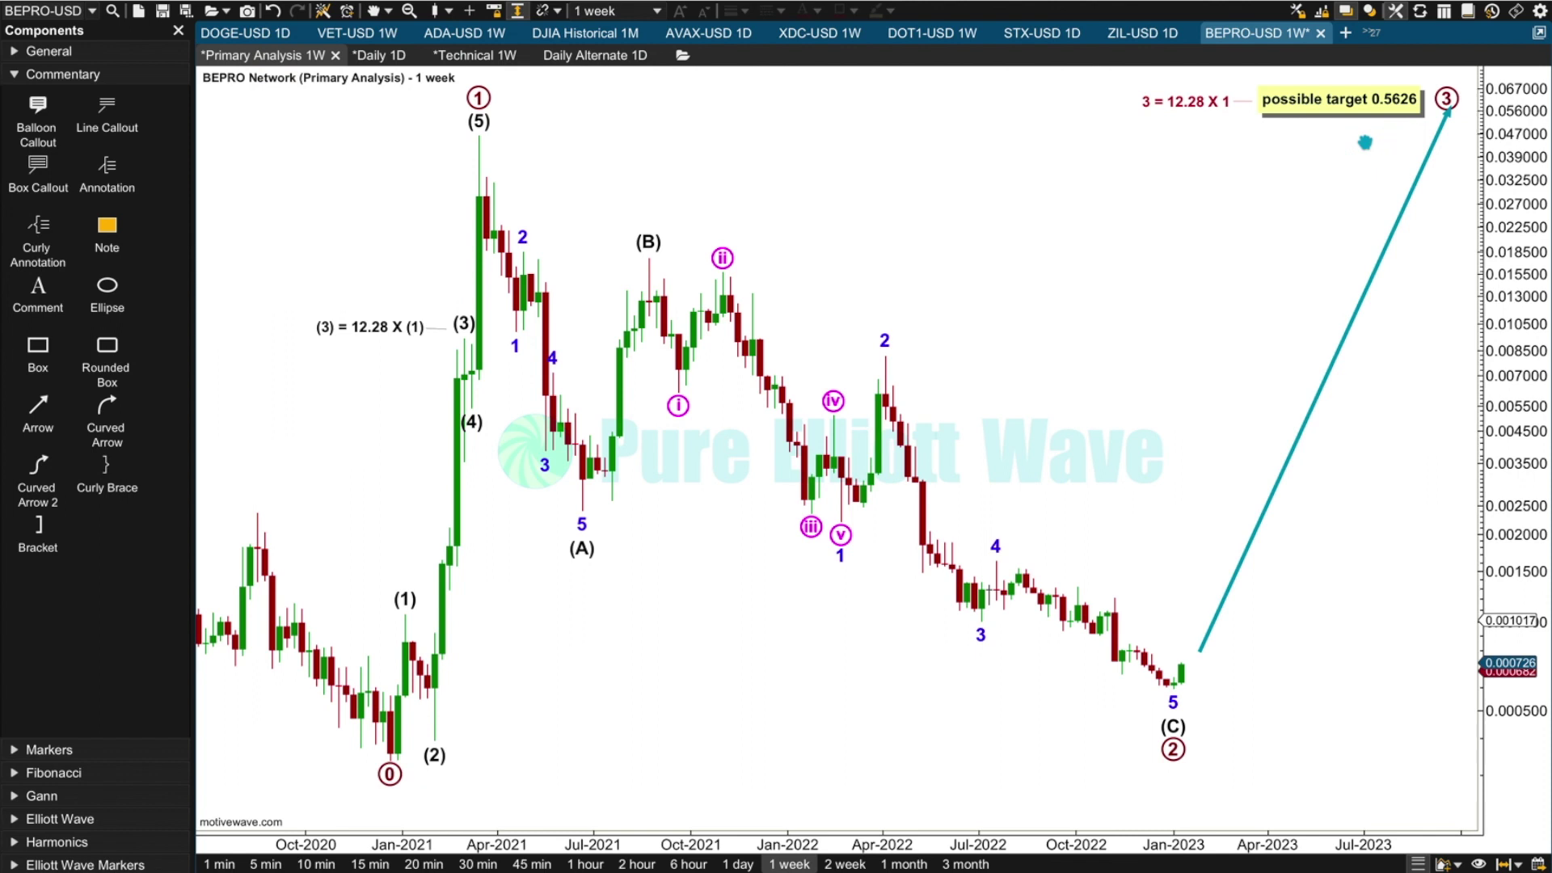
left_click(1392, 139)
- Trace the black (1) to (5) waves of the advance from the circled 0 low to the circled 1 high
left_click(380, 731)
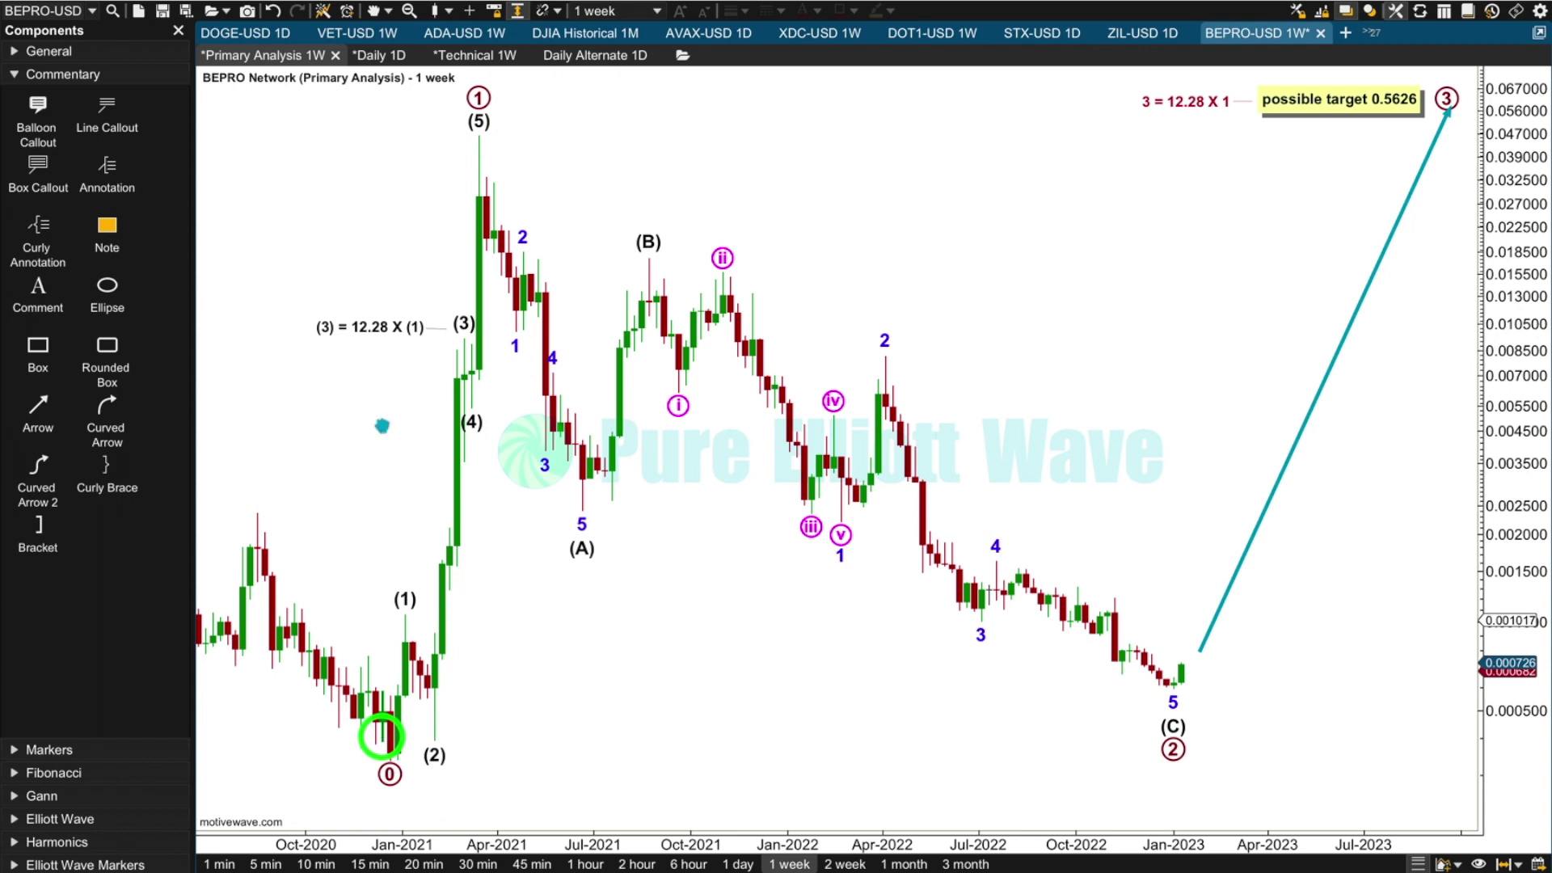
left_click(463, 152)
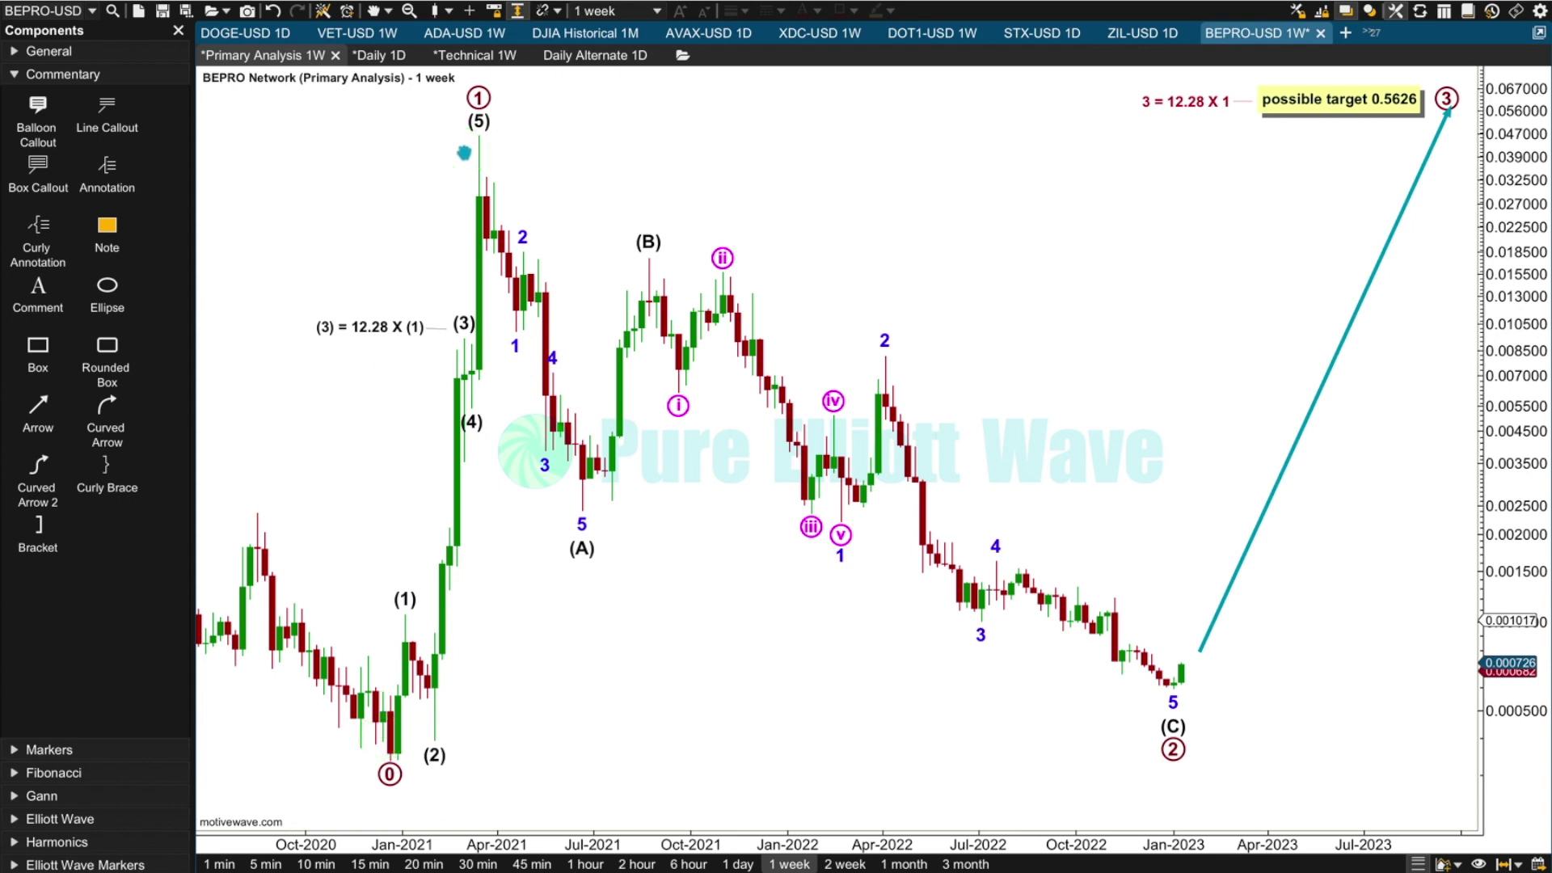
left_click(386, 599)
left_click(467, 744)
left_click(440, 349)
left_click(480, 462)
left_click(458, 127)
left_click(448, 305)
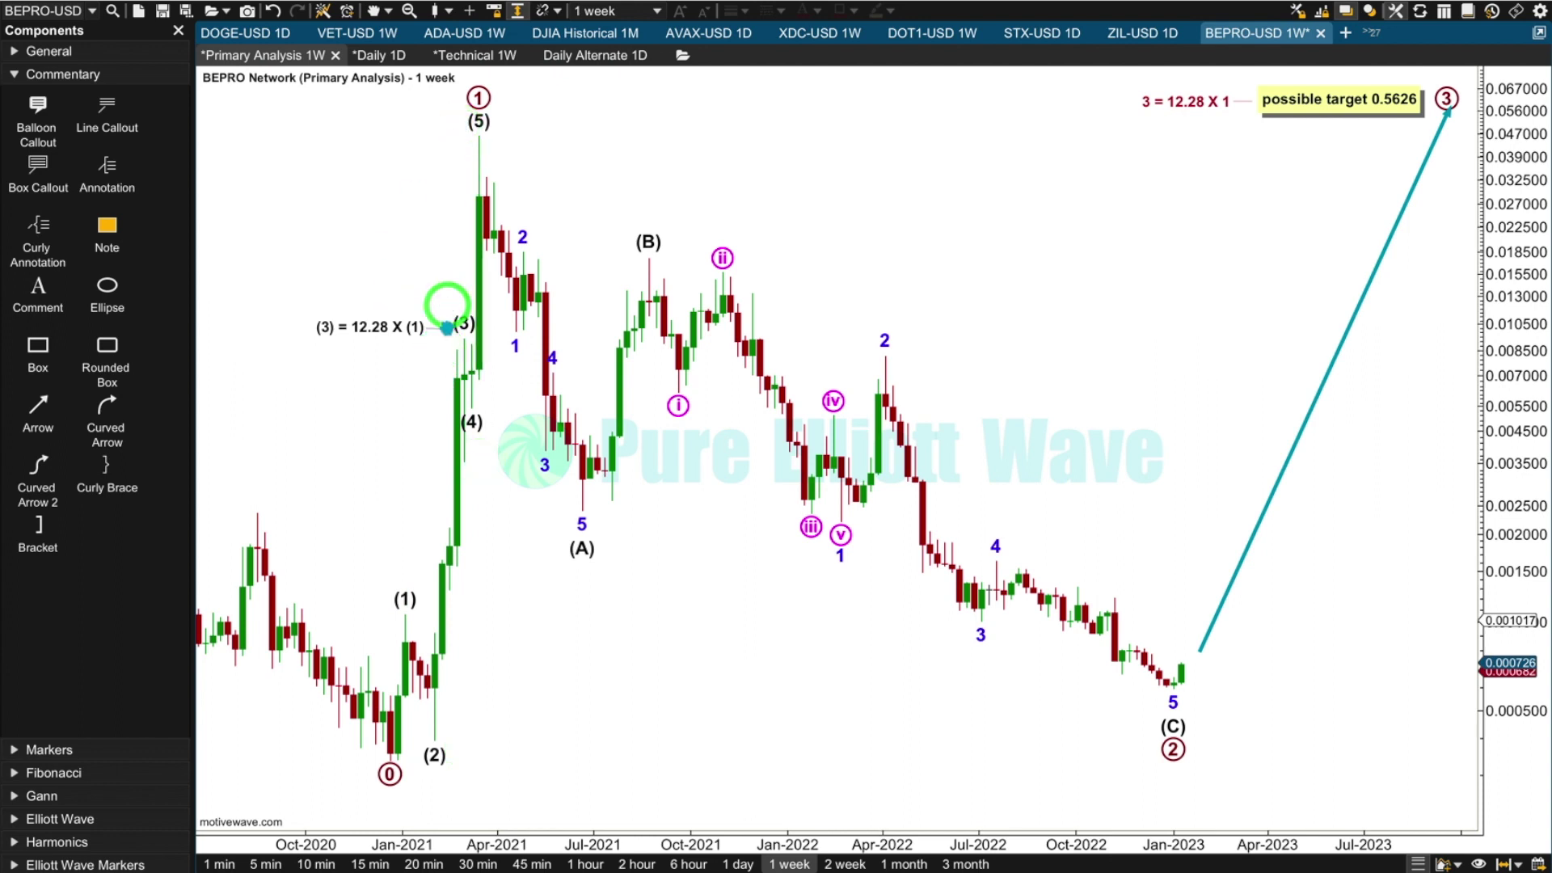
- Examine wave (1), the depth of the wave (2) pullback, and the rise through waves (3), (4) and (5) on the weekly chart
left_click(382, 603)
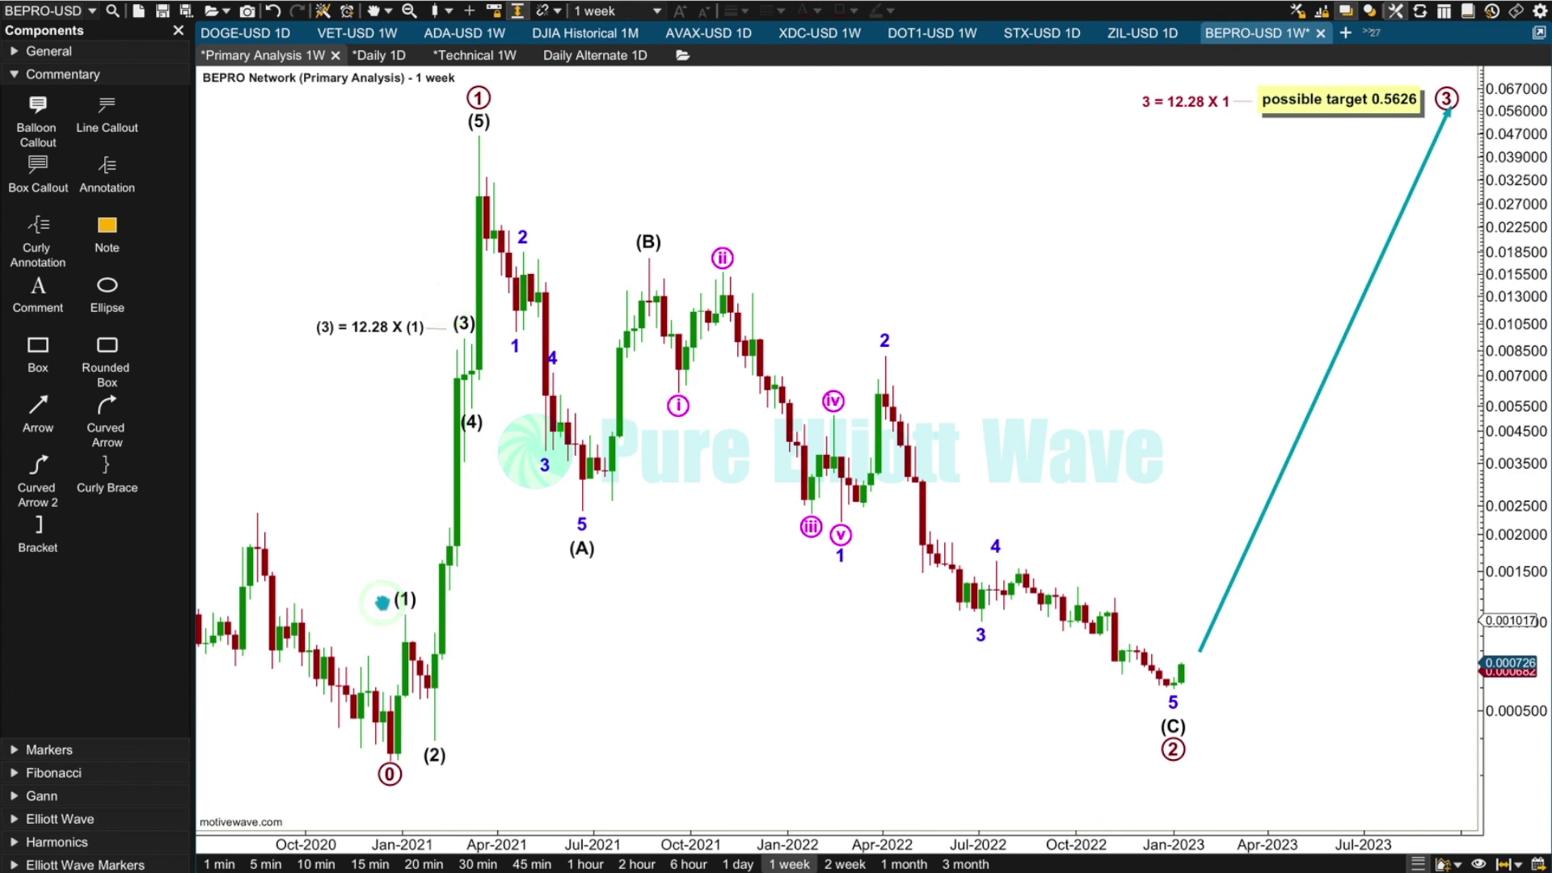
left_click(435, 350)
left_click(481, 450)
left_click(385, 599)
left_click(379, 602)
left_click(444, 724)
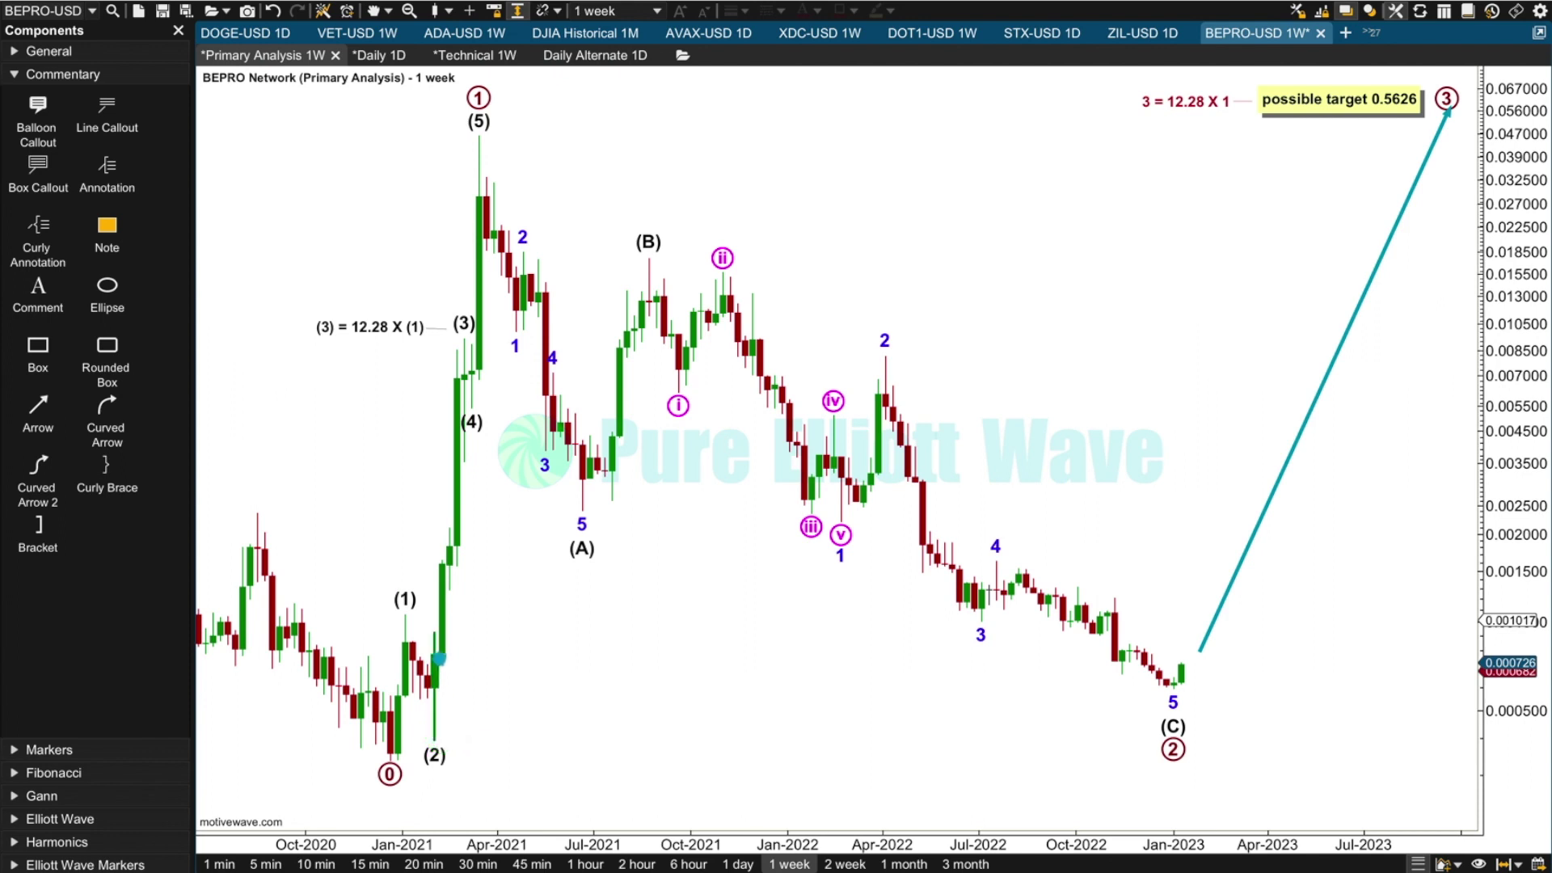
left_click(440, 659)
left_click(386, 626)
left_click(453, 678)
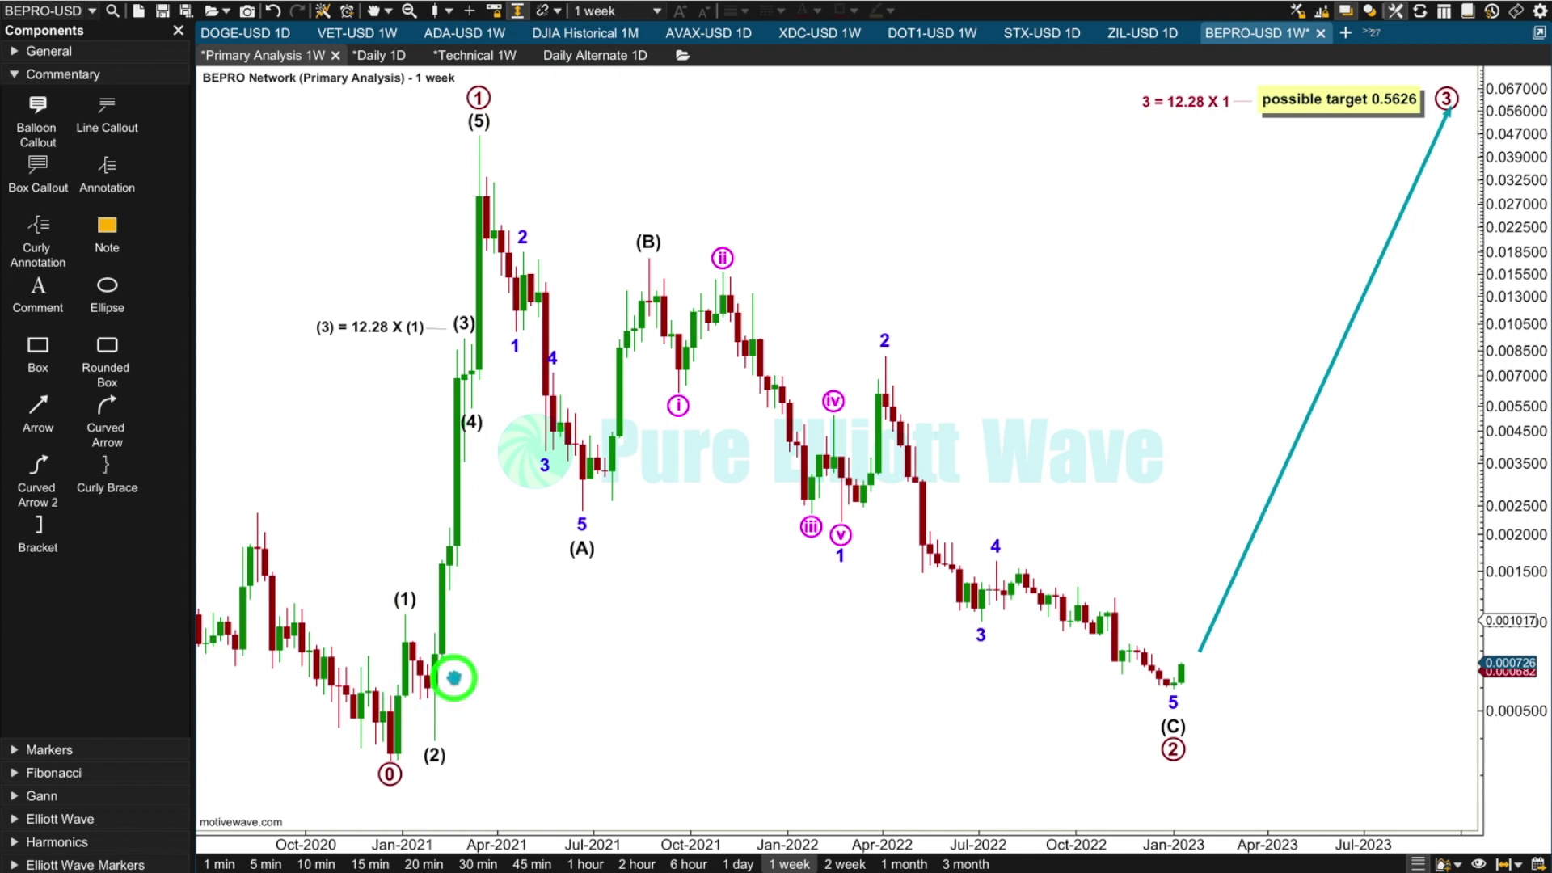
left_click(385, 642)
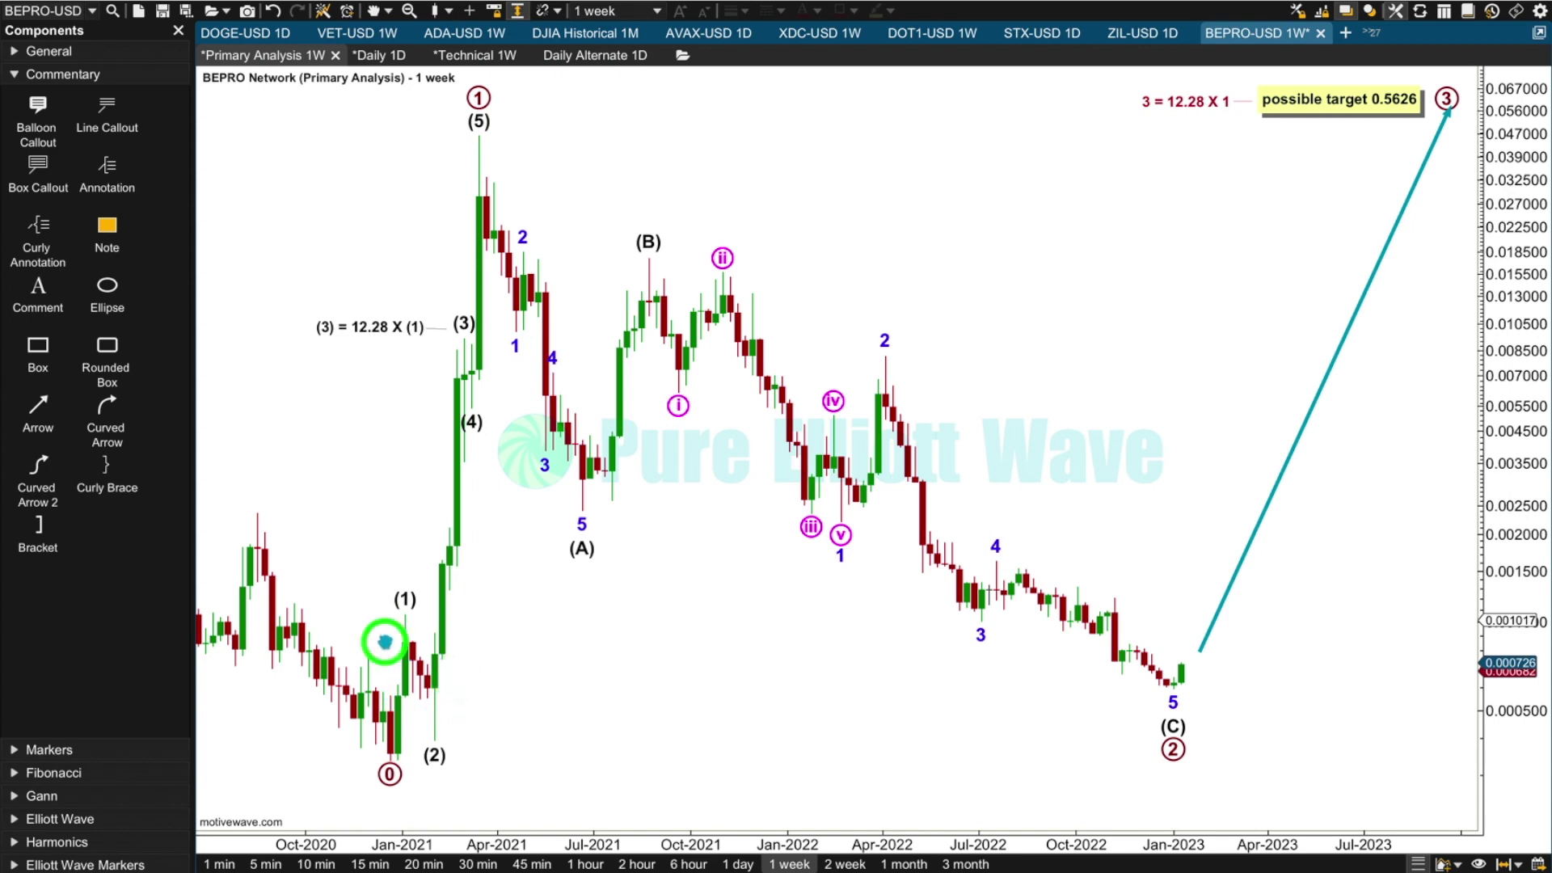
left_click(444, 526)
left_click(438, 404)
left_click(448, 363)
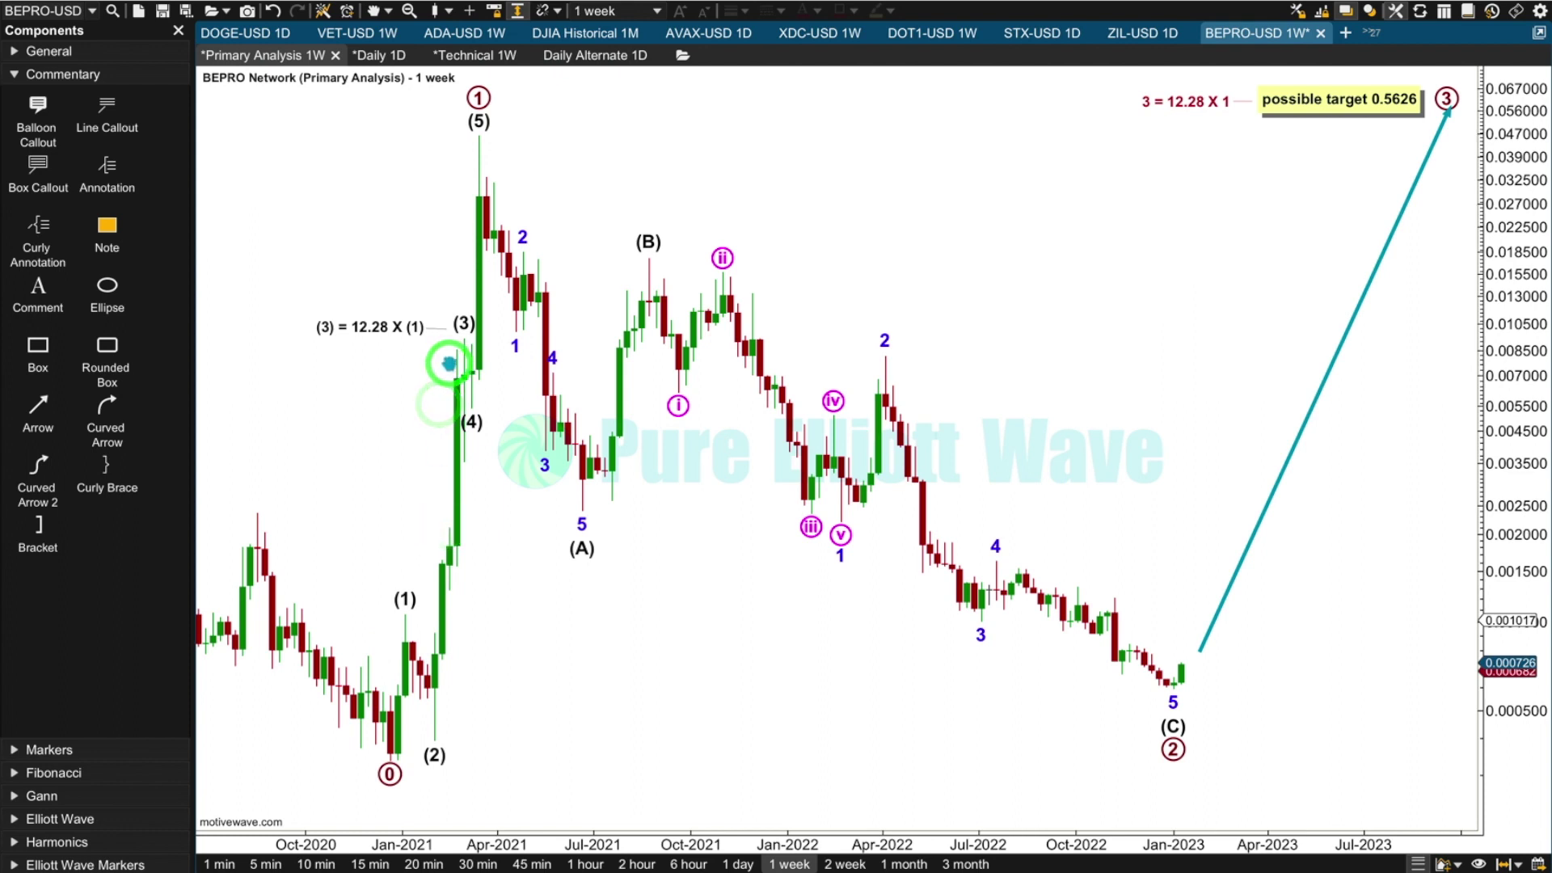
left_click(488, 399)
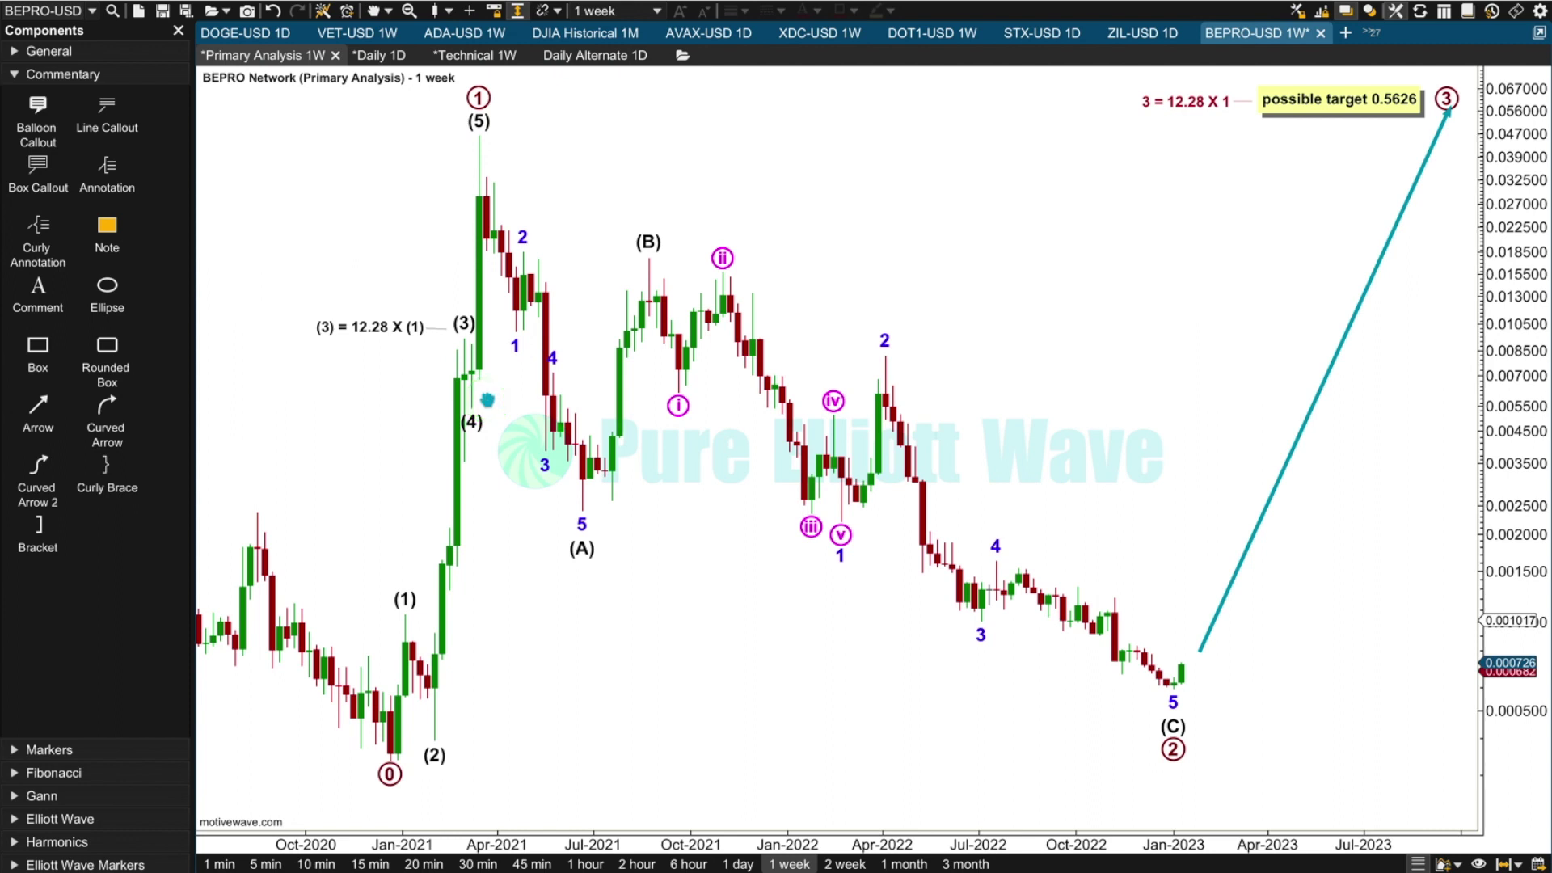
left_click(466, 208)
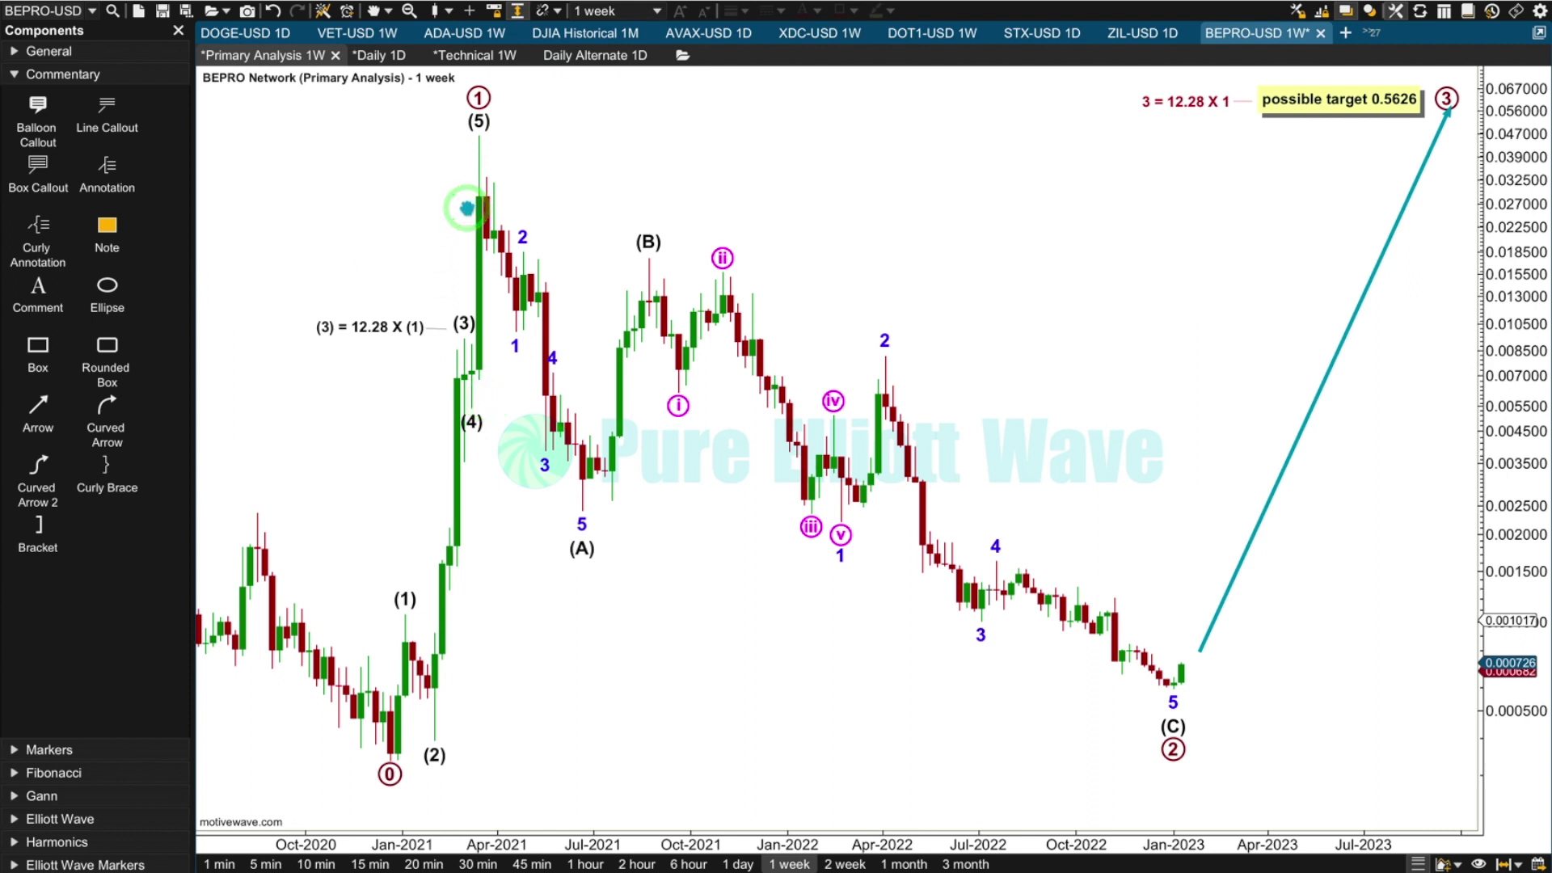
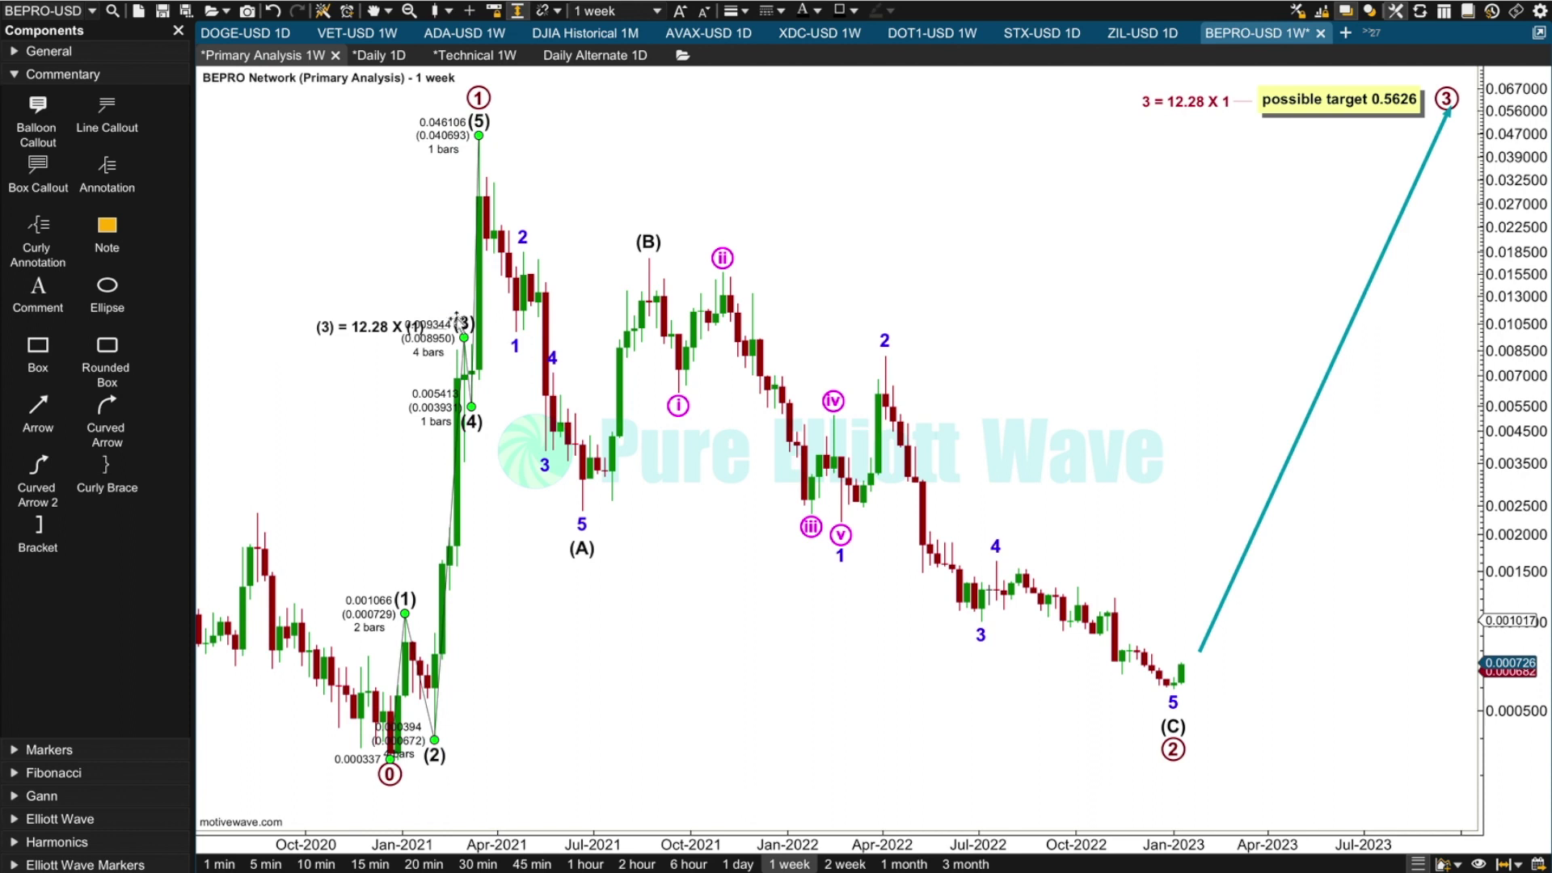
- Inspect the price and bar lengths of the black (1) to (5) count, comparing wave (5) with wave (3)
left_click(402, 599)
left_click(482, 121)
left_click(471, 409)
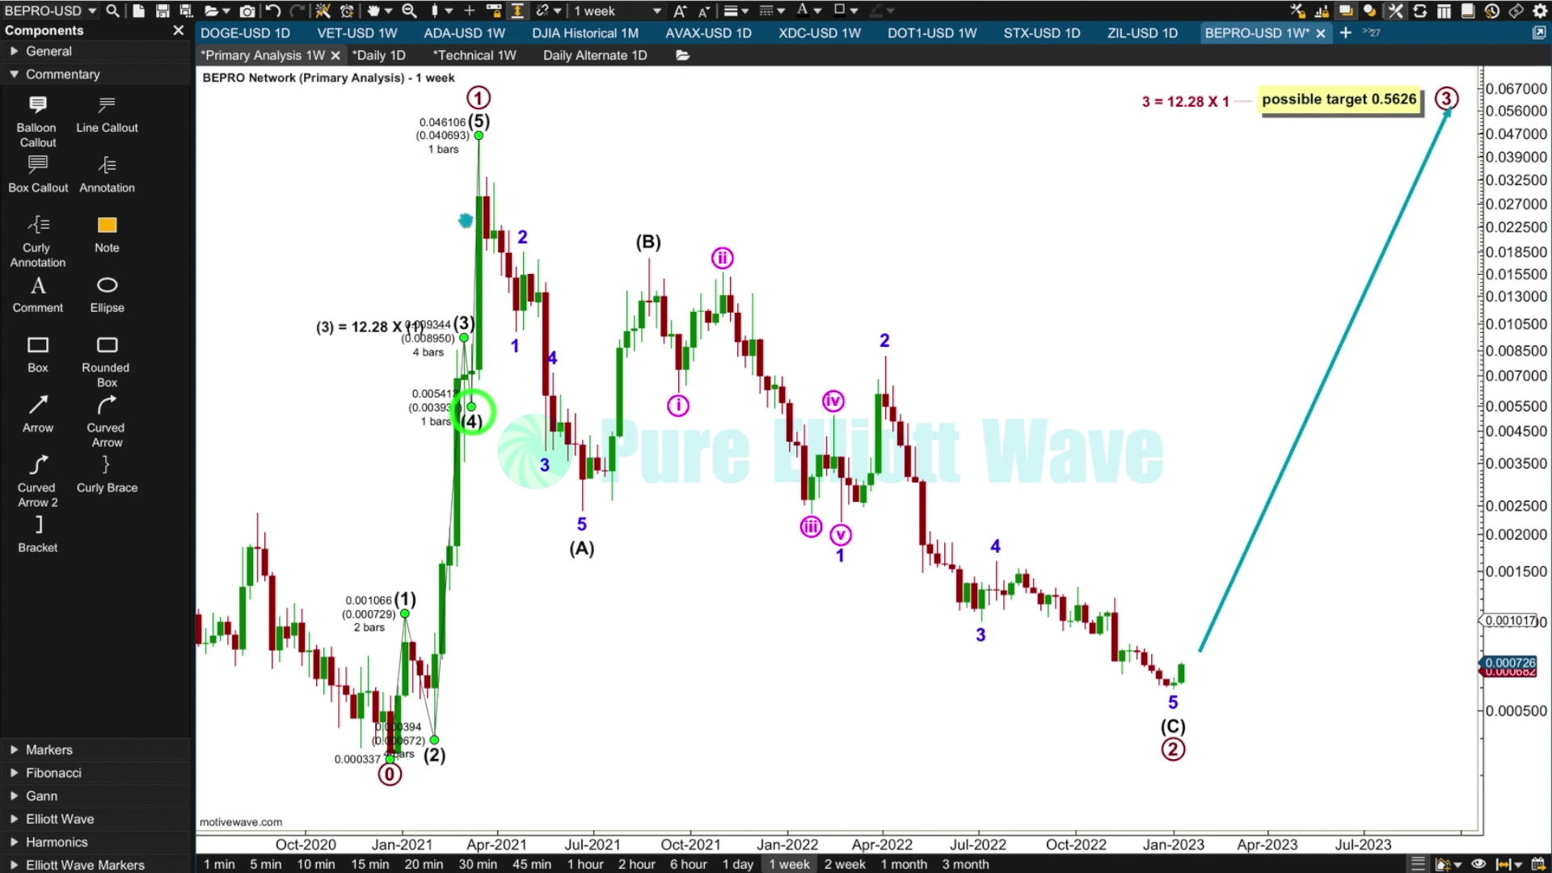
left_click(480, 136)
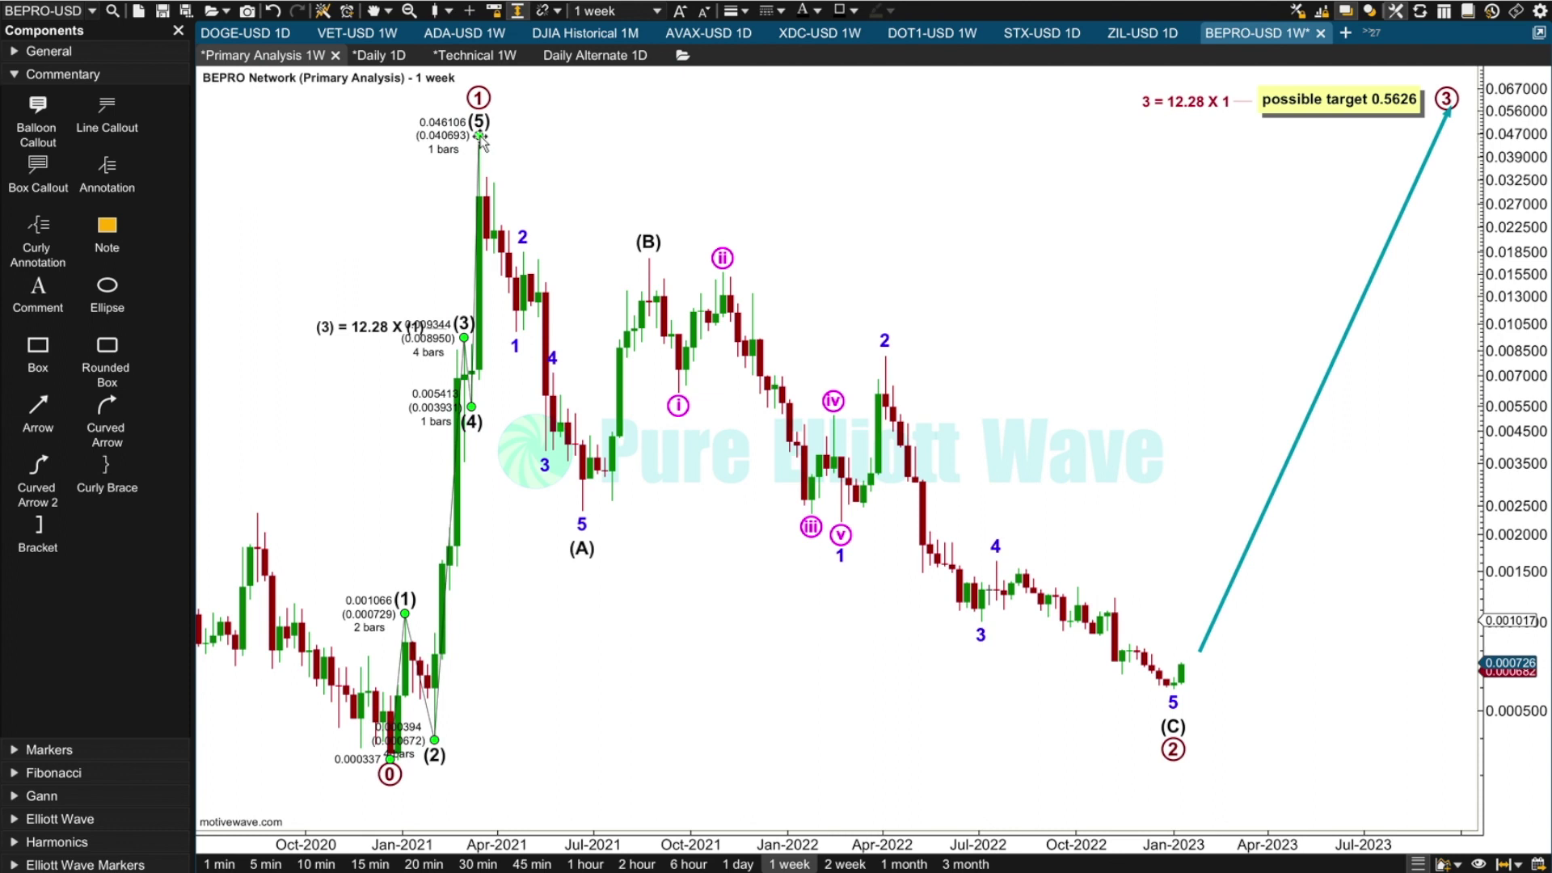
left_click(464, 332)
left_click(481, 133)
left_click(462, 326)
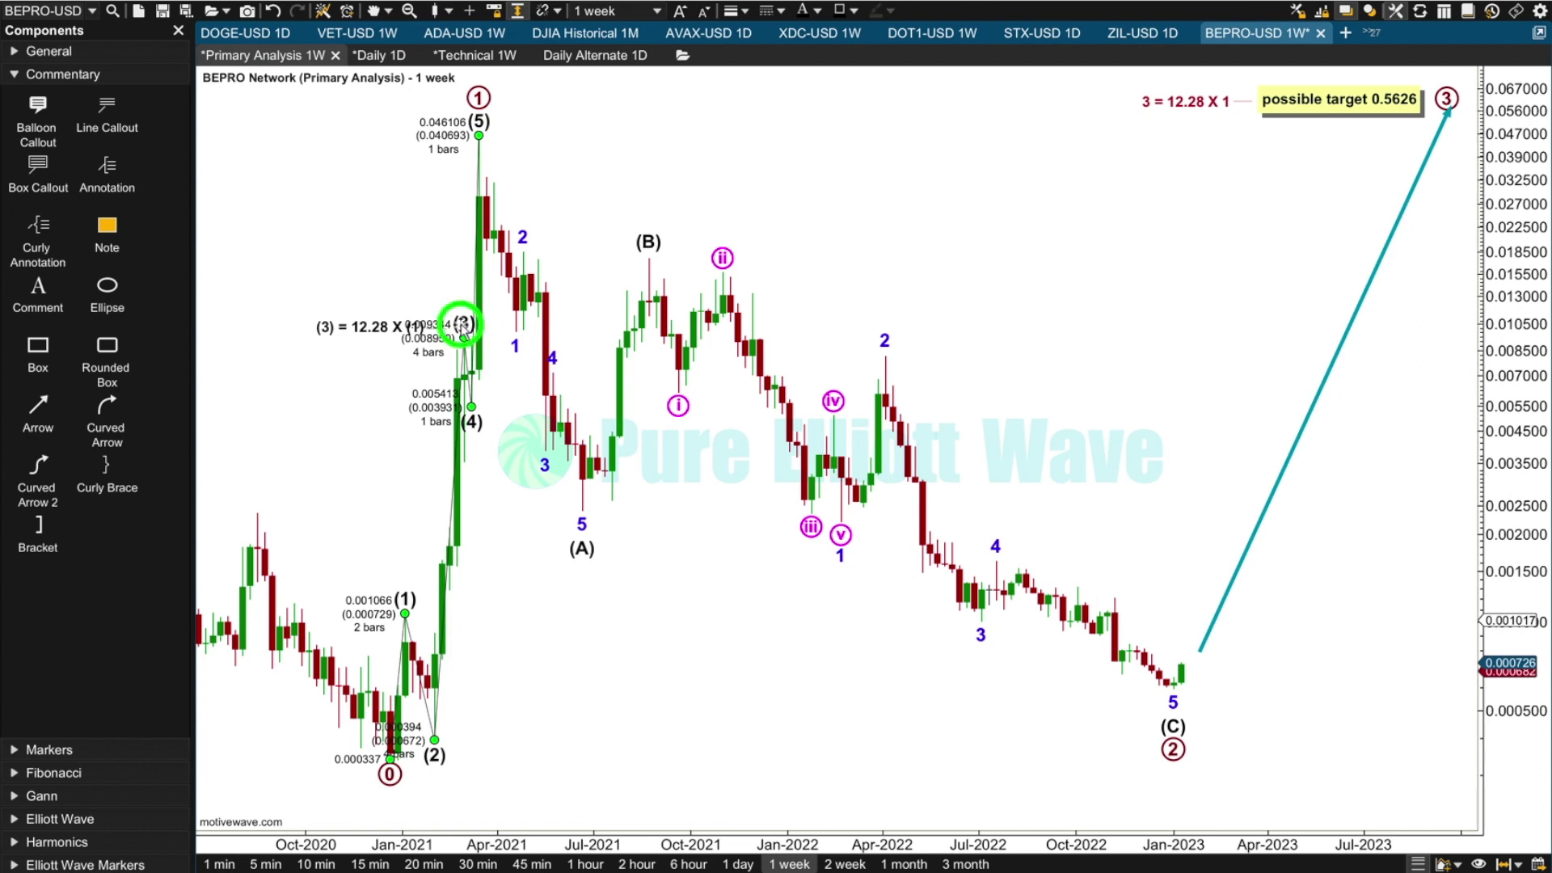
left_click(480, 250)
left_click(480, 181)
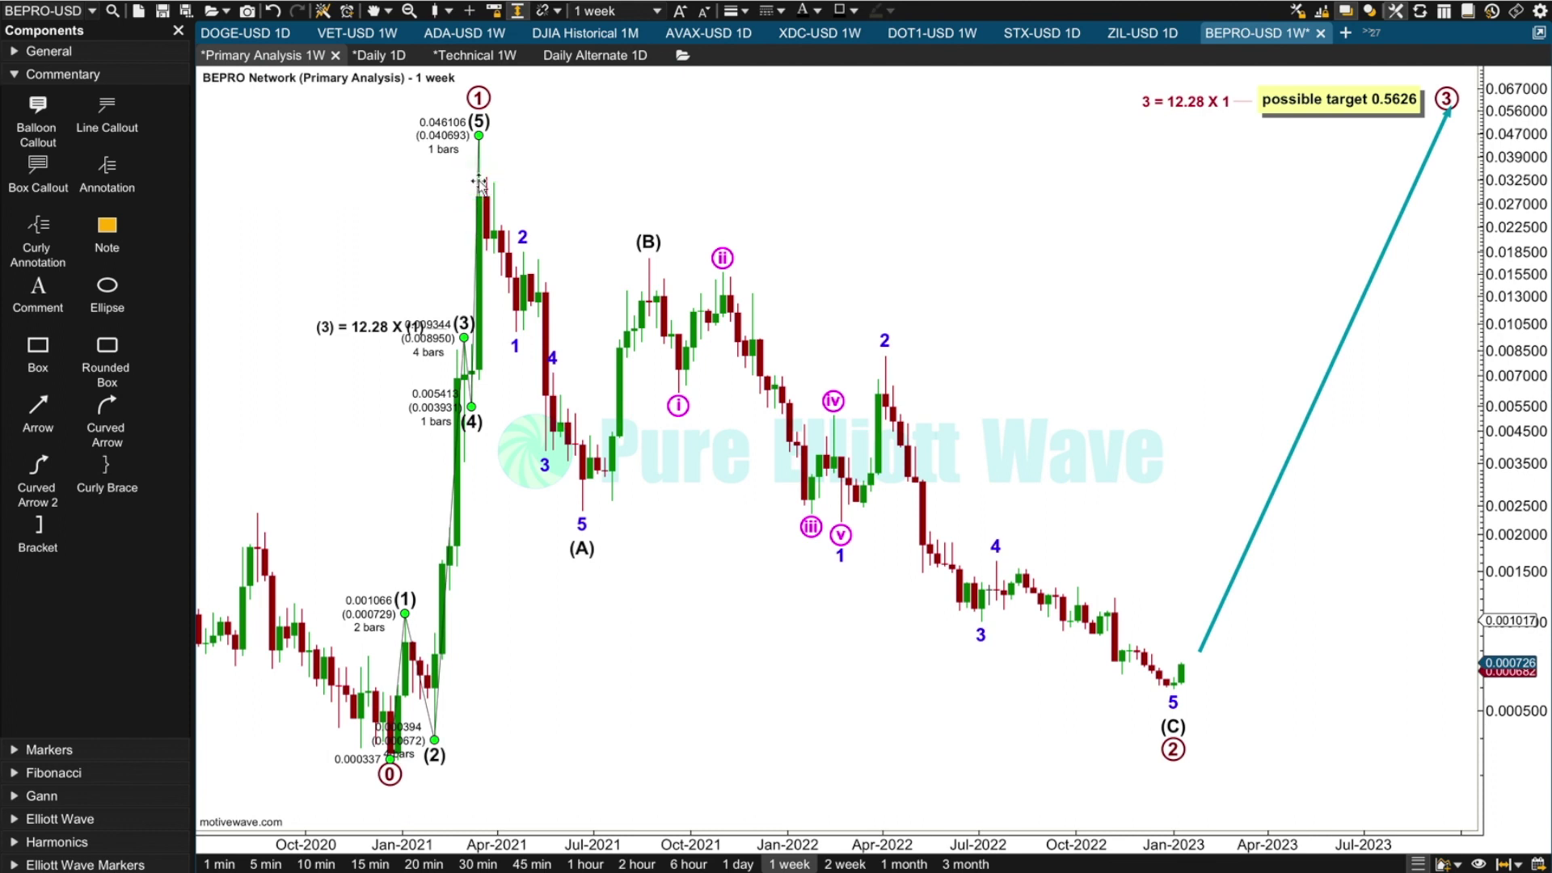
- Compare the wave (4) to (5) rise and the full circled 0 to 1 advance with the weekly chart's price scale
left_click(461, 148)
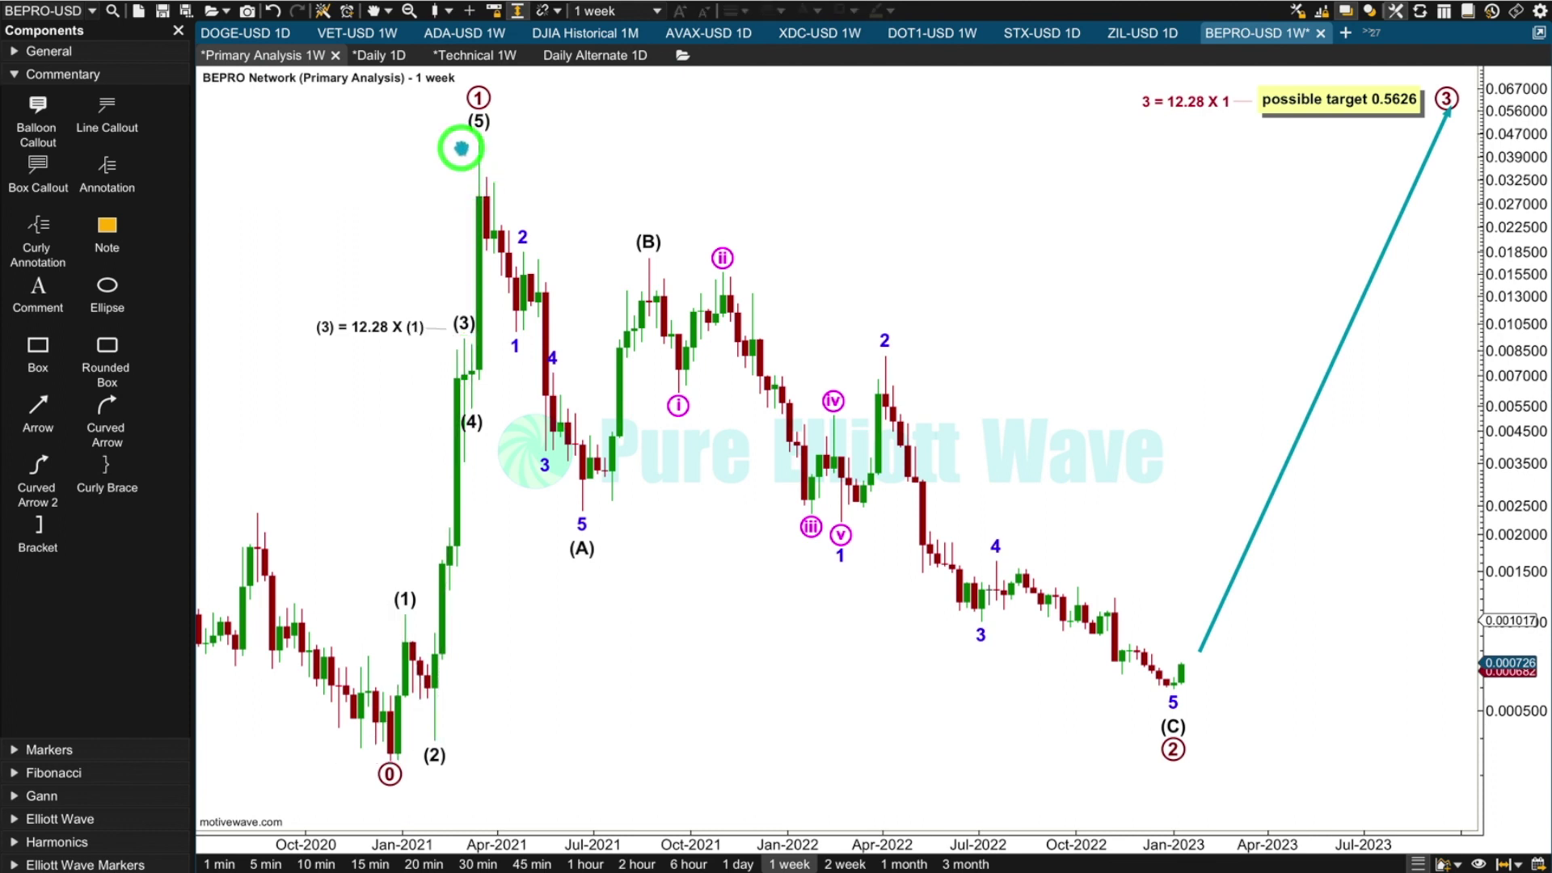
left_click(439, 410)
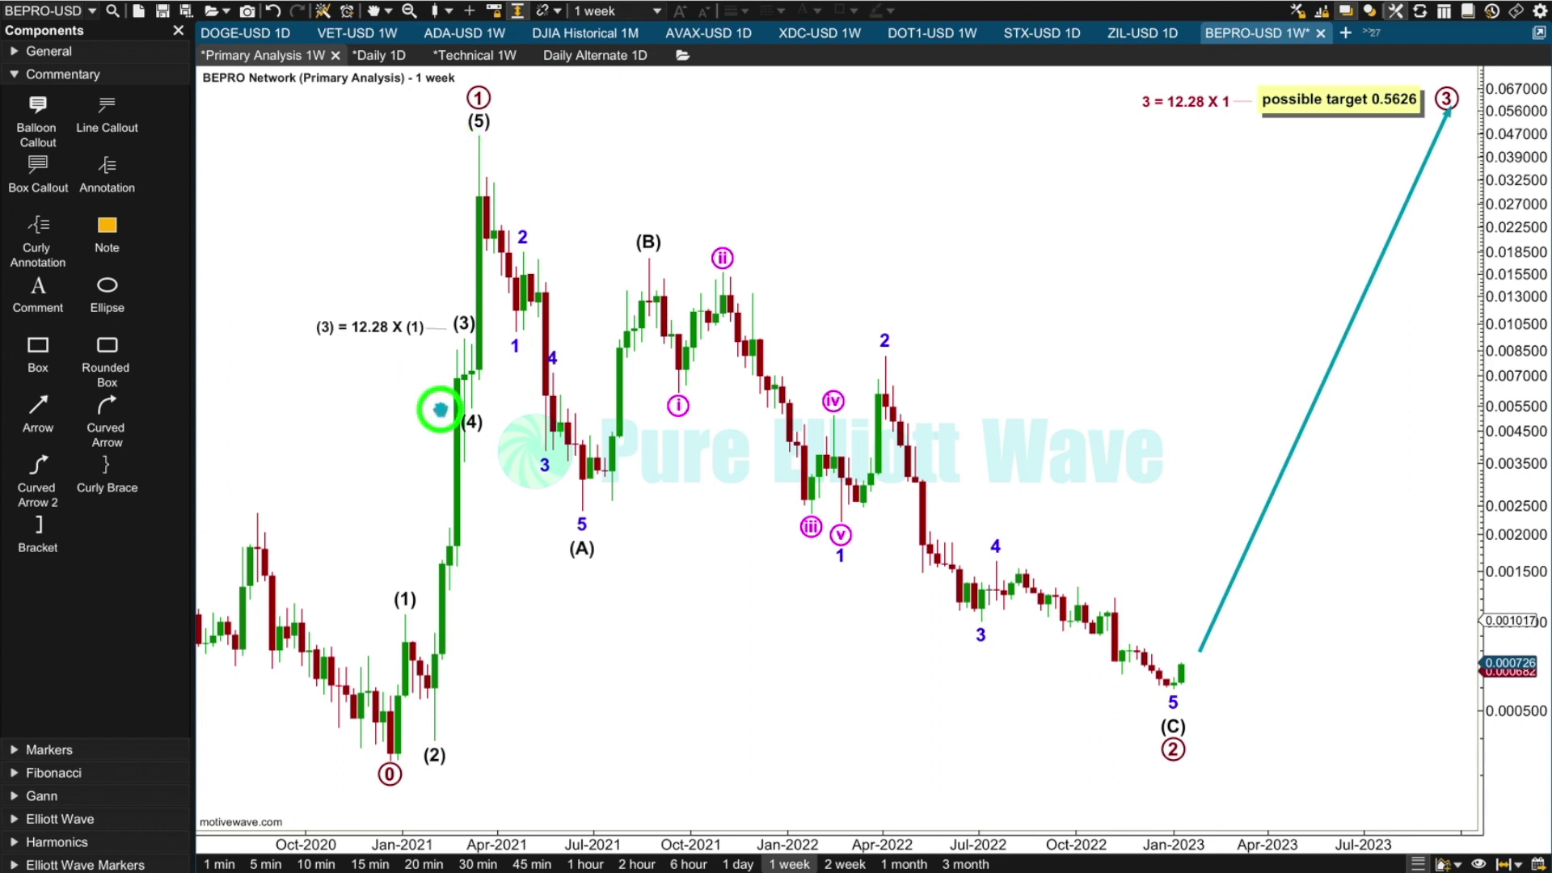
left_click(1421, 333)
left_click(1426, 524)
left_click(1453, 716)
left_click(512, 156)
left_click(481, 691)
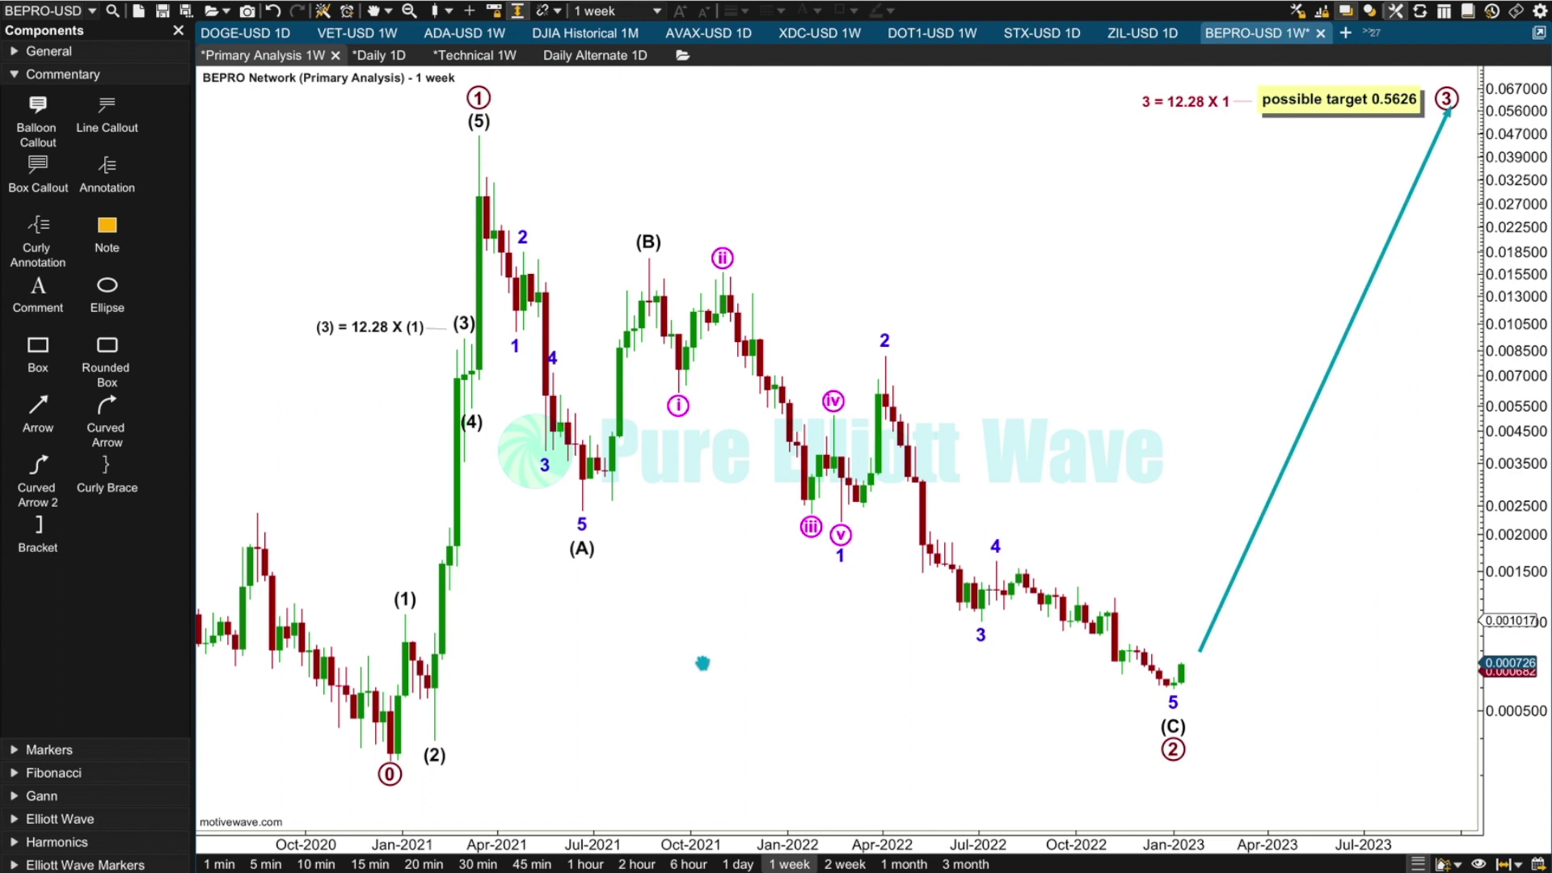
- Review the circled 1 high, the current circled 2 low and the circled 3 target at 0.5626 on the Primary Analysis chart
left_click(507, 175)
left_click(1172, 635)
left_click(1429, 80)
left_click(1439, 174)
left_click(1461, 91)
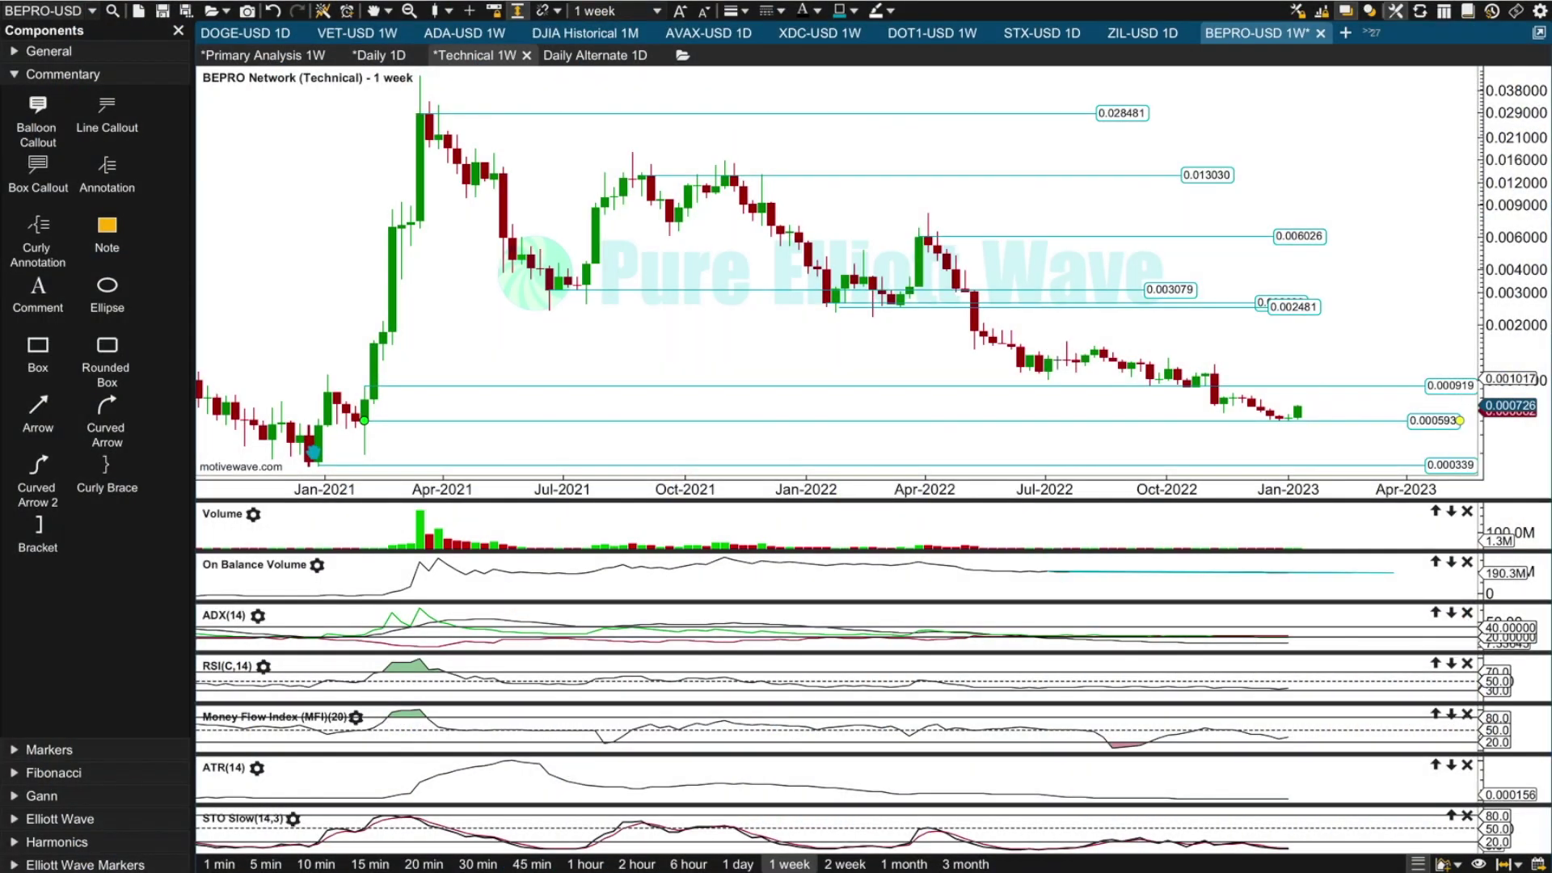
- Examine the 2021 advance on the weekly Technical chart and the decline from its peak to the latest candle
left_click(322, 445)
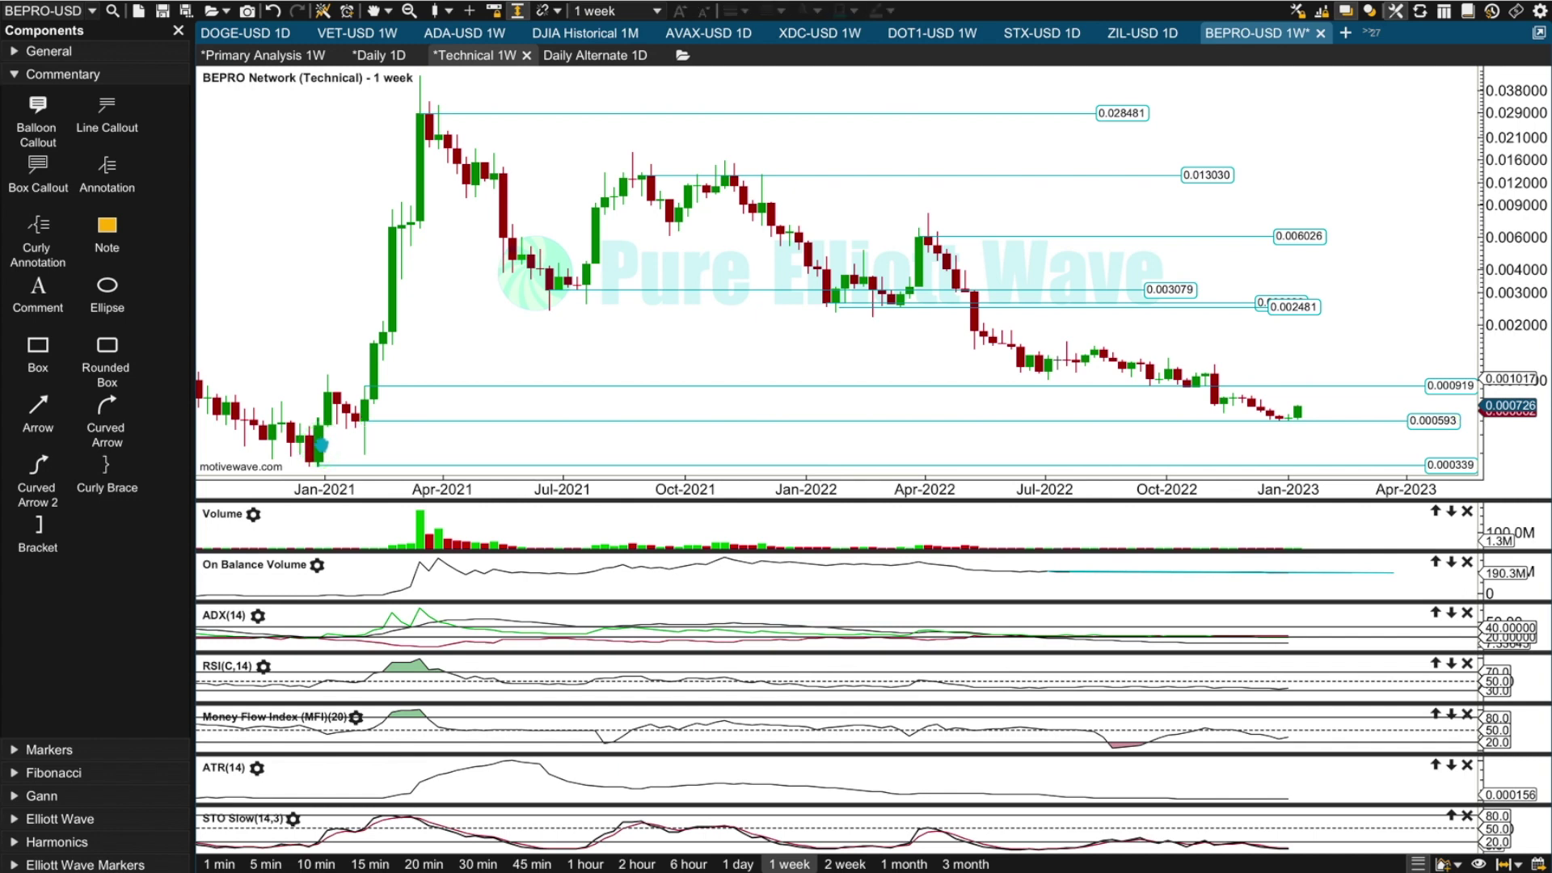
left_click(431, 129)
left_click(1273, 408)
left_click(1297, 410)
left_click(1299, 411)
- Inspect the former support levels at 0.003079 and 0.002481 and the lower swings leading to the latest weekly candle
left_click(585, 275)
left_click(836, 300)
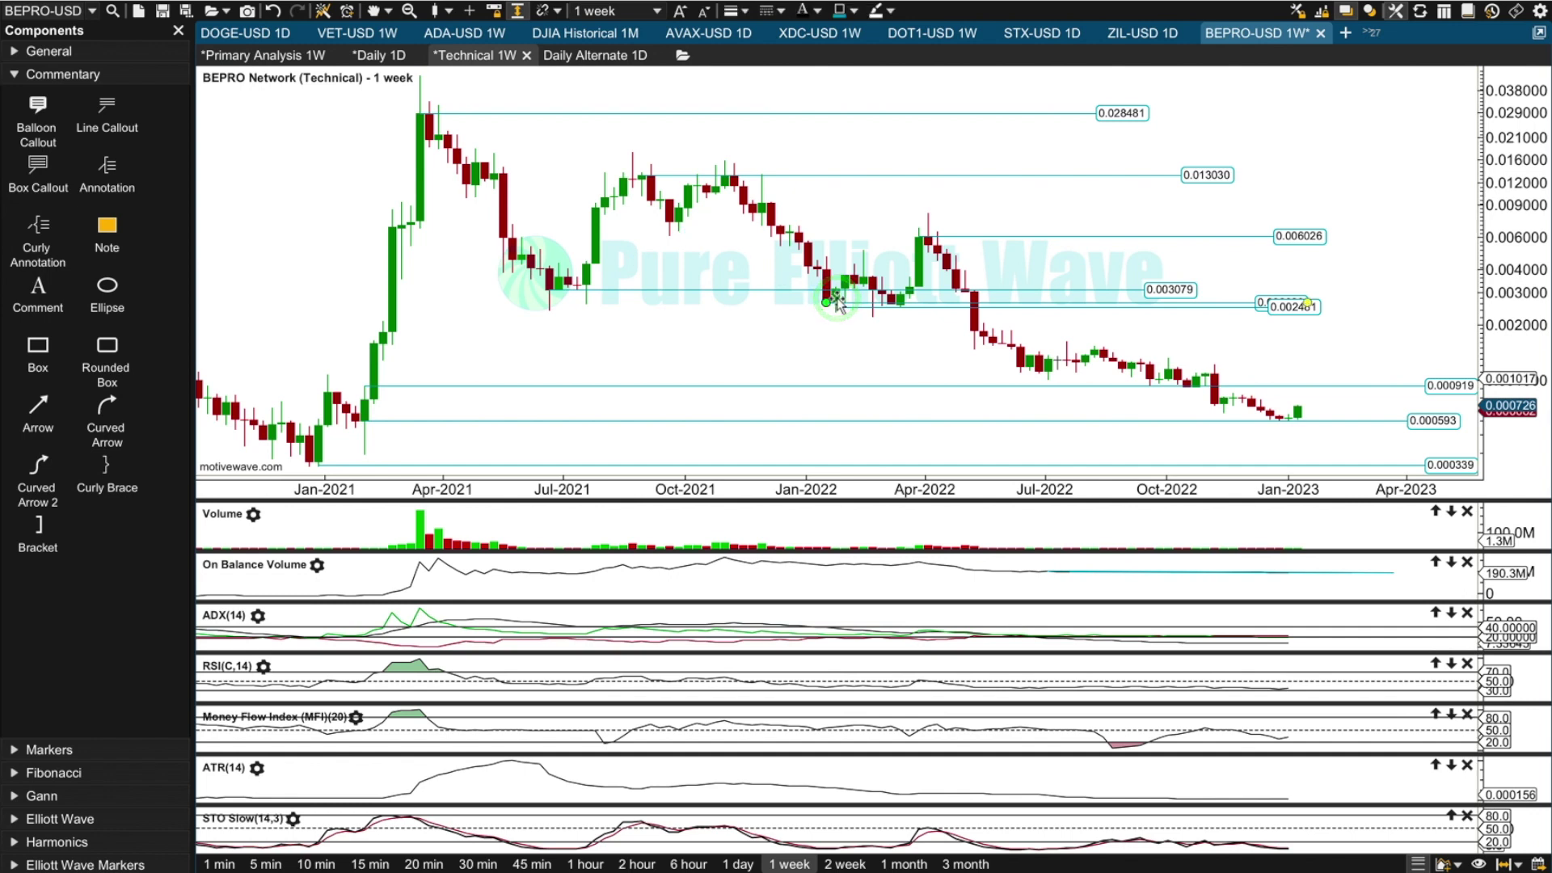
left_click(903, 293)
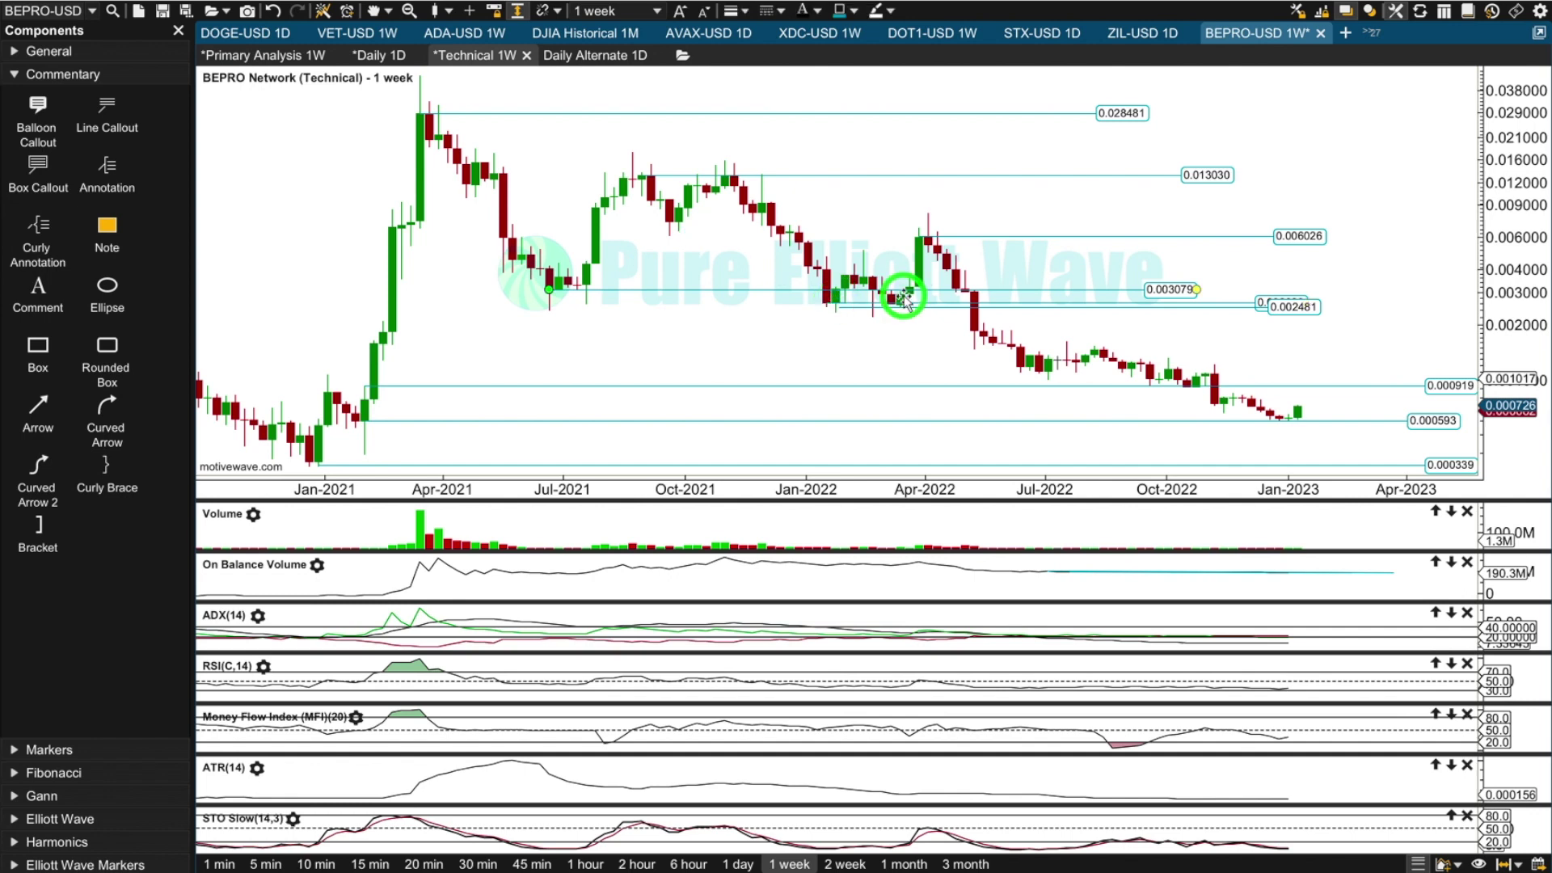
left_click(1051, 364)
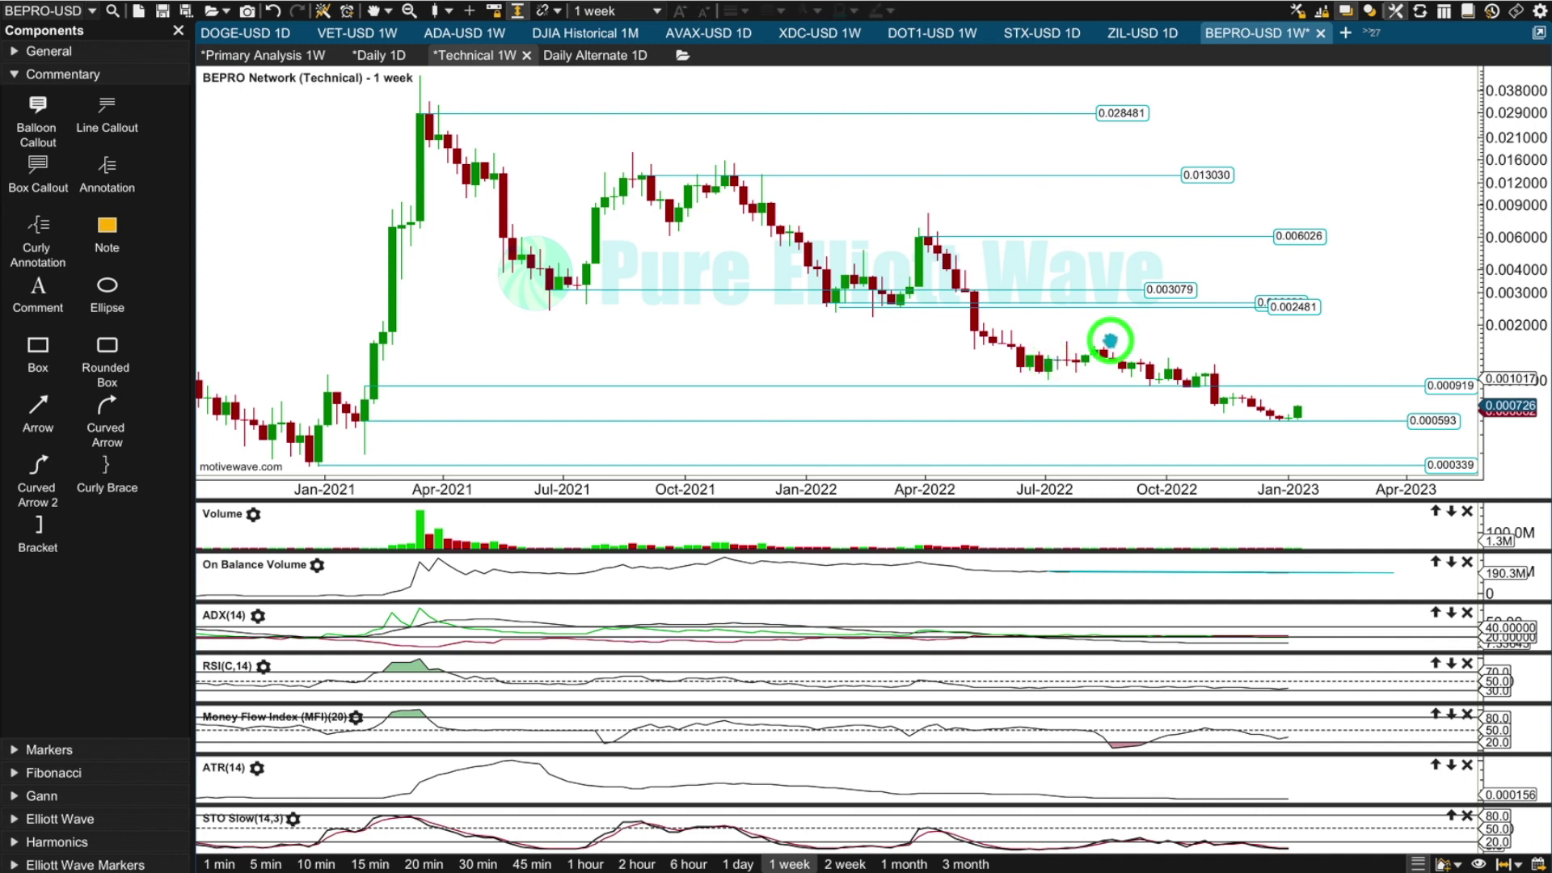
left_click(1298, 412)
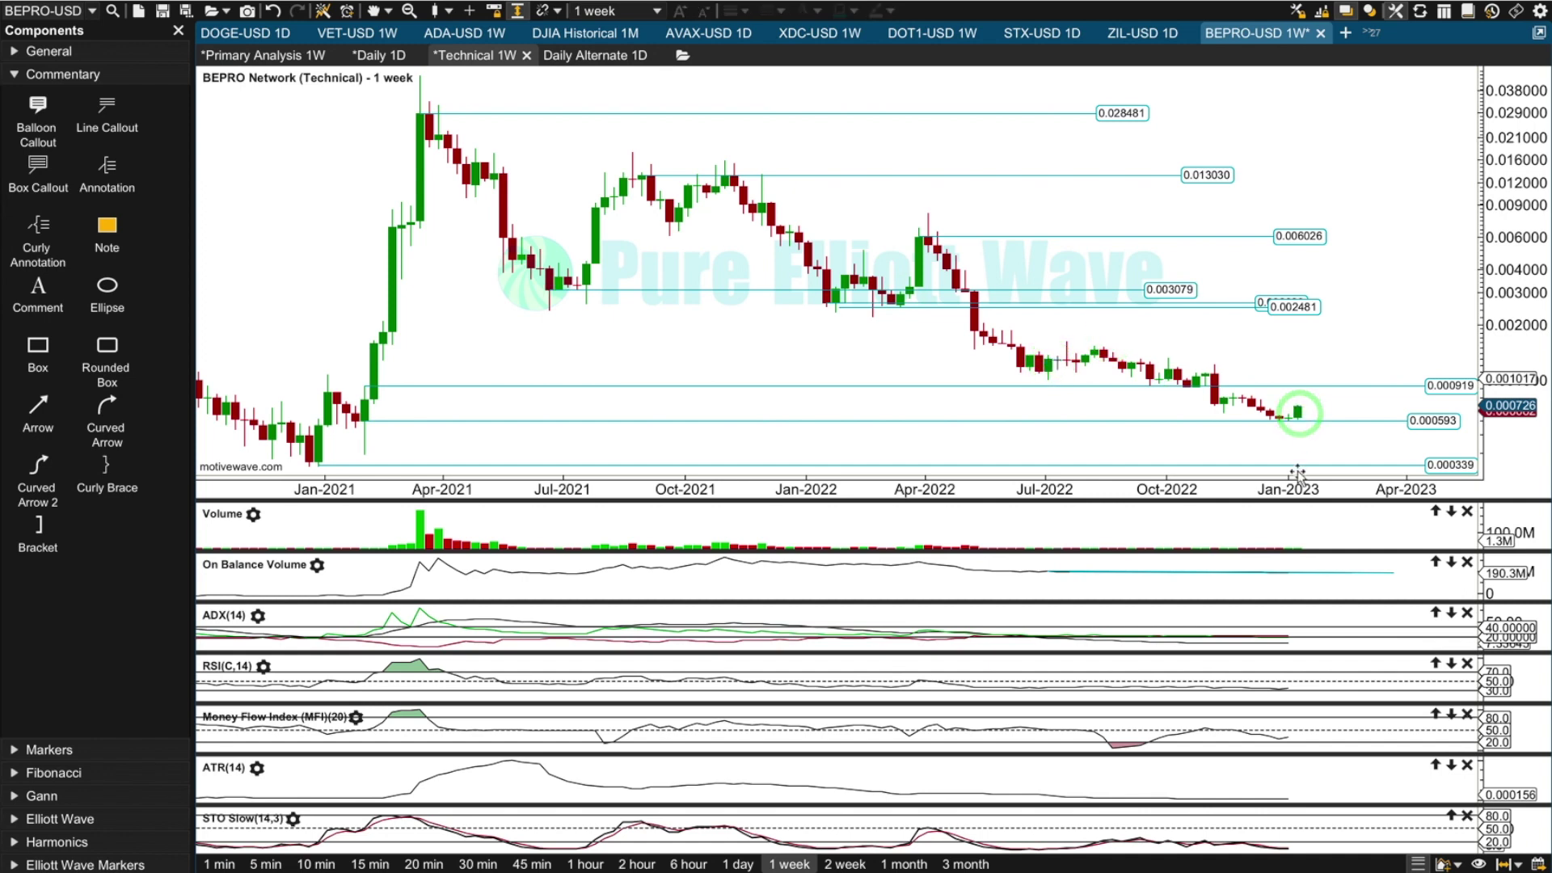
- Enlarge the weekly Volume pane to examine the latest volume bars and compare them with the most recent price candles
left_click_drag(1296, 499, 1306, 166)
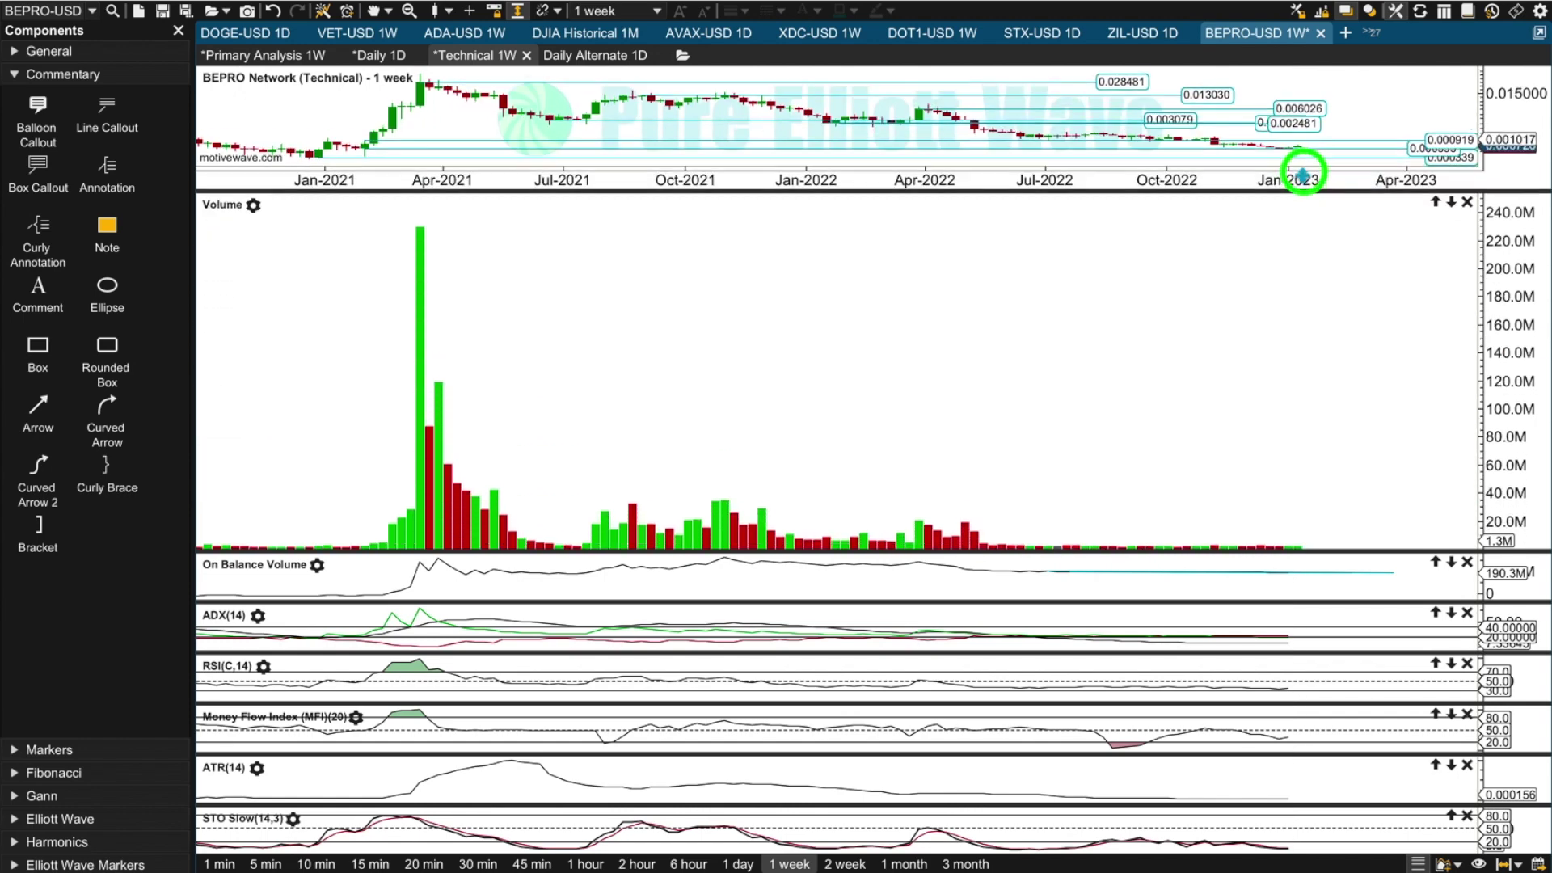
left_click_drag(1252, 339, 894, 337)
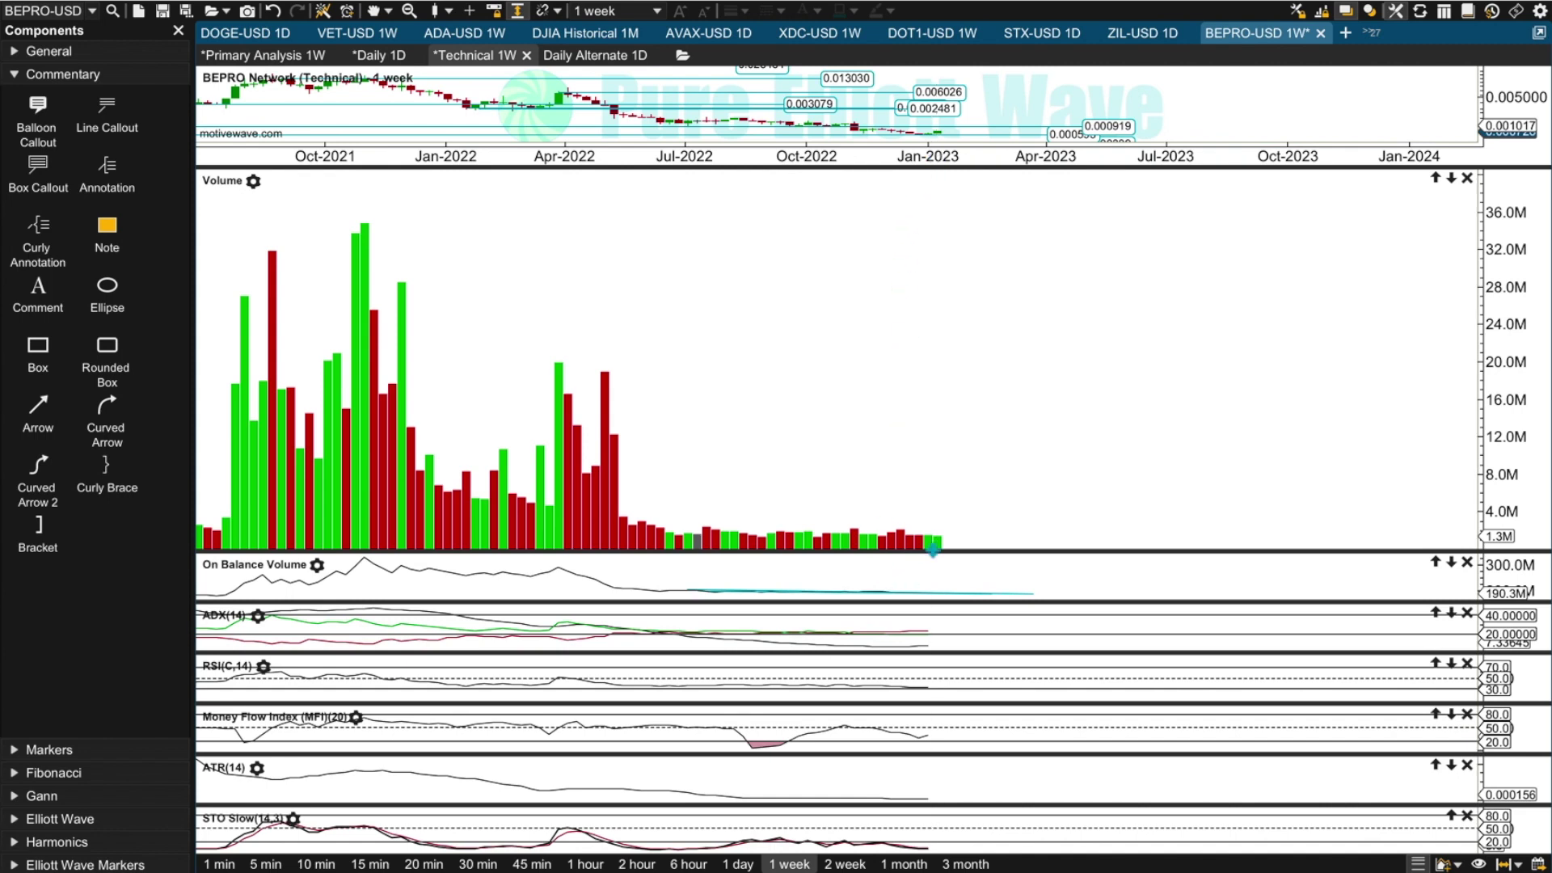
left_click(934, 538)
left_click(929, 543)
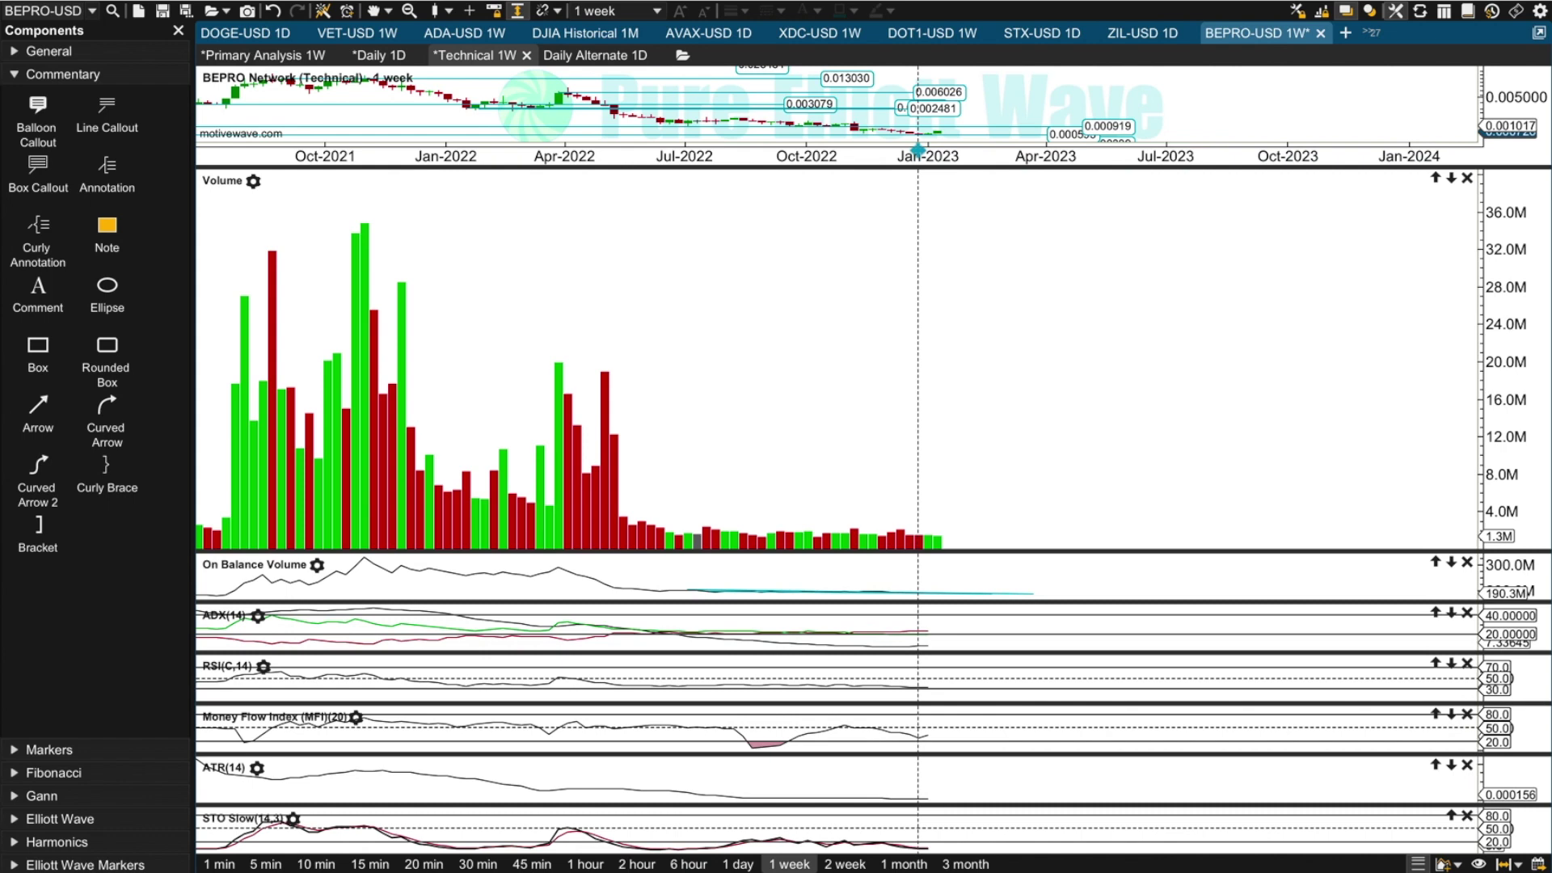
left_click(921, 535)
left_click_drag(925, 539, 1049, 485)
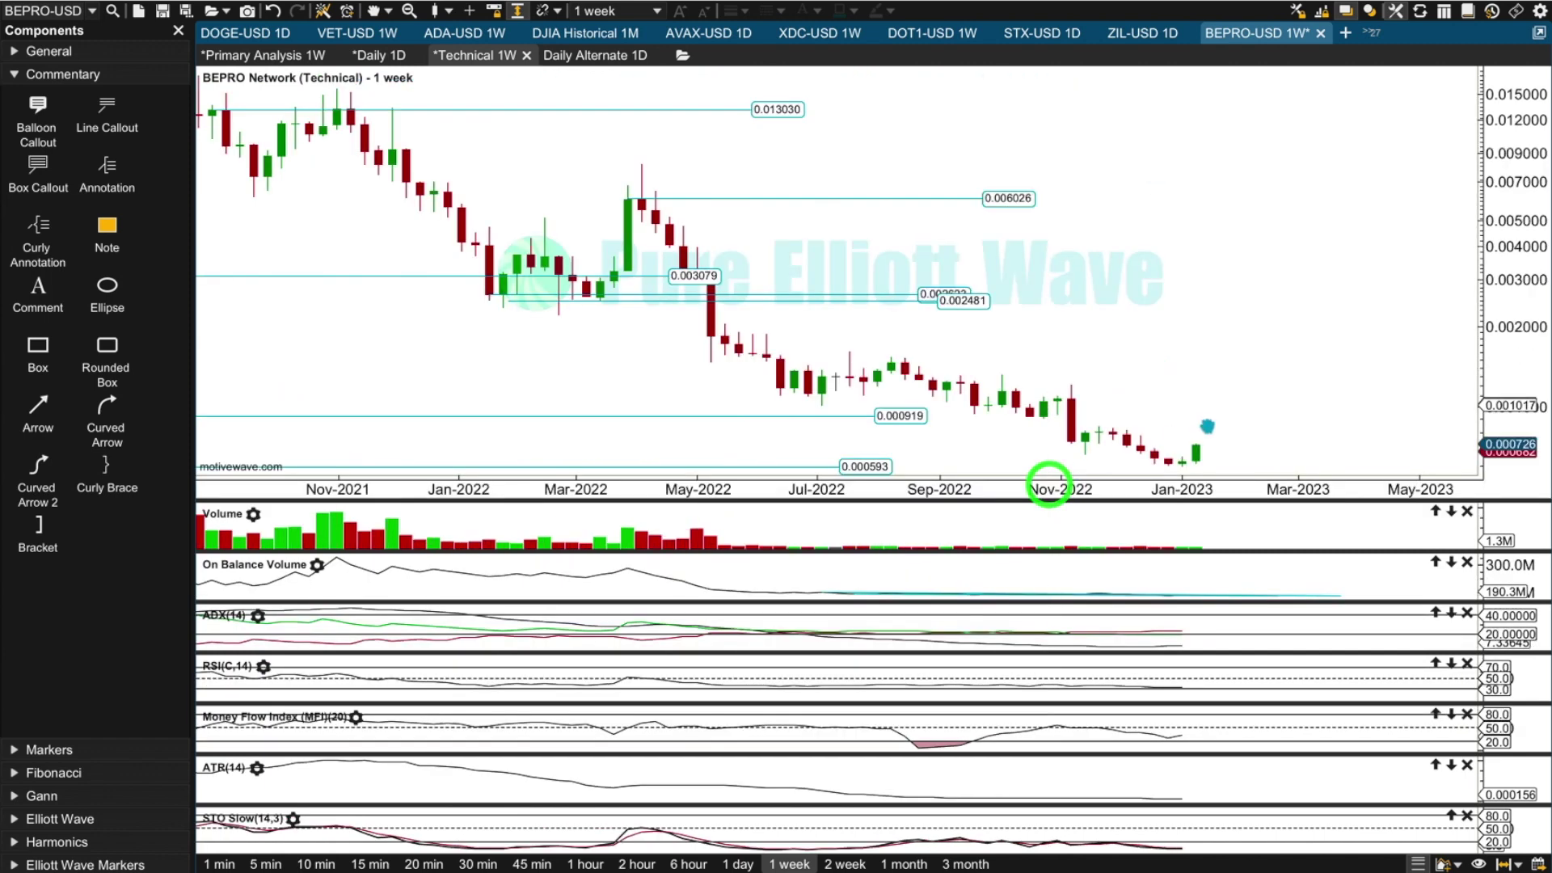
left_click(1178, 464)
- Enlarge the weekly On Balance Volume pane and examine the line between its two trendlines alongside recent price
left_click_drag(1165, 499, 1189, 89)
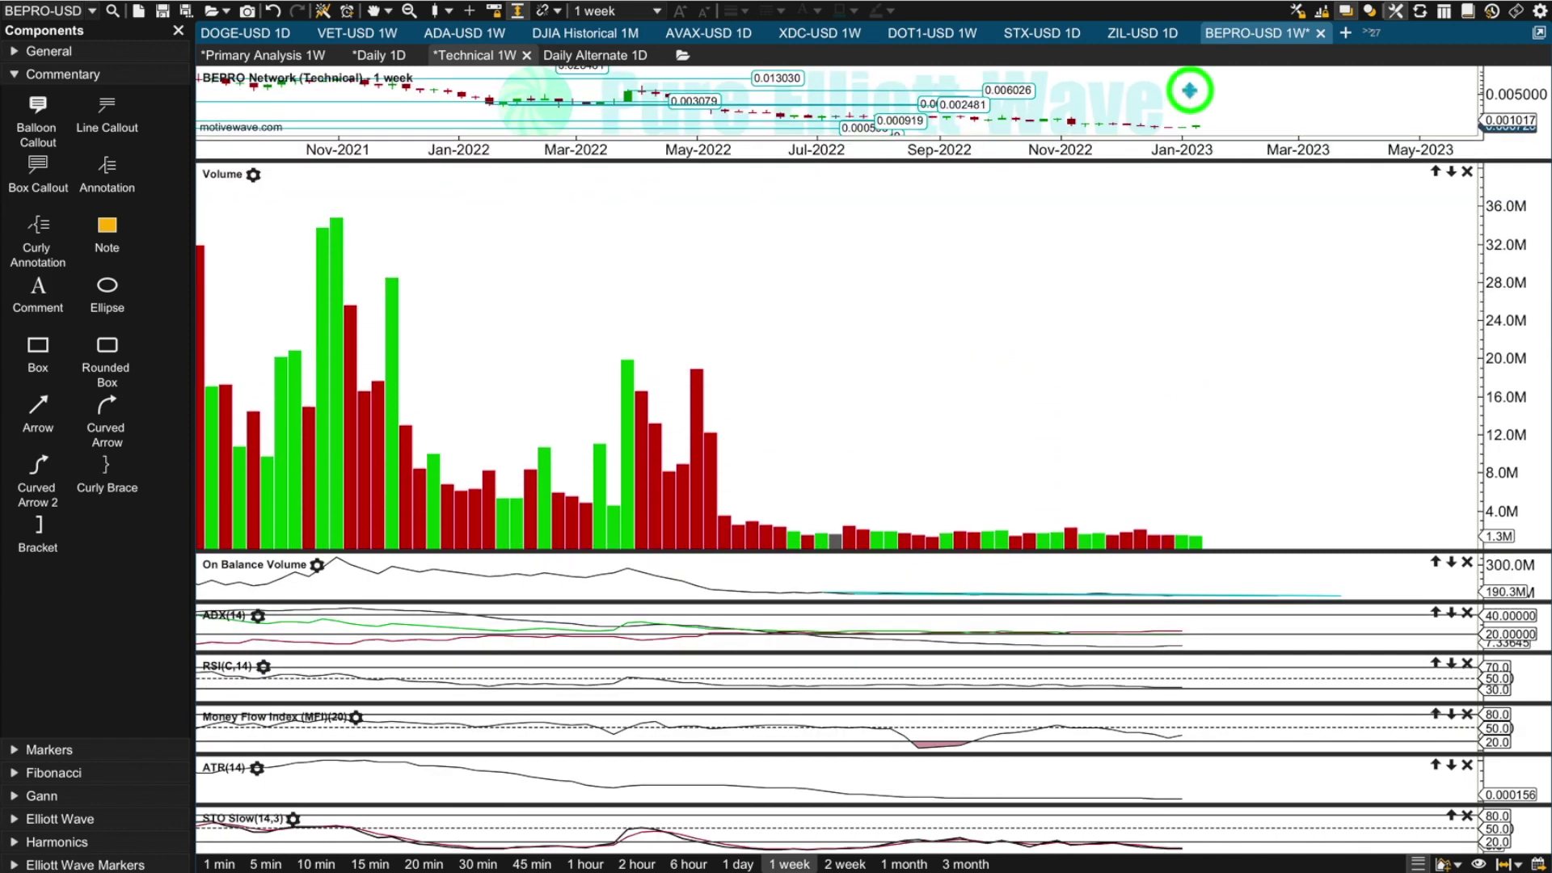
left_click_drag(1119, 554, 1161, 70)
left_click(954, 582)
left_click(1157, 589)
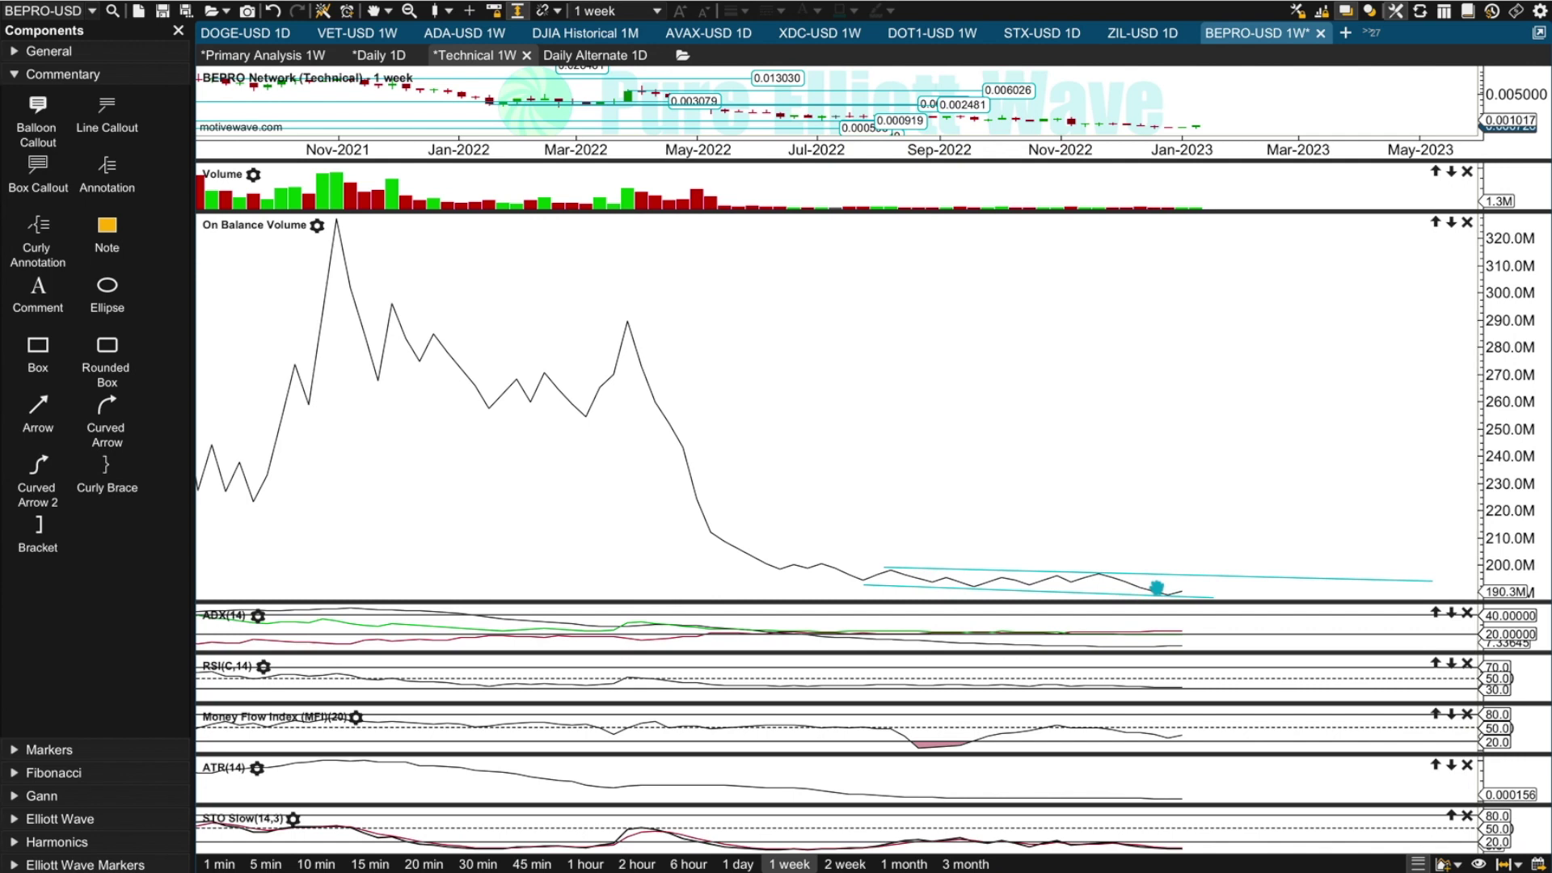
left_click(1217, 559)
left_click(1172, 155)
- Enlarge the weekly ADX pane and examine the ADX and directional lines, comparing recent readings with the 2021 advance
left_click_drag(1153, 246, 1168, 133)
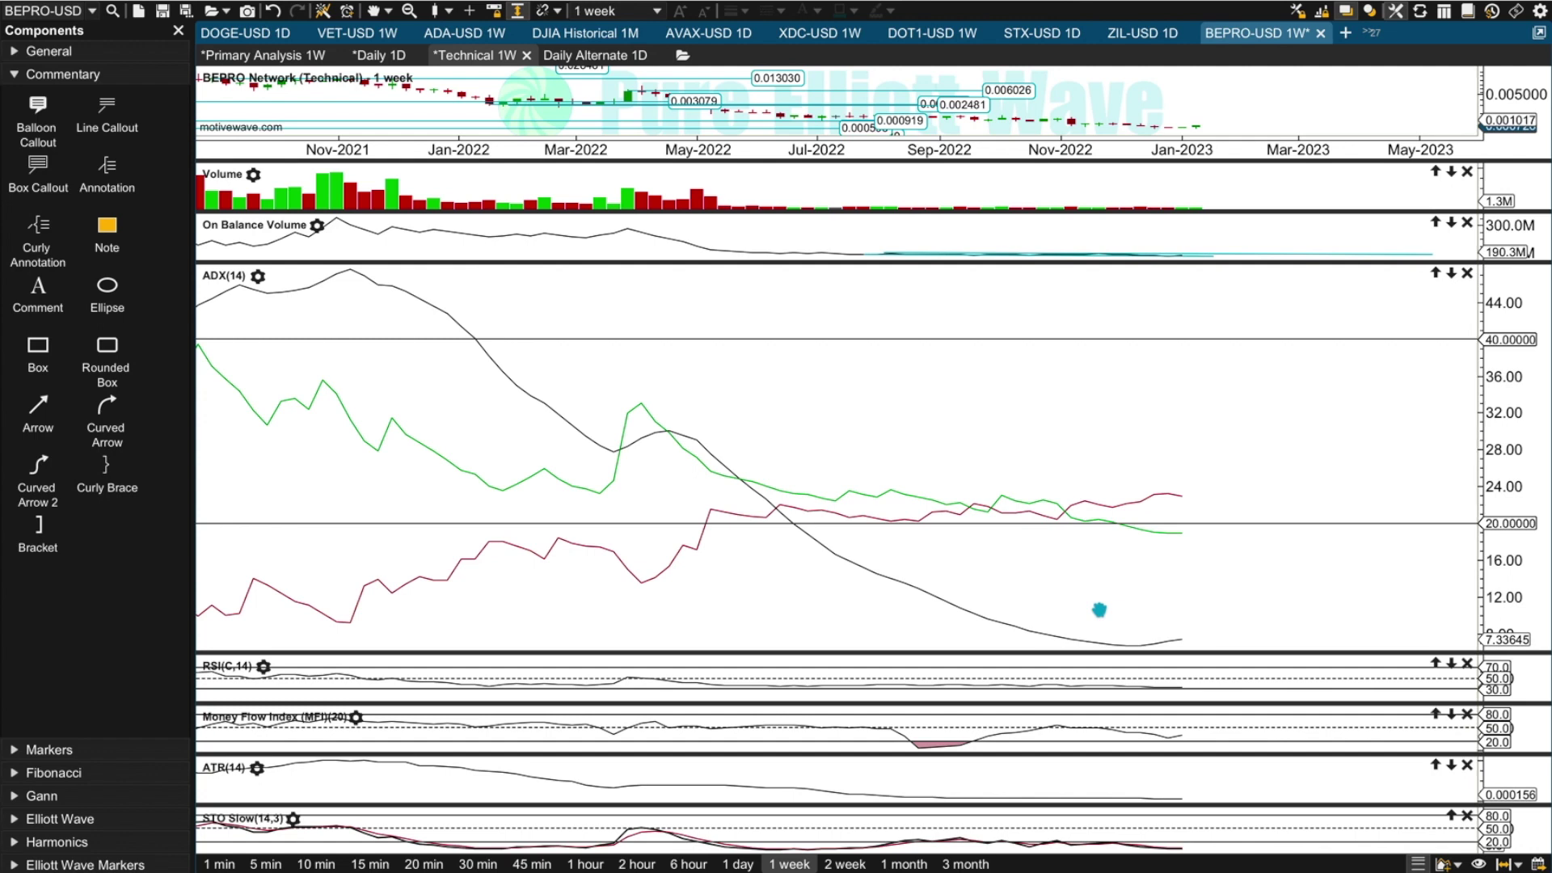
left_click(1199, 634)
left_click(1166, 493)
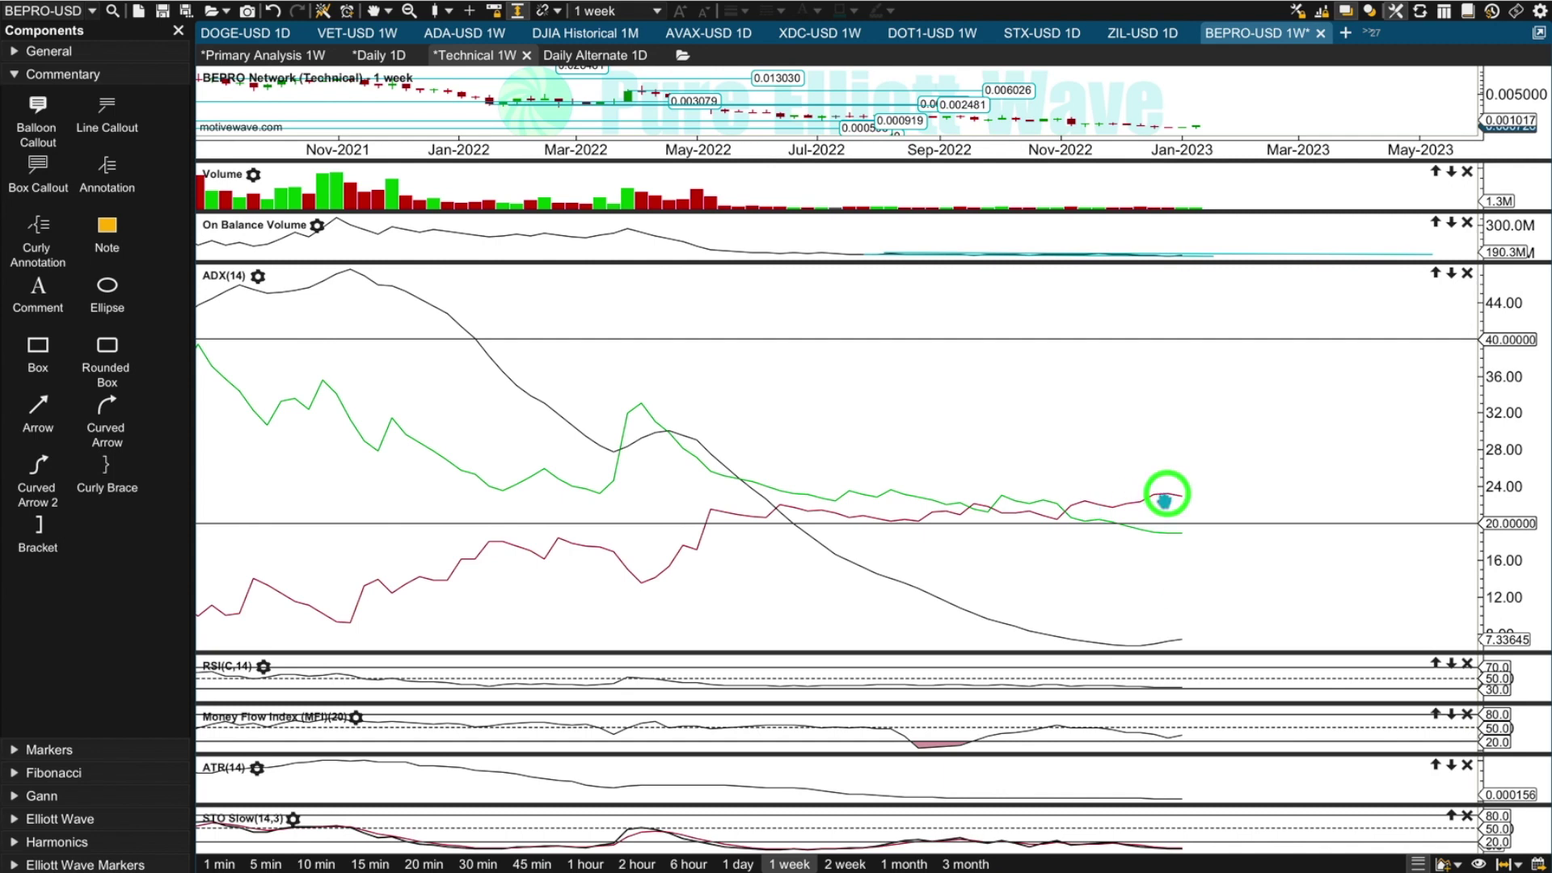
left_click(1175, 537)
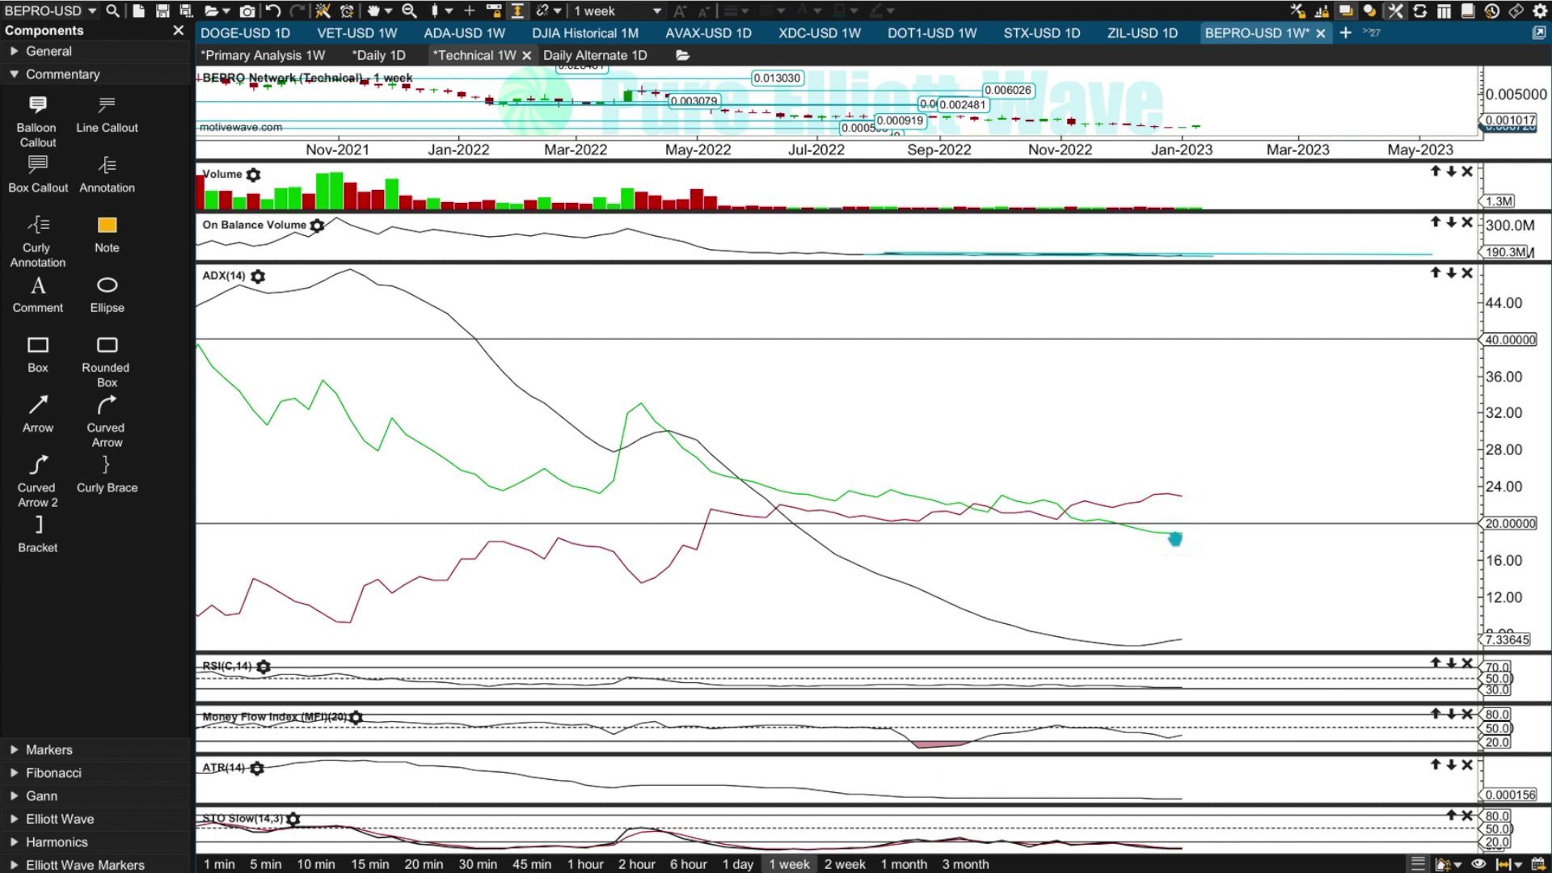
left_click(1168, 489)
left_click_drag(494, 574, 979, 527)
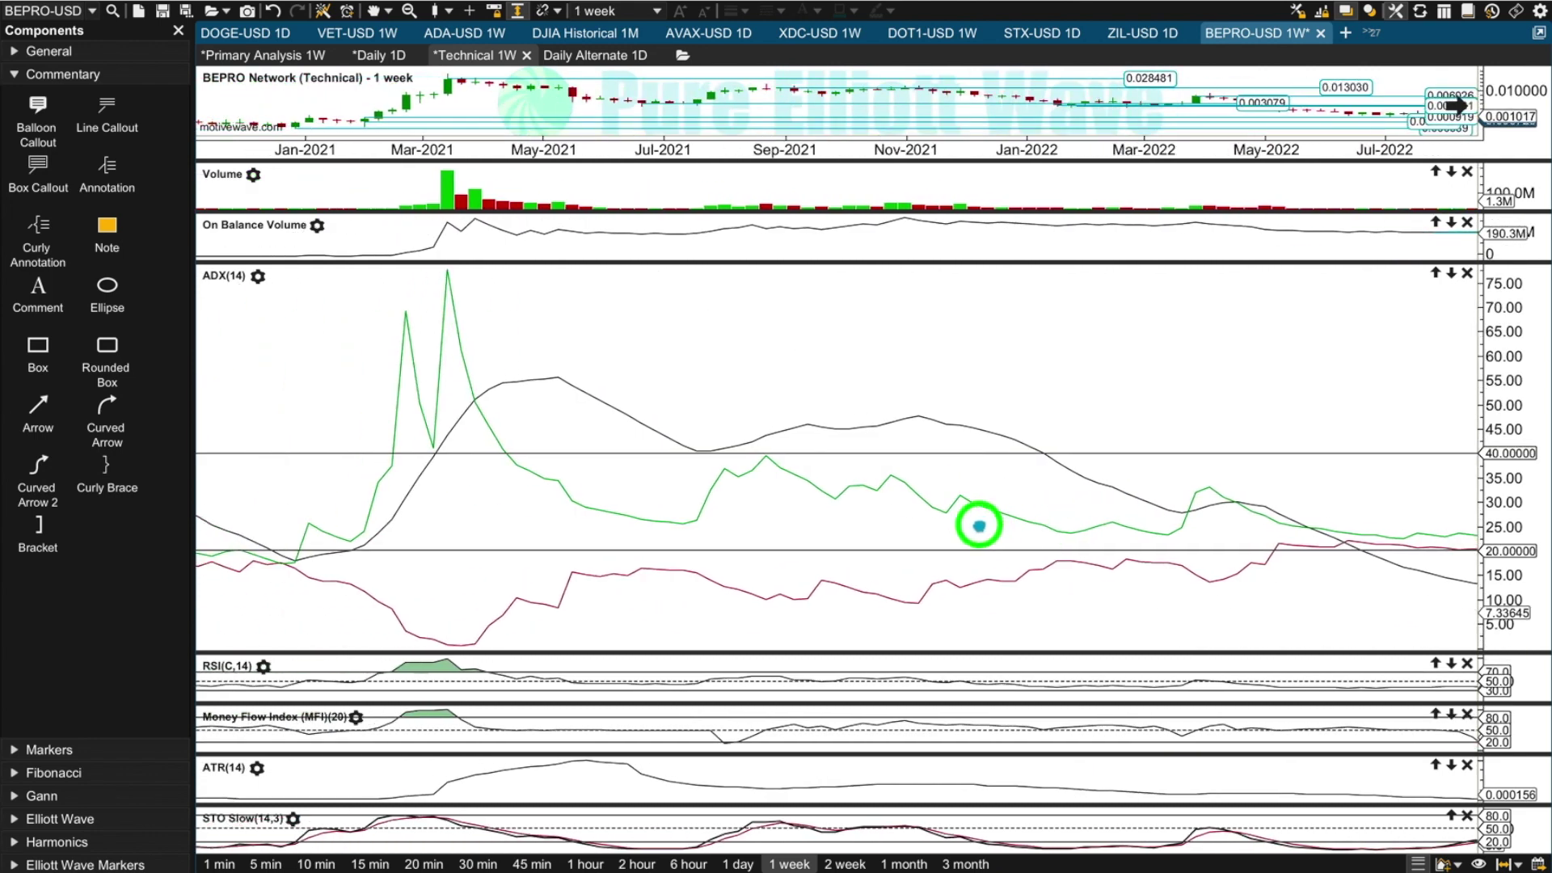
left_click_drag(979, 526, 589, 426)
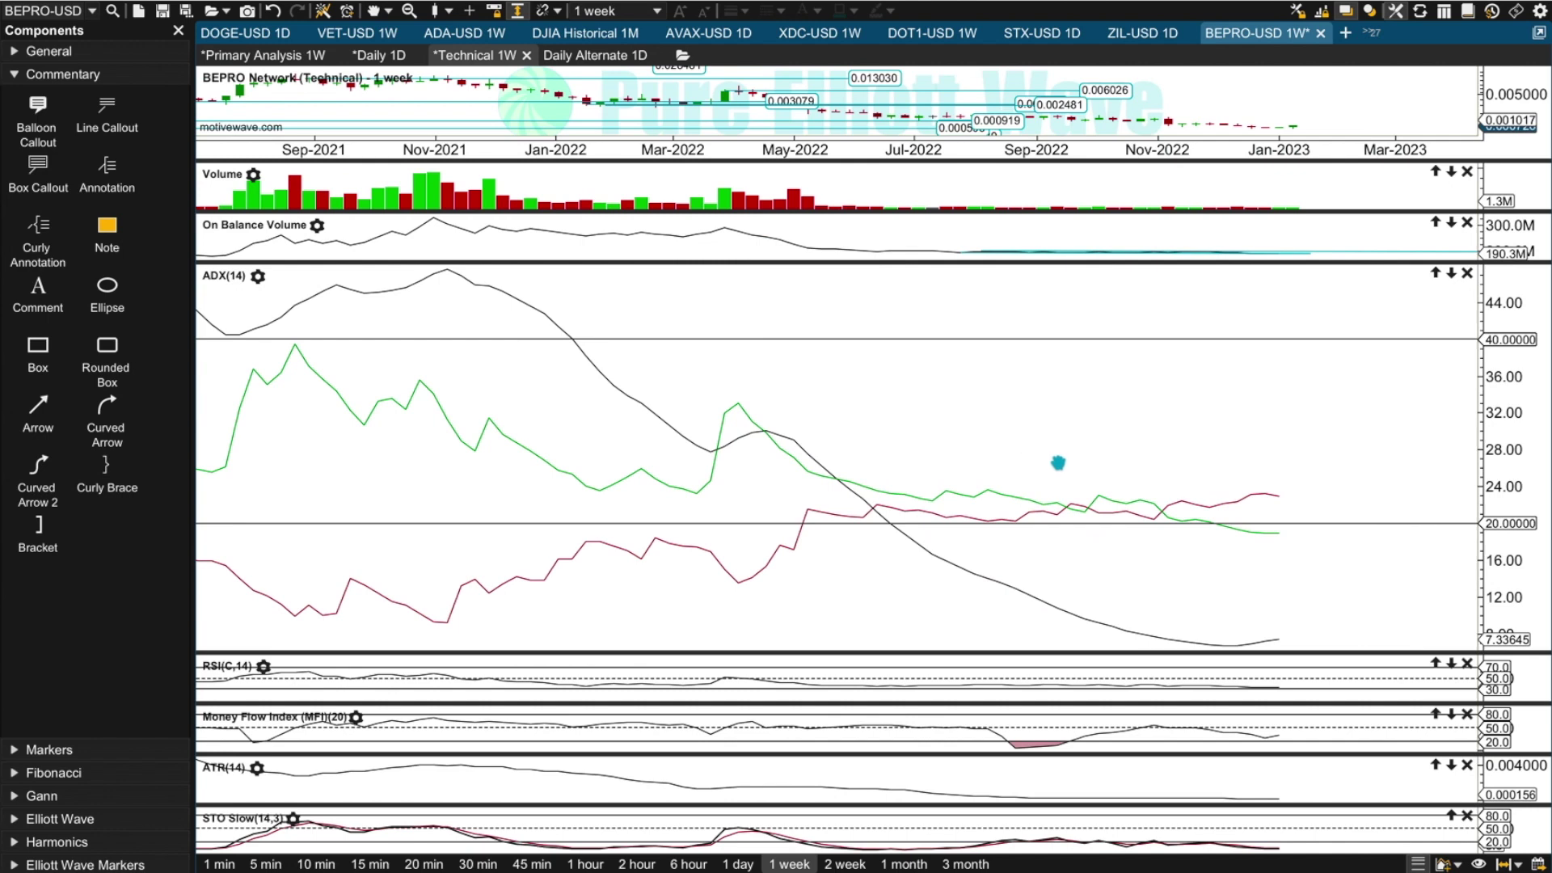
- Examine enlarged weekly RSI and Money Flow Index panes, comparing the recent RSI with its full history since 2020
left_click_drag(1323, 656, 1286, 208)
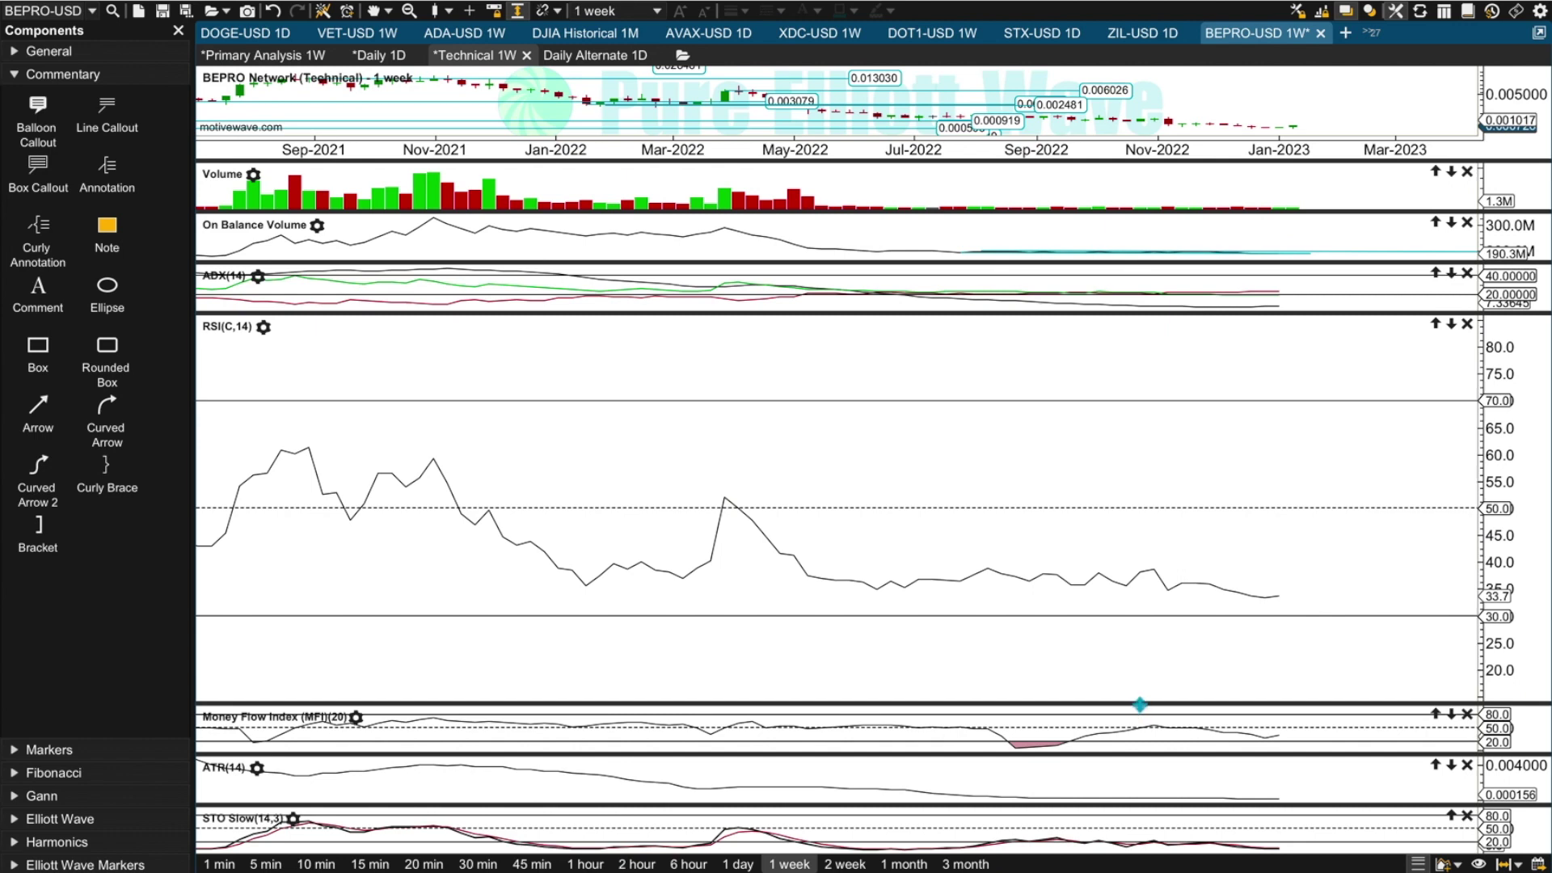
left_click_drag(1140, 705, 1154, 139)
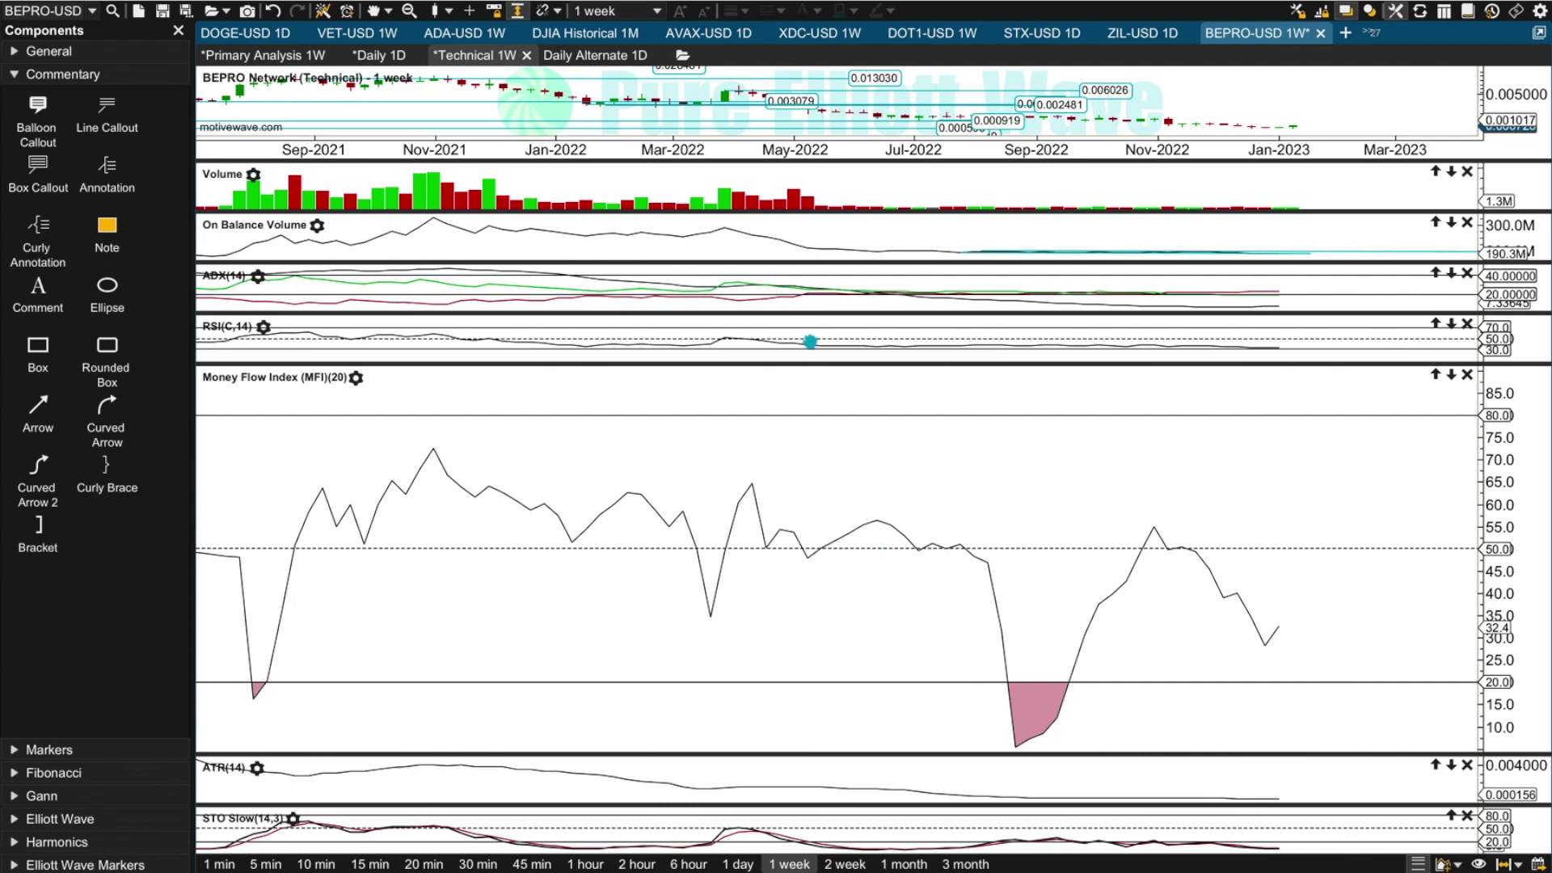
mouse_move(760, 136)
left_mouse_down()
mouse_move(831, 146)
mouse_move(755, 154)
left_mouse_up()
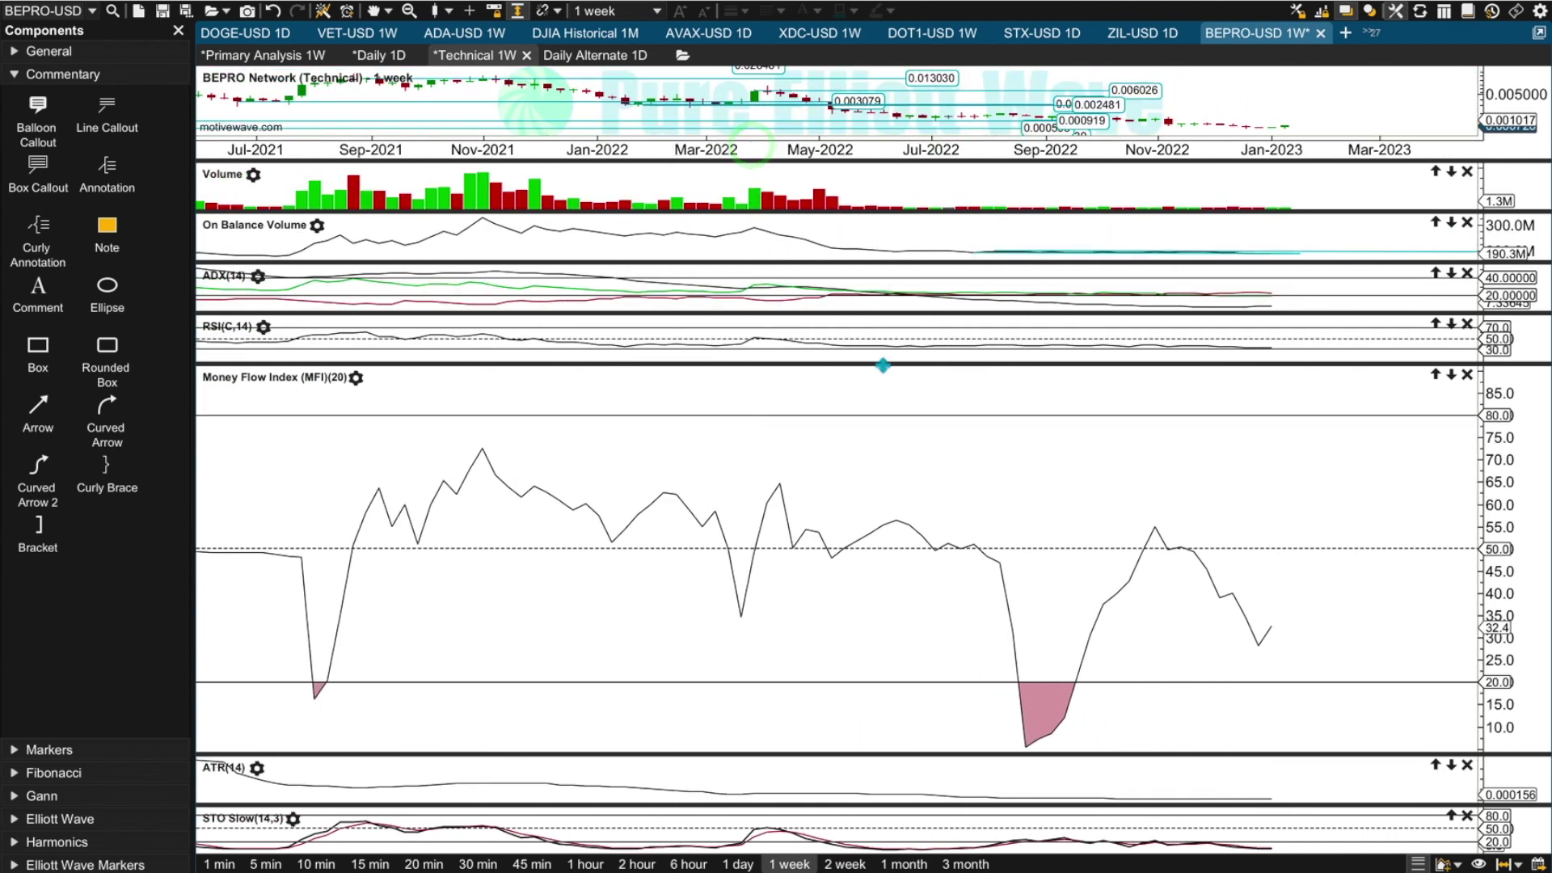
left_click_drag(881, 364, 883, 831)
left_click_drag(723, 146, 769, 150)
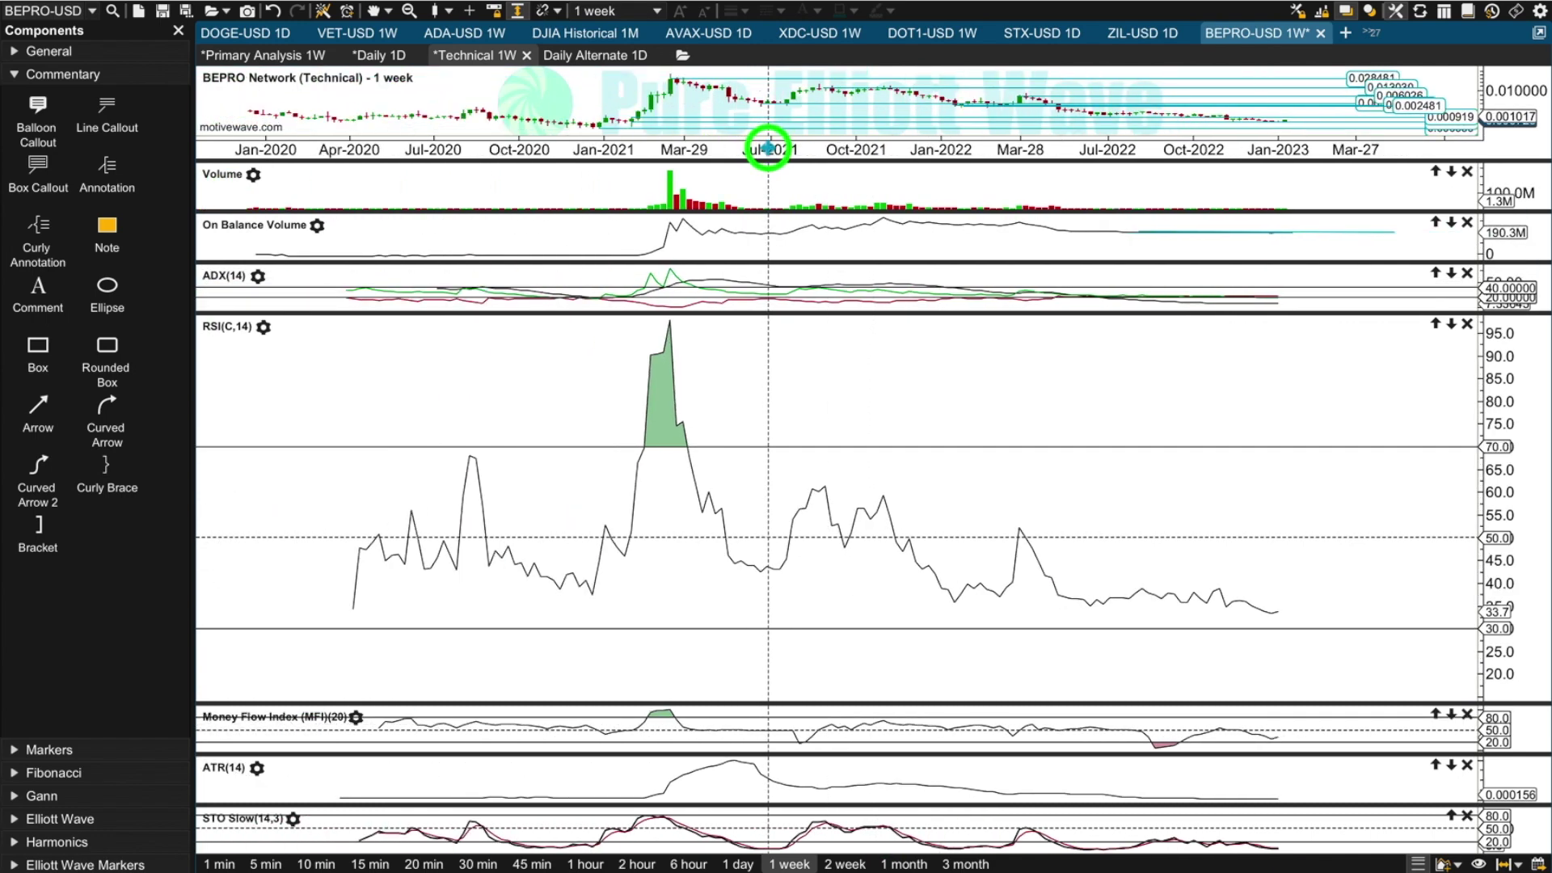
left_click_drag(769, 150, 725, 153)
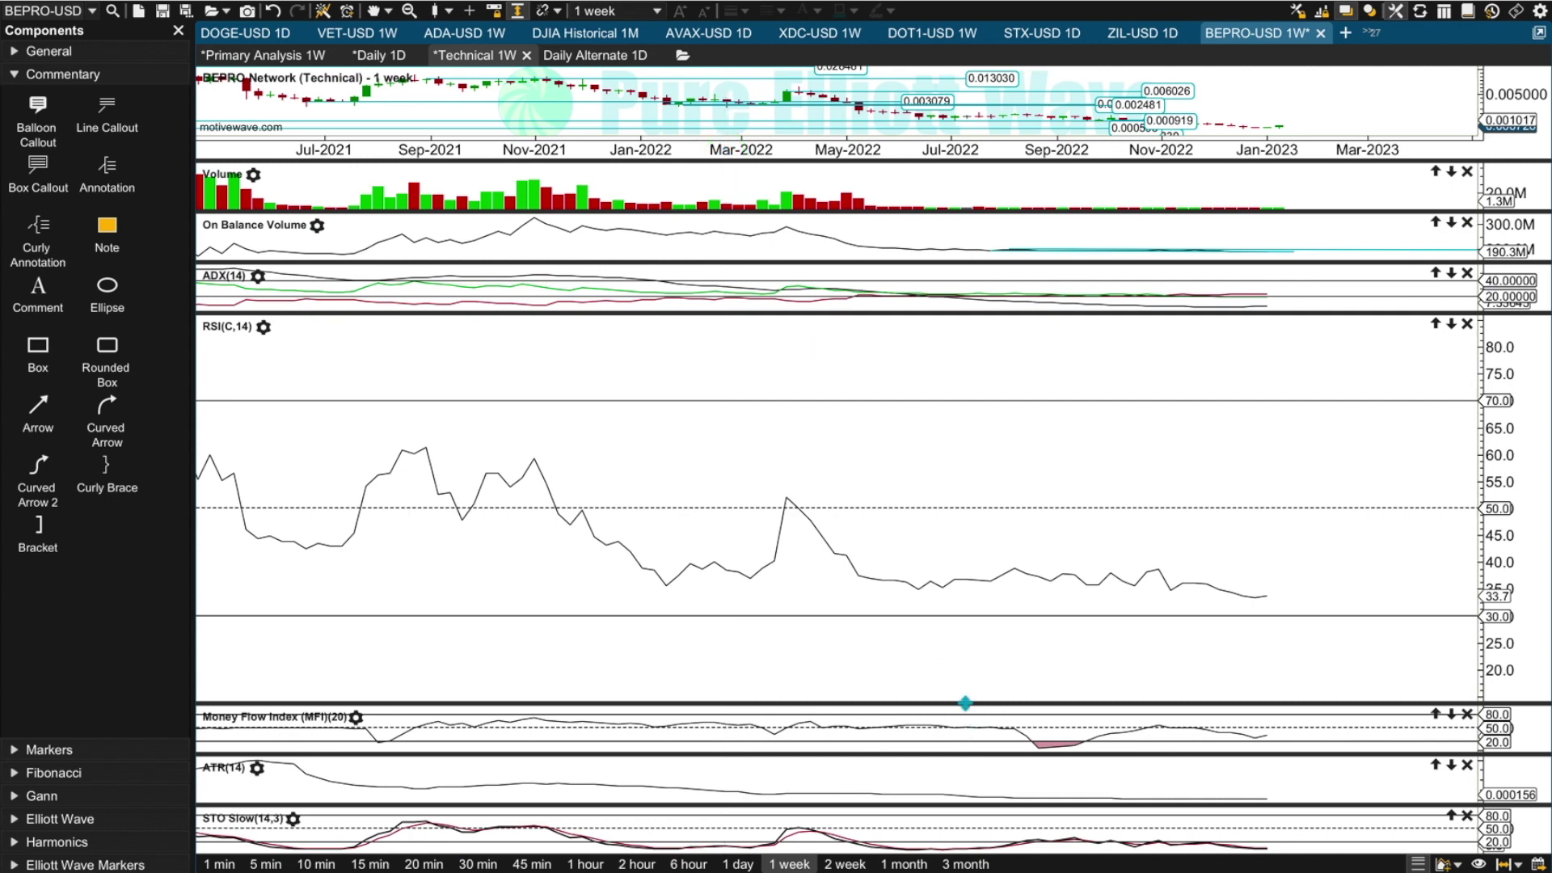
- Examine the enlarged weekly ATR and slow Stochastic panes, and review the latest candles near the 0.000593 level
left_click(994, 780)
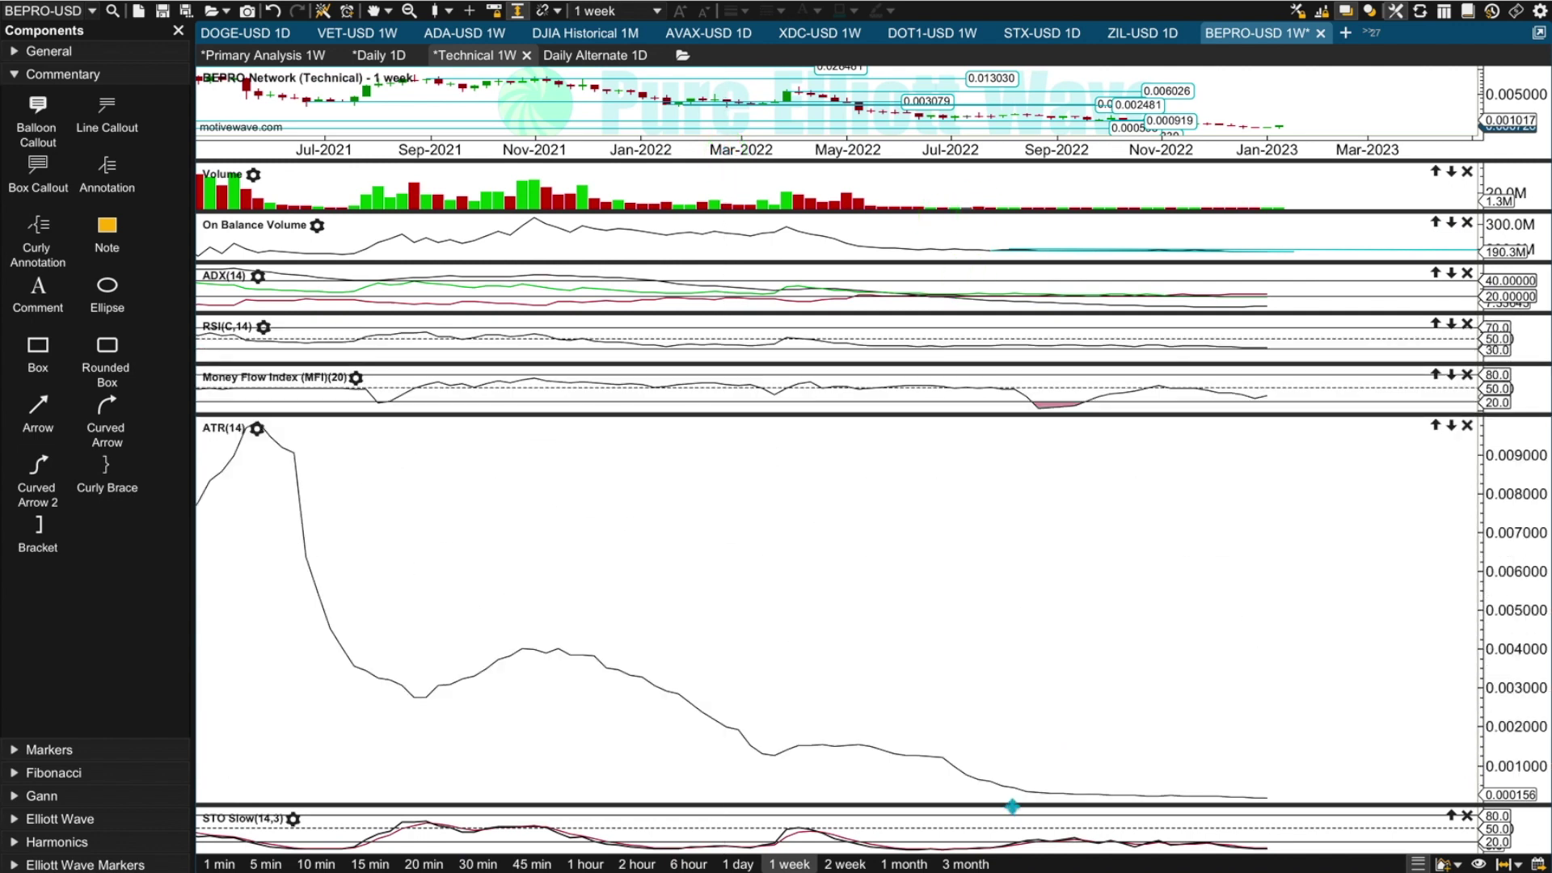
left_click(1012, 806)
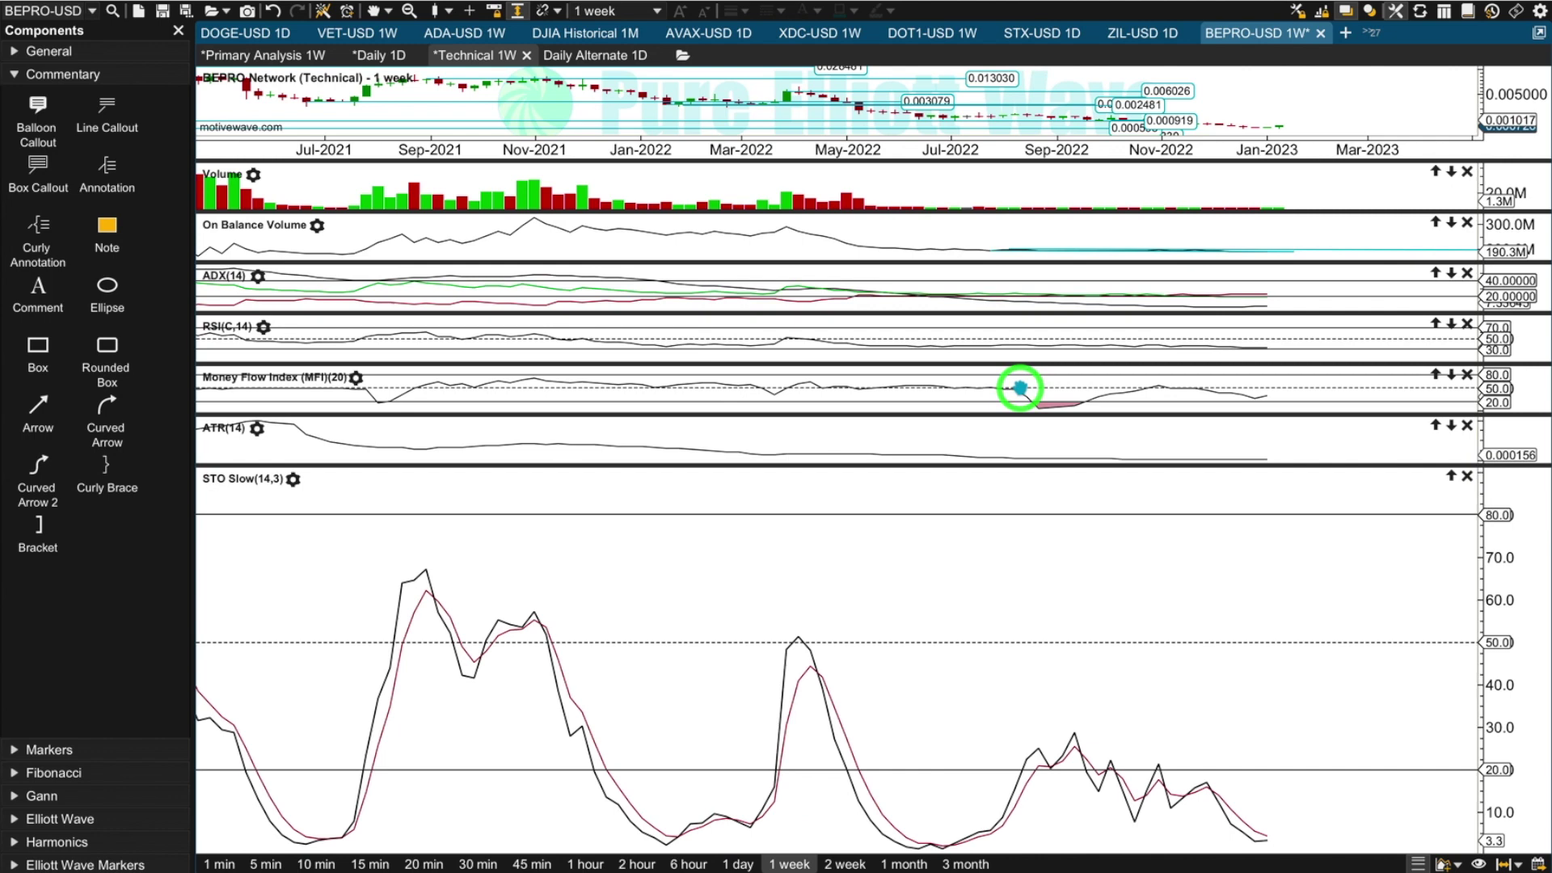
left_click(1303, 826)
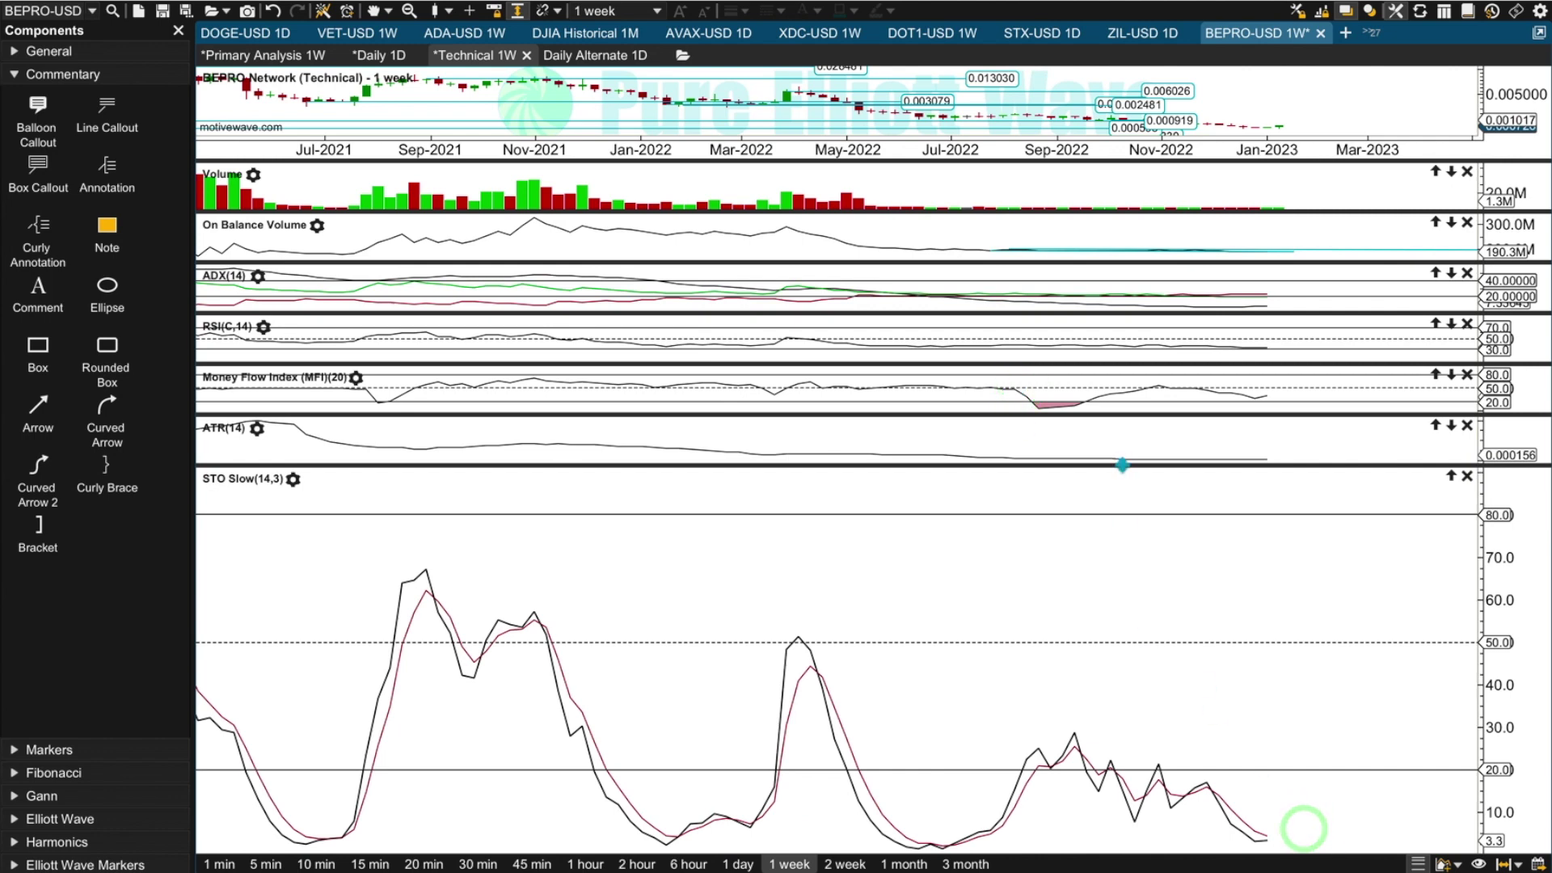
left_click(1128, 793)
left_click(1226, 812)
left_click(1107, 564)
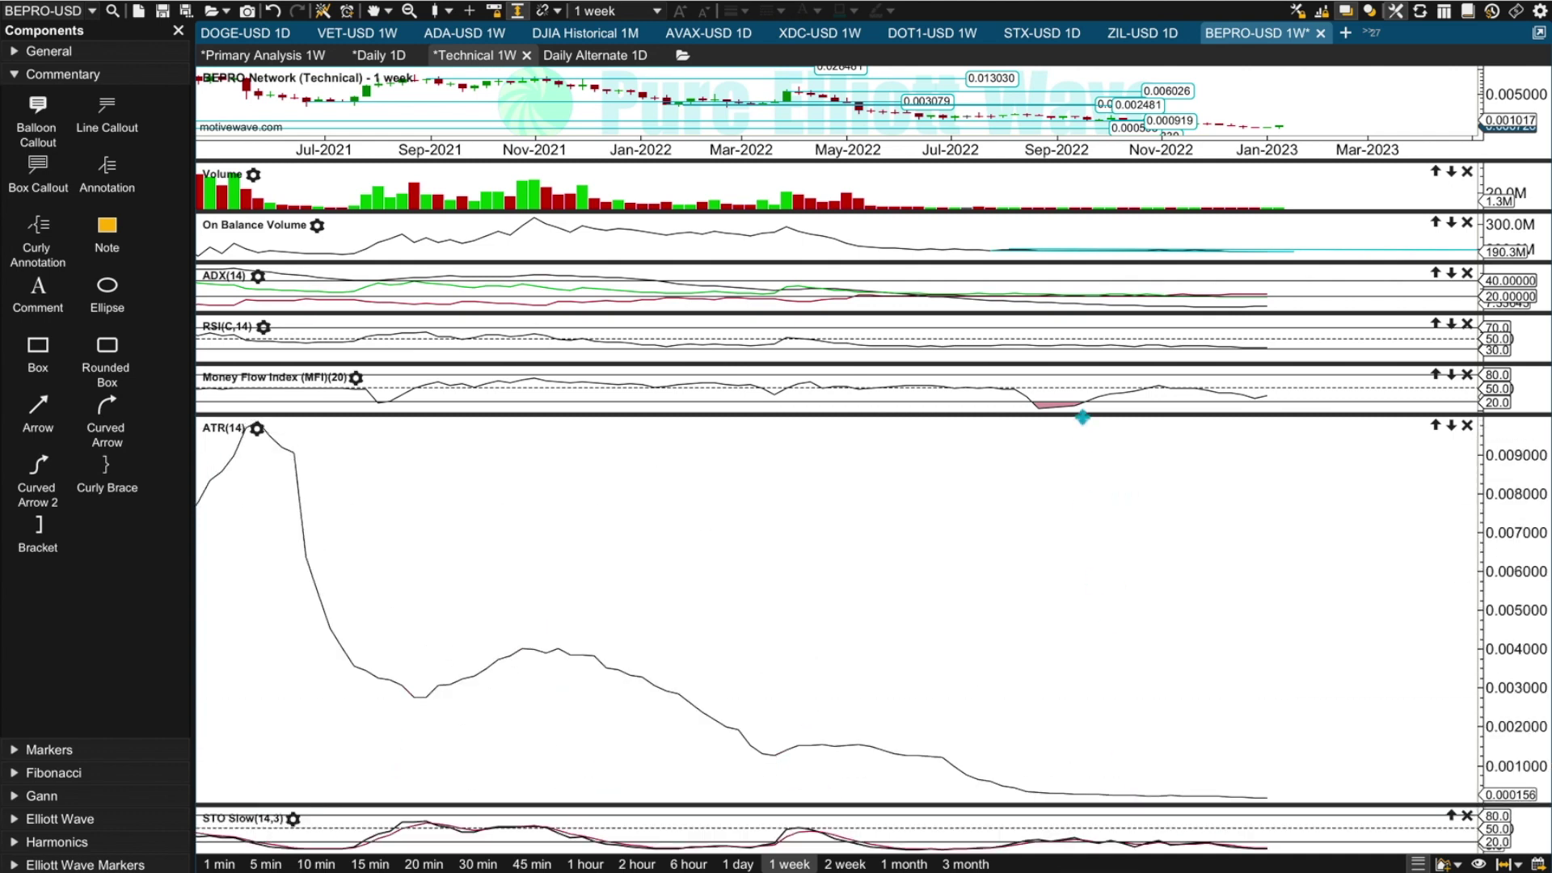
left_click(1082, 417)
left_click(1265, 463)
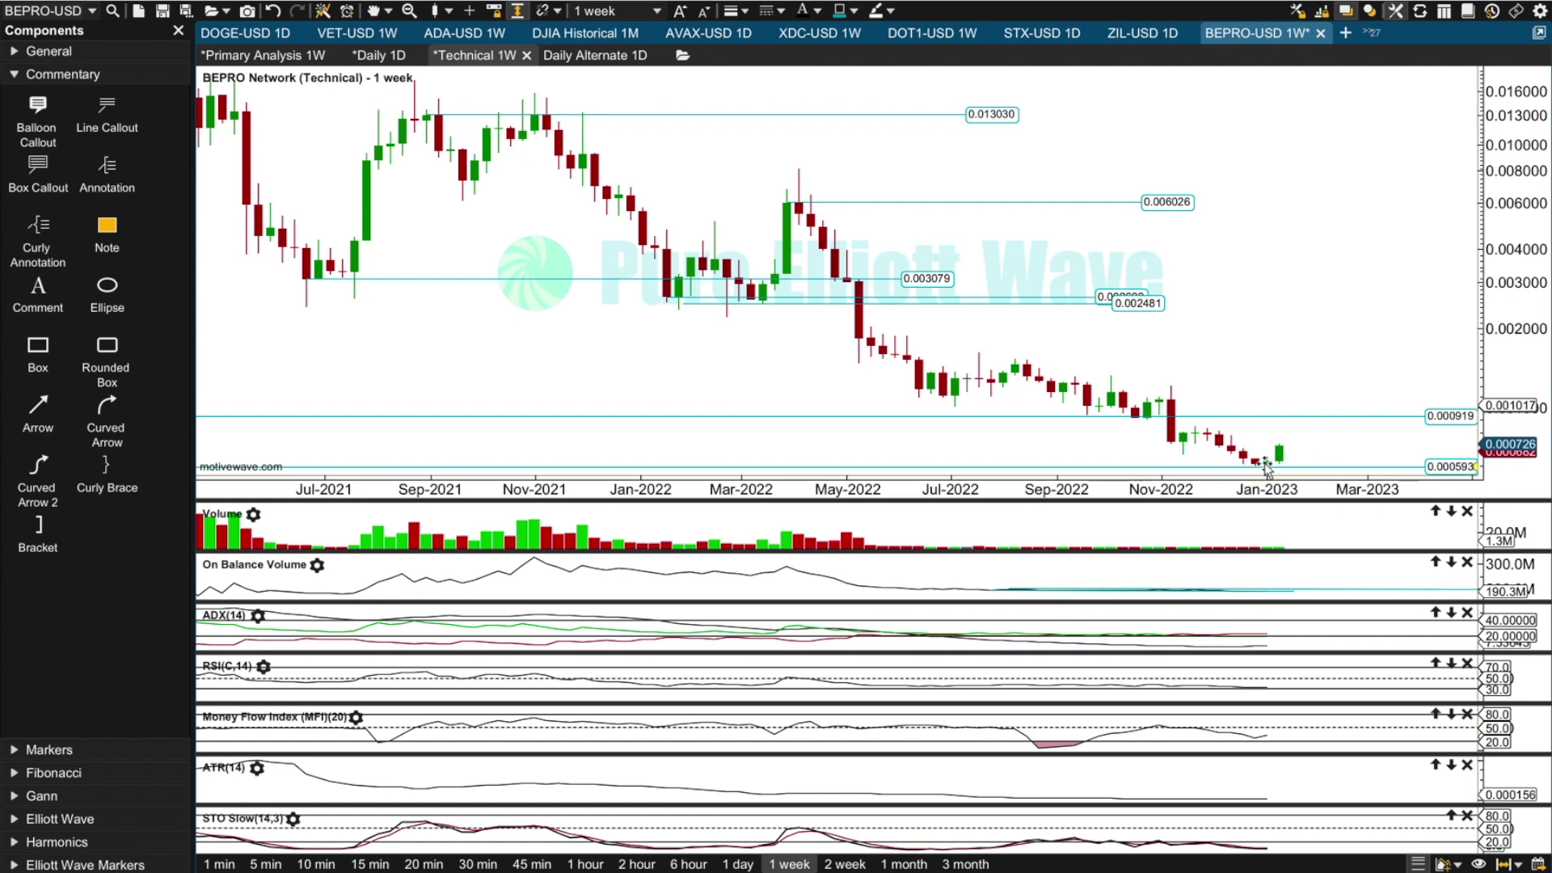
left_click(1294, 406)
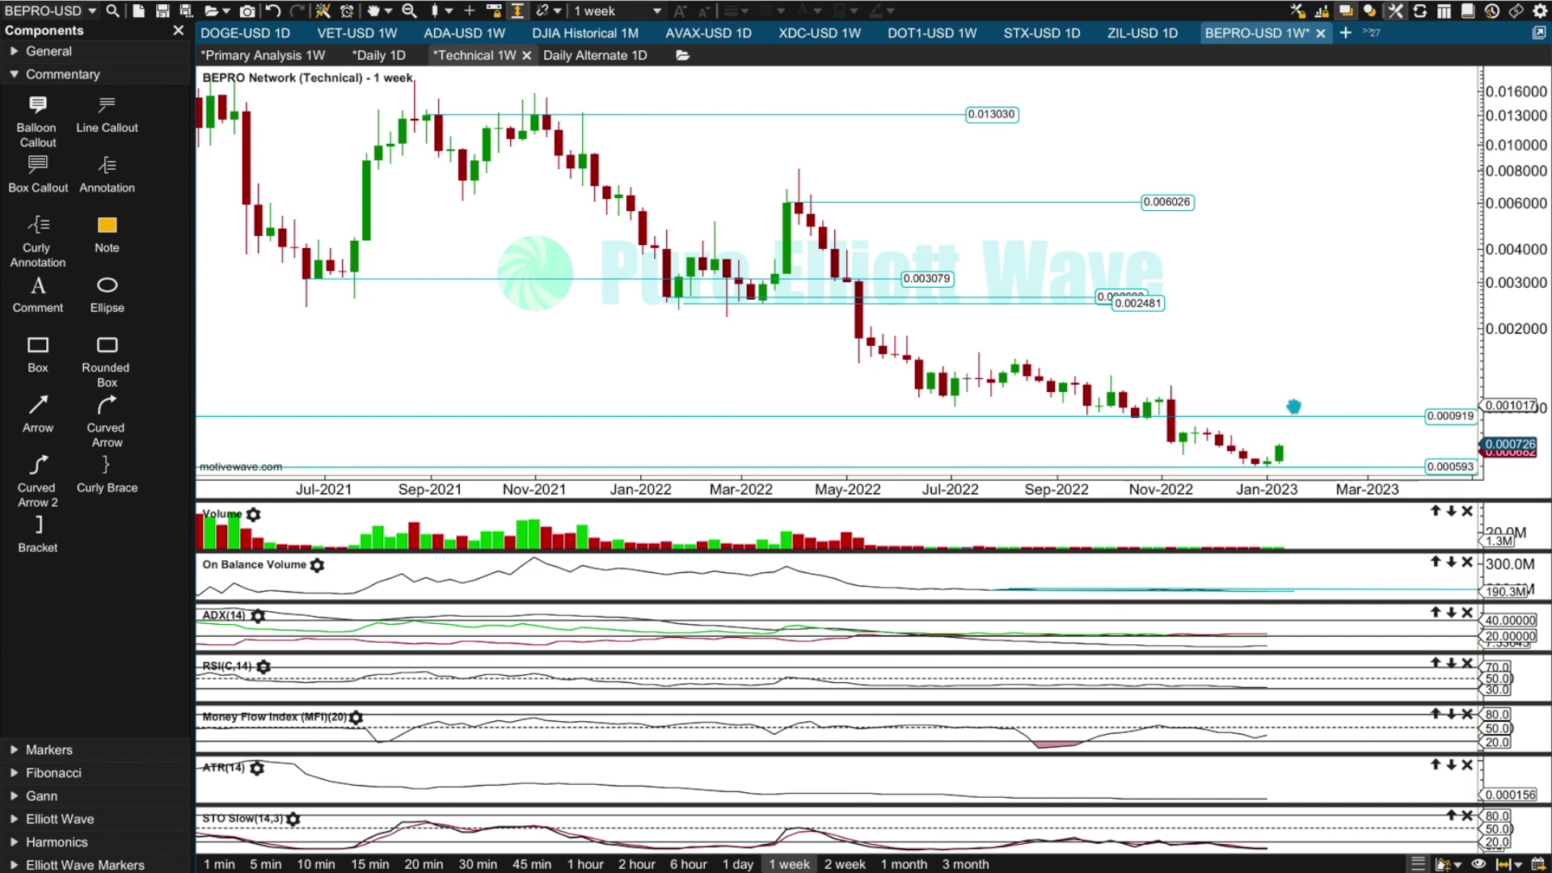
- Switch the Technical chart to daily bars and examine price and volume through the January 2023 rise
key("d")
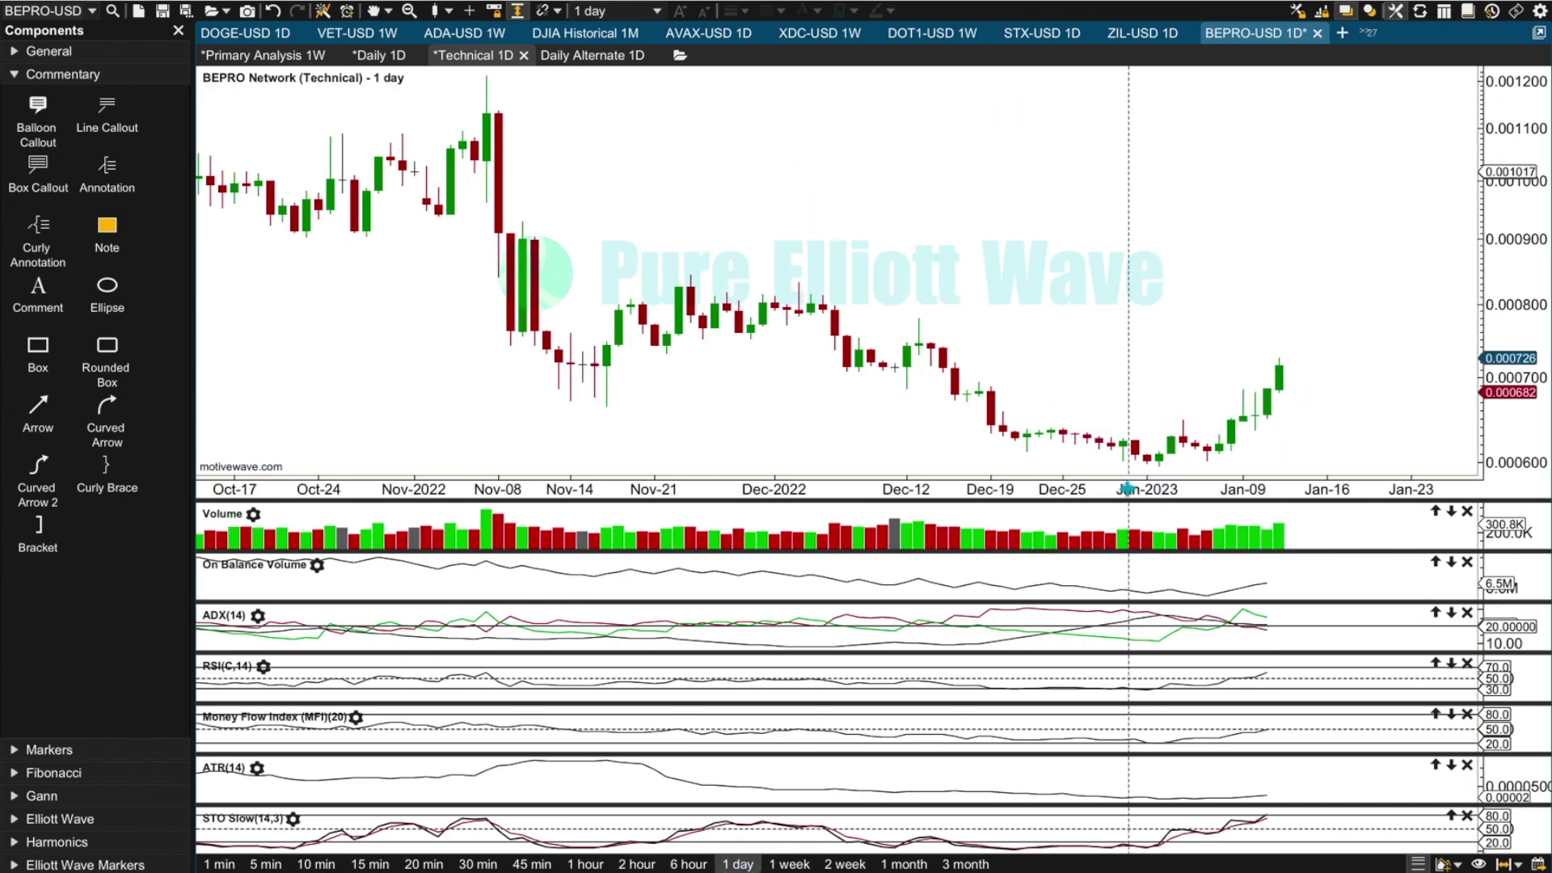
left_click(1161, 459)
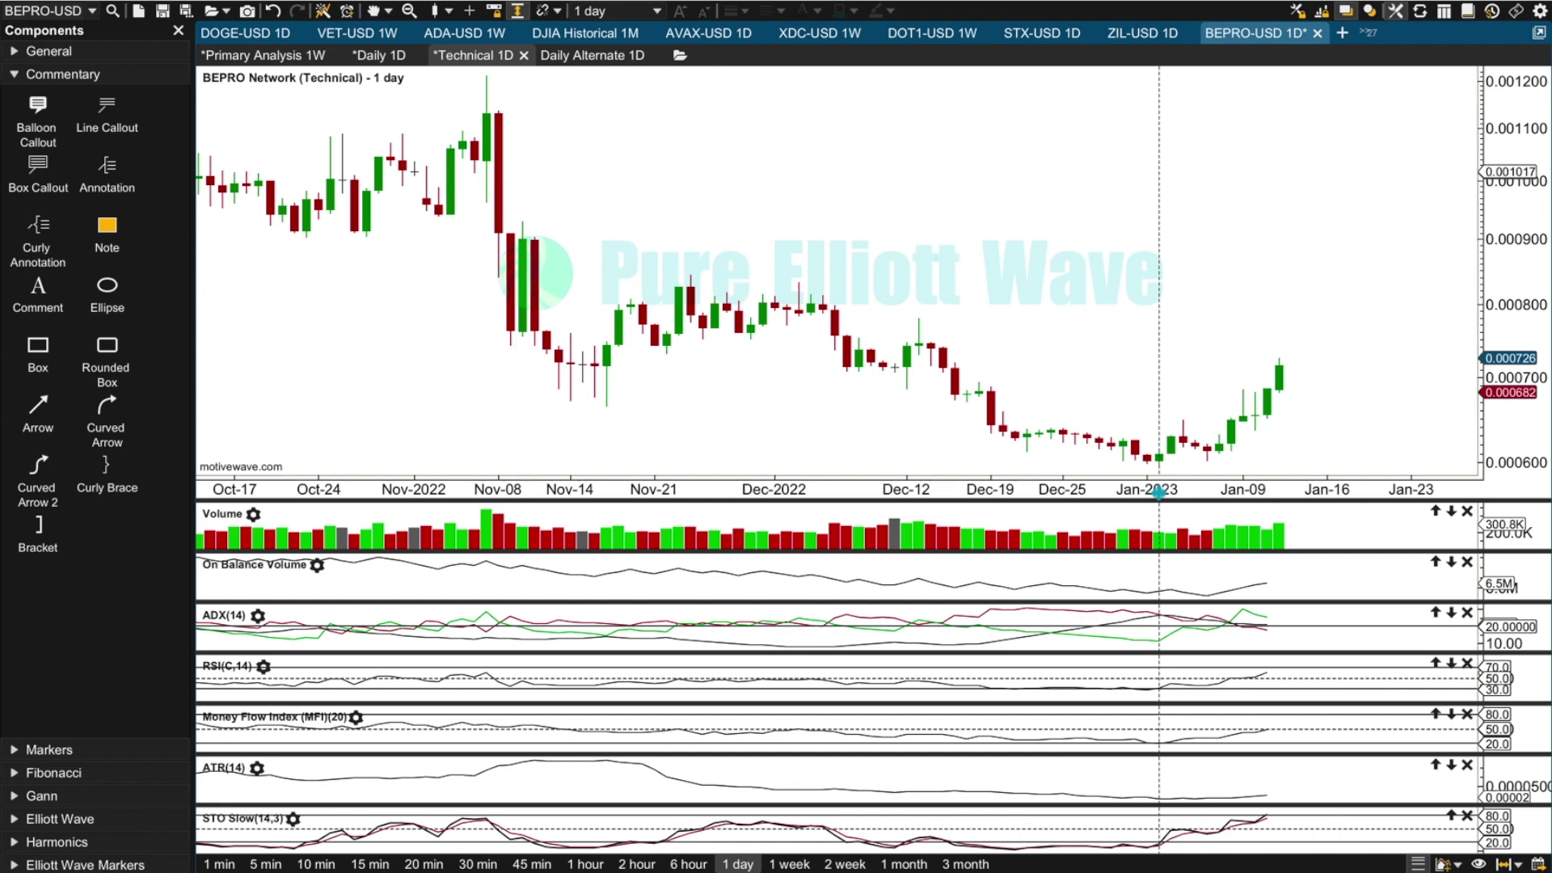
left_click(1251, 530)
left_click(1225, 430)
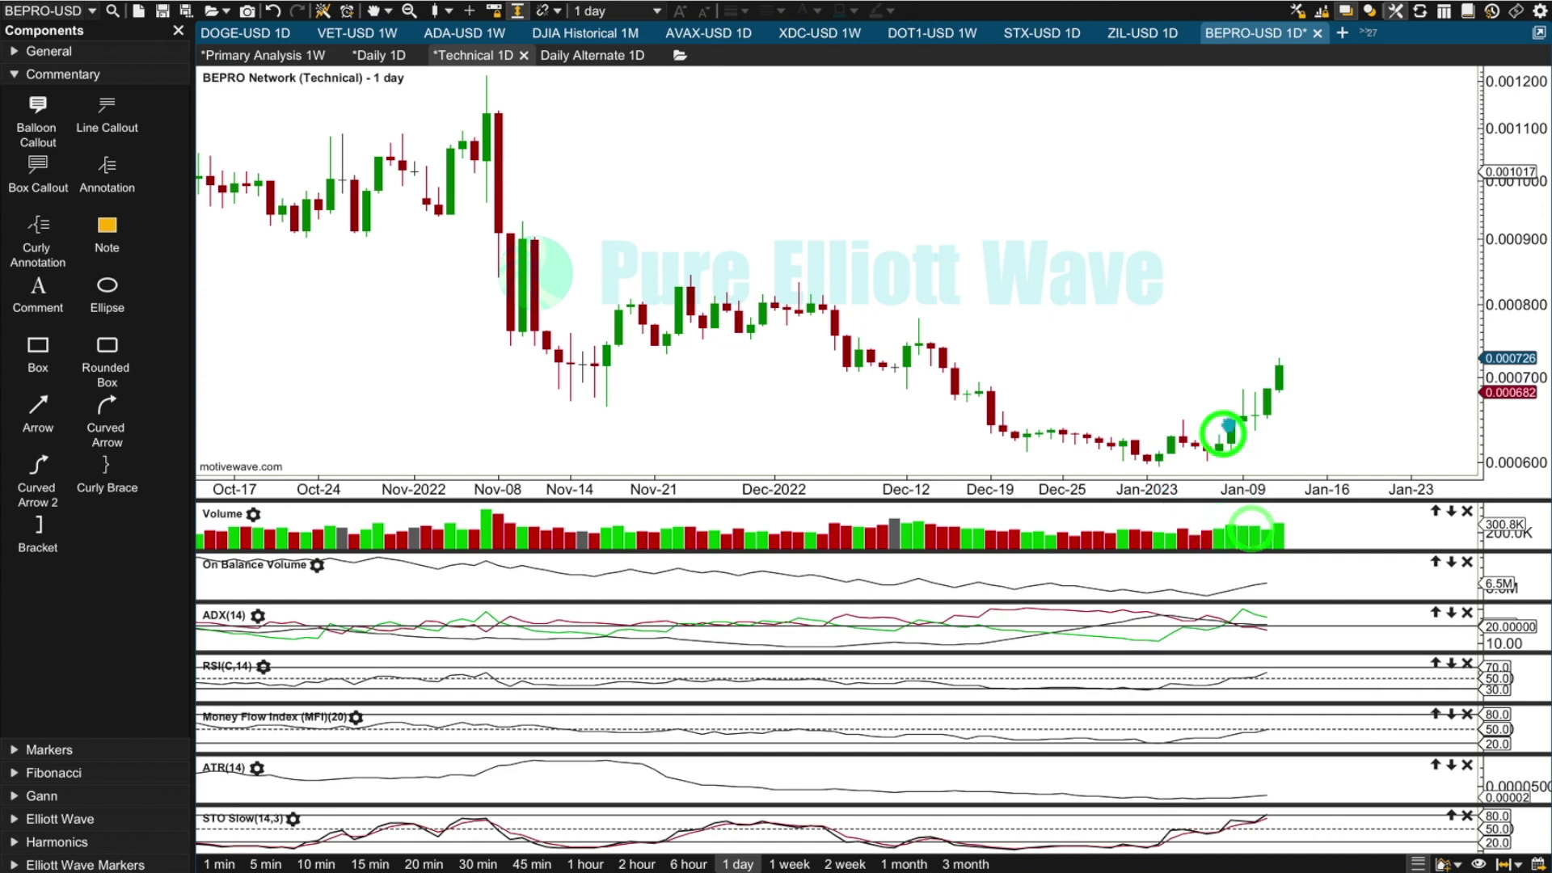
left_click(1275, 362)
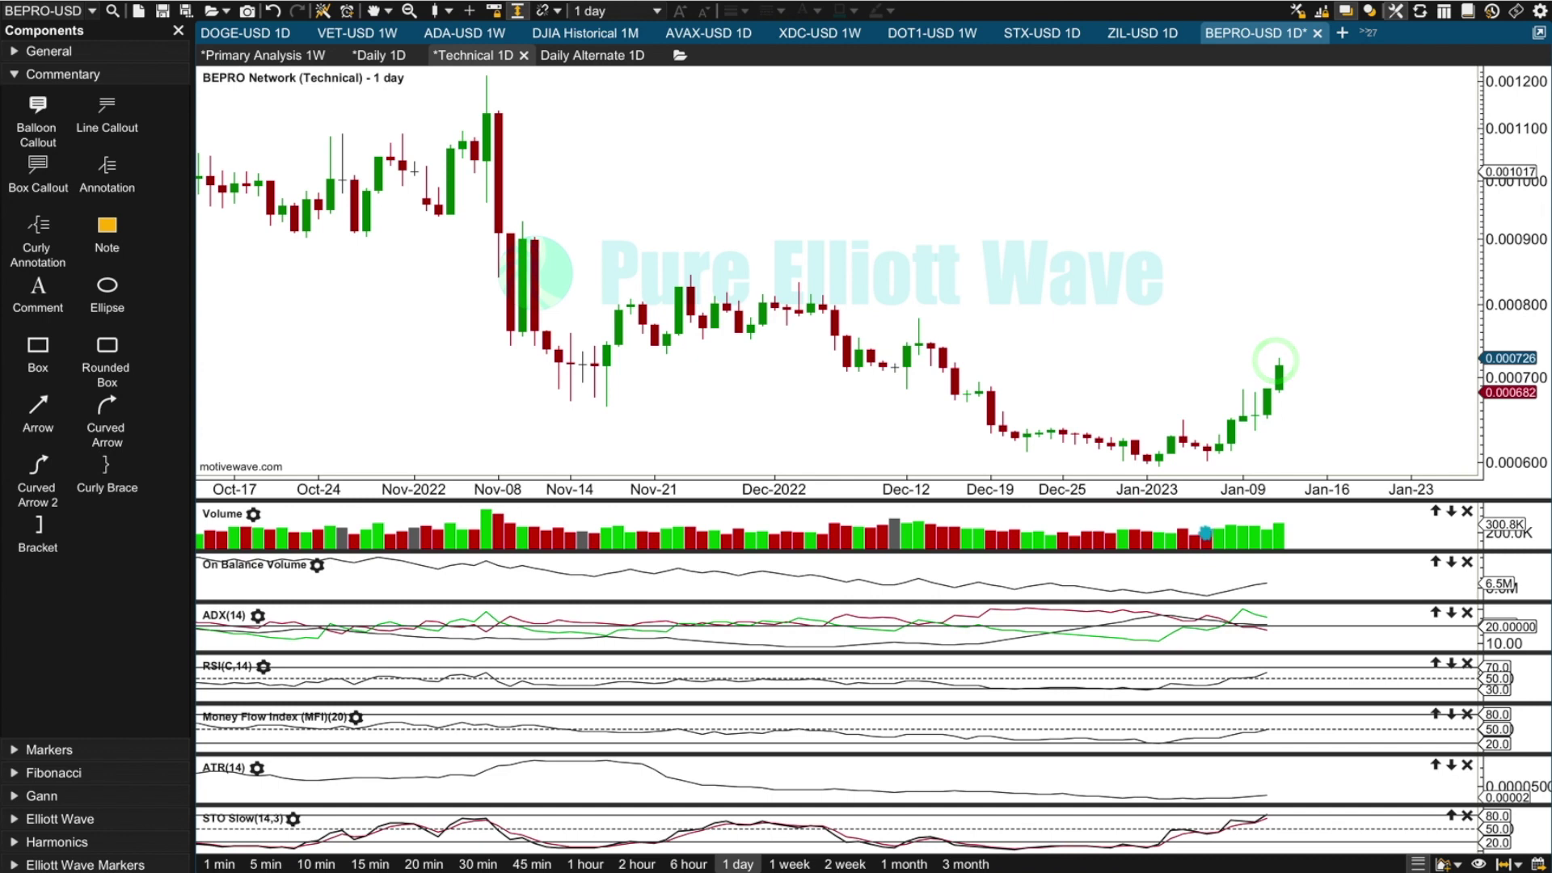
- Examine daily volume on the January 2023 price rise and compare it with volume on the October 2022 rally
left_click(1273, 522)
left_click(800, 483)
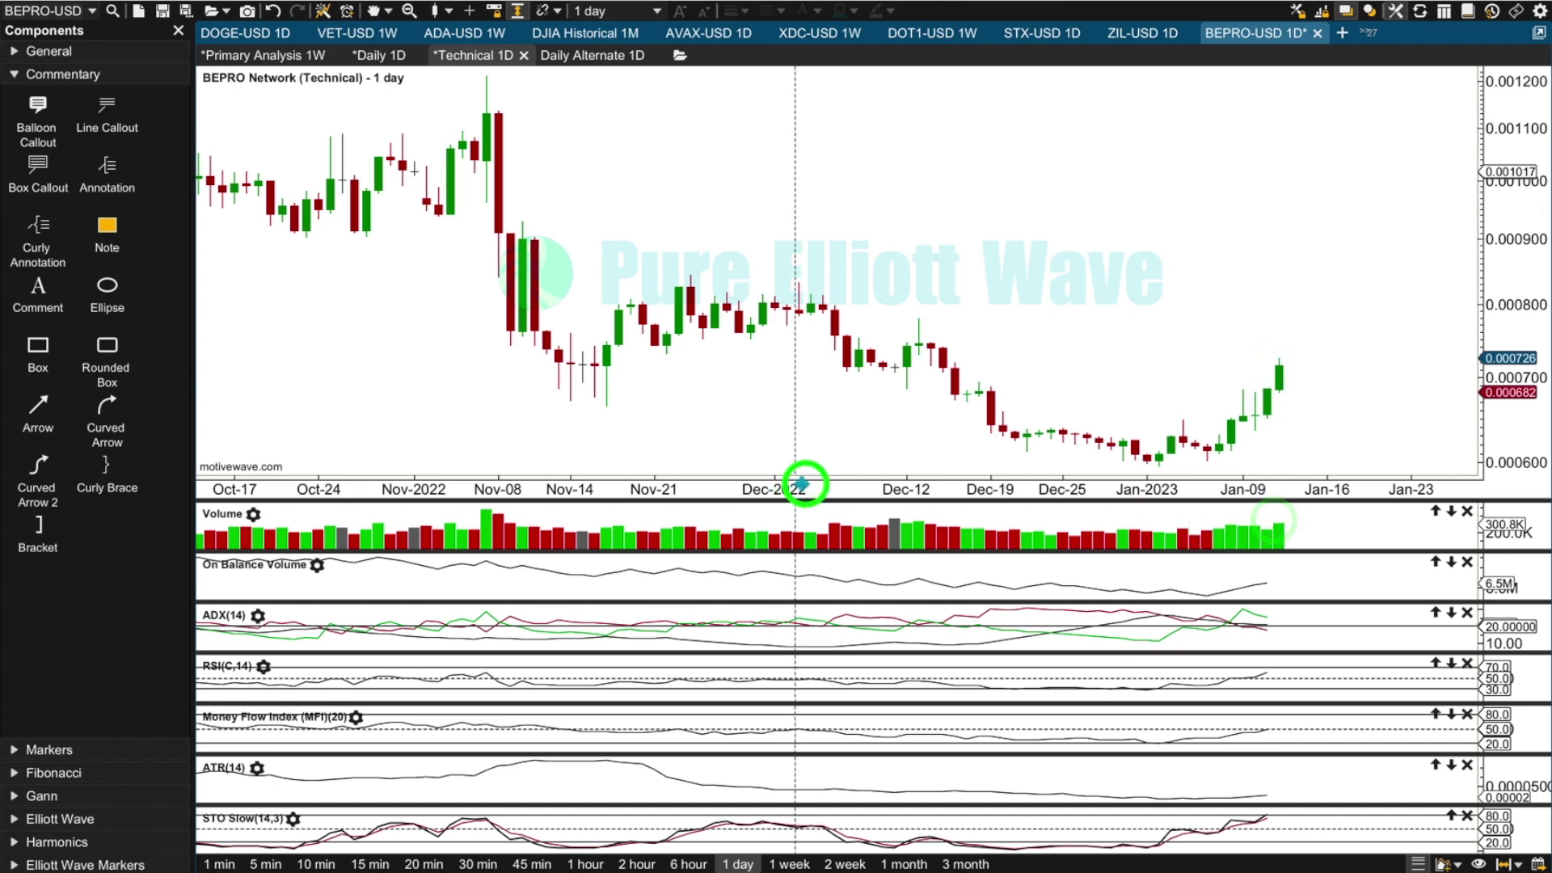
left_click_drag(801, 483, 824, 485)
left_click(423, 180)
left_click(446, 113)
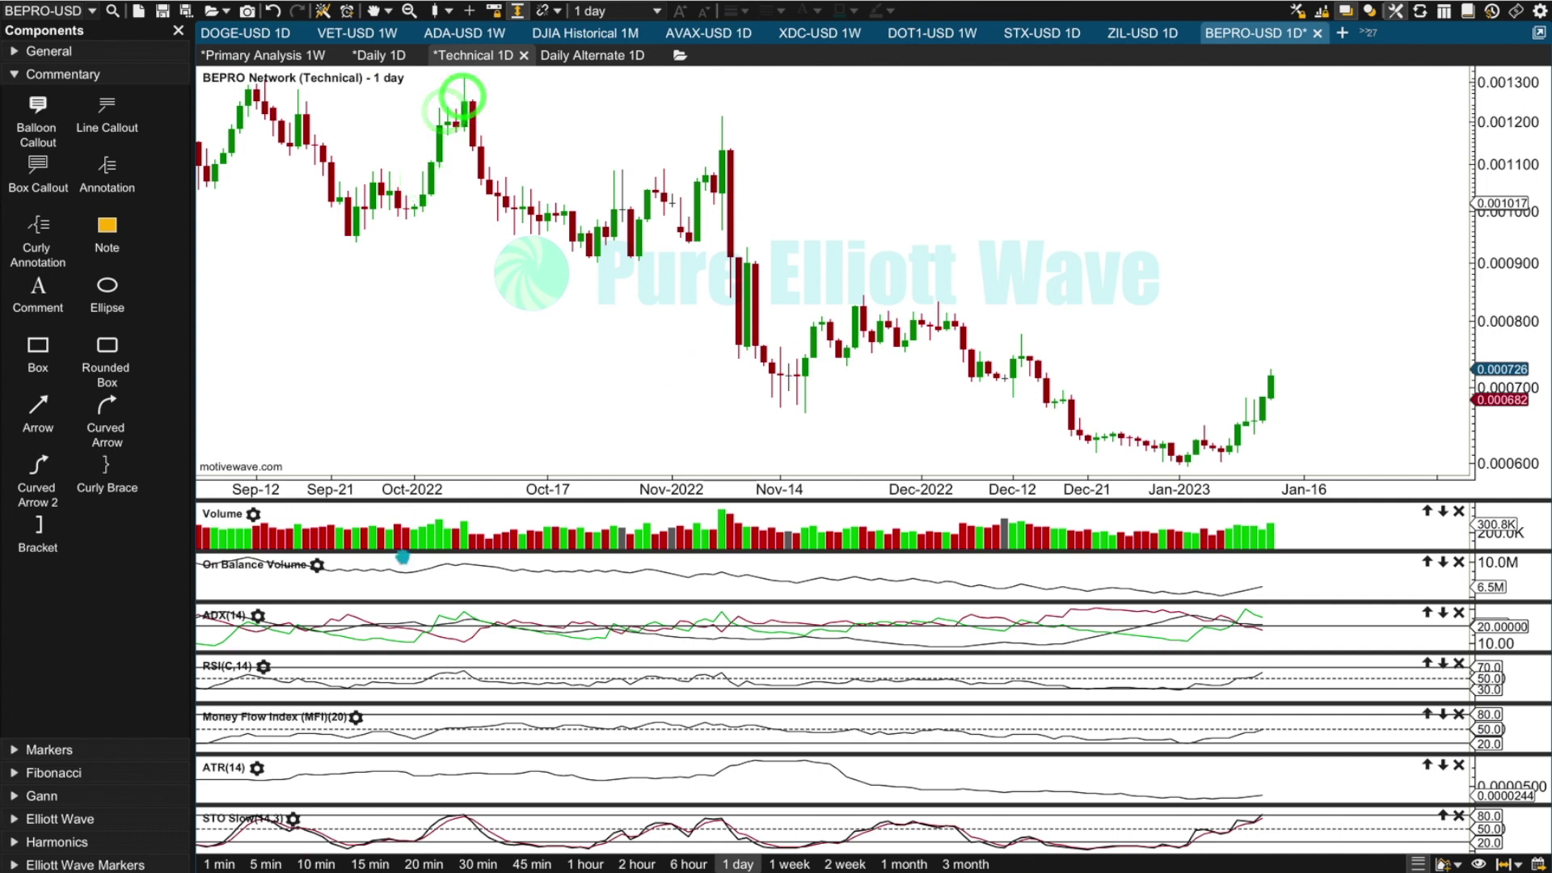
left_click(413, 527)
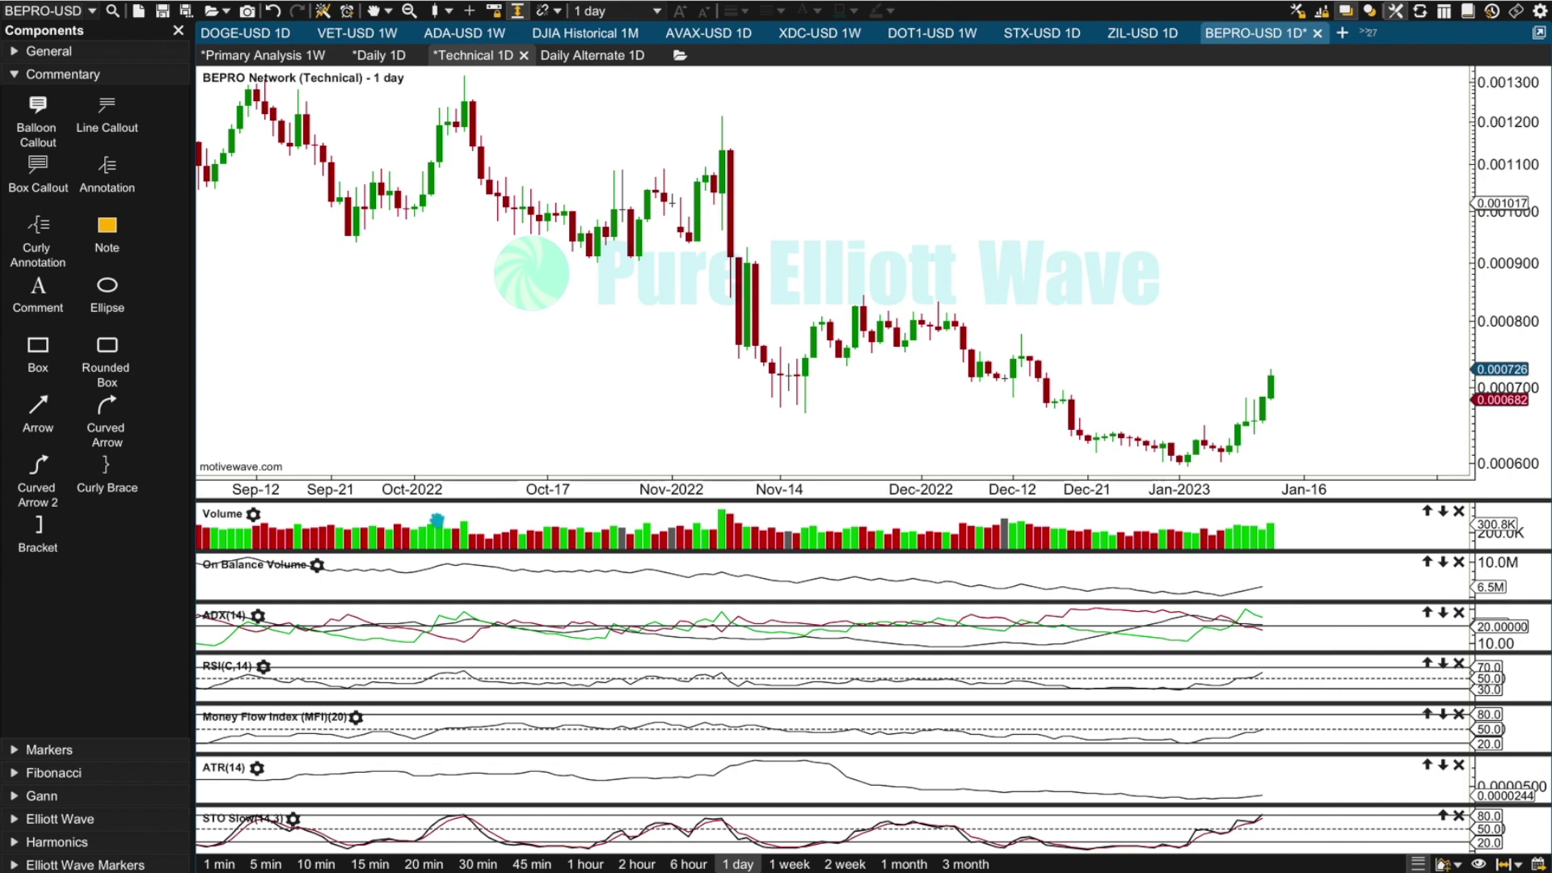
left_click(1223, 422)
left_click(1289, 383)
- Enlarge the daily On Balance Volume pane and draw a descending trend line over its highs from about 9.0M to 5.4M, spanning 81 days
mouse_move(852, 485)
left_mouse_down()
mouse_move(883, 489)
mouse_move(849, 487)
left_mouse_up()
left_click(864, 312)
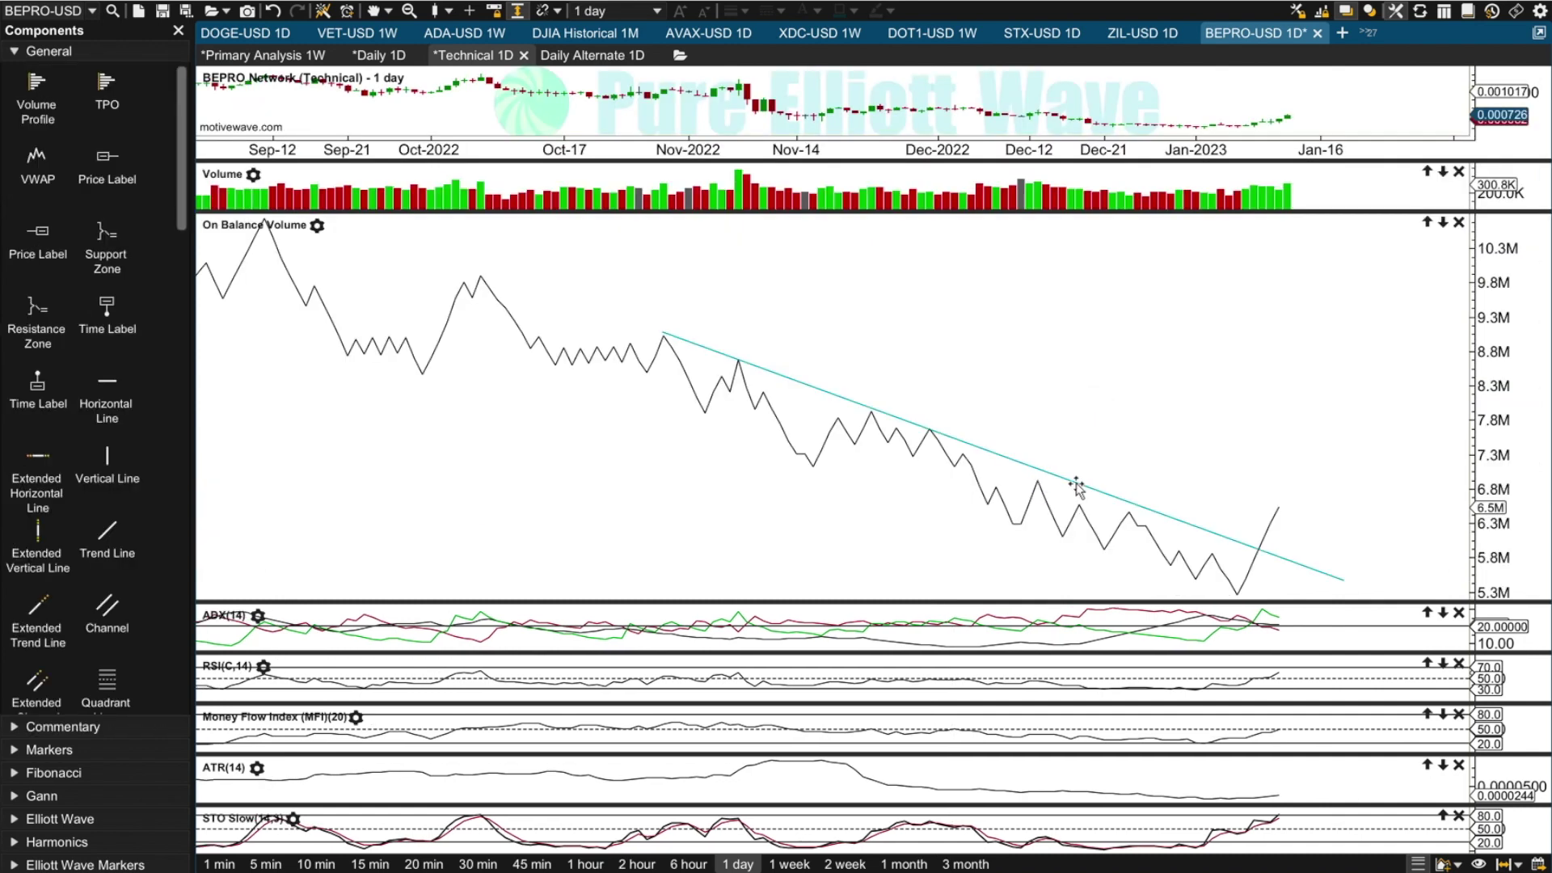
left_click(1075, 483)
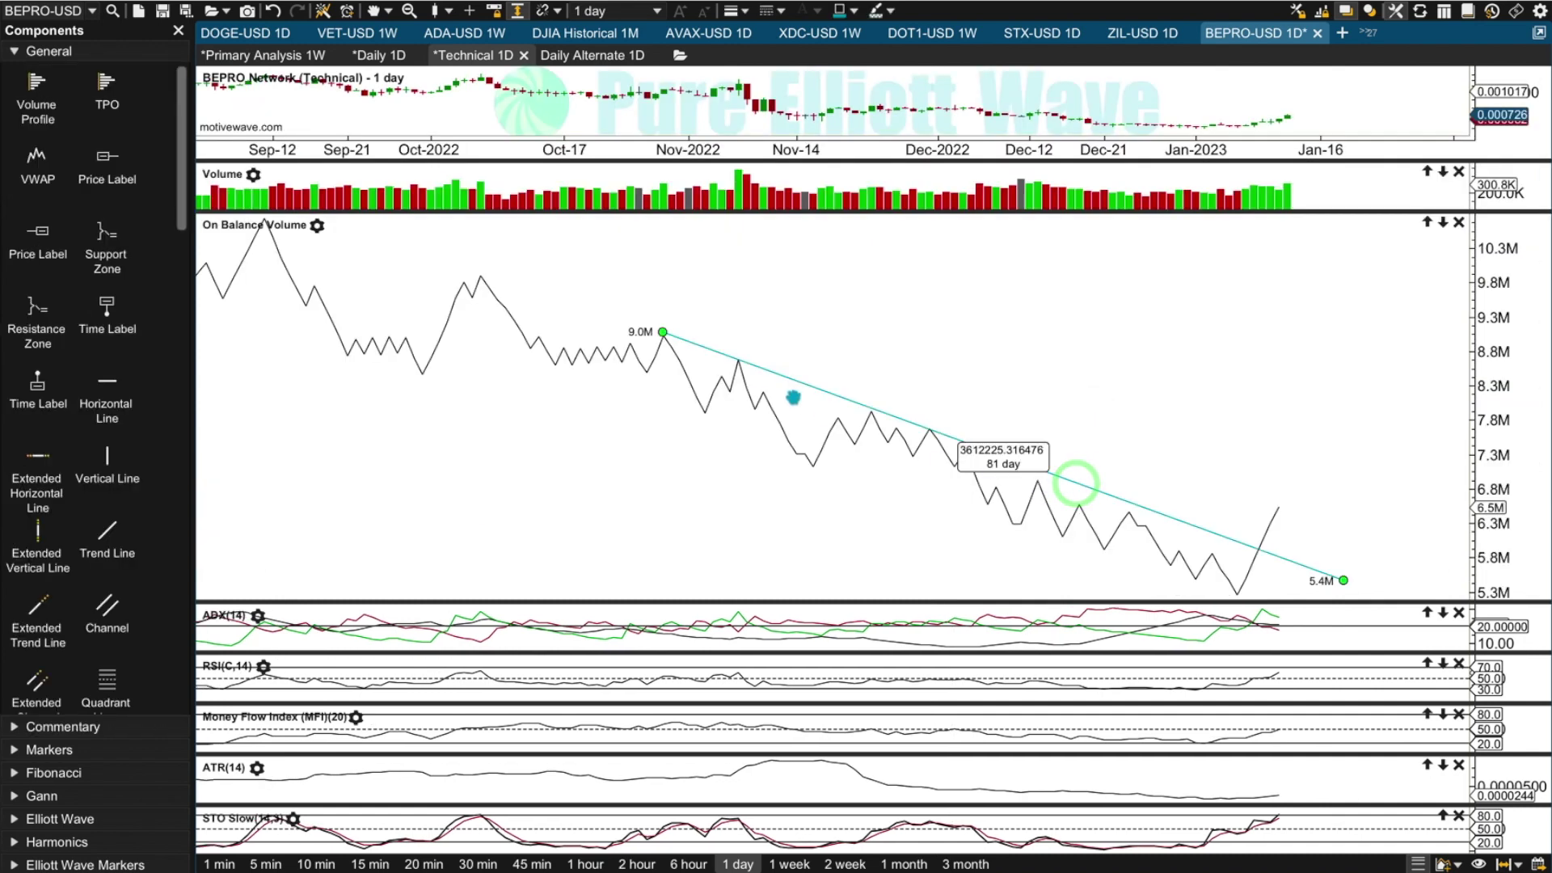
left_click(752, 394)
left_click_drag(918, 438, 926, 437)
left_click(1109, 527)
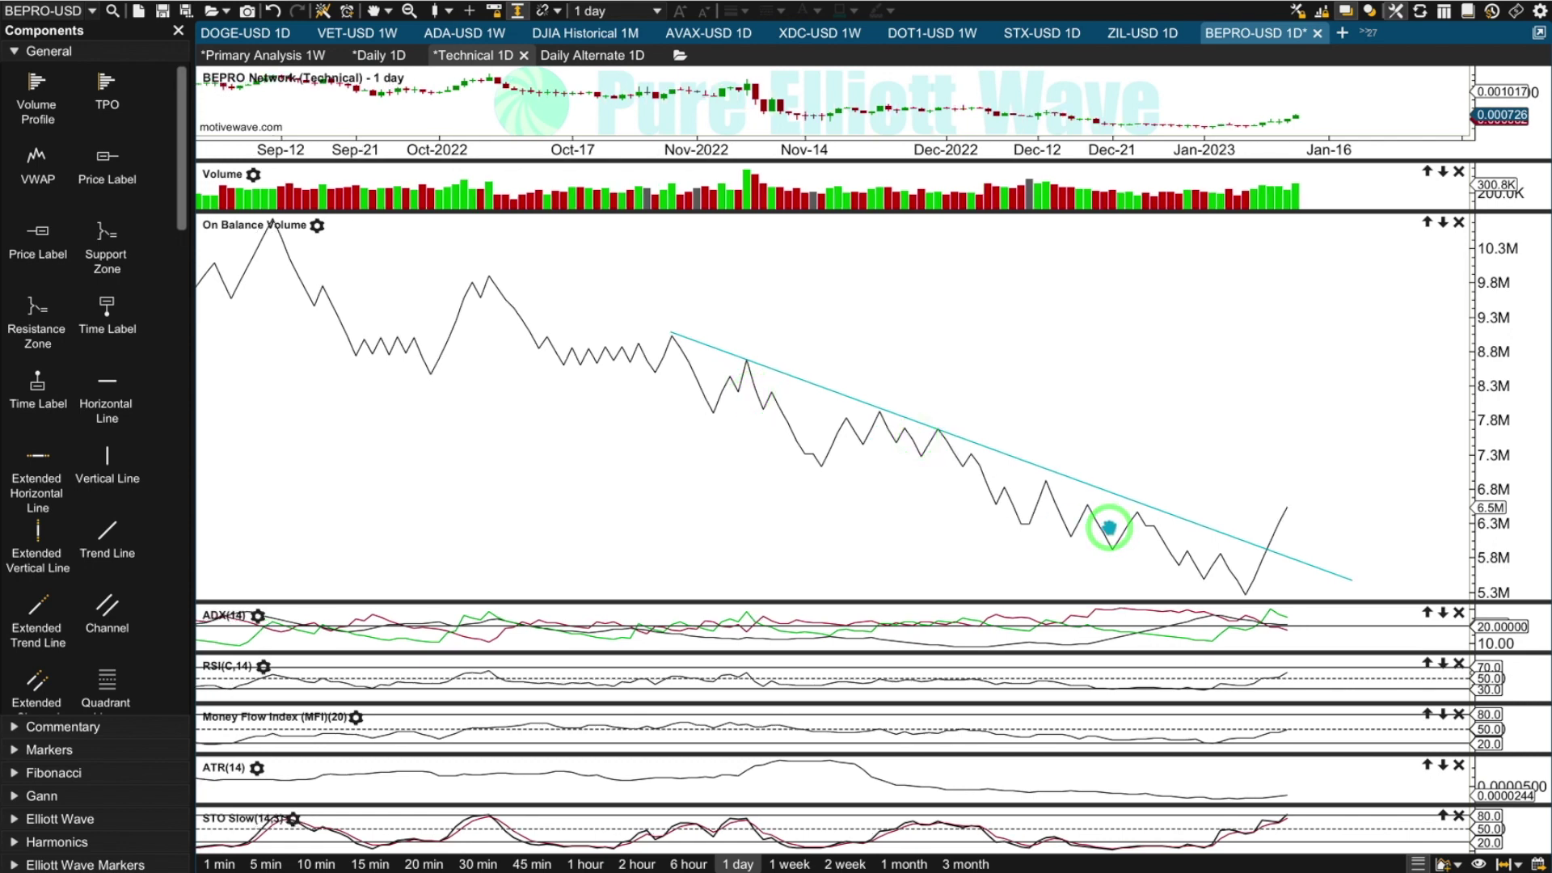
left_click(1276, 529)
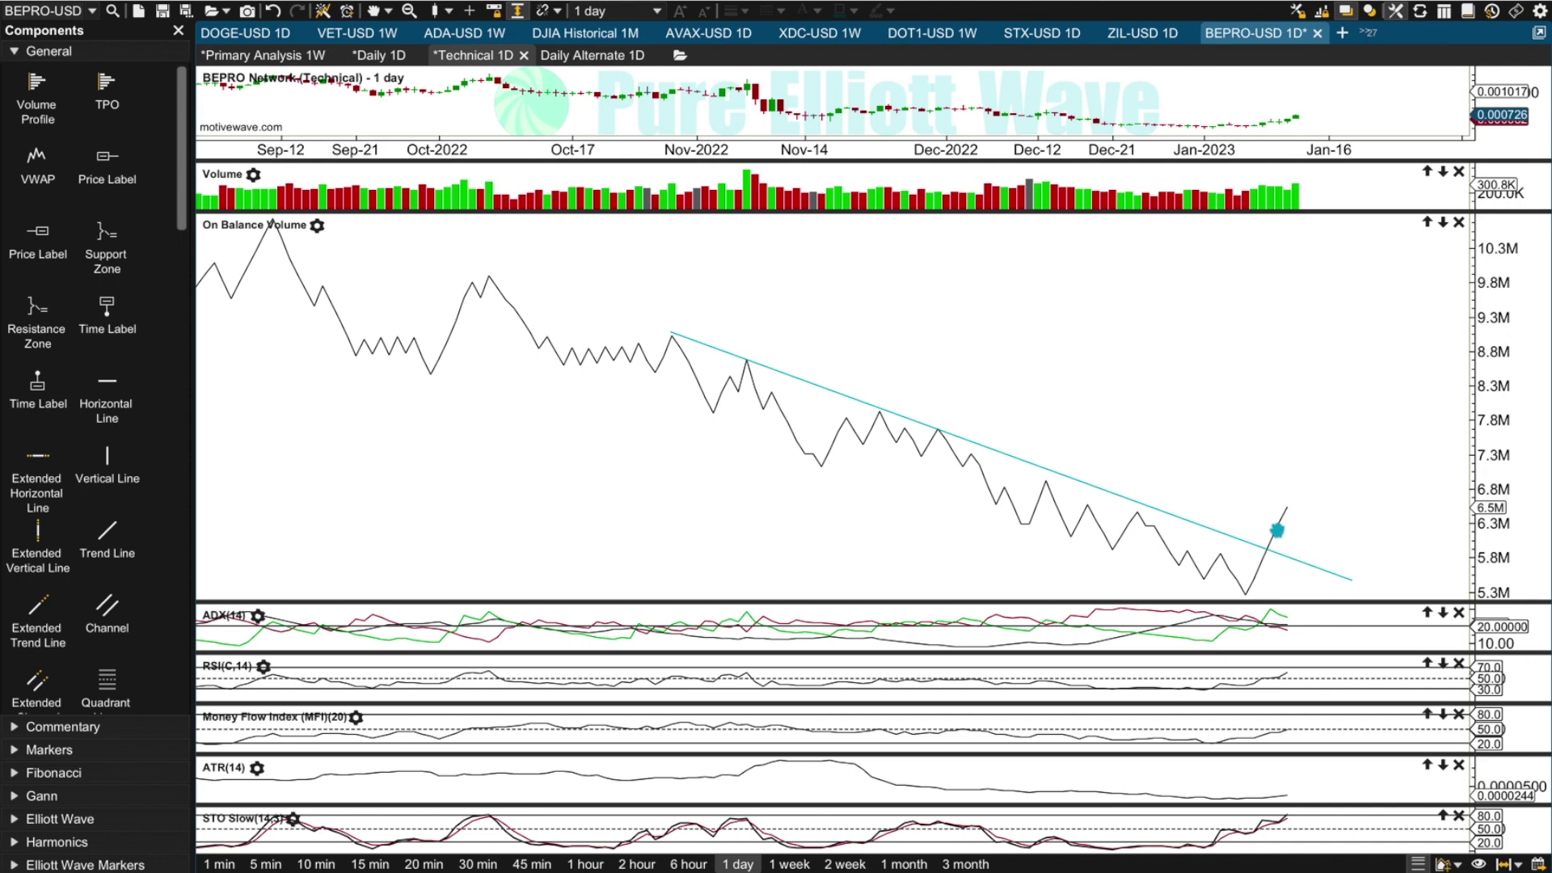
- Enlarge the daily ADX pane and examine the ADX and directional lines through the January 2023 rise
double_click(1243, 616)
left_click(1292, 432)
double_click(1225, 561)
left_click(1218, 190)
left_click(1293, 428)
- Extend the daily history back to April 2022 and compare the enlarged RSI's lows near 30 in May, September and January
left_click_drag(877, 152, 905, 152)
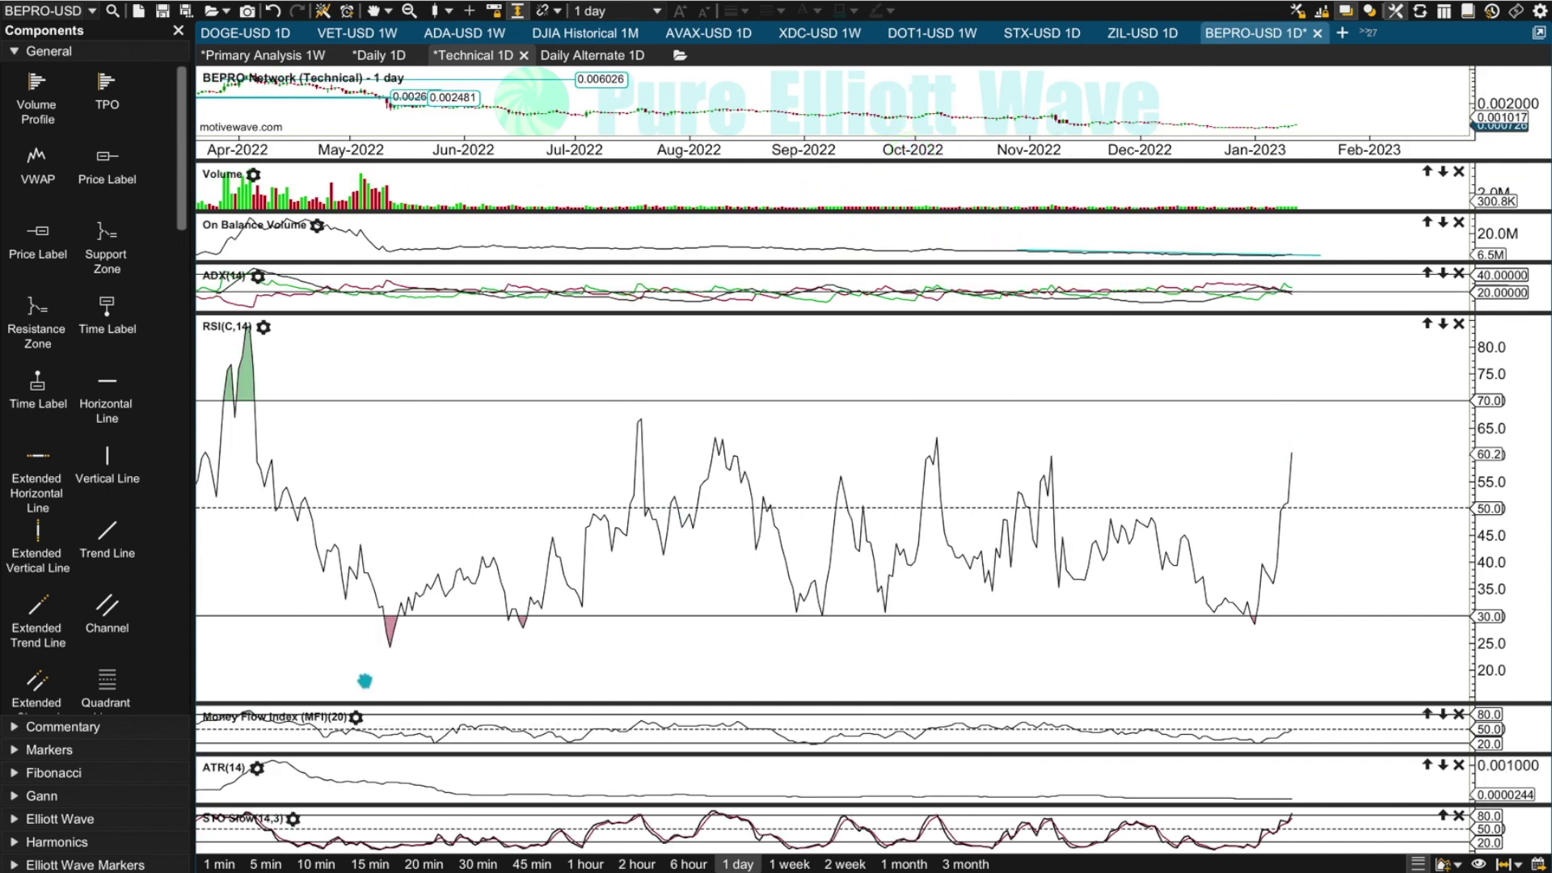
left_click(385, 659)
left_click(1256, 634)
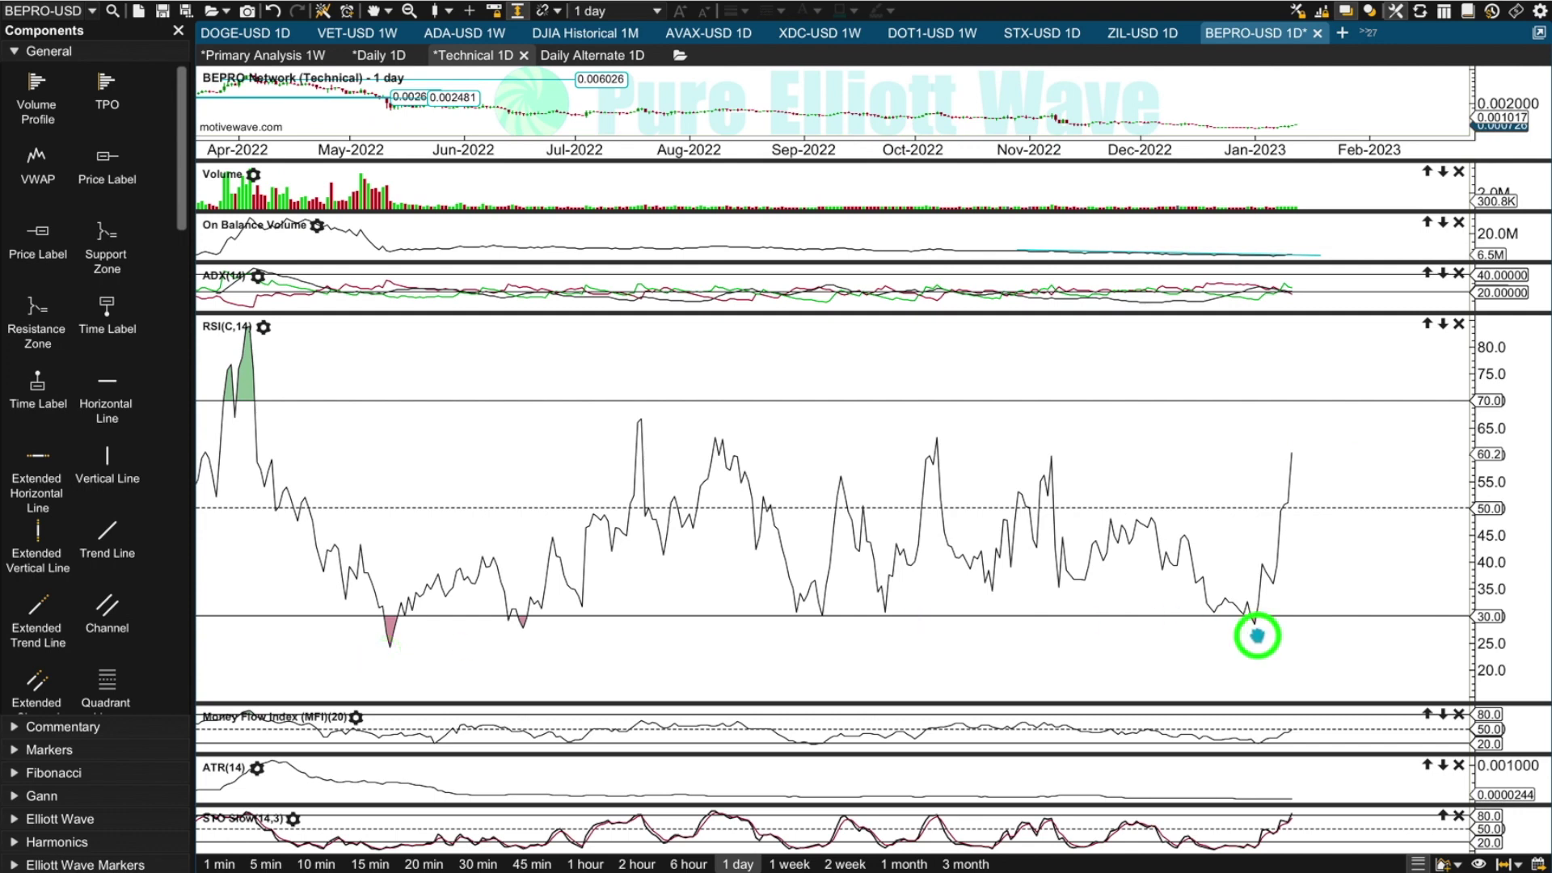
left_click(818, 617)
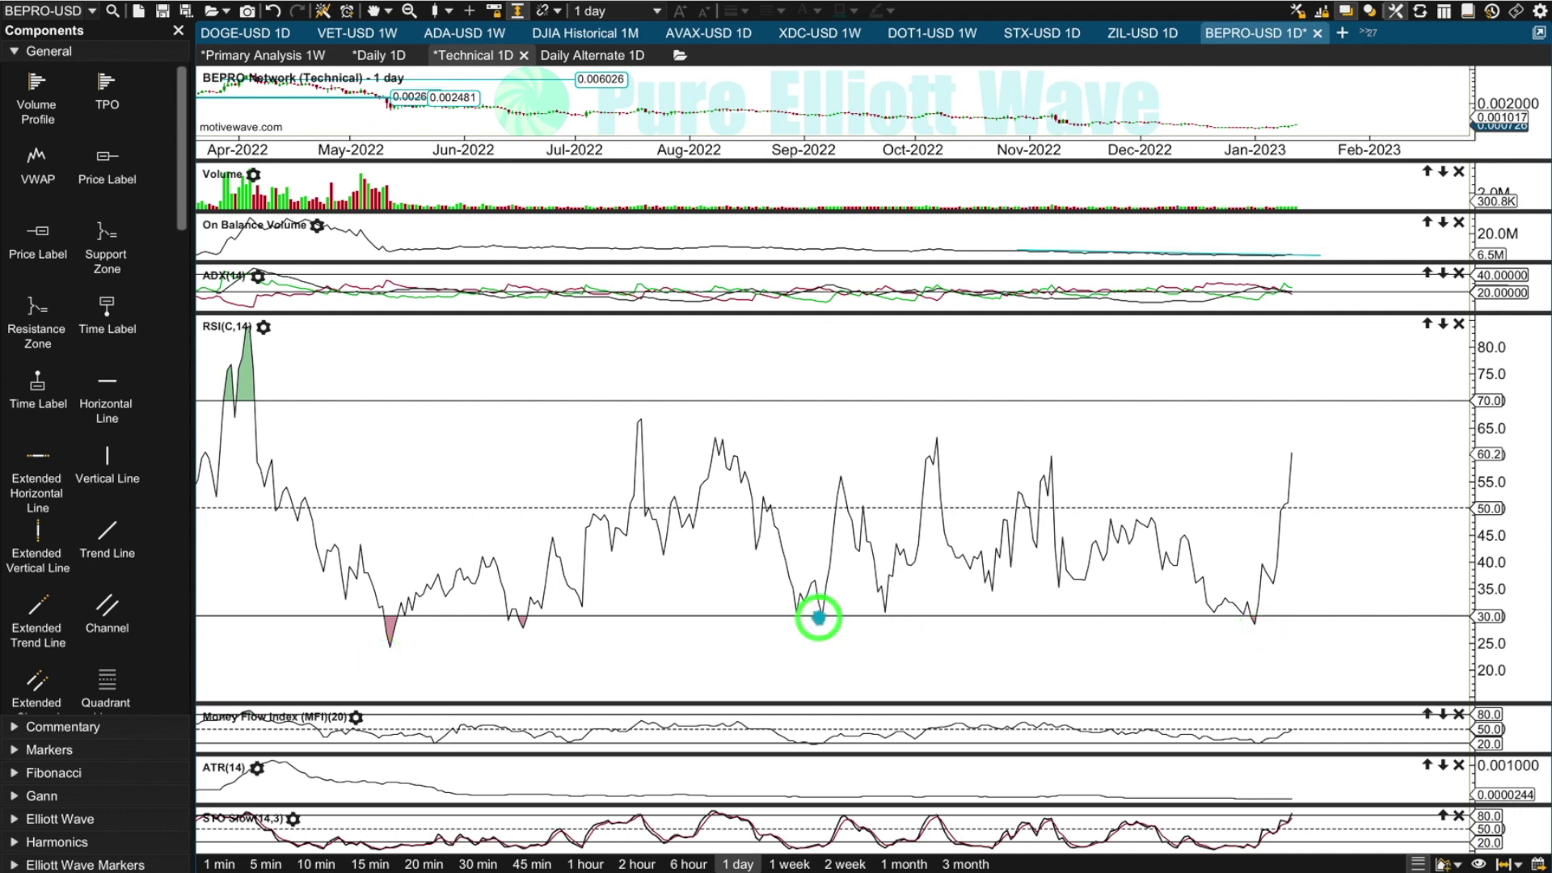
- Examine the enlarged daily Money Flow Index and ATR panes, and return to the weekly Primary Analysis chart
left_click(969, 319)
left_click(1006, 728)
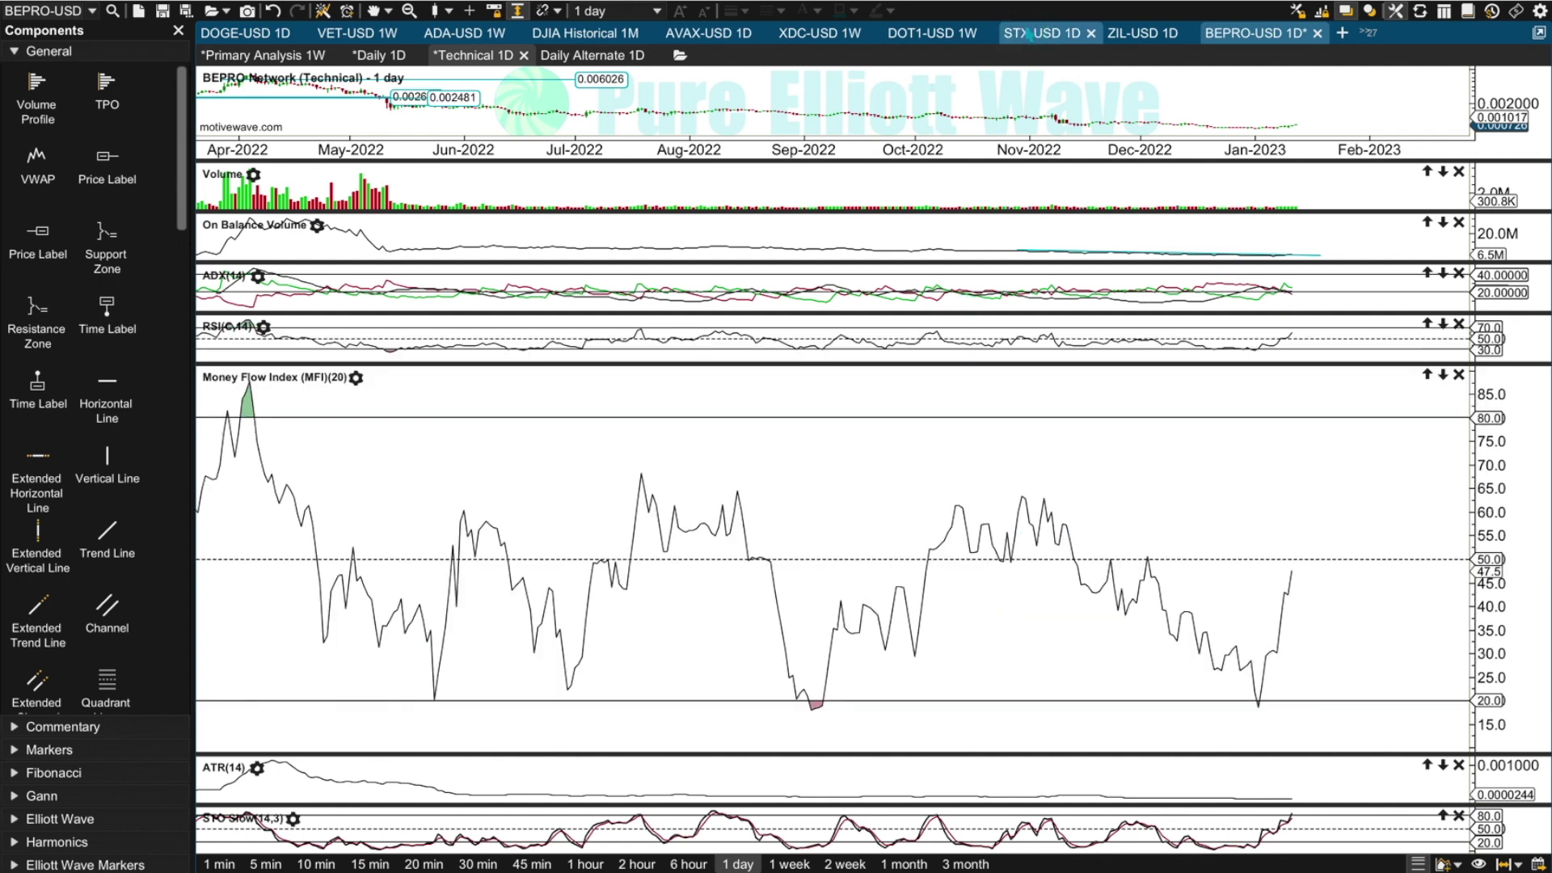
left_click(1071, 737)
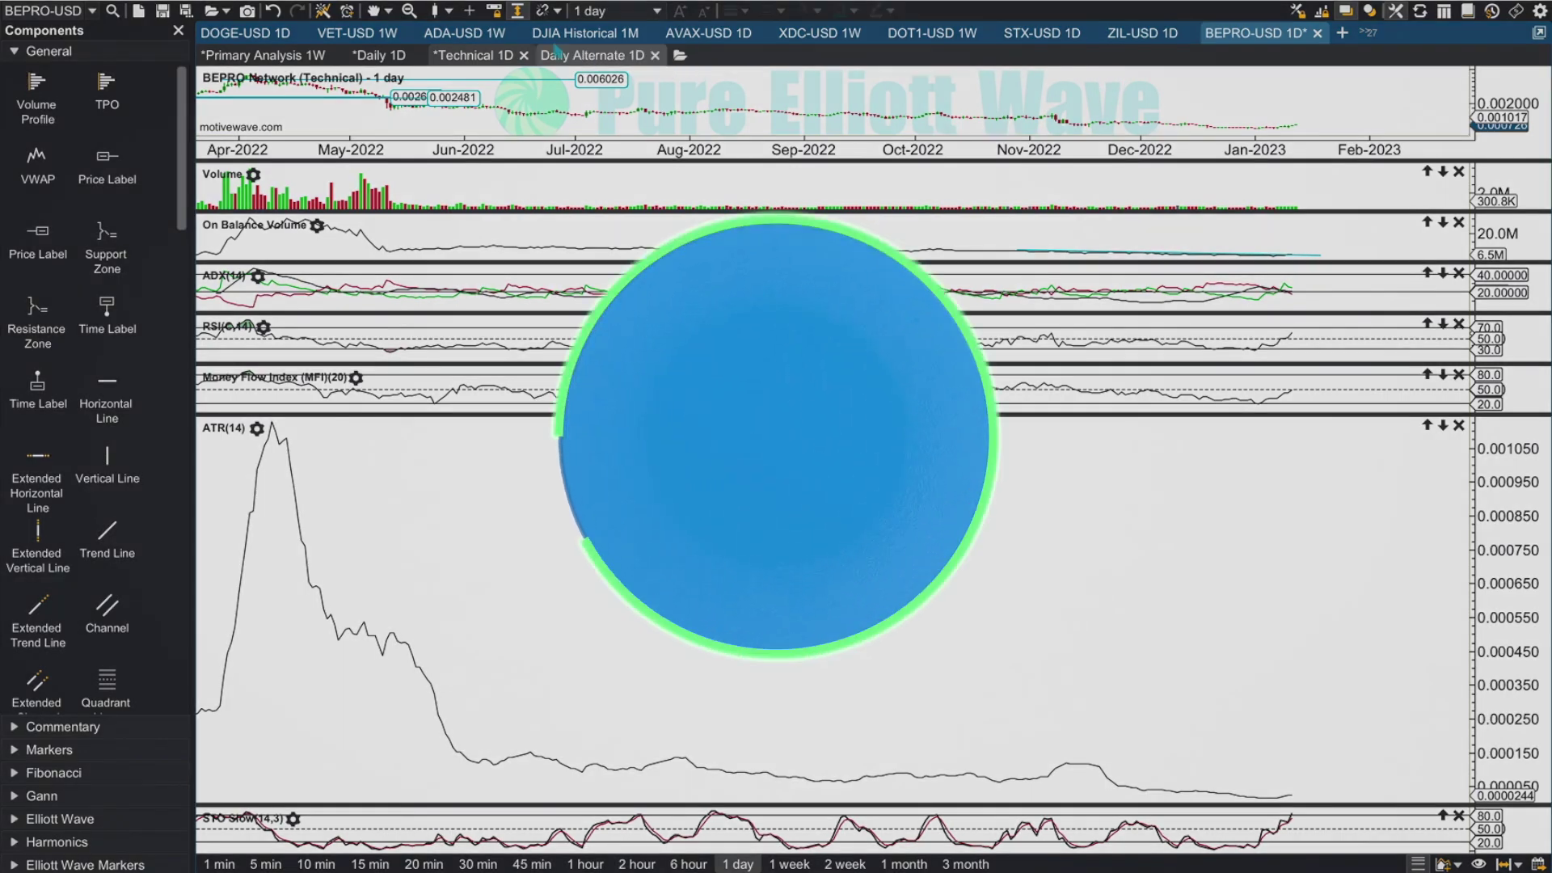
left_click(257, 55)
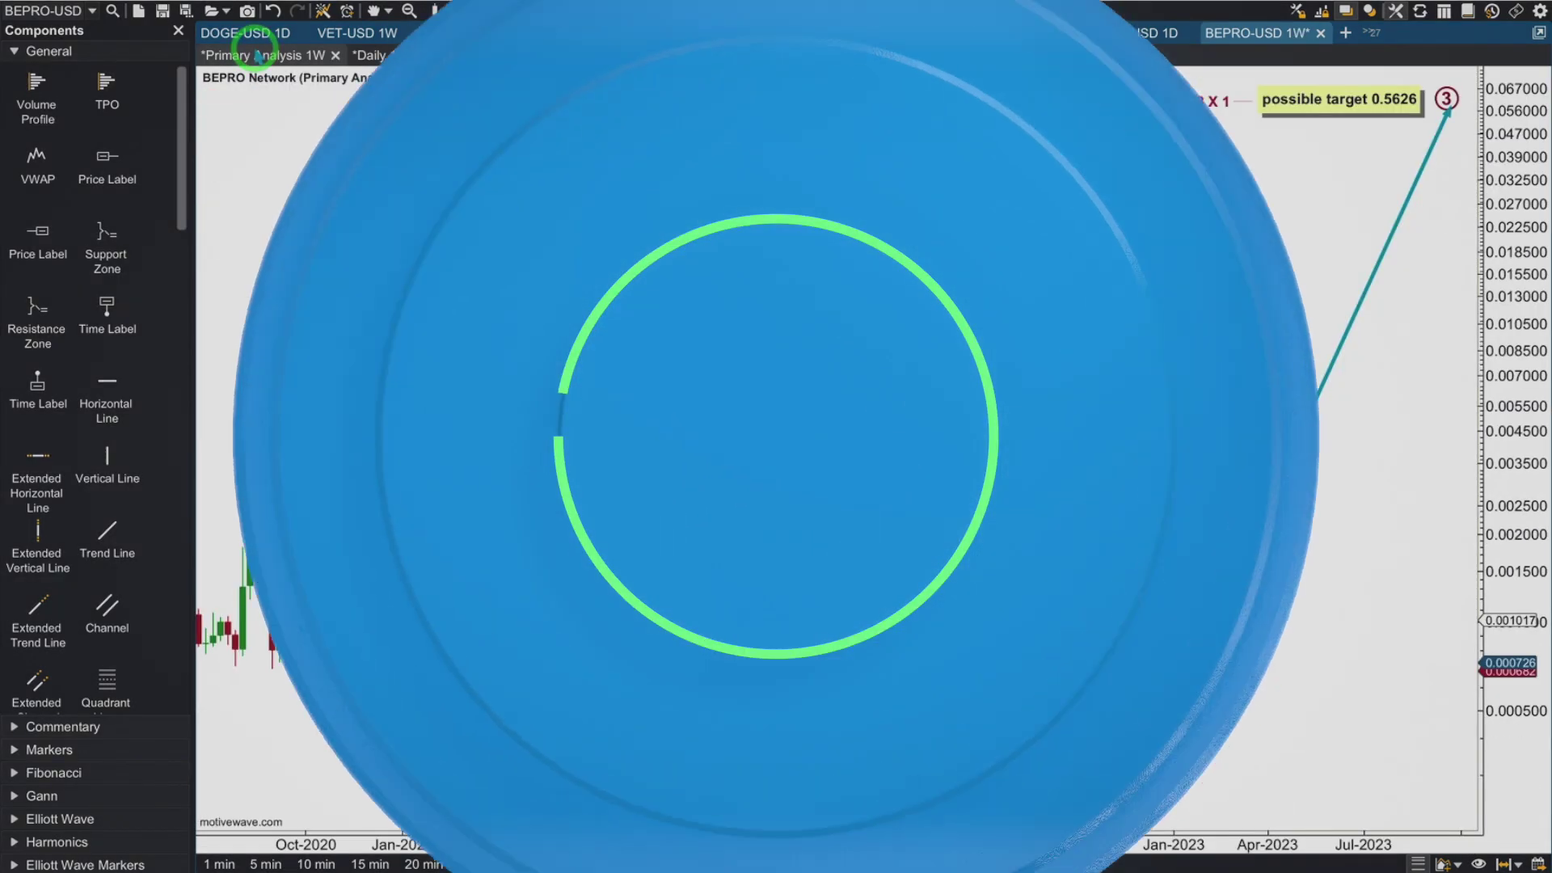